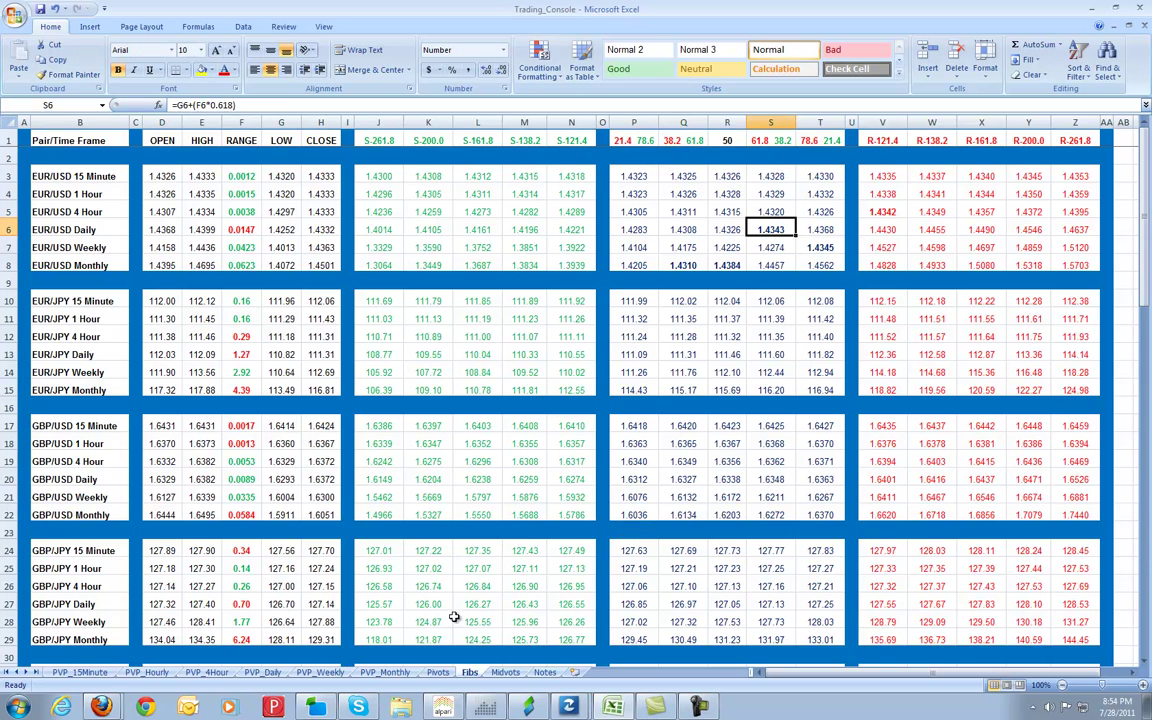
# Step: Compare the layouts of the Pivots and Fibs sheets by switching between them, ending on Fibs
pyautogui.click(440, 672)
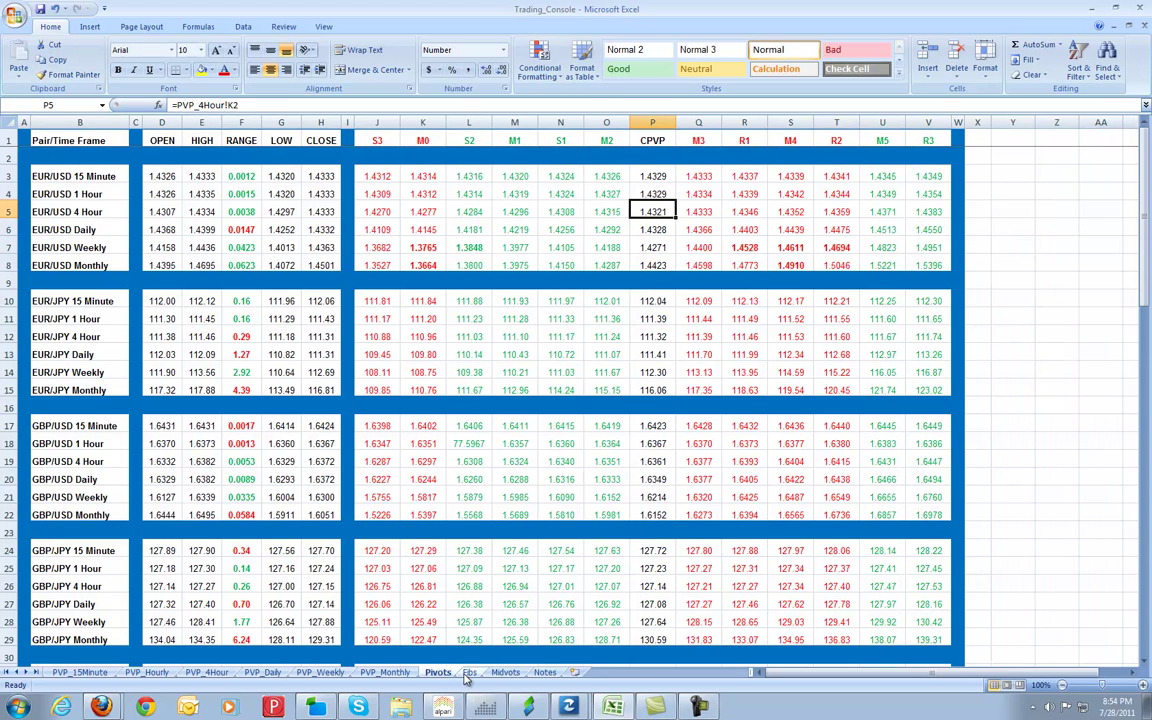
pyautogui.hotkey('ctrl', 'pagedown')
pyautogui.click(440, 672)
pyautogui.hotkey('ctrl', 'pagedown')
pyautogui.click(440, 672)
pyautogui.click(470, 673)
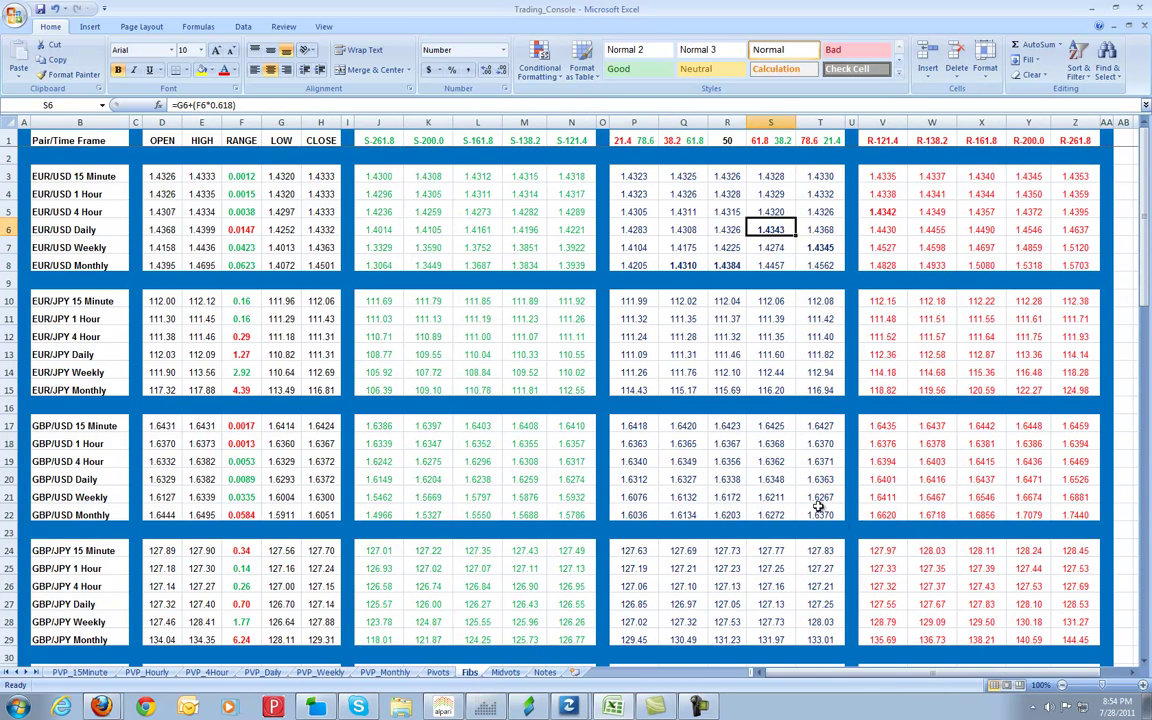
pyautogui.click(438, 672)
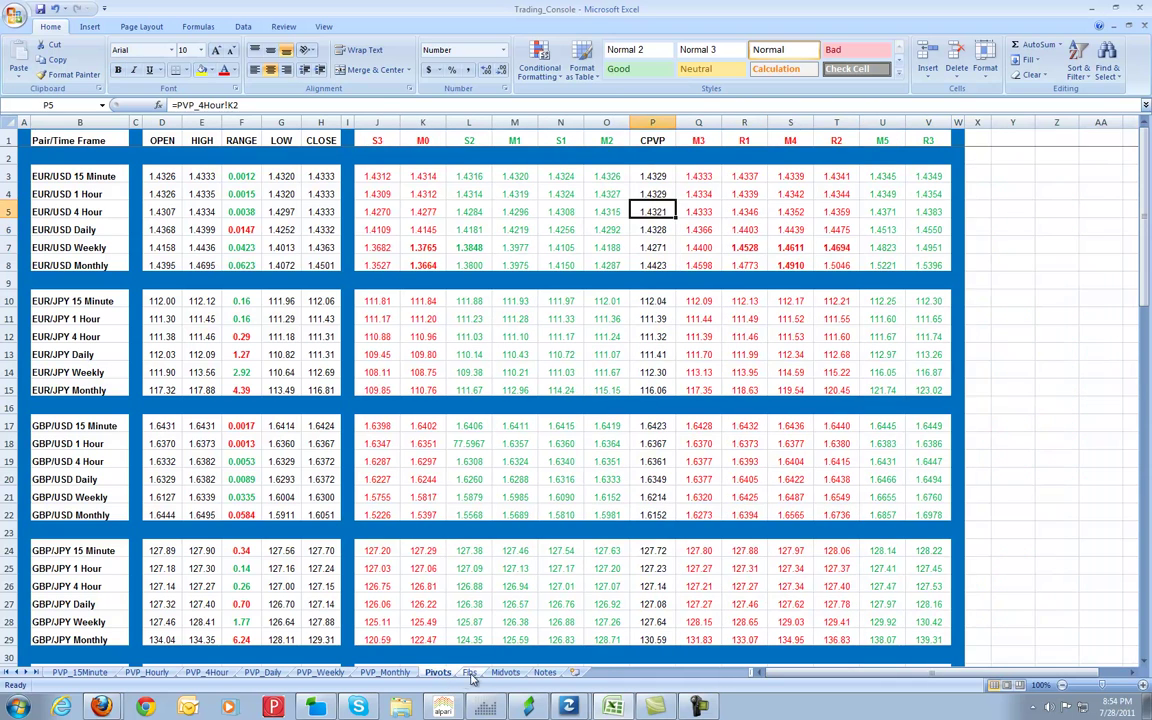
pyautogui.click(472, 673)
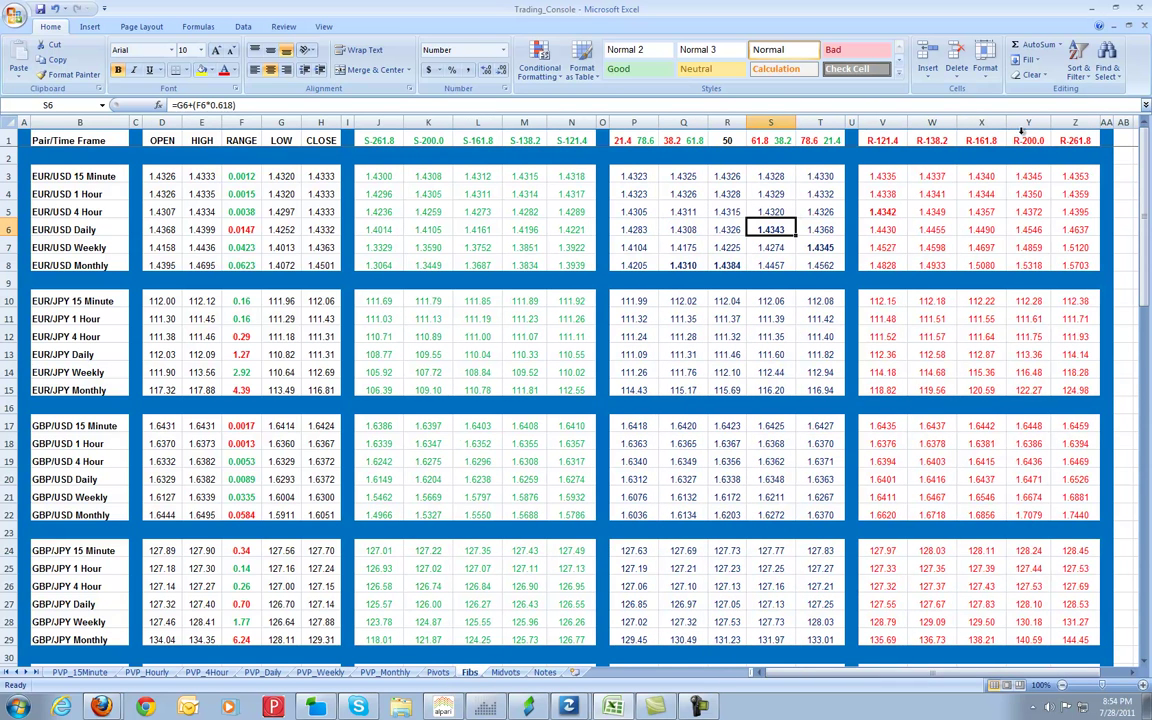
# Step: Open a second window of the Trading_Console workbook and view both windows side by side
pyautogui.click(324, 26)
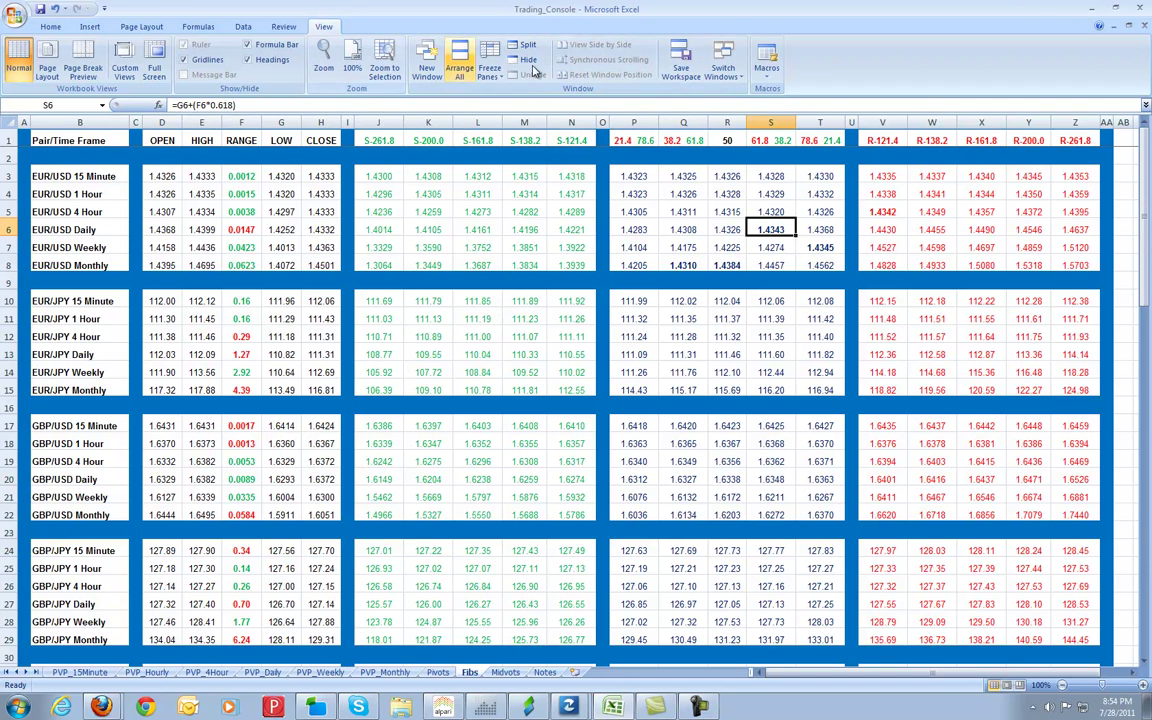
pyautogui.click(1127, 28)
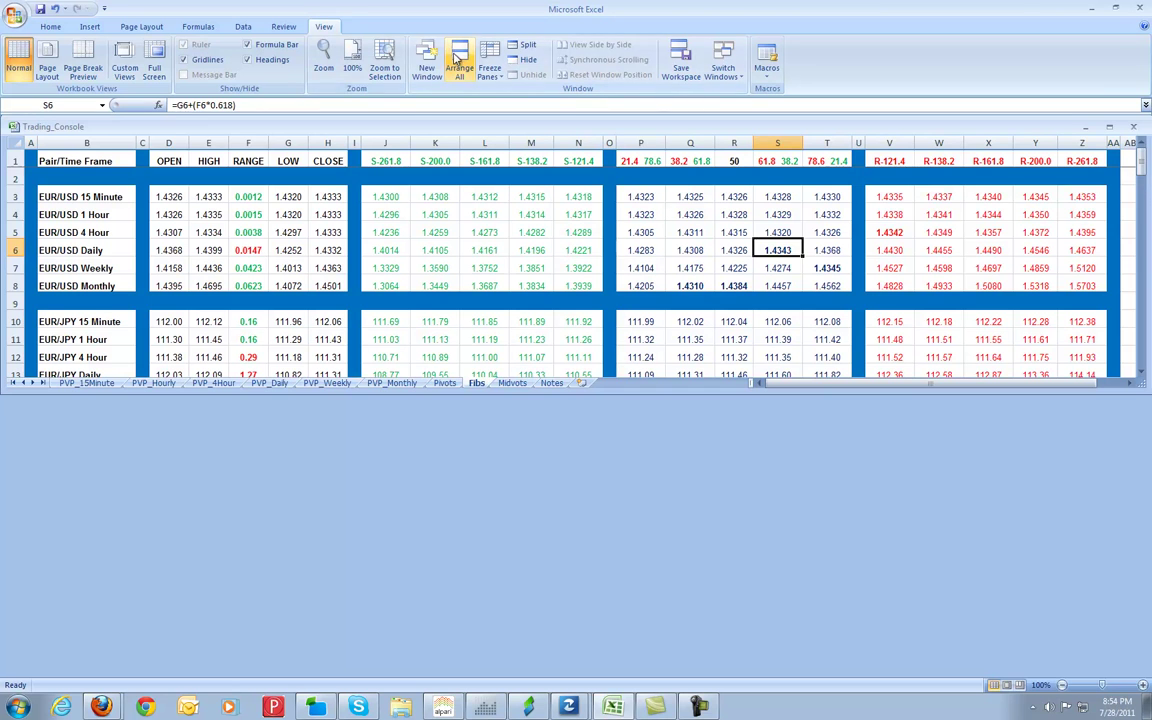
pyautogui.click(426, 60)
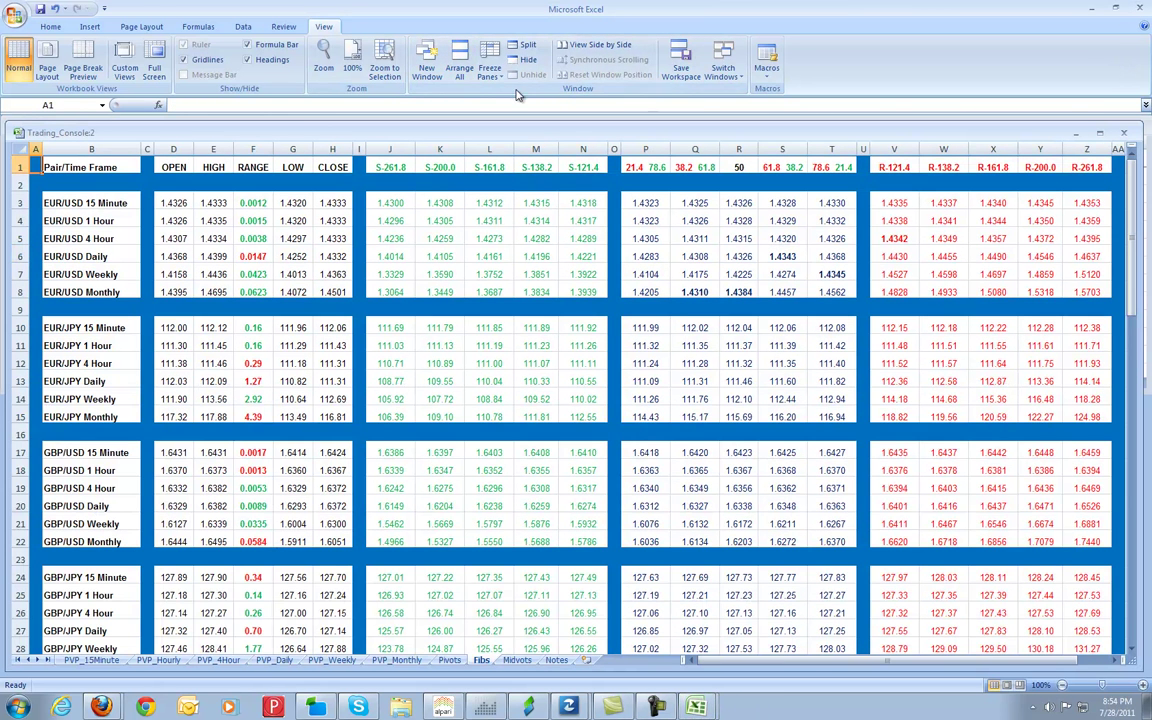
pyautogui.click(598, 45)
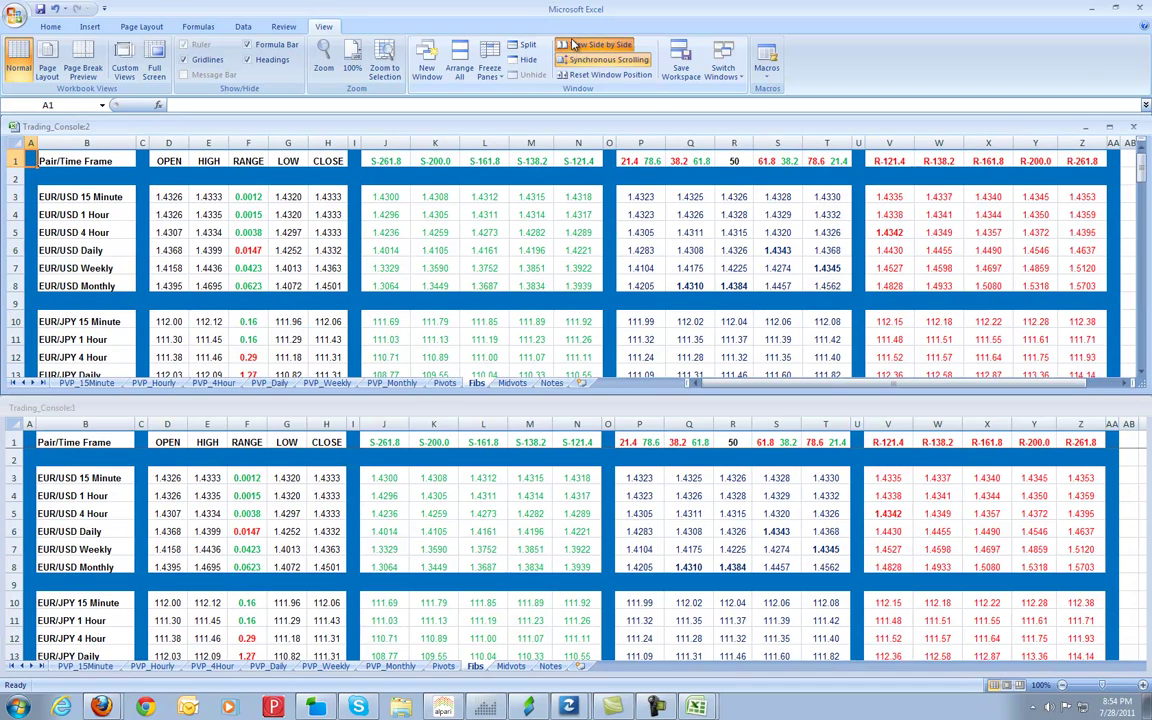
# Step: Freeze the top row of the Fibs sheet in the Trading_Console:2 window
pyautogui.click(243, 483)
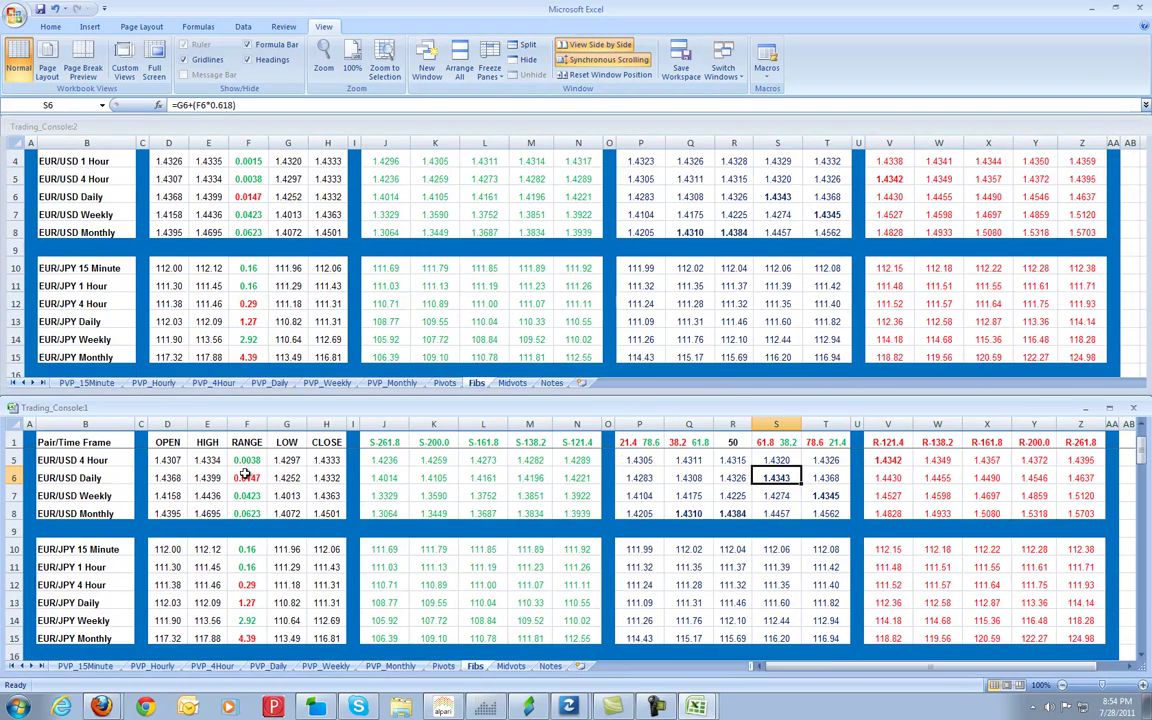
pyautogui.click(197, 304)
pyautogui.scroll(2, 198, 304)
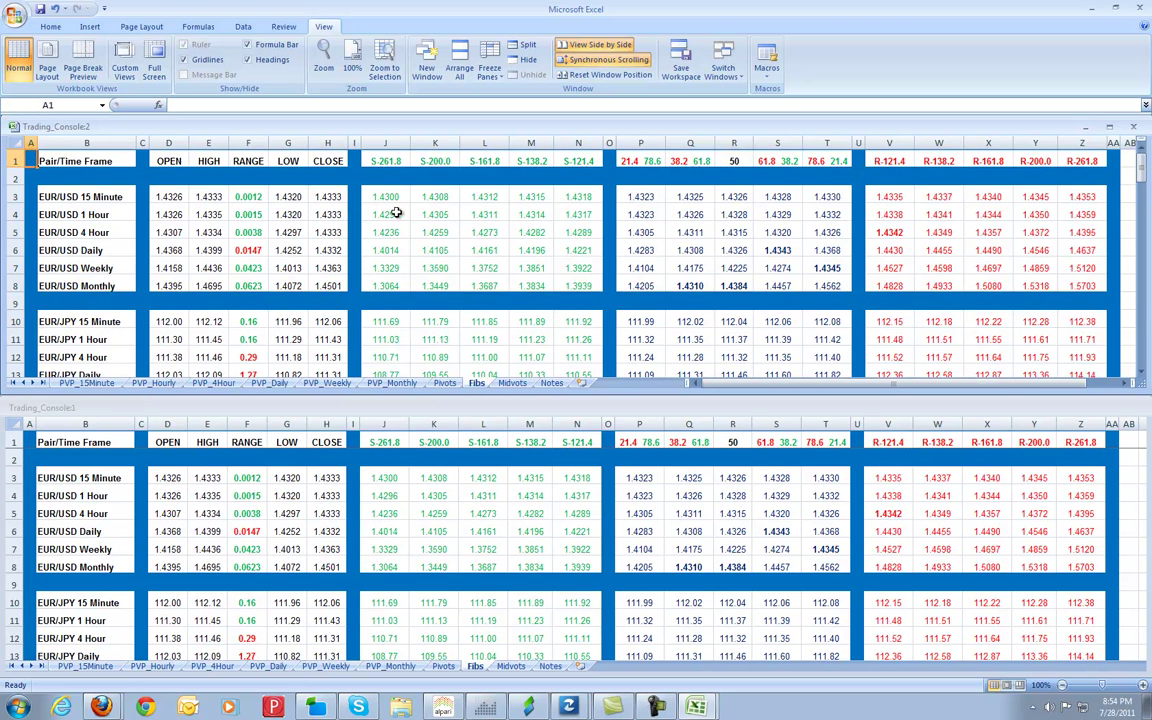
pyautogui.click(495, 65)
pyautogui.click(474, 120)
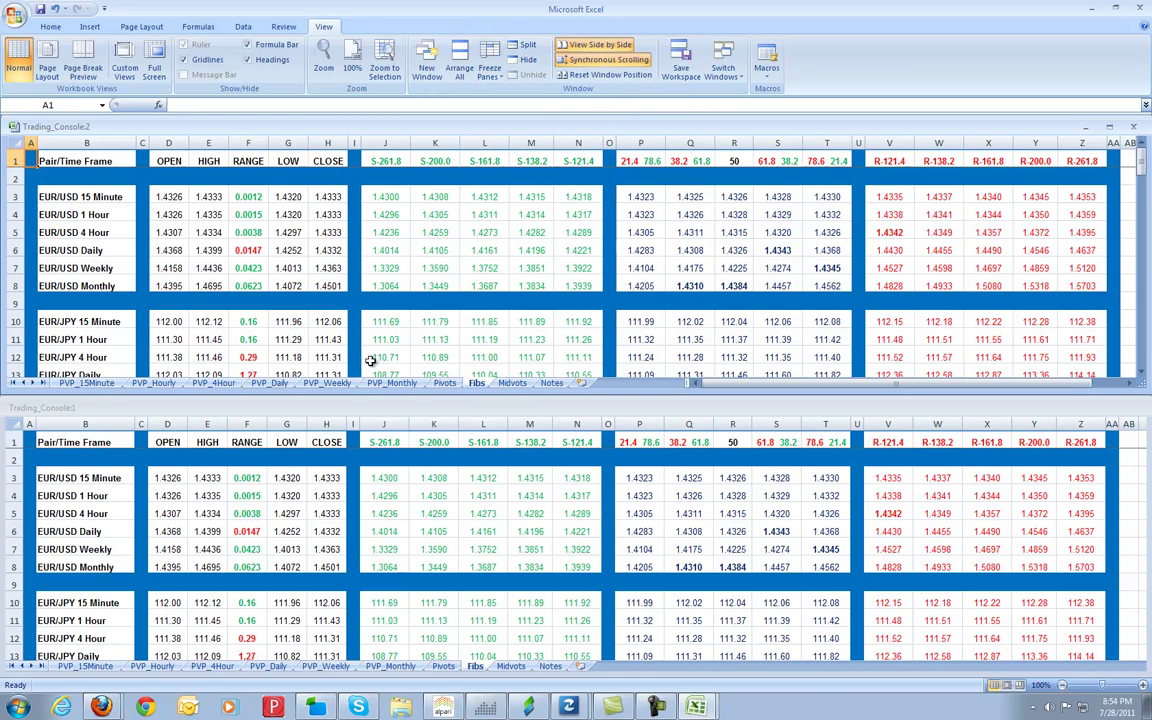
# Step: Show the Pivots sheet in the Trading_Console:2 window and check that both windows scroll together
pyautogui.click(440, 385)
pyautogui.click(452, 321)
pyautogui.scroll(-5, 452, 321)
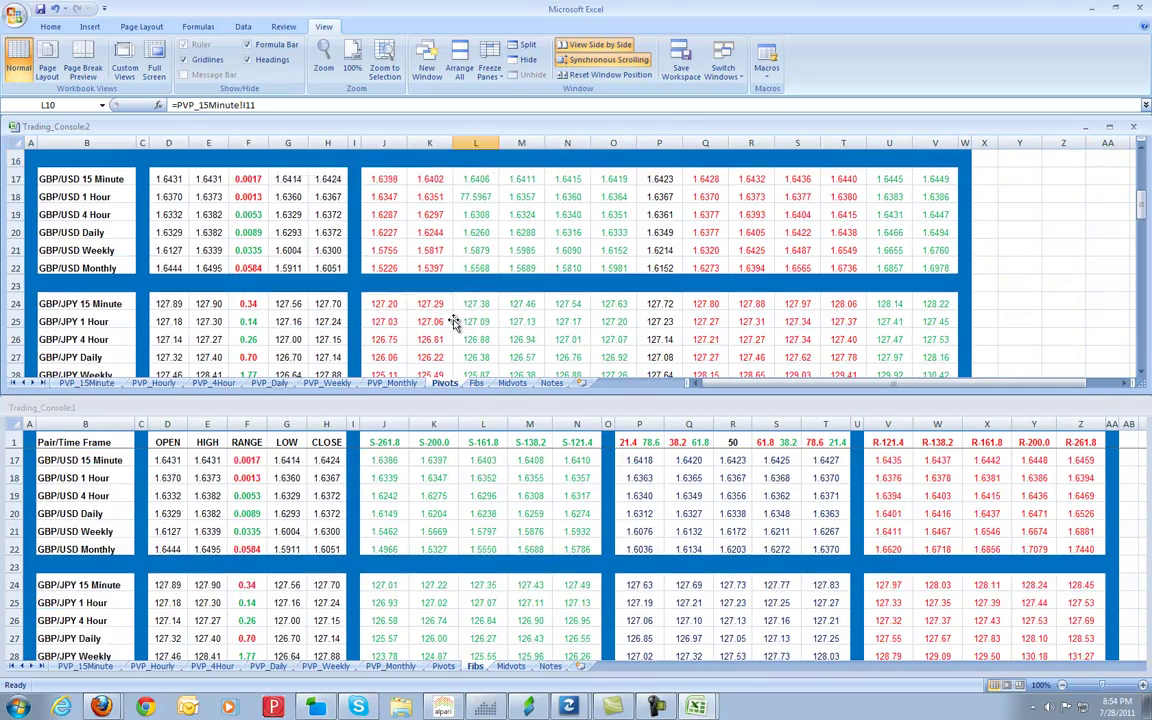
pyautogui.scroll(5, 452, 321)
pyautogui.scroll(-1, 455, 321)
pyautogui.scroll(1, 460, 325)
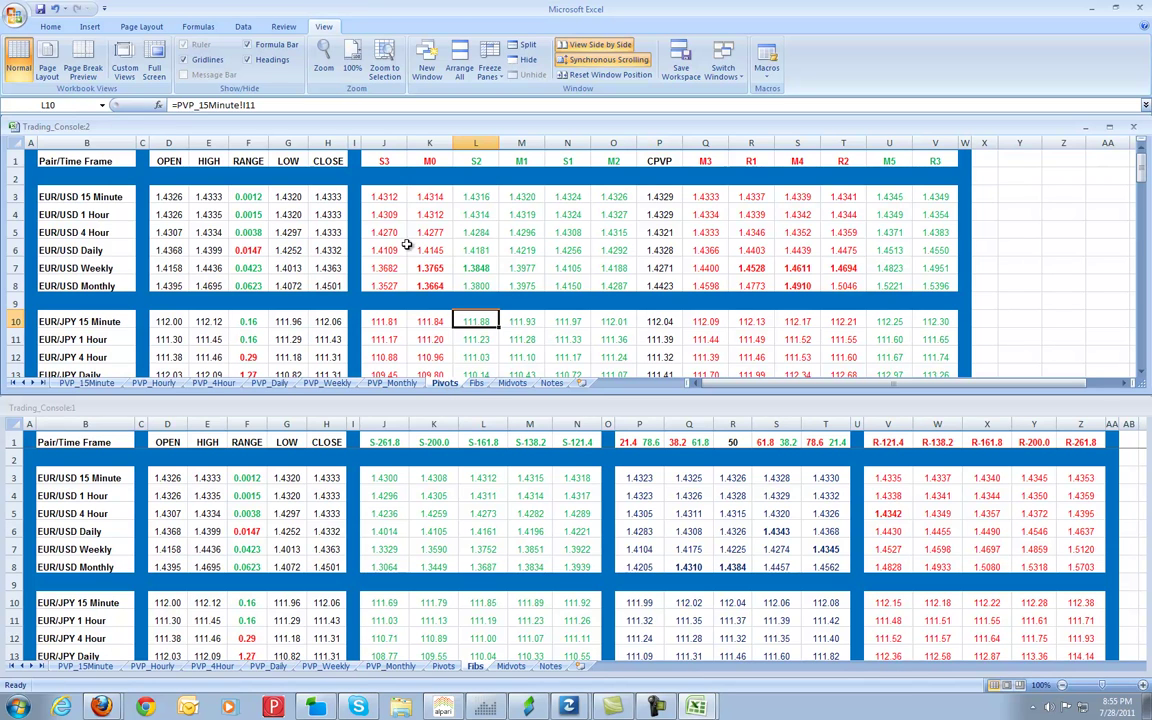
# Step: Look through the currency pairs and time frames listed in both windows, from EUR/USD down to AUD/USD
pyautogui.click(93, 207)
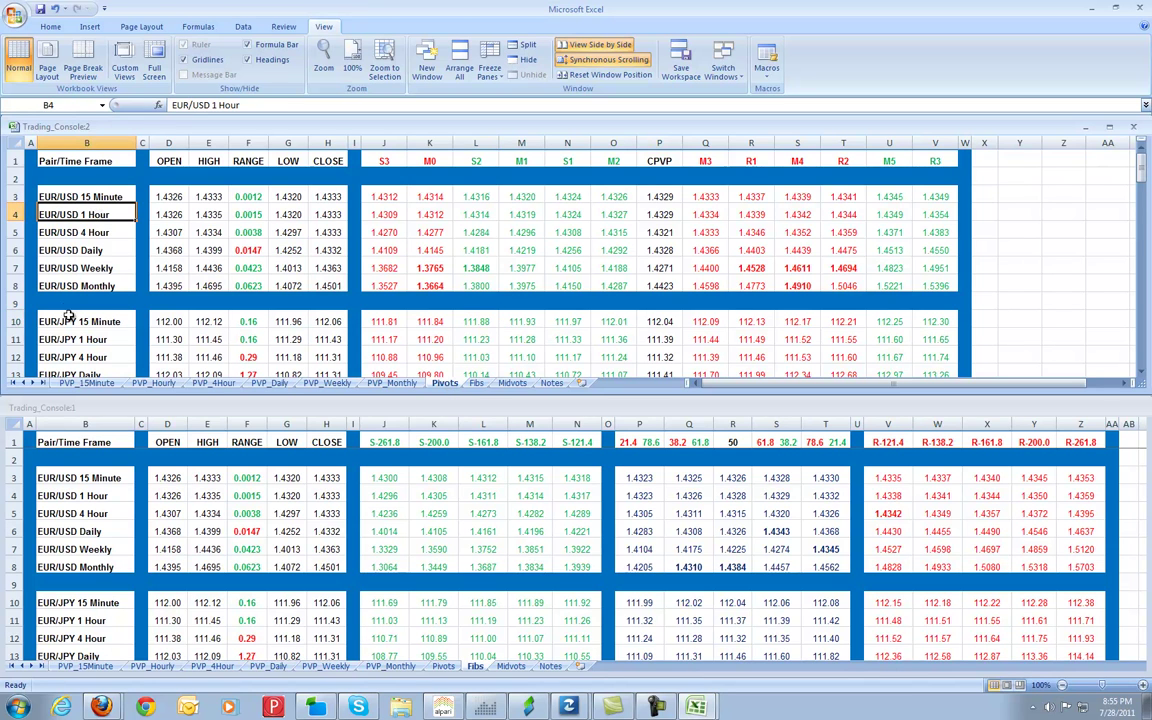
pyautogui.scroll(-4, 71, 300)
pyautogui.scroll(4, 71, 303)
pyautogui.scroll(-6, 71, 303)
pyautogui.scroll(6, 79, 299)
pyautogui.scroll(-1, 108, 532)
pyautogui.scroll(-2, 108, 532)
pyautogui.scroll(3, 139, 455)
pyautogui.scroll(-2, 138, 510)
pyautogui.scroll(2, 138, 510)
pyautogui.scroll(-7, 199, 303)
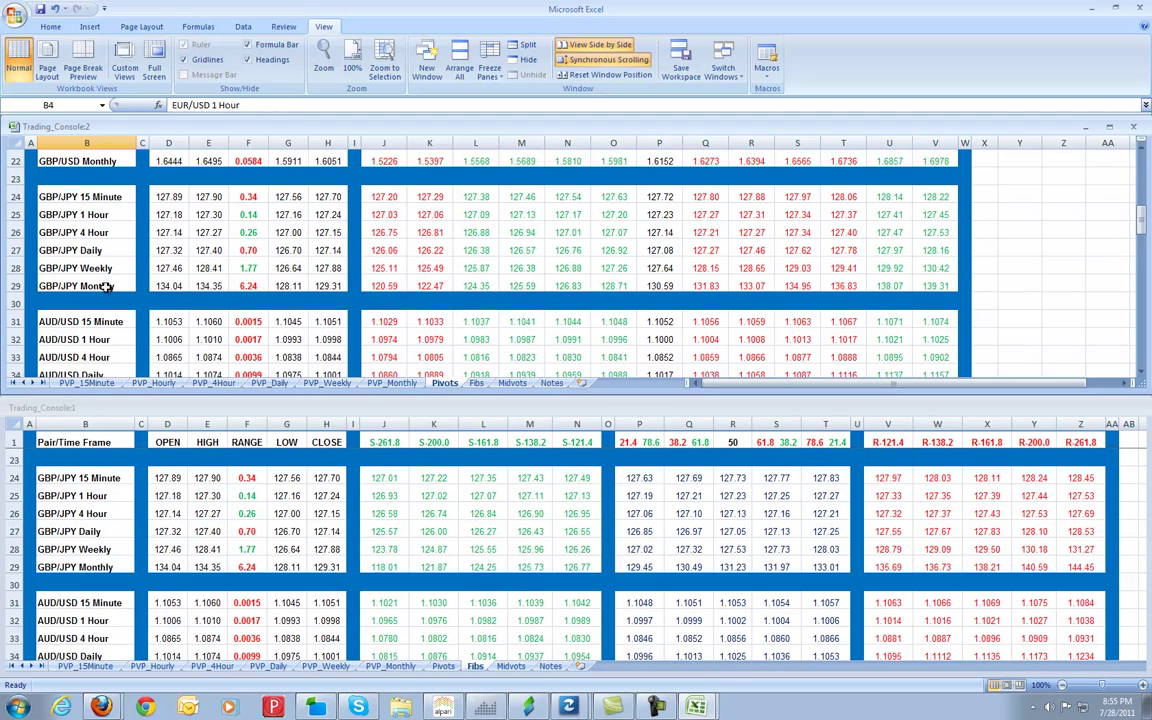
pyautogui.scroll(7, 170, 523)
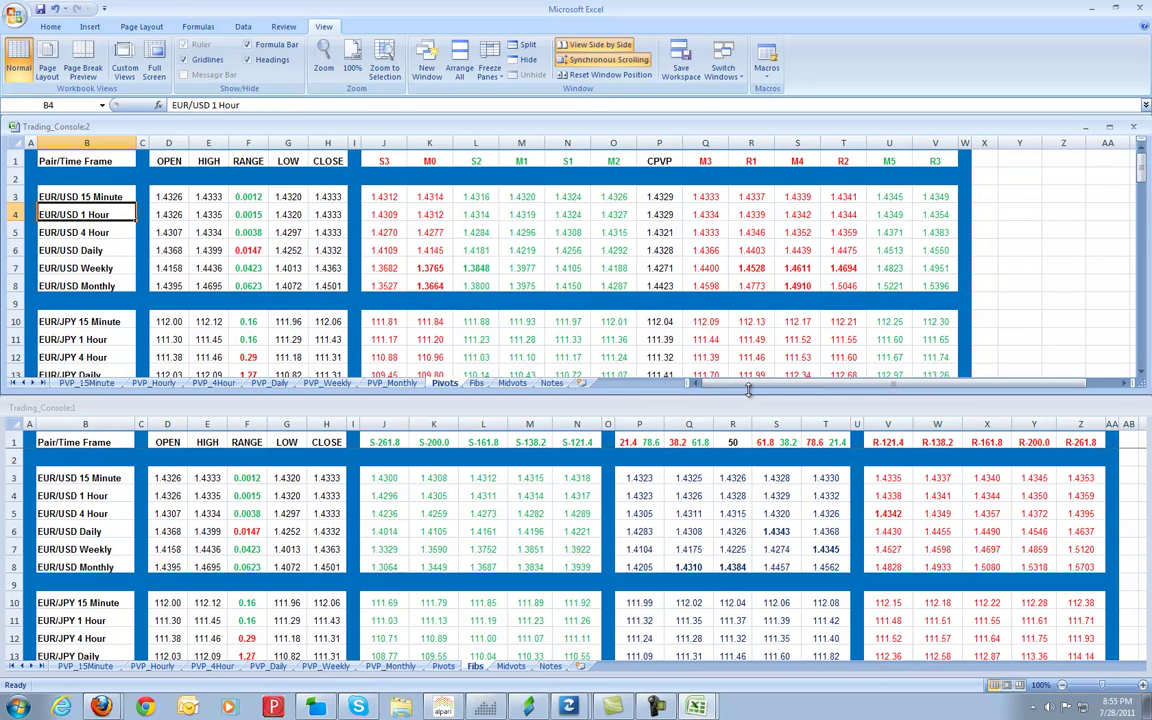
# Step: Examine the price and pivot-level columns of the Pivots sheet, including OPEN, RANGE, M2 and CPVP
pyautogui.click(427, 230)
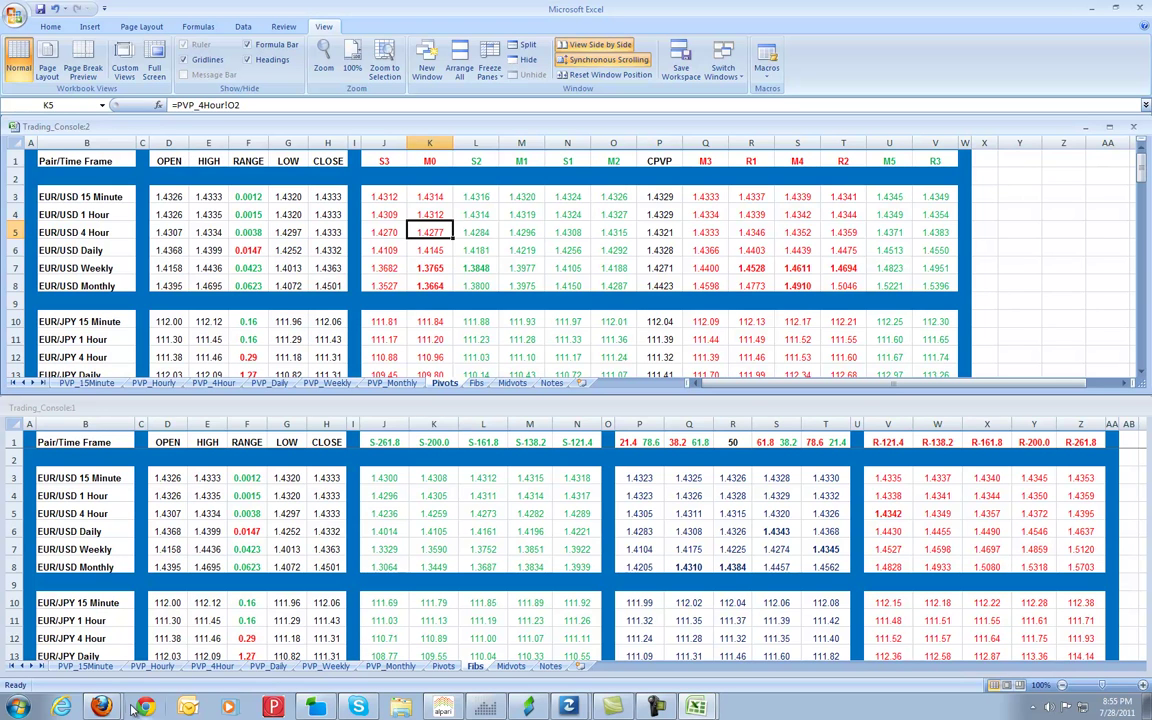
pyautogui.click(171, 163)
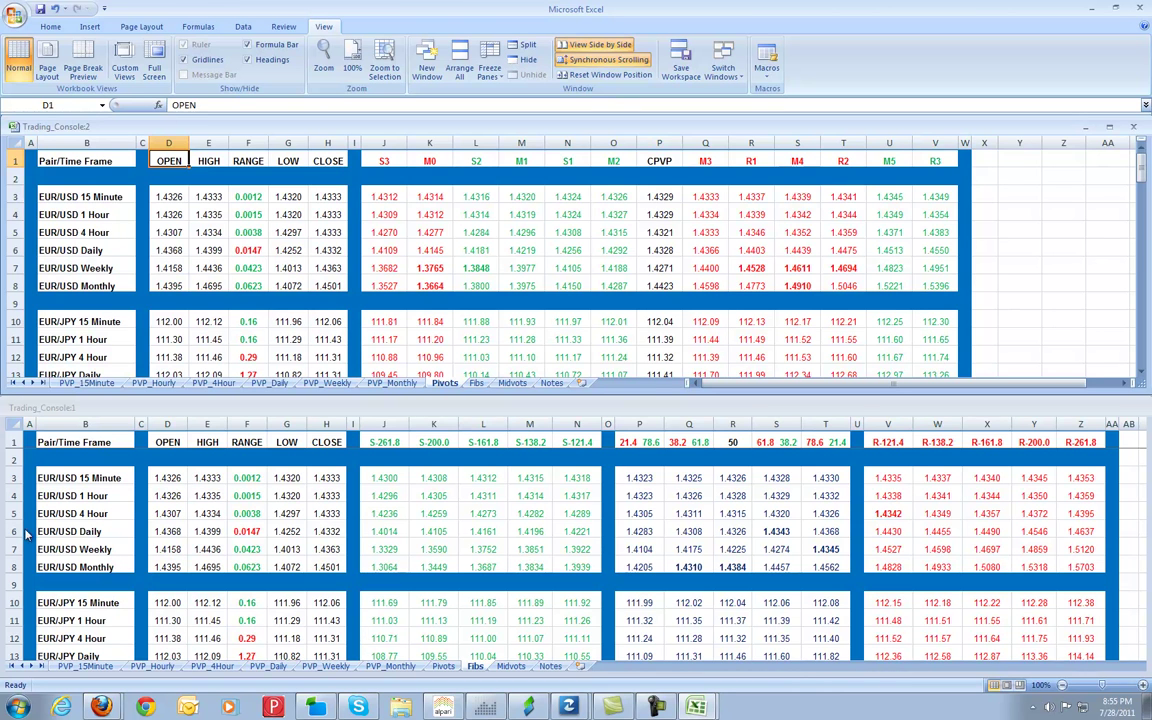
pyautogui.click(240, 158)
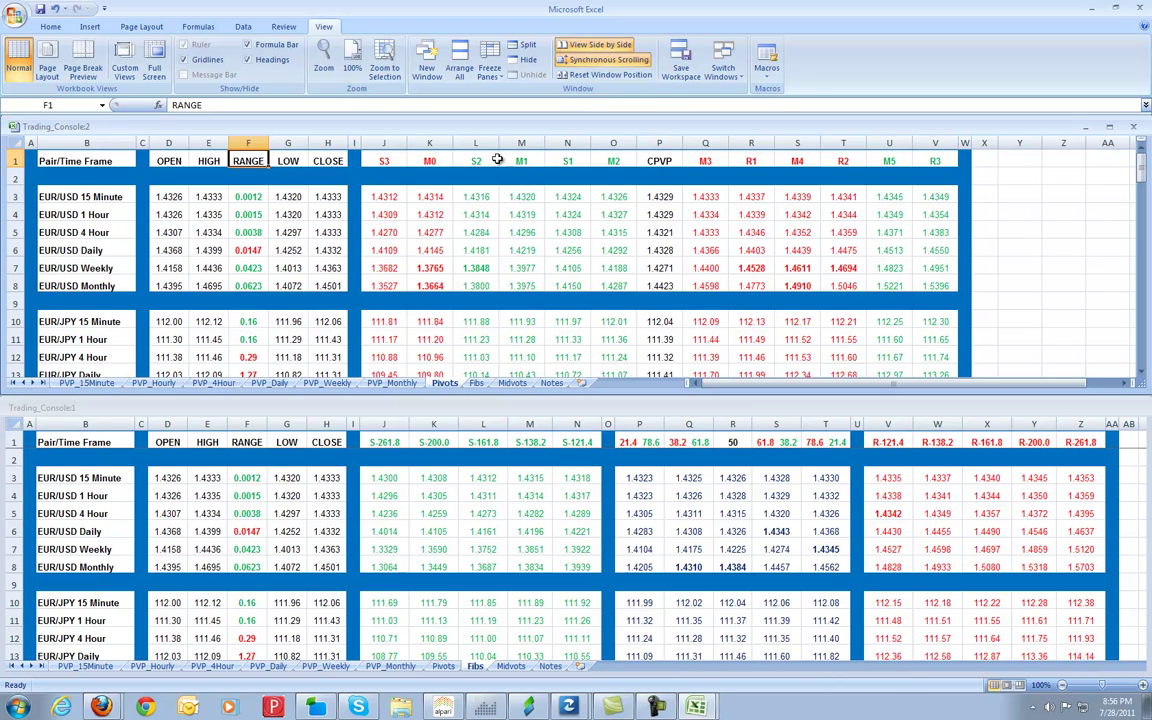
pyautogui.click(595, 213)
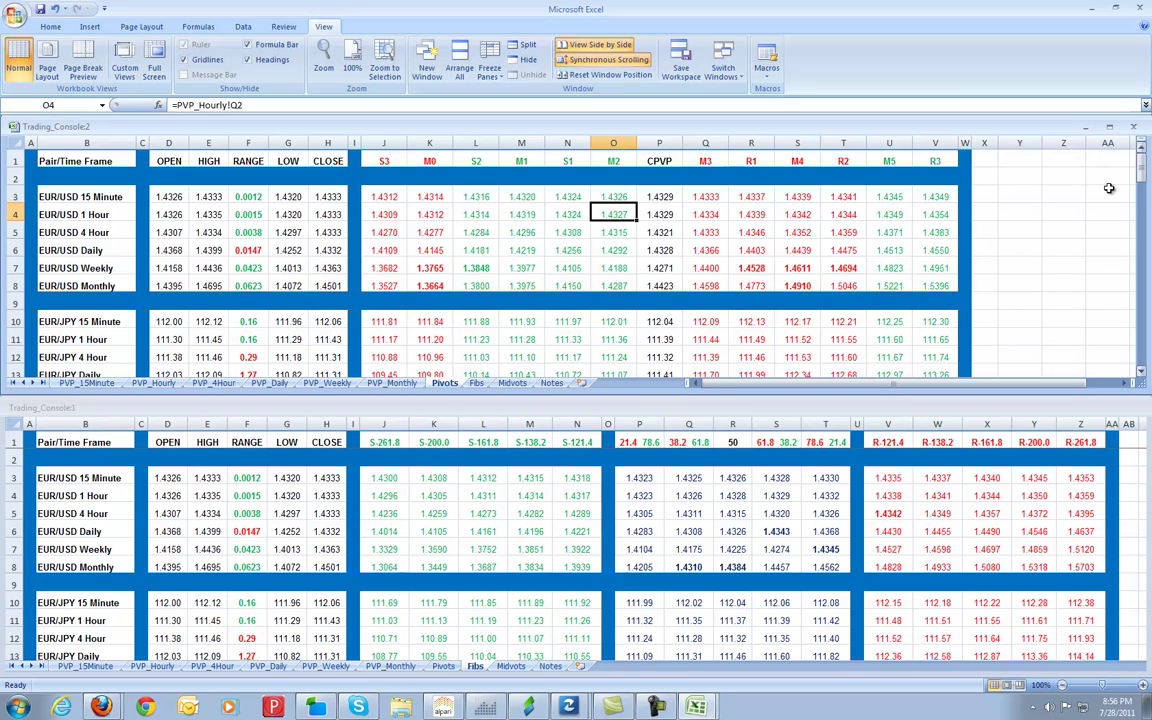
pyautogui.click(668, 165)
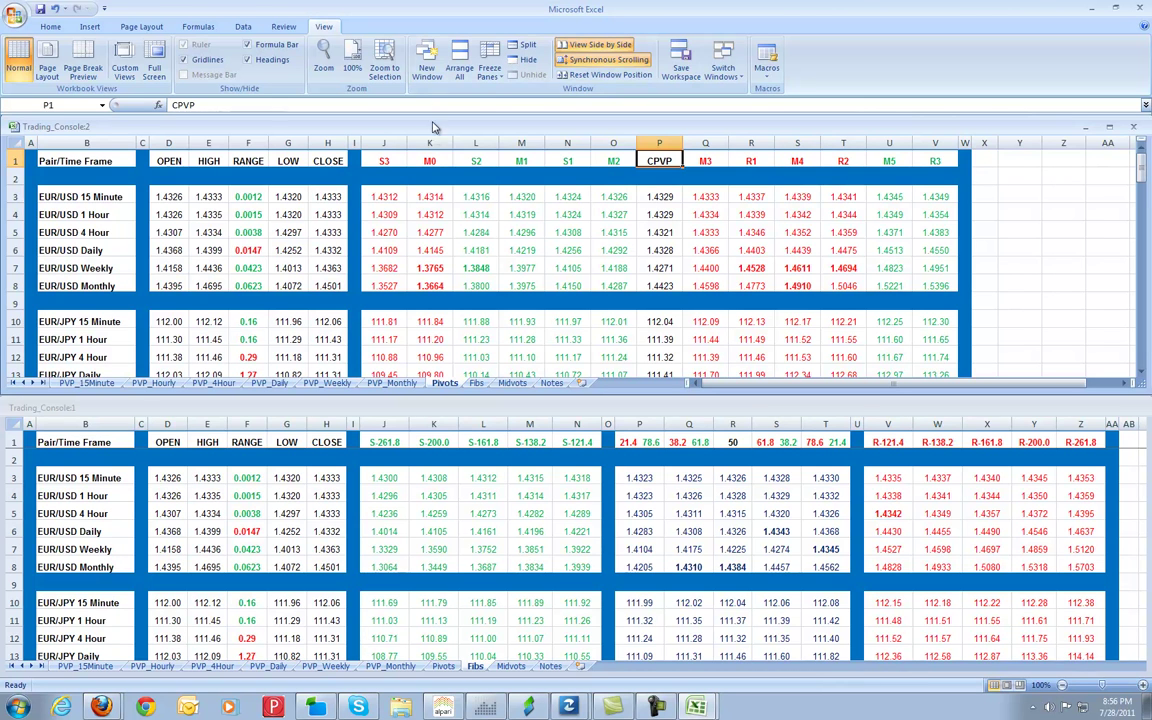
pyautogui.click(665, 196)
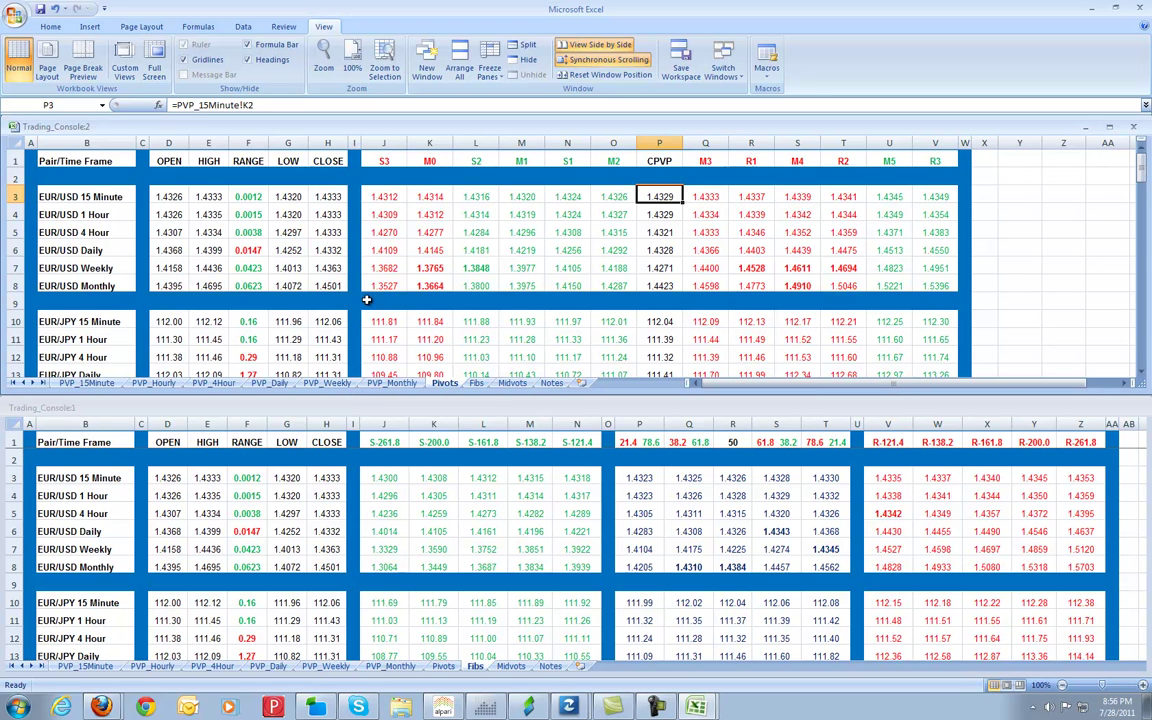
# Step: Examine the EUR/USD RANGE cells on the Pivots sheet against the open and close prices of the 15 Minute and Daily rows
pyautogui.click(236, 250)
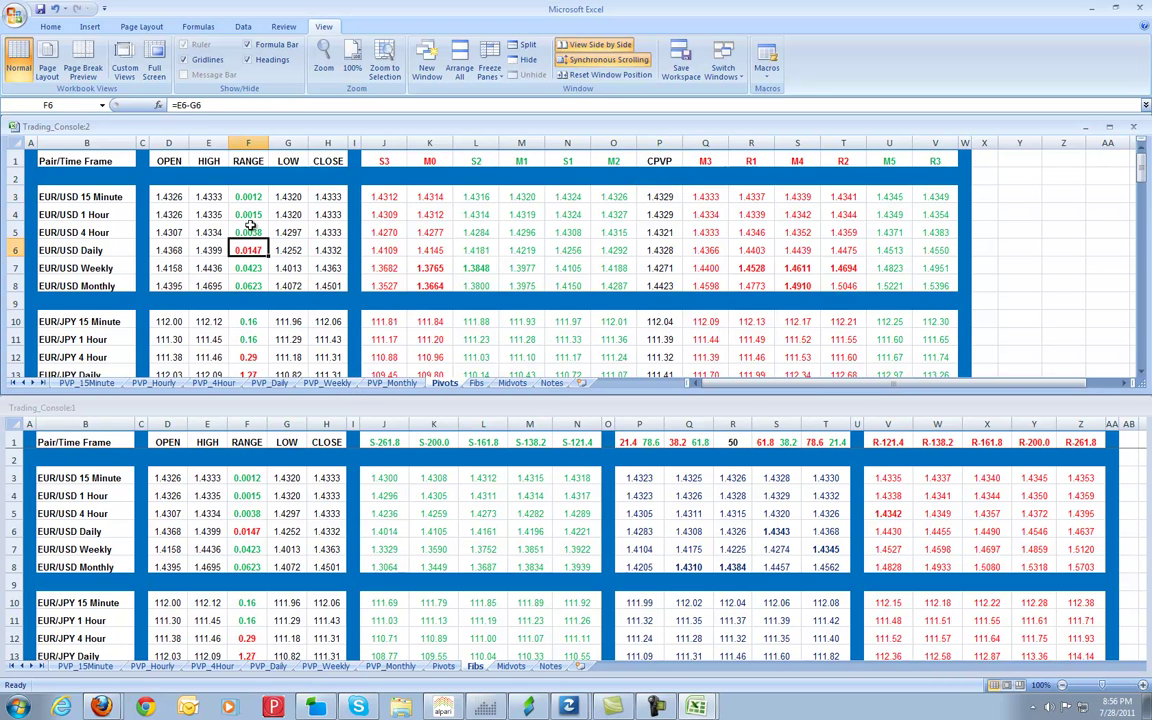
pyautogui.click(250, 226)
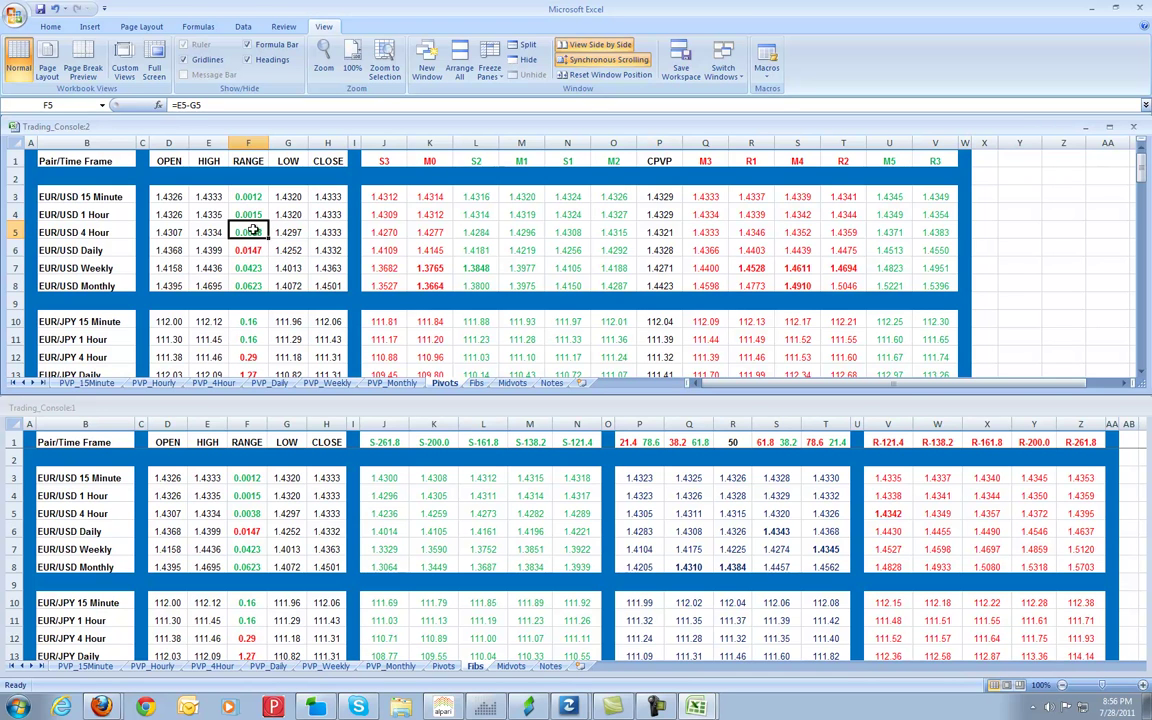
pyautogui.click(246, 198)
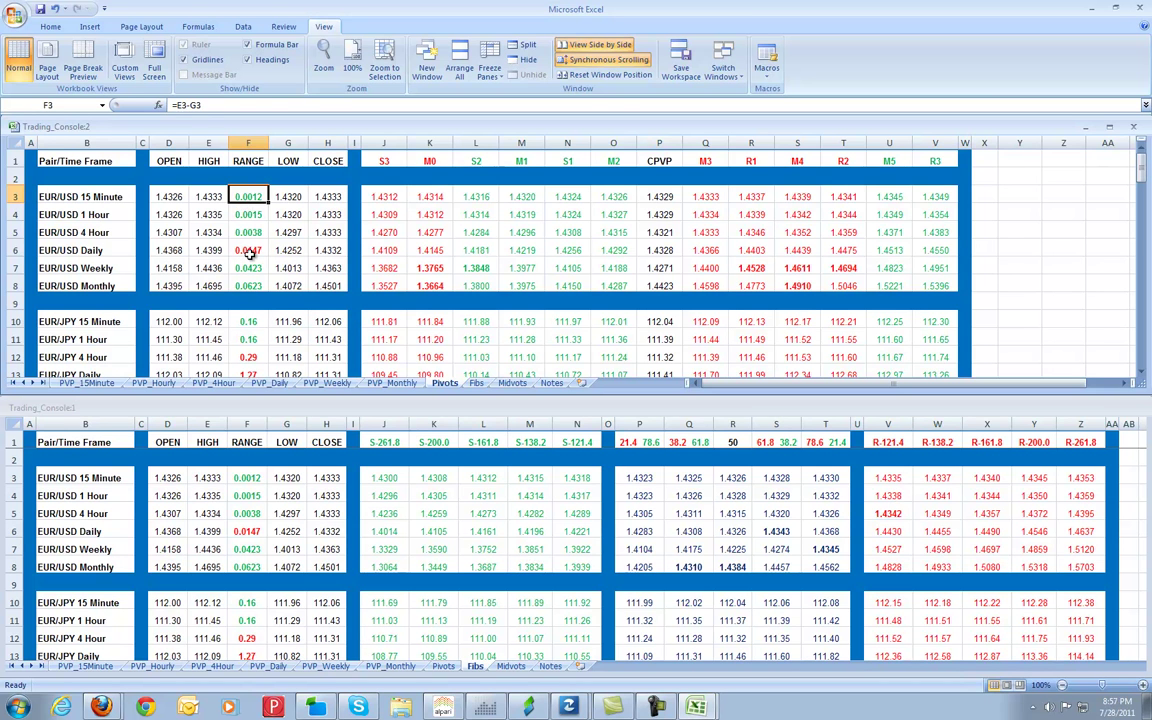
pyautogui.click(251, 210)
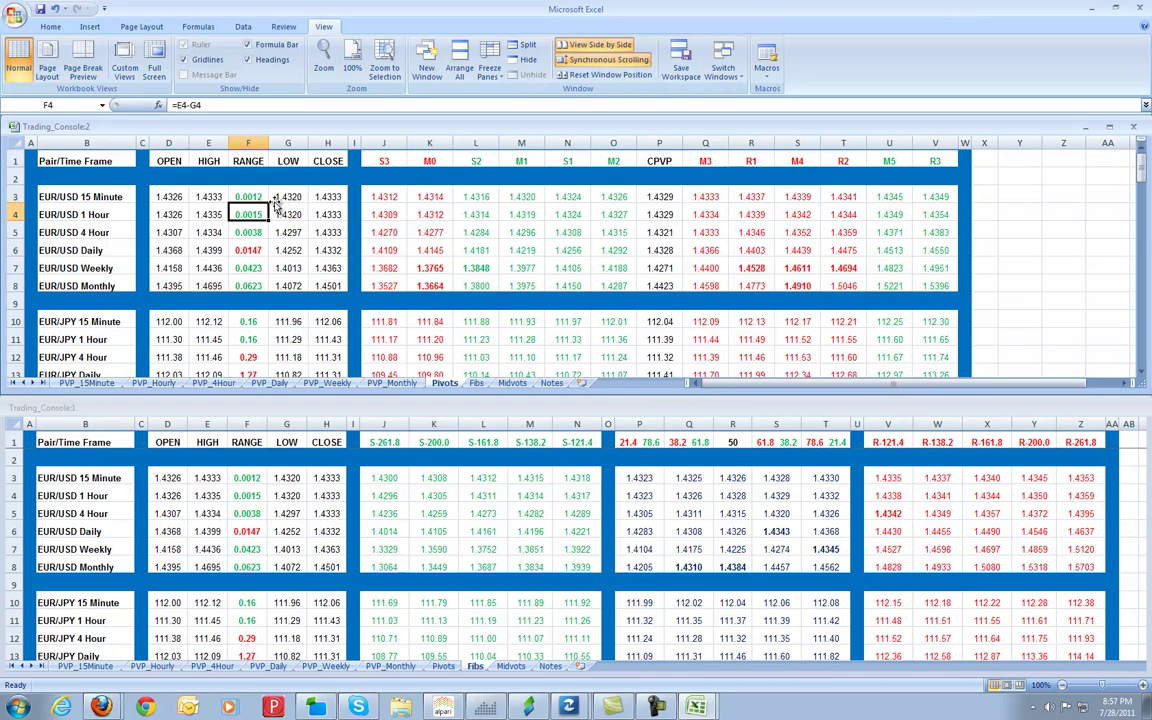
pyautogui.press('Up')
pyautogui.press('Right')
pyautogui.press('Right')
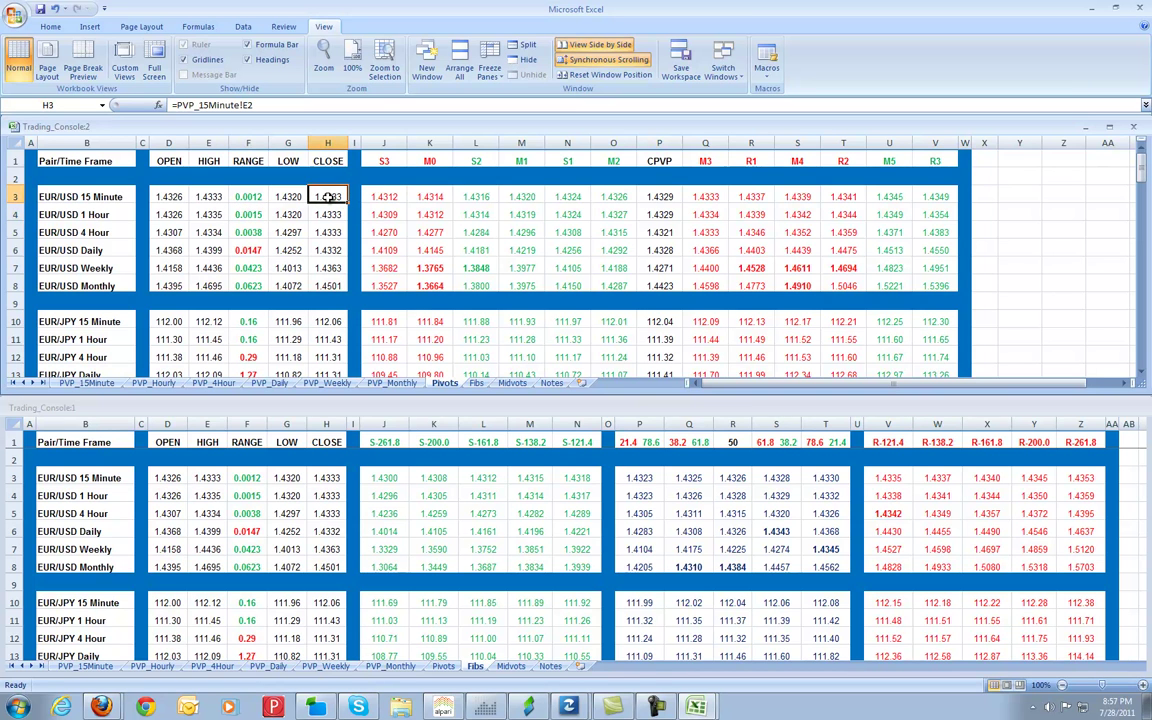
pyautogui.click(176, 197)
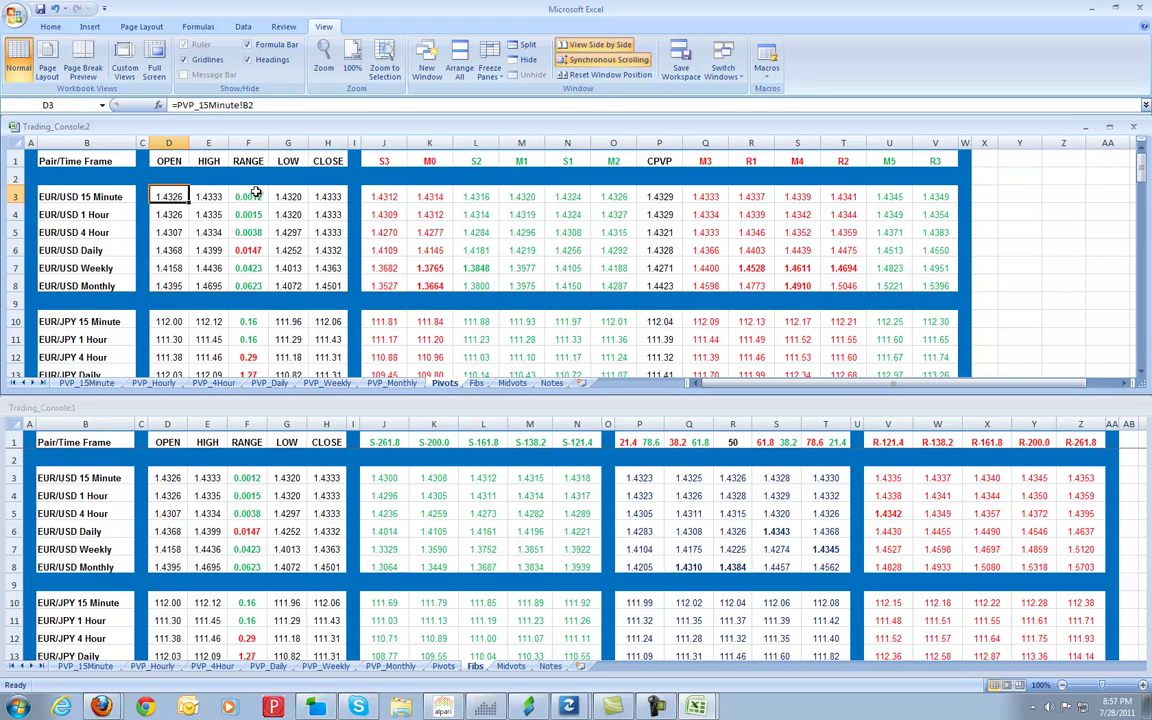
pyautogui.click(251, 197)
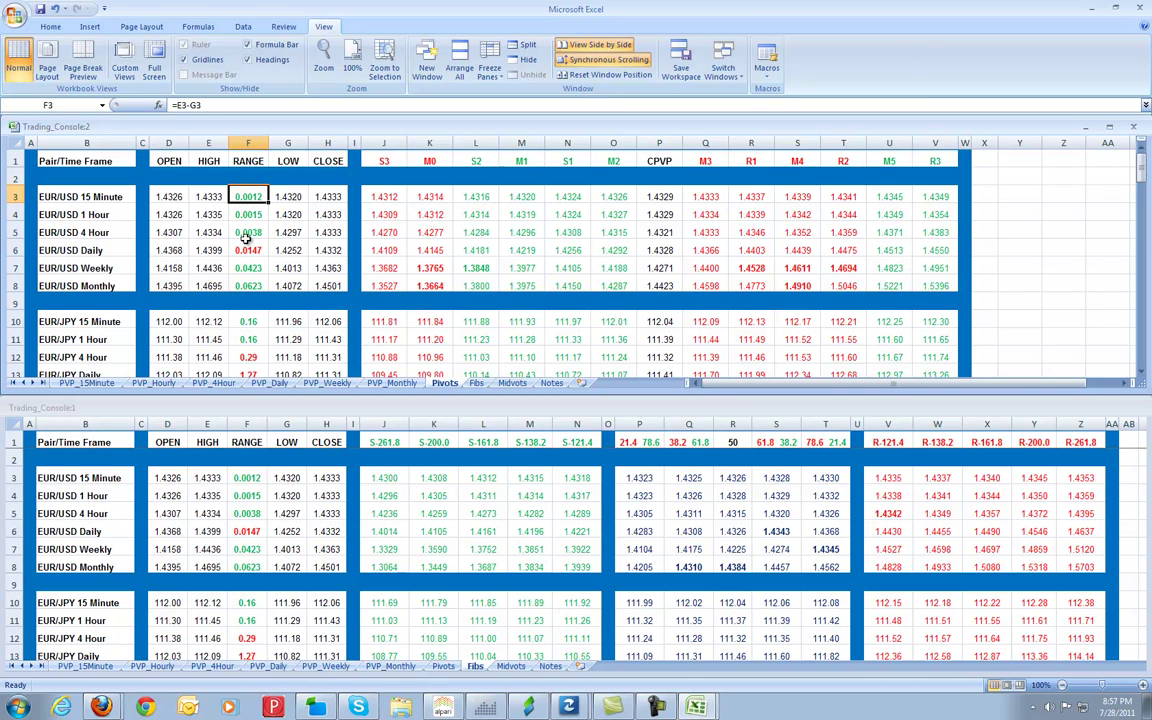
pyautogui.click(333, 252)
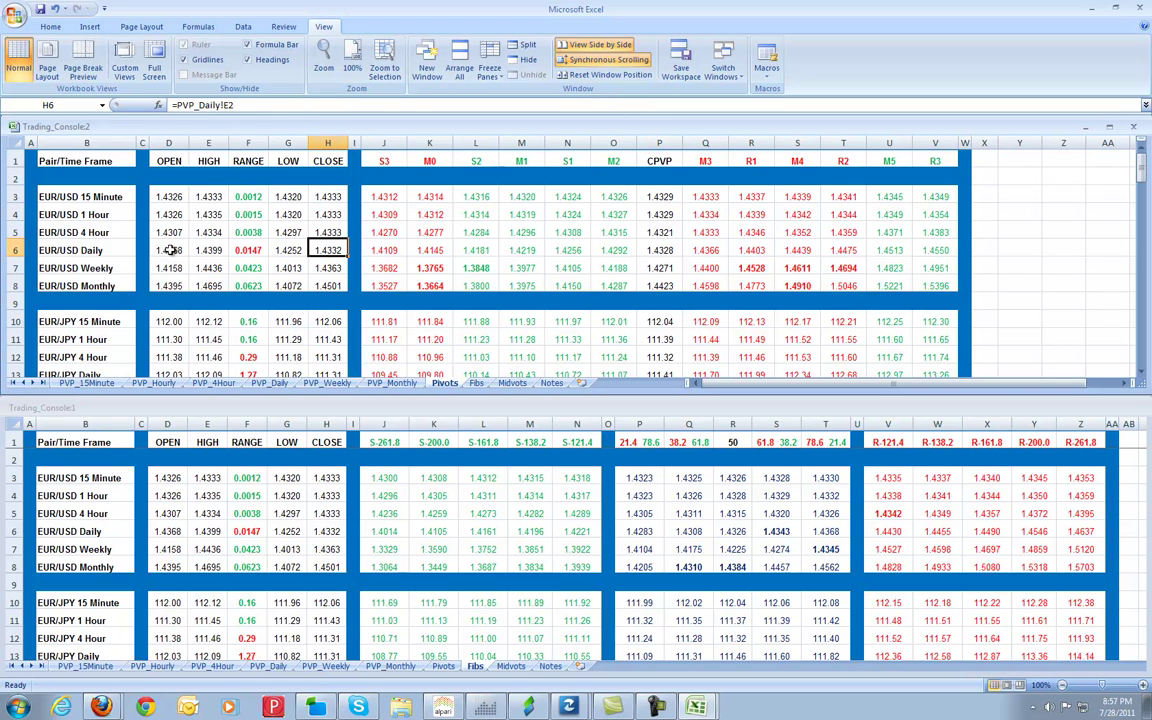
pyautogui.click(245, 250)
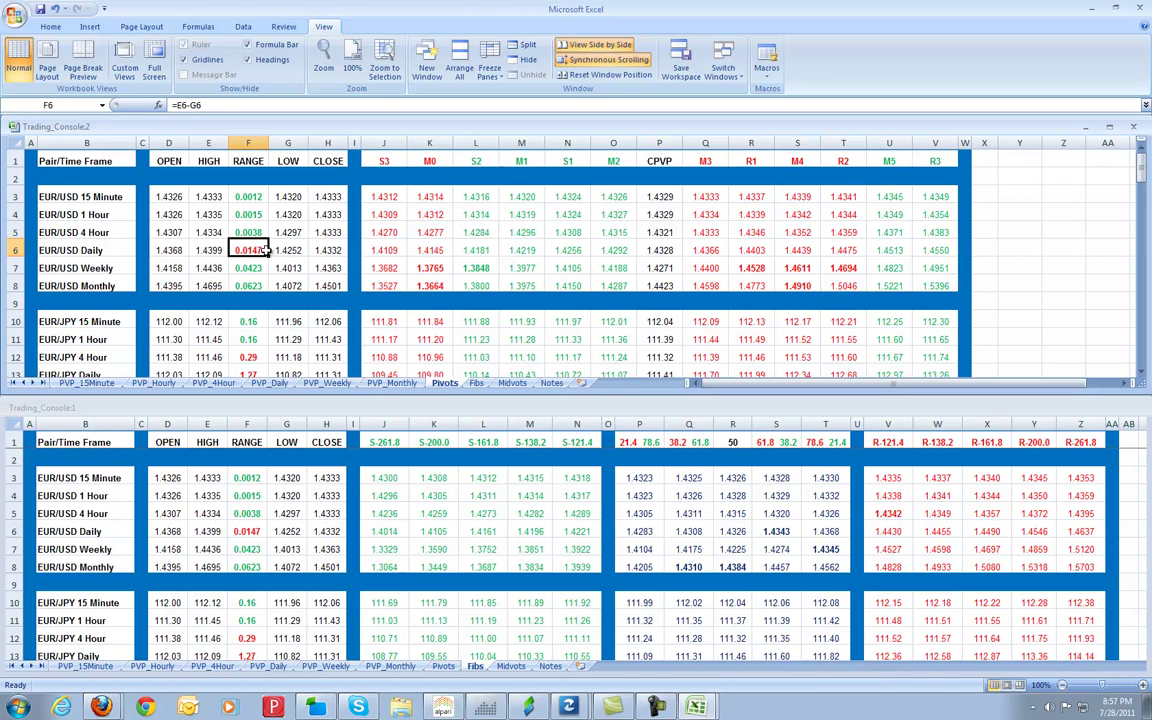
# Step: Review the RANGE column for the remaining currency pairs down to USD/CHF
pyautogui.scroll(-5, 255, 249)
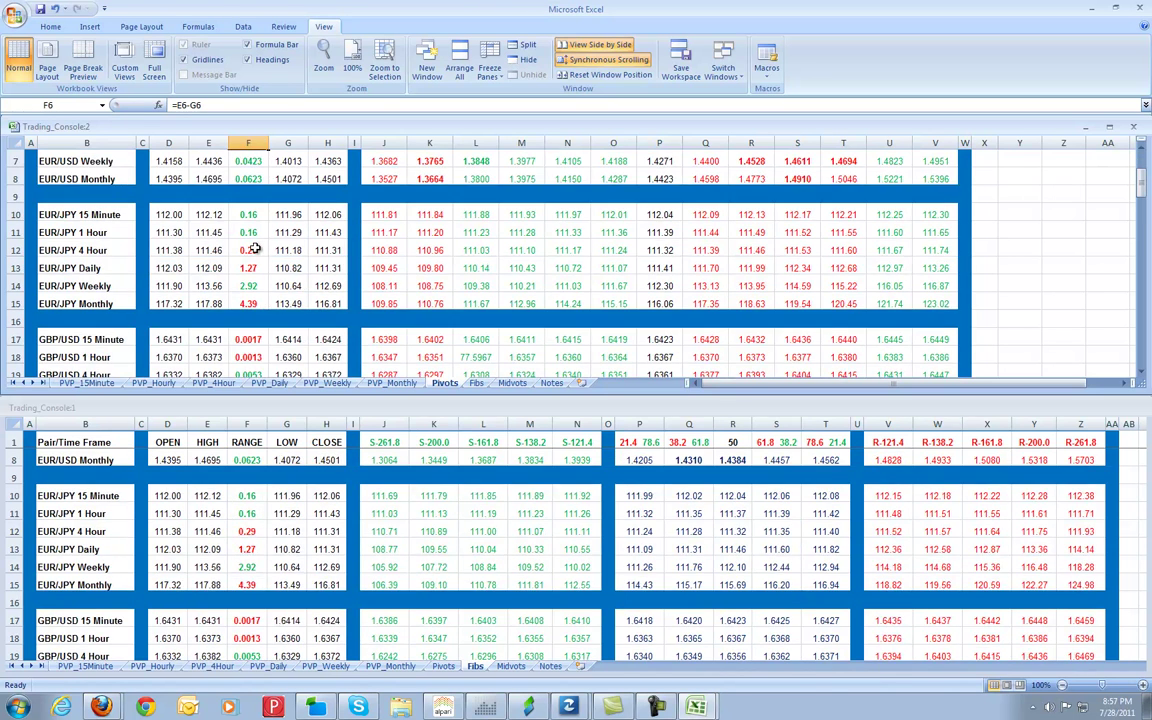
pyautogui.scroll(-6, 255, 249)
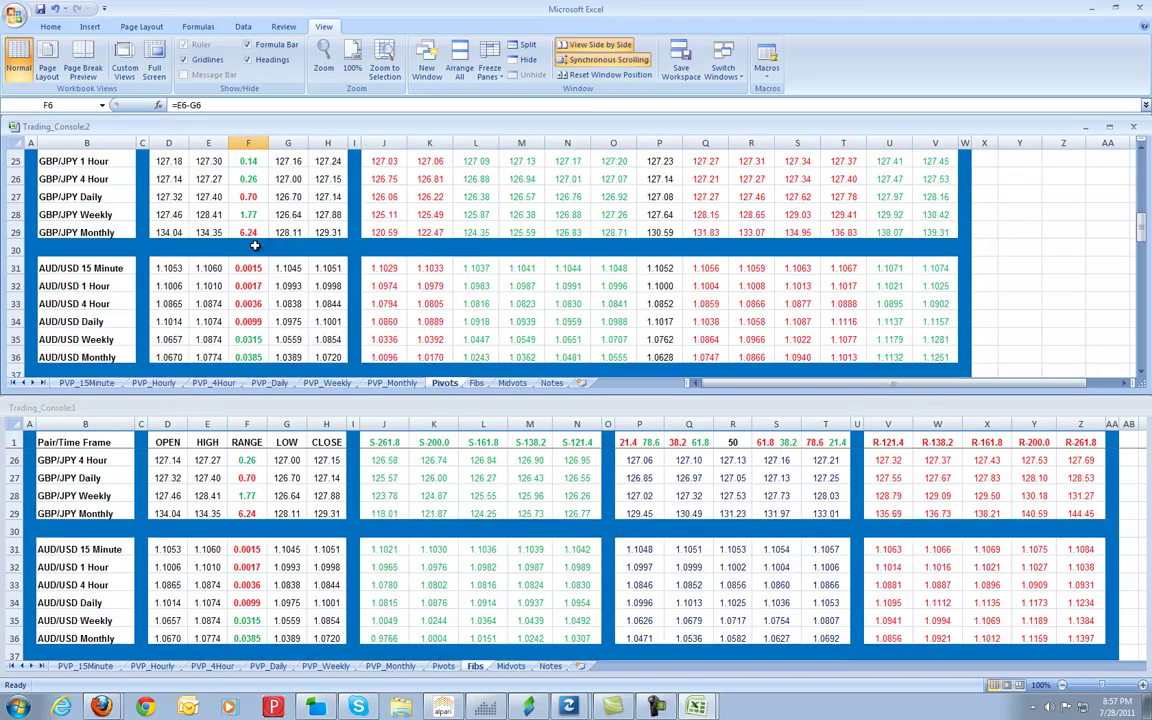
pyautogui.scroll(-5, 271, 248)
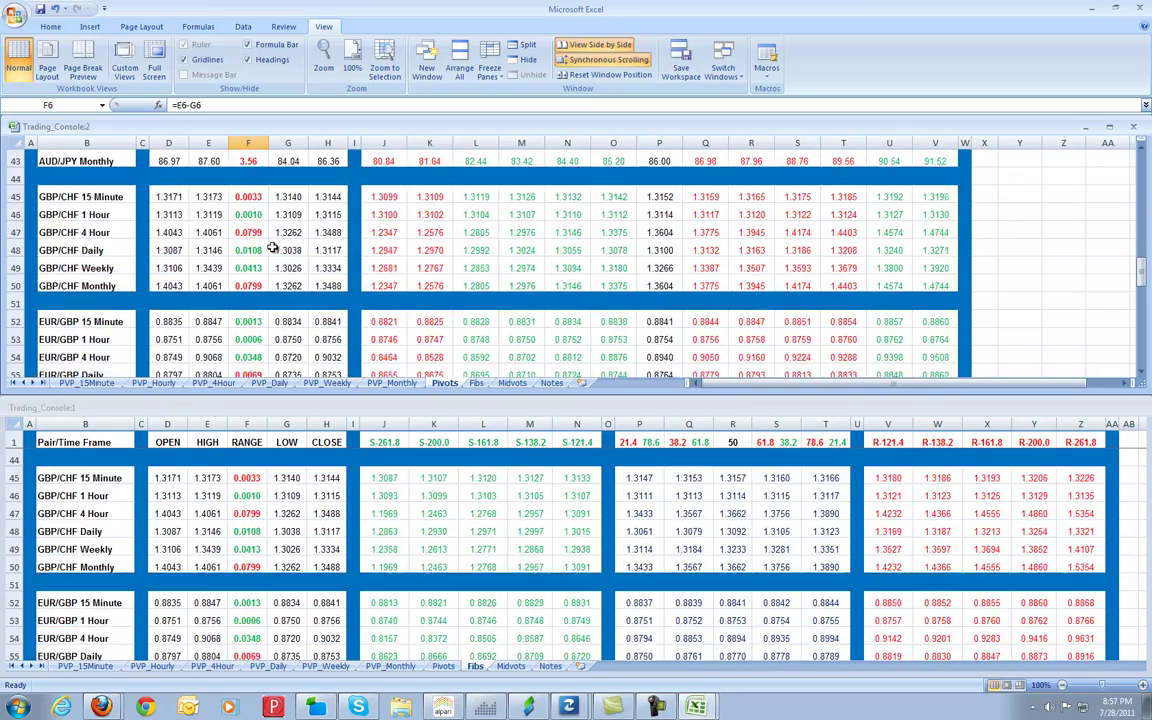
pyautogui.scroll(-3, 271, 248)
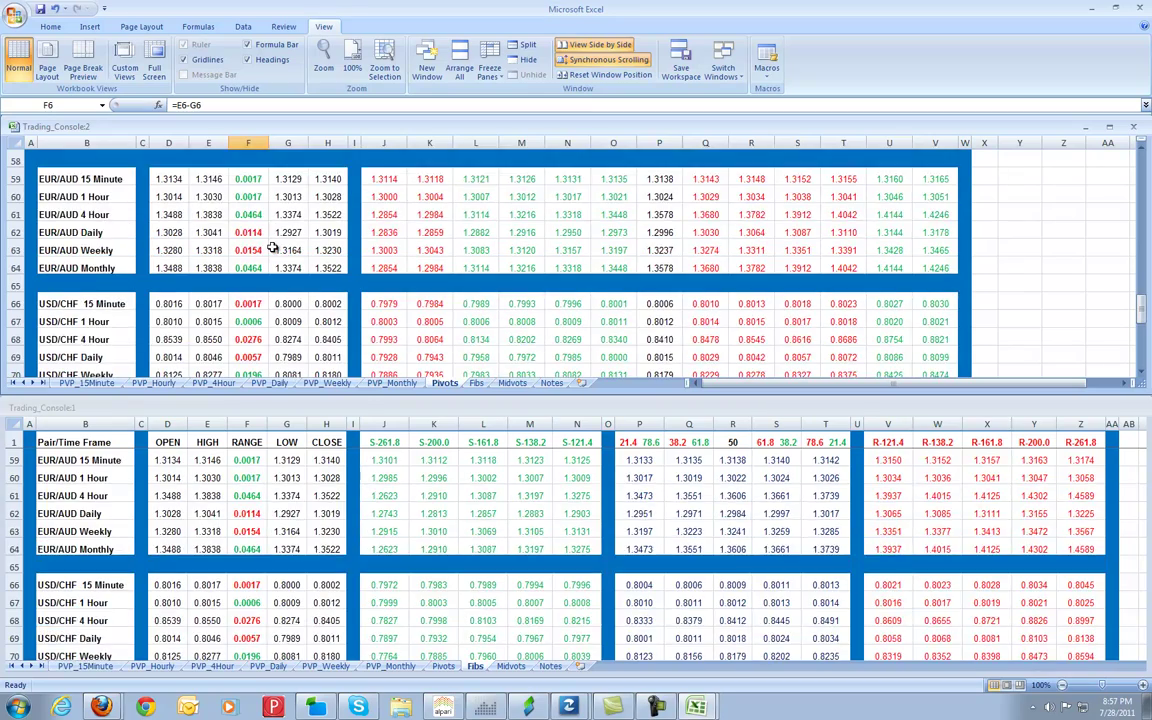
# Step: Look through the EUR/CHF and USD/JPY rows in both windows, and return to the EUR/USD rows at the top
pyautogui.scroll(-6, 271, 248)
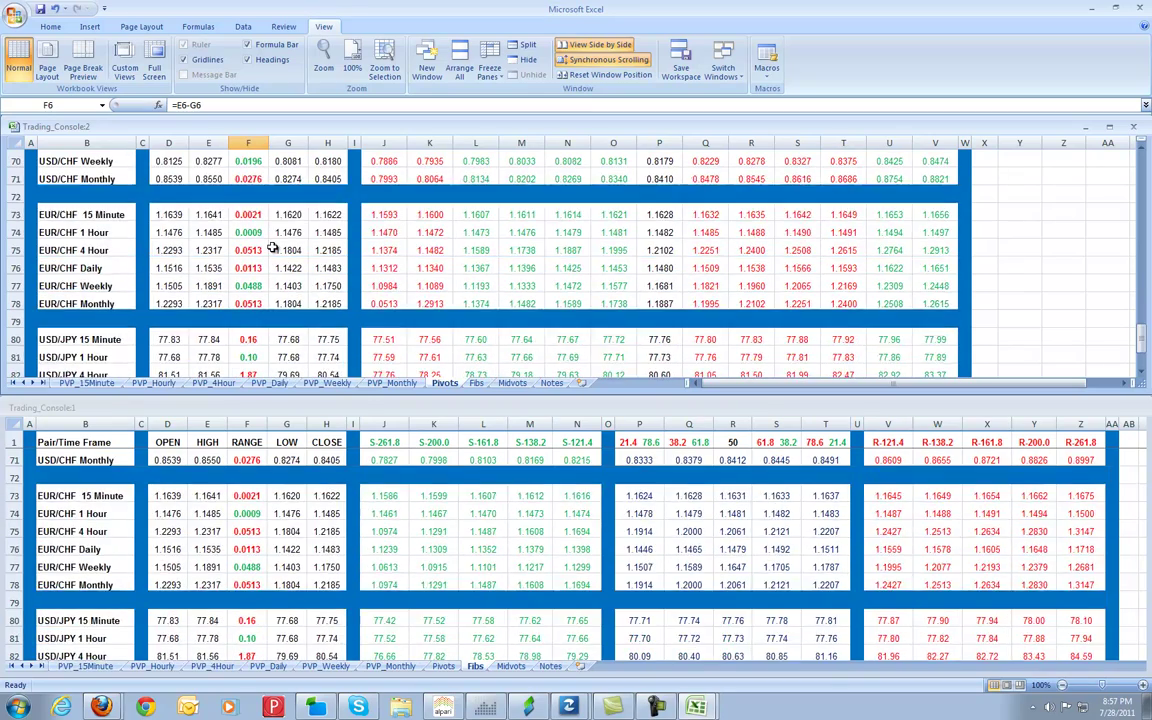
pyautogui.scroll(10, 271, 248)
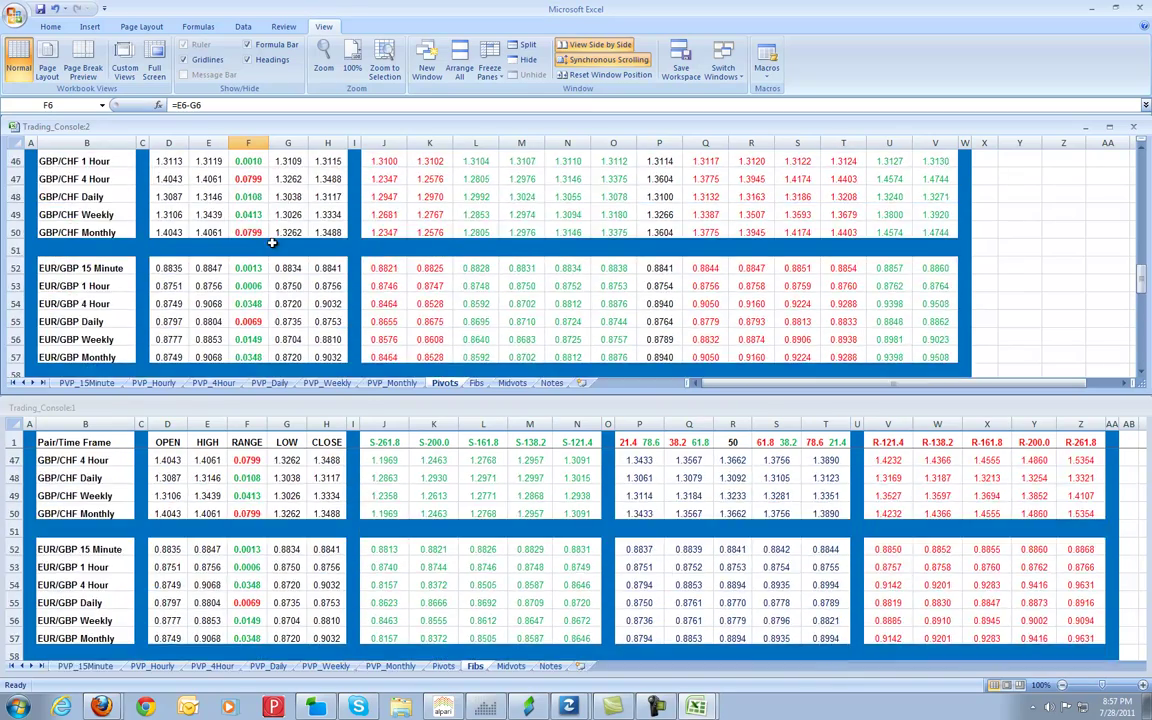
pyautogui.scroll(-9, 272, 242)
pyautogui.scroll(20, 275, 242)
pyautogui.scroll(1, 280, 248)
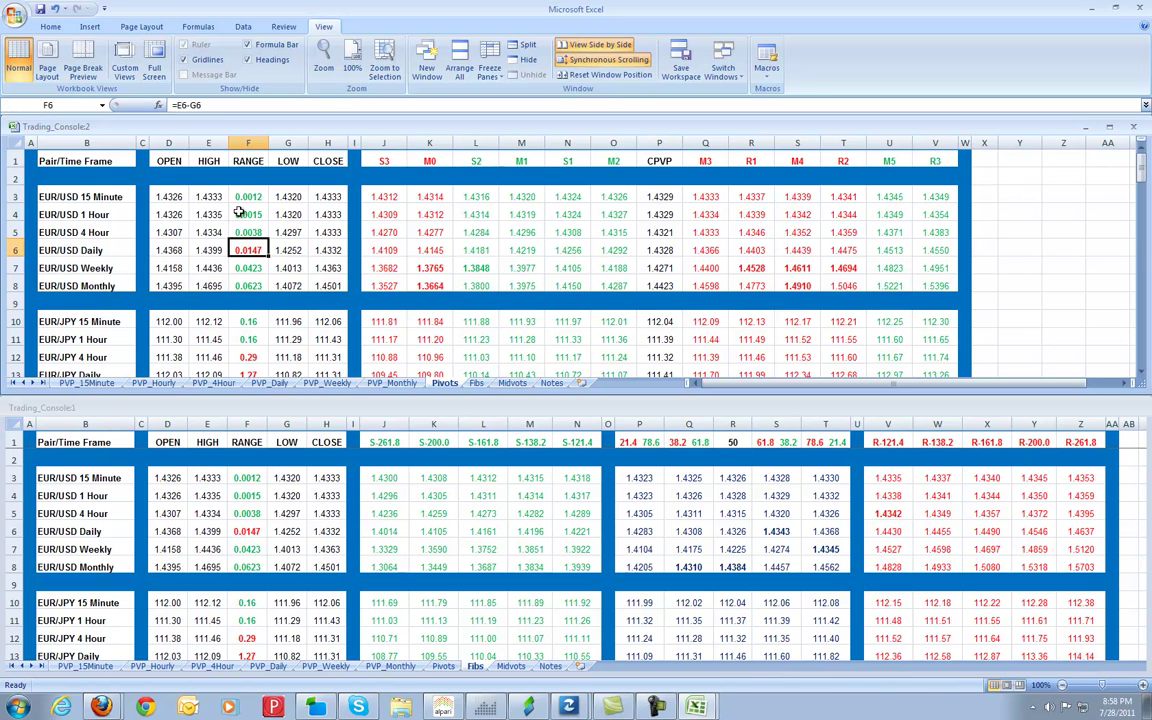
# Step: Examine the EUR/USD RANGE cells and the retracement cells under 61.8 and 78.6 on the Fibs sheet
pyautogui.press('Up')
pyautogui.click(248, 253)
pyautogui.click(655, 194)
pyautogui.hotkey('ctrl', 'F6')
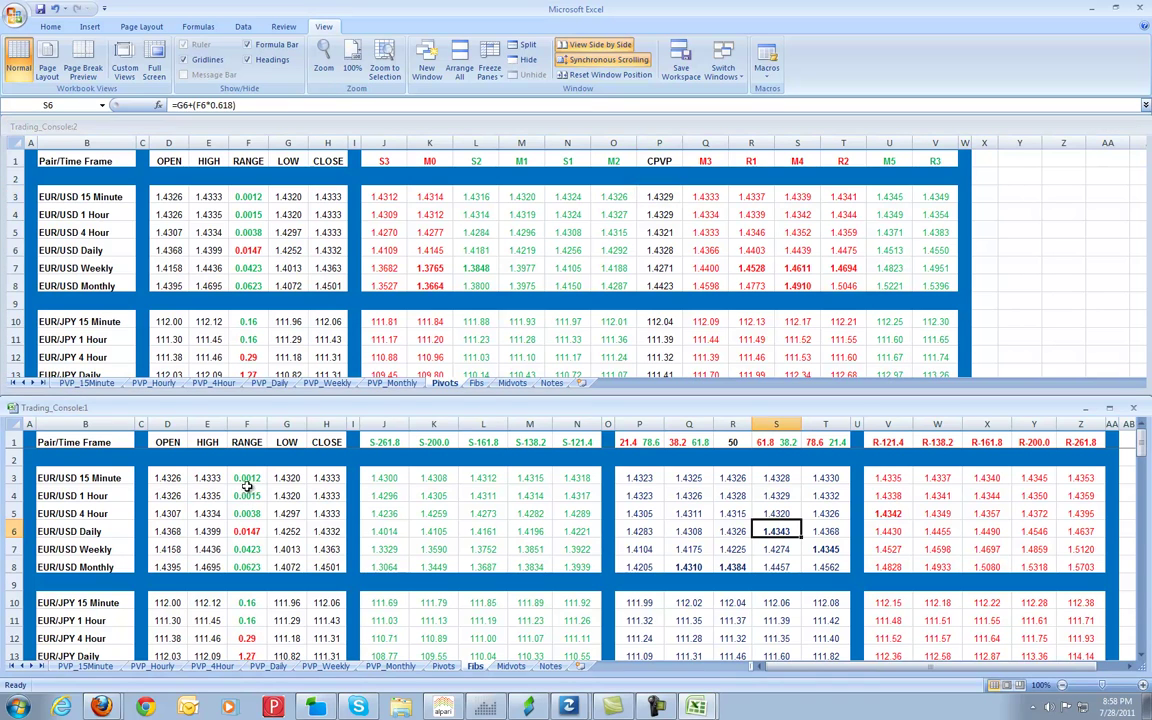
pyautogui.click(241, 542)
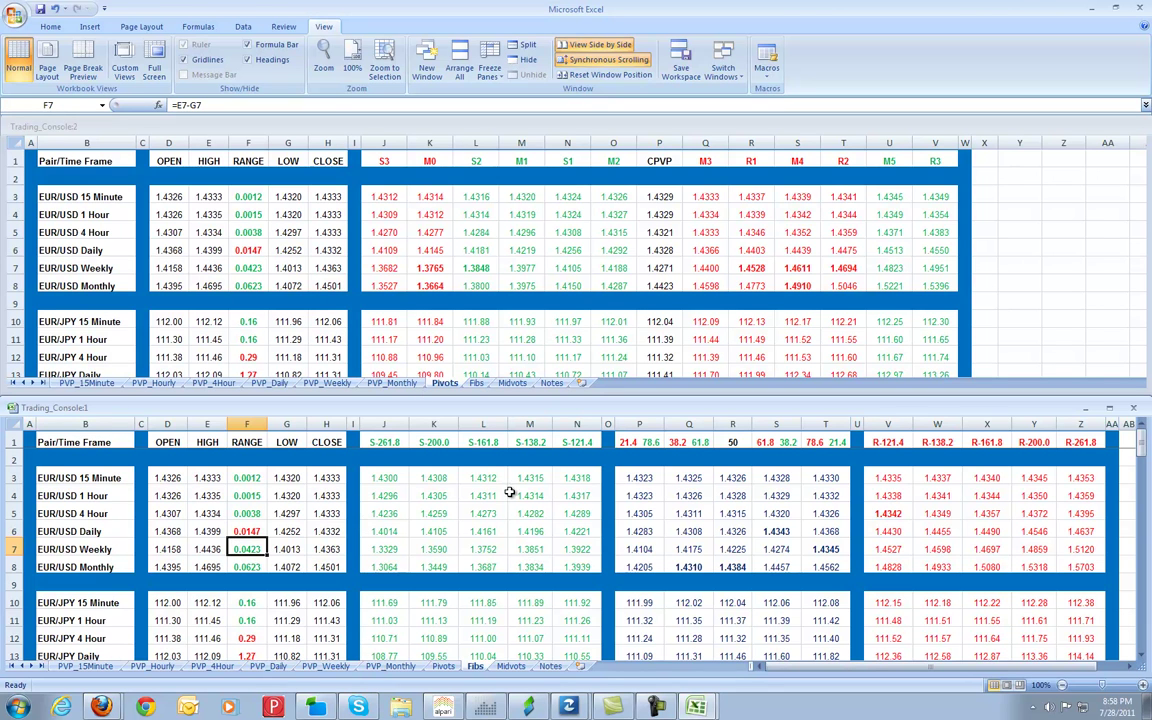
pyautogui.click(813, 508)
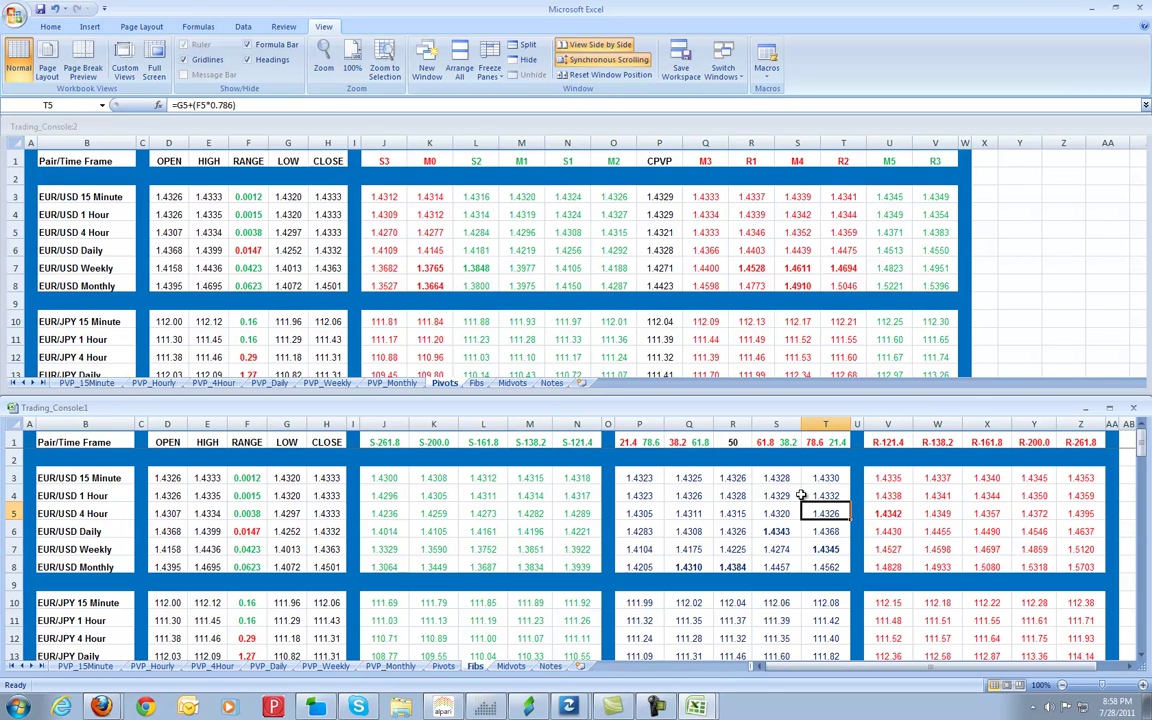
# Step: Maximize the Trading_Console:1 window and look through the currency pair rows on its Pivots sheet
pyautogui.click(1111, 409)
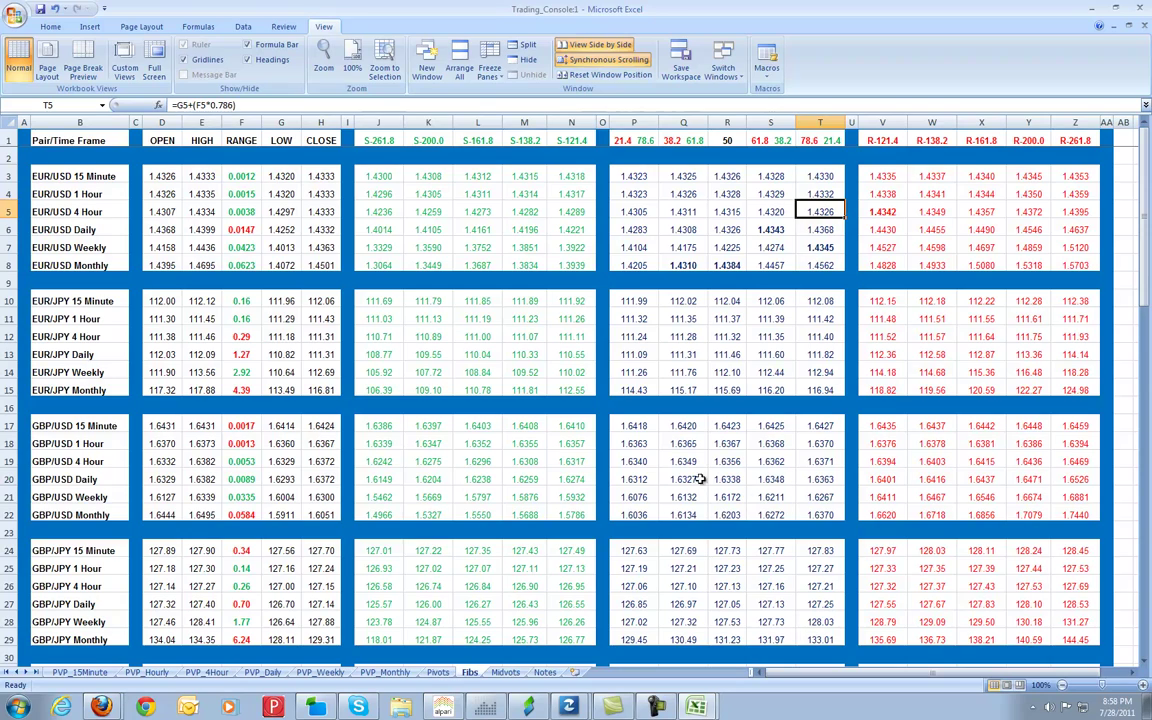
pyautogui.click(438, 672)
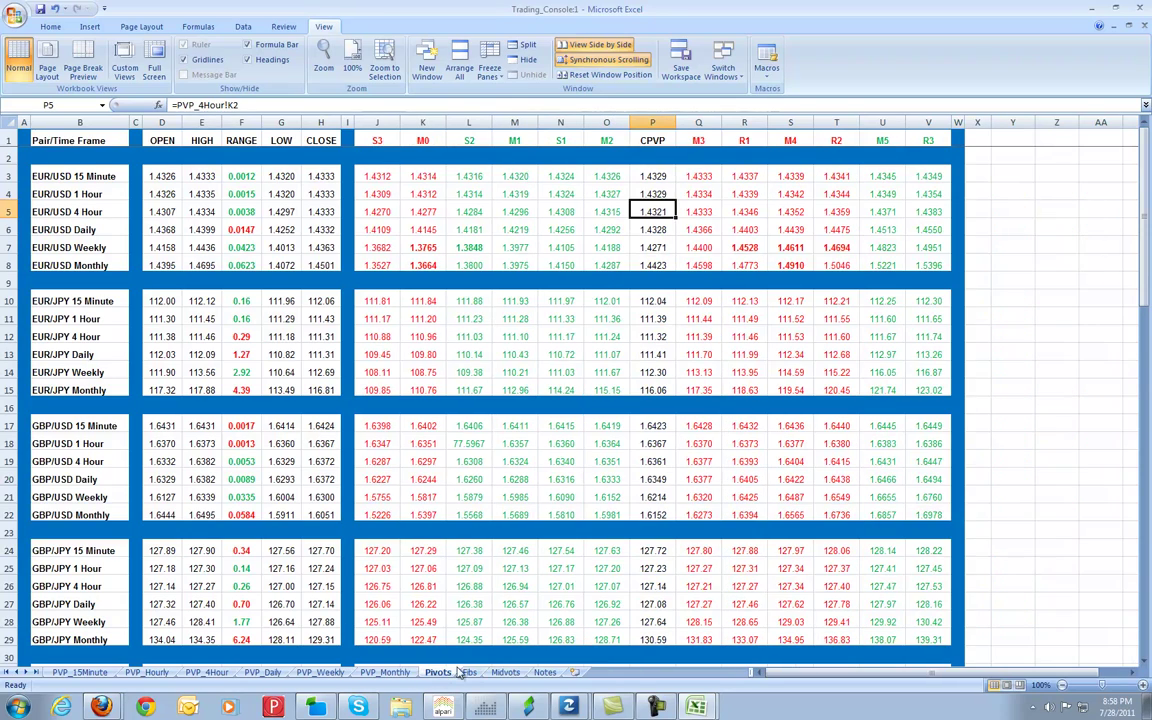
pyautogui.scroll(-1, 541, 226)
pyautogui.scroll(-18, 541, 226)
pyautogui.scroll(19, 560, 236)
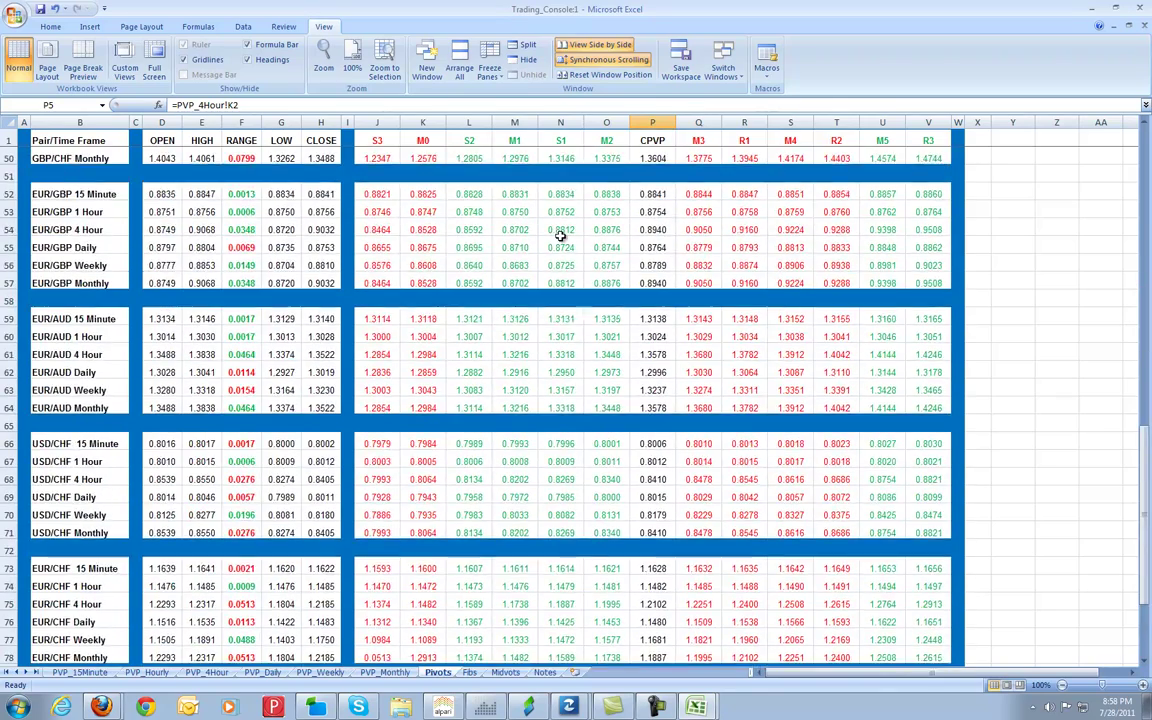
# Step: Examine the Fibs sheet's extension columns, from S-121.4 to S-261.8 and from R-121.4 to R-261.8
pyautogui.click(469, 672)
pyautogui.click(460, 388)
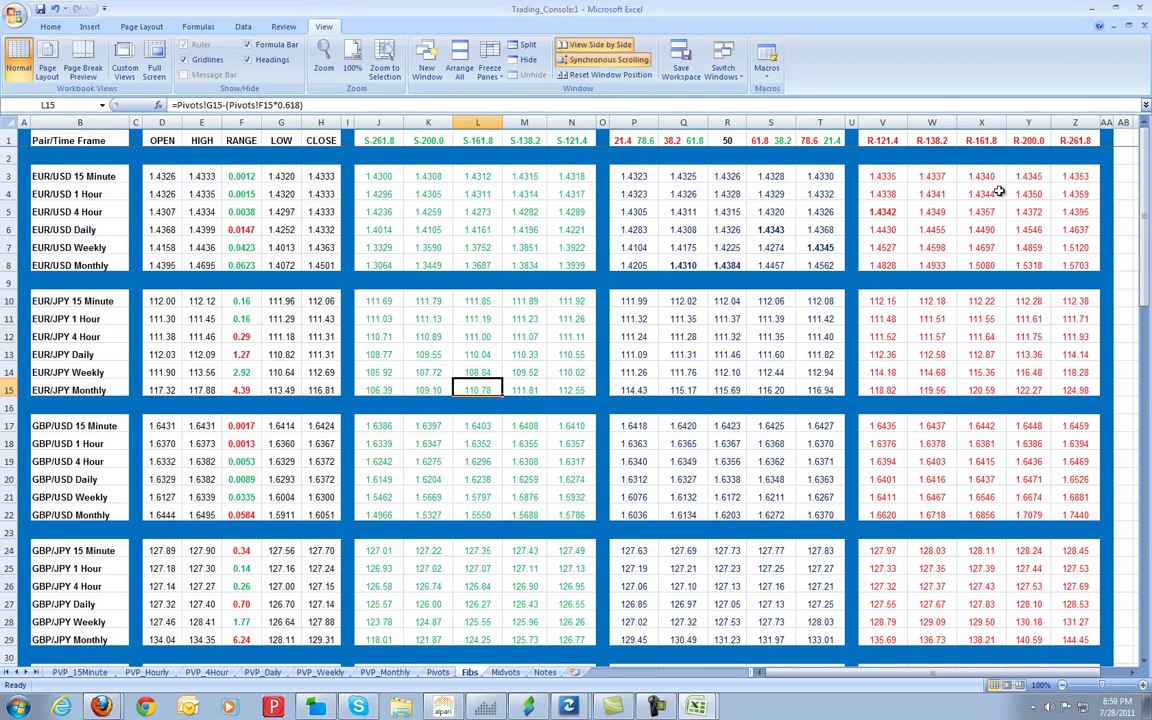
pyautogui.click(520, 206)
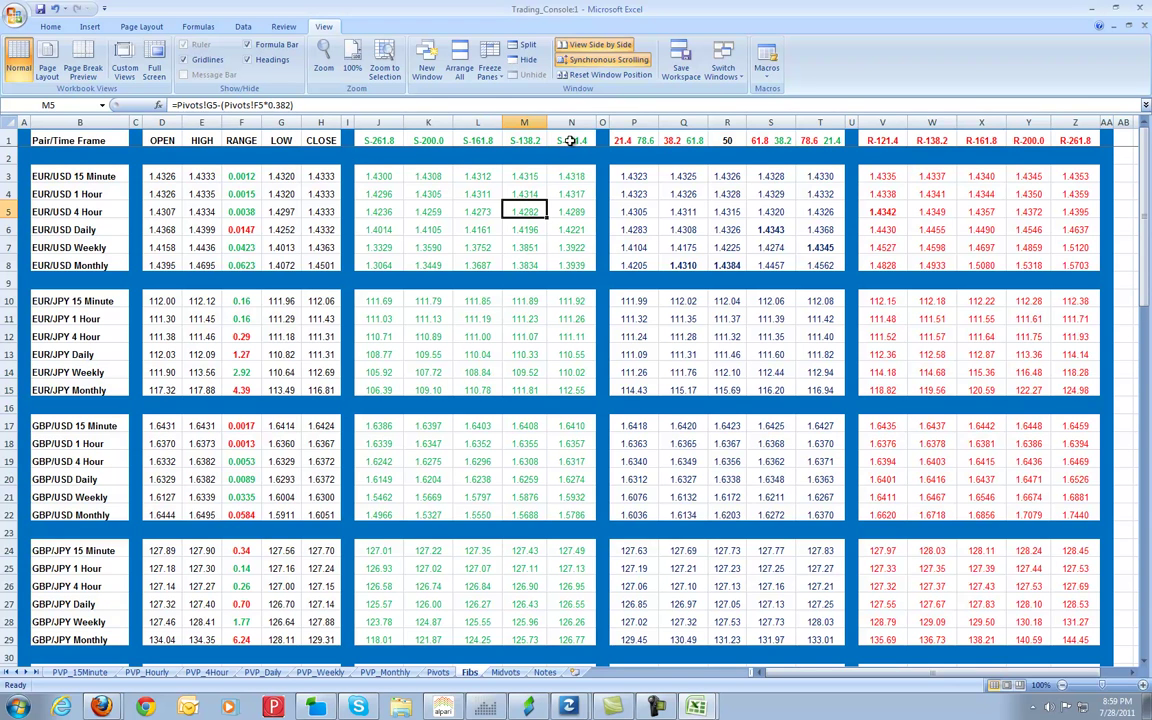
pyautogui.moveTo(571, 140); pyautogui.dragTo(381, 138)
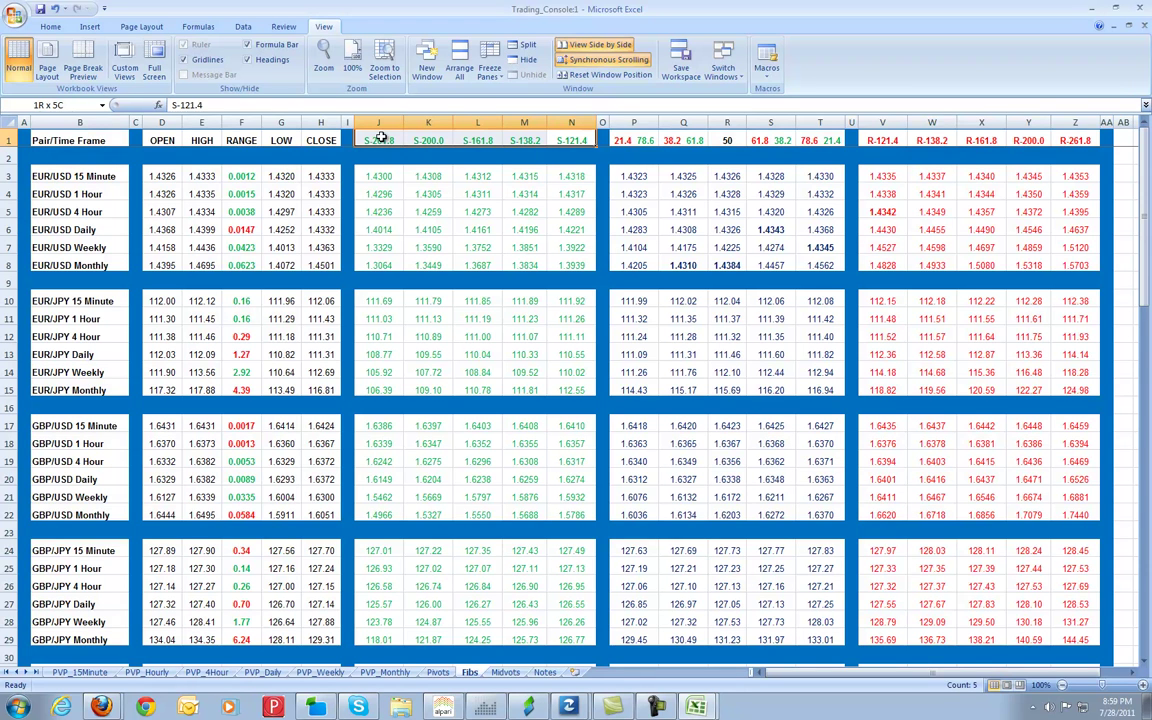
pyautogui.click(1078, 155)
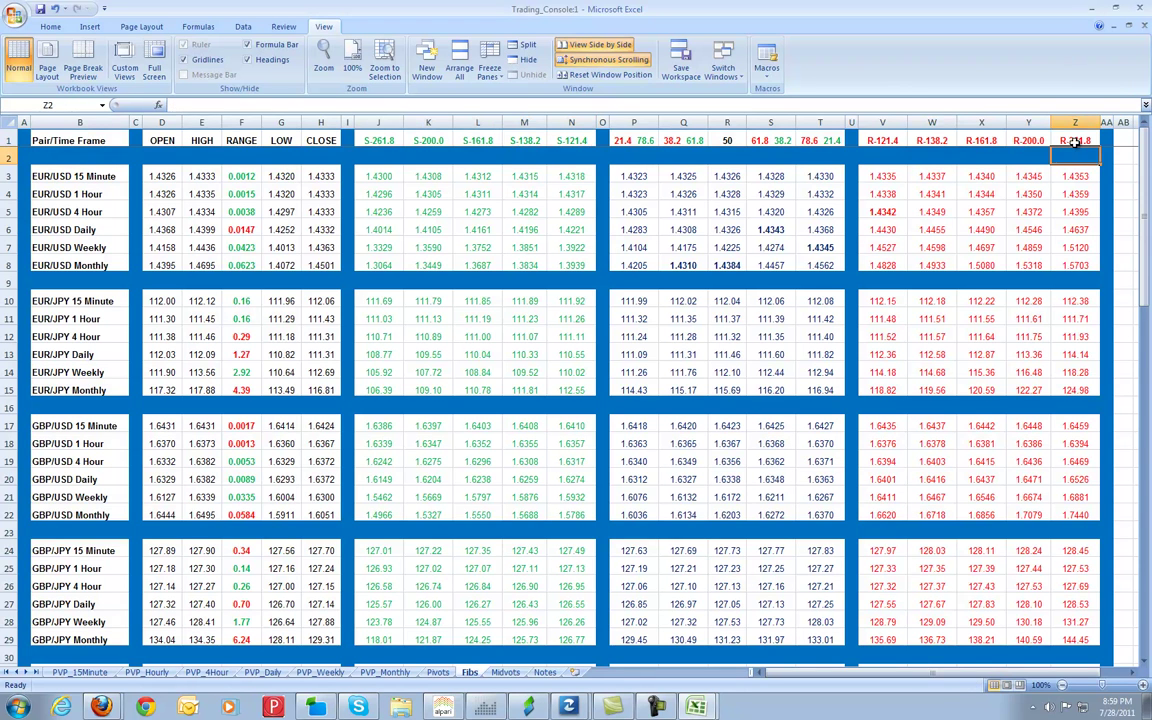
pyautogui.moveTo(1078, 140); pyautogui.dragTo(918, 158)
pyautogui.click(918, 158)
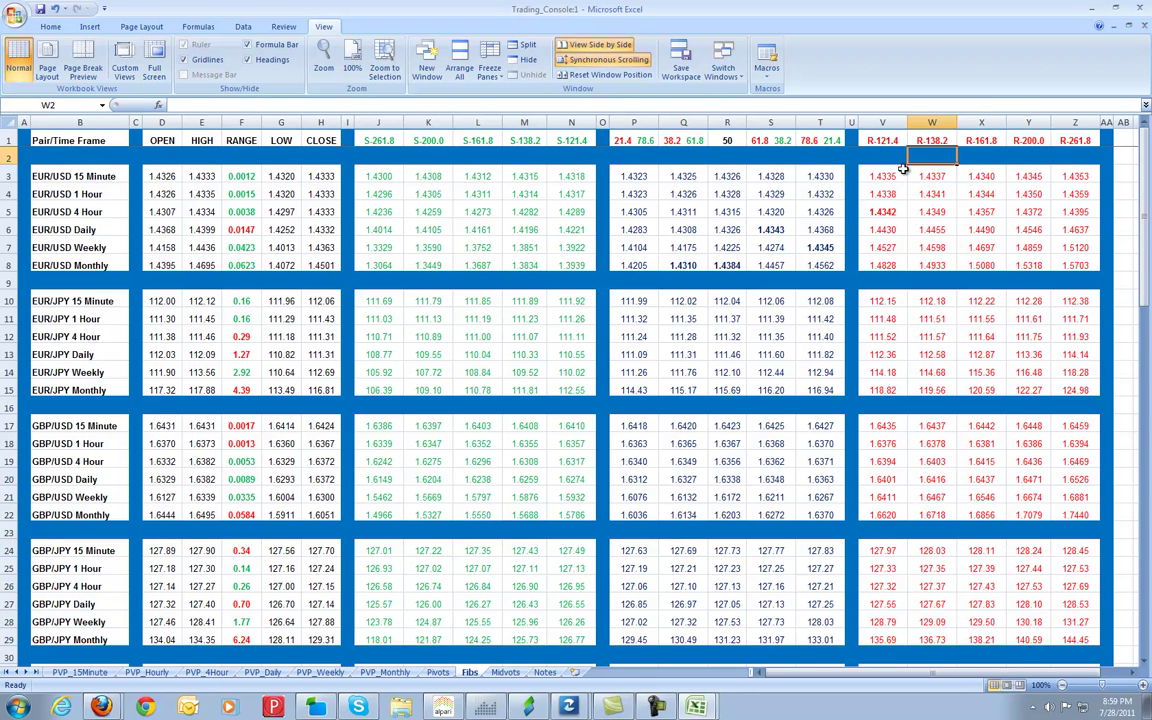
# Step: Inspect the S-200.0 formula for EUR/USD 1 Hour and compare the Fibs sheet with the Pivots sheet
pyautogui.click(426, 190)
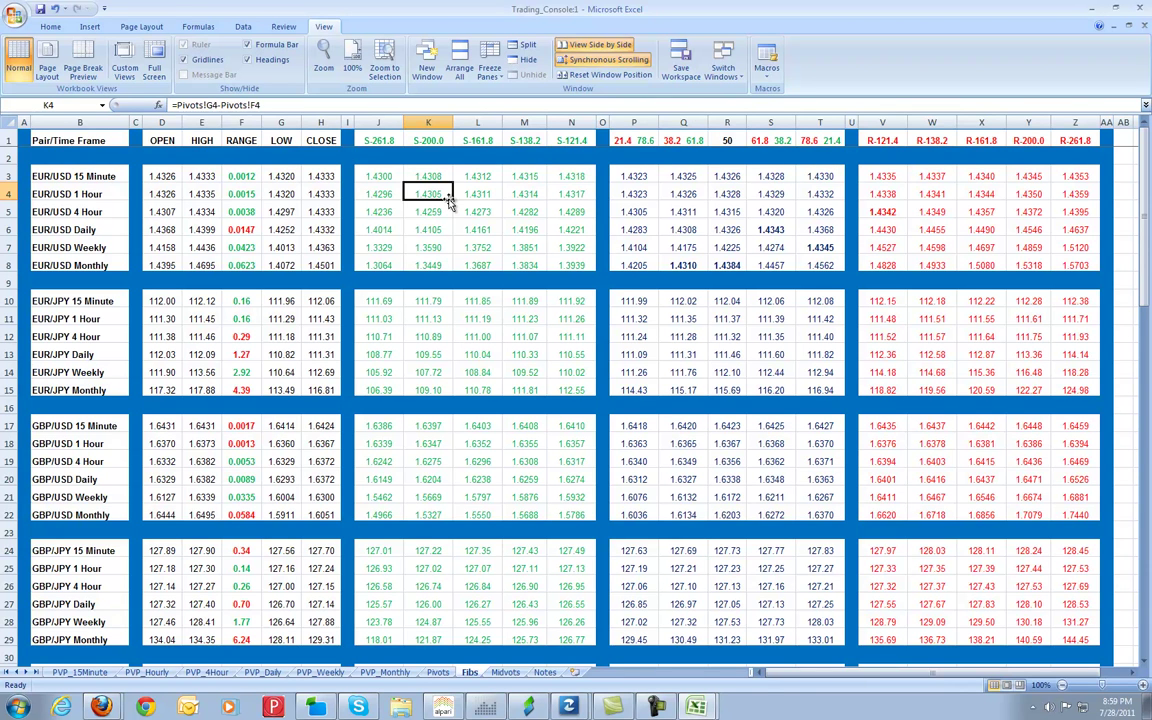
pyautogui.click(437, 672)
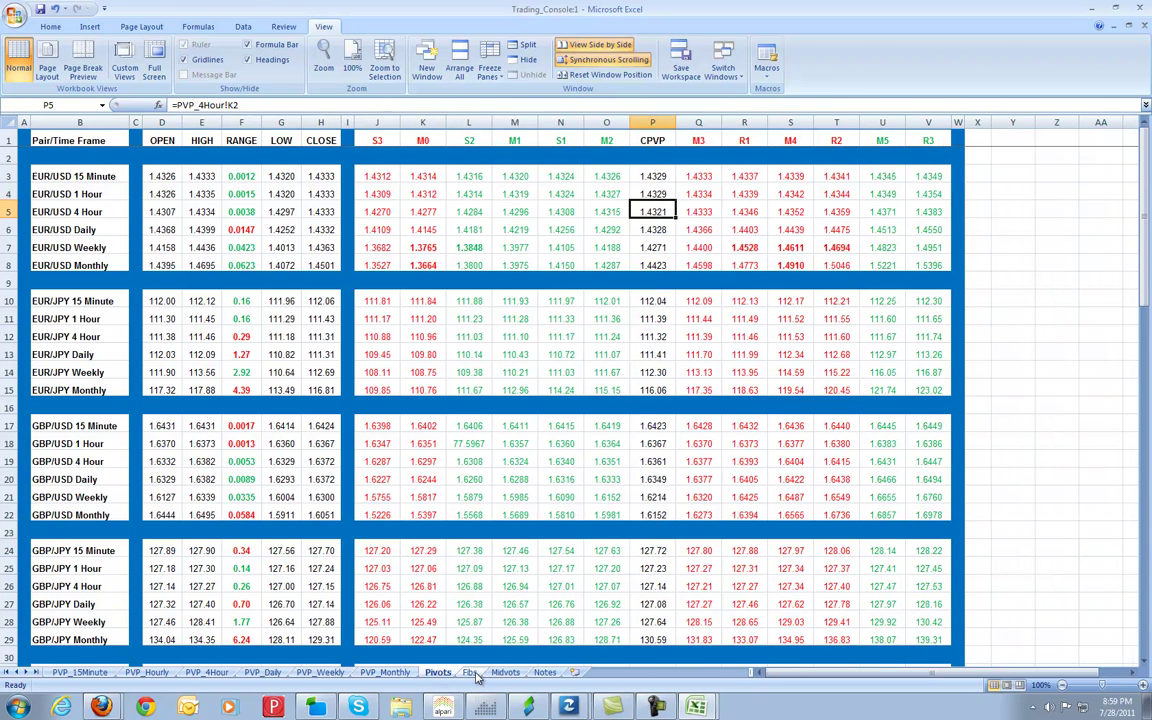
pyautogui.click(469, 672)
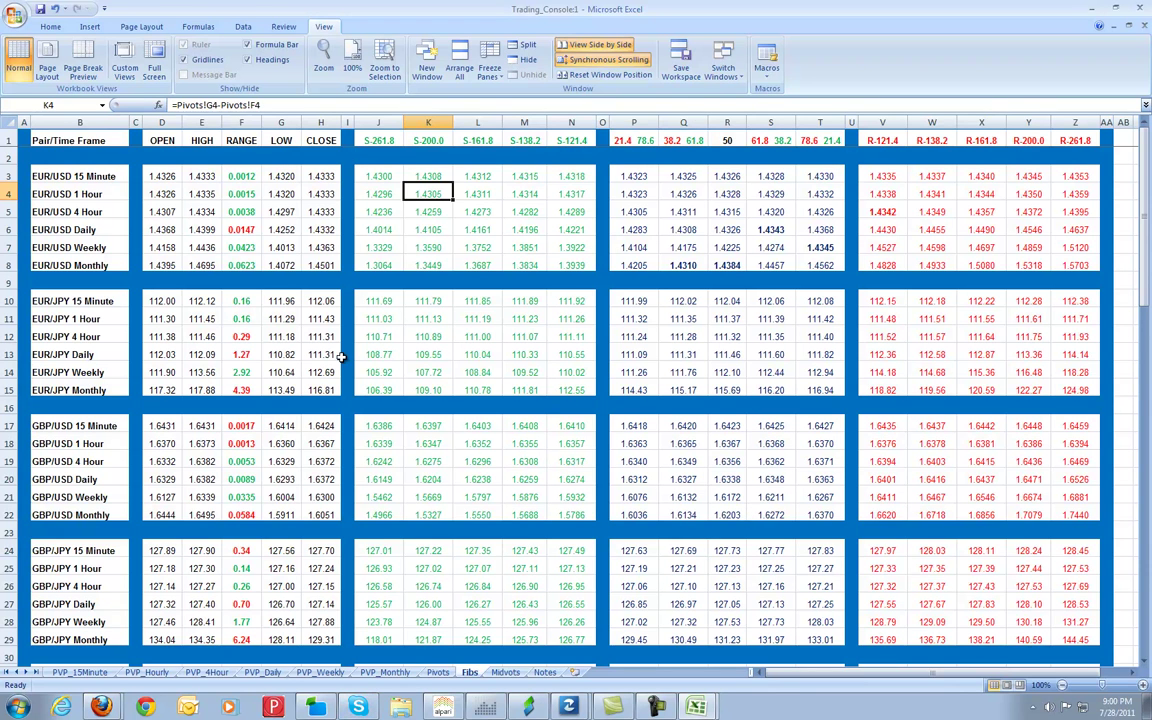
# Step: Open the Midvots sheet and inspect the M2-CPVP median formulas of the GBP/USD Daily, GBP/USD Monthly and GBP/JPY 15 Minute rows
pyautogui.click(507, 673)
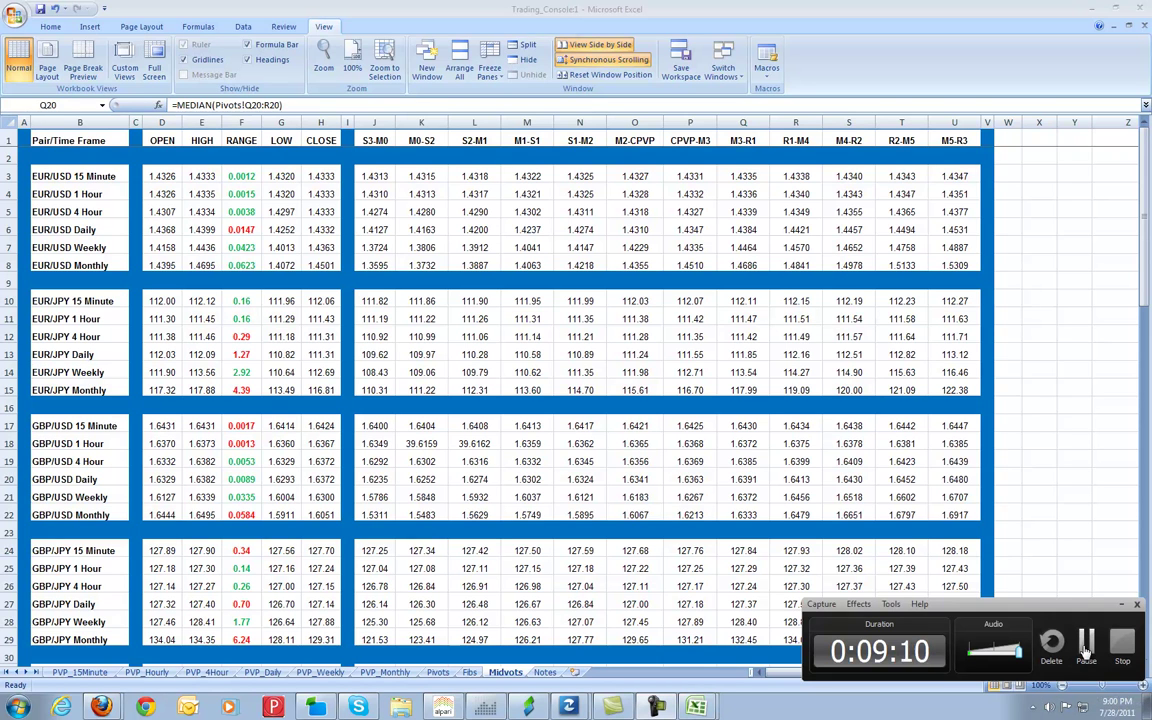
pyautogui.click(1087, 645)
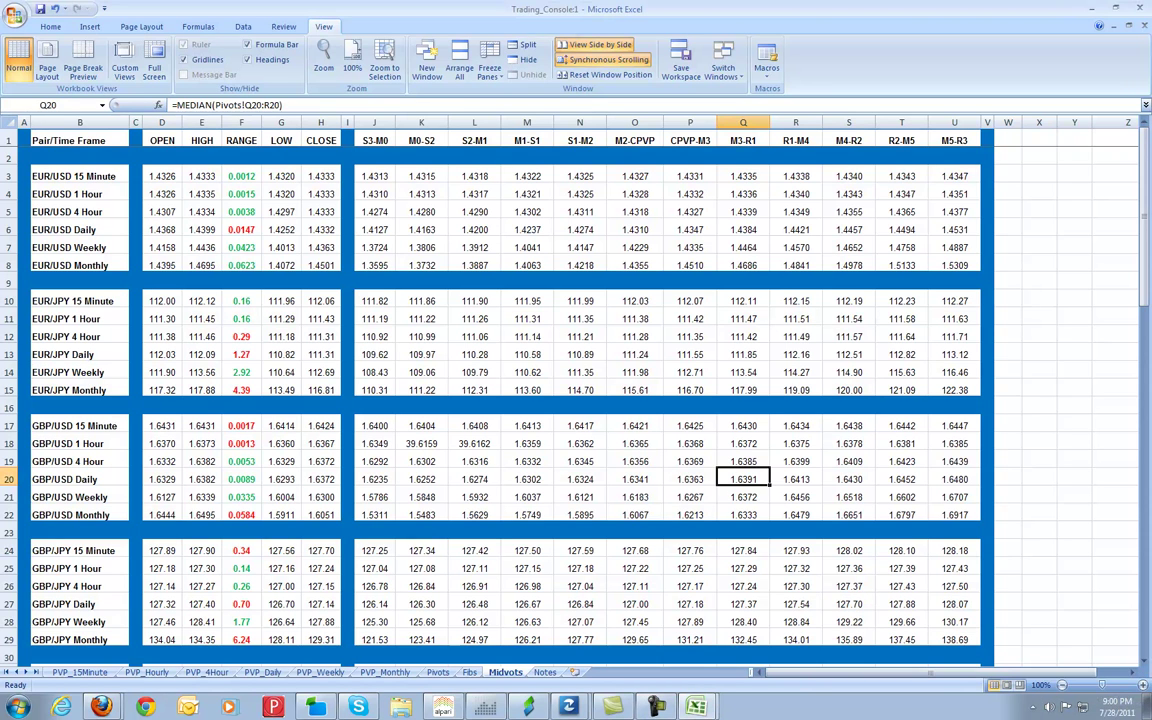
pyautogui.click(634, 479)
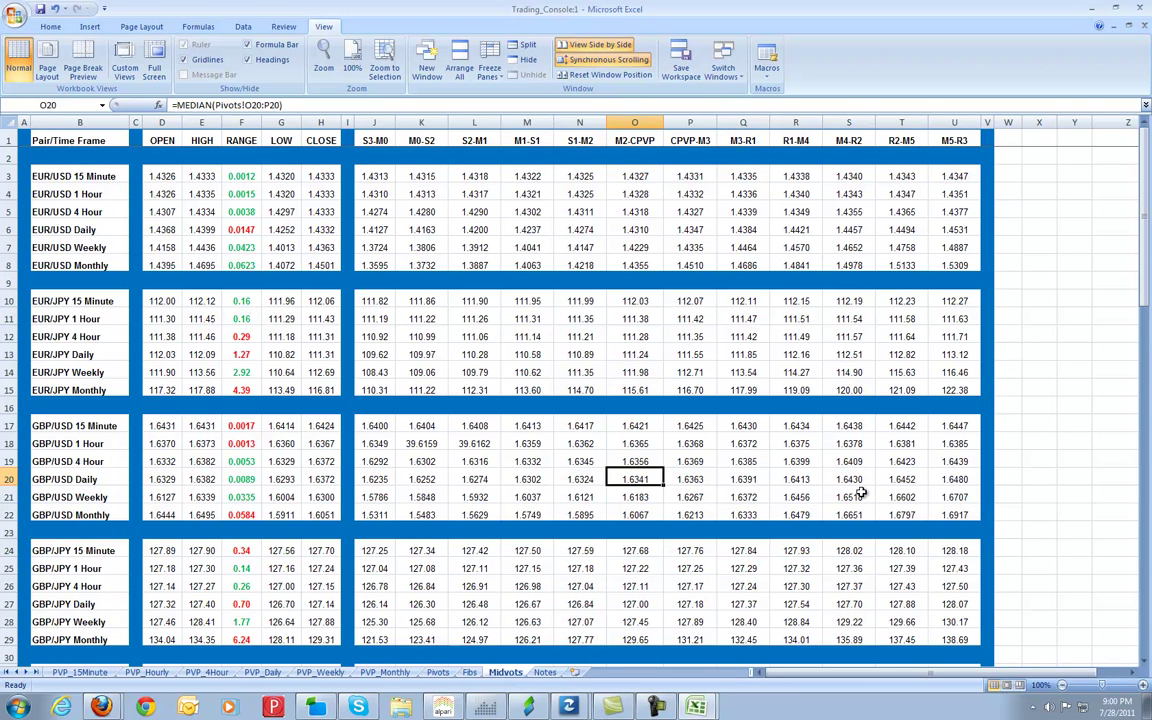
pyautogui.click(618, 520)
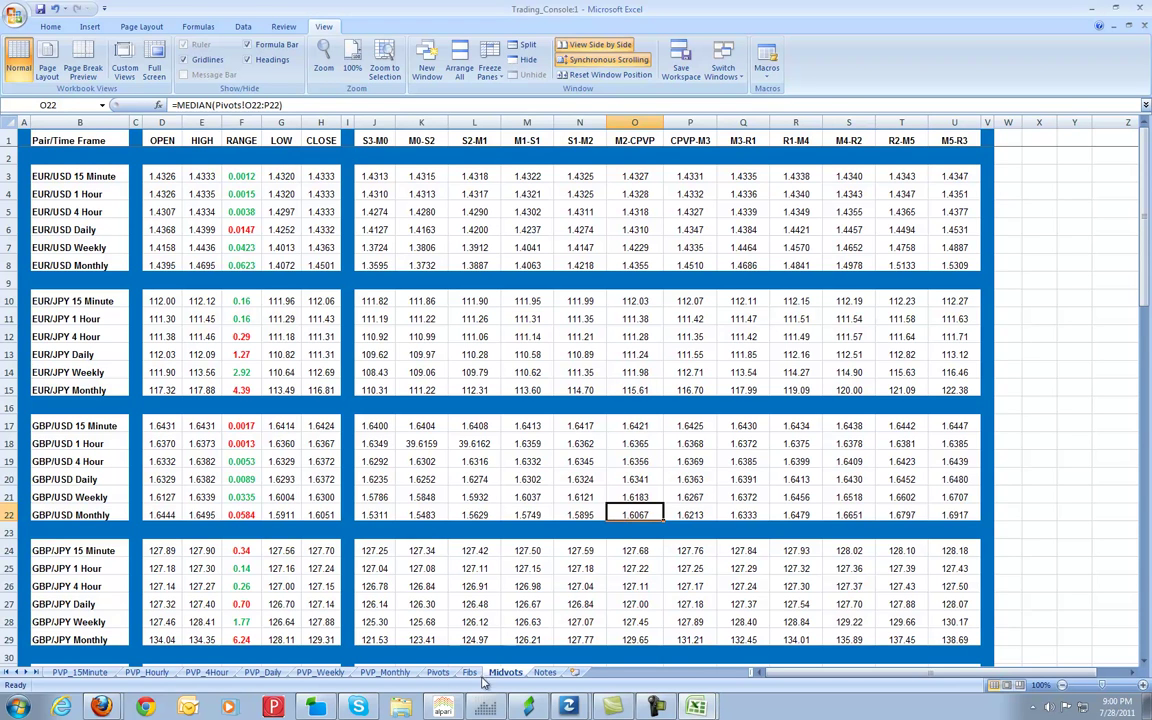
pyautogui.moveTo(460, 710)
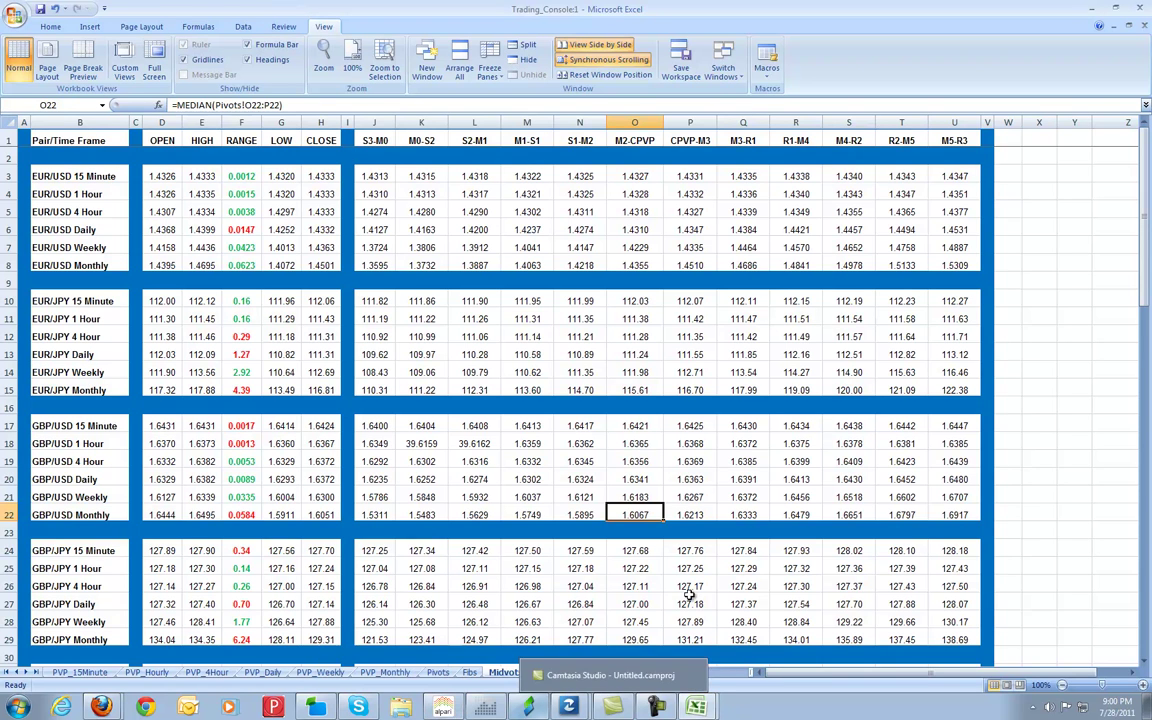
pyautogui.click(634, 550)
# Step: Check the Pivots sheet against Midvots, and examine the EUR/USD median formulas and the headers from S3-M0 to M5-R3
pyautogui.click(437, 672)
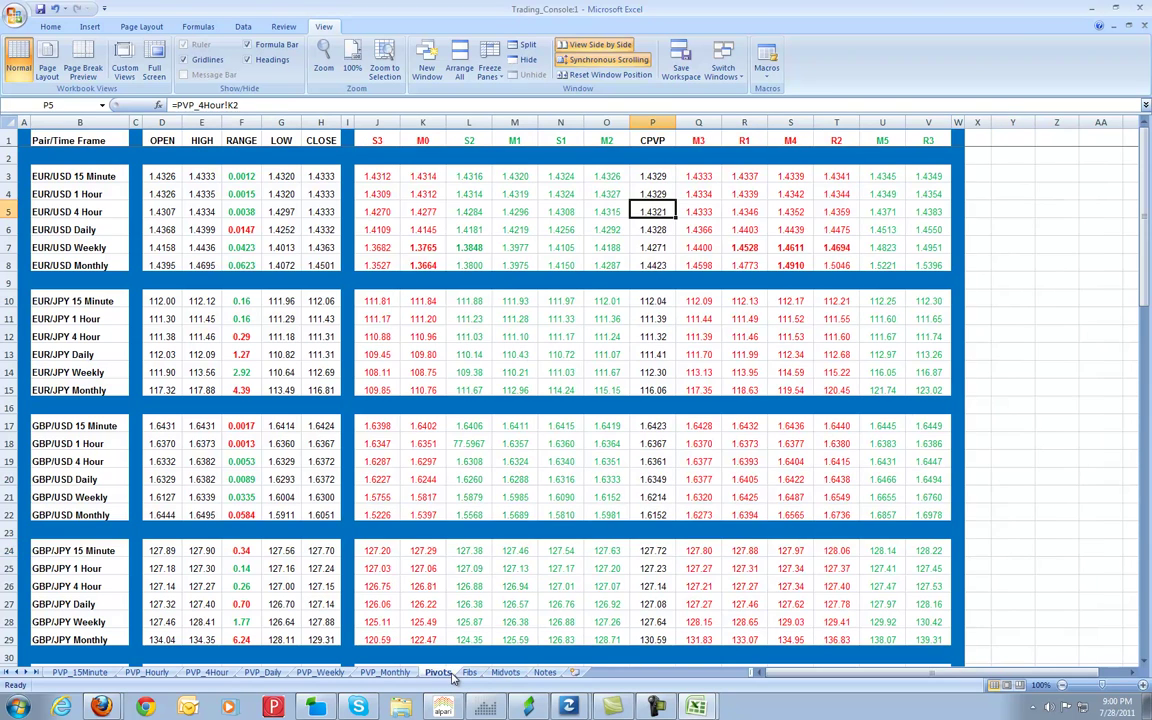
pyautogui.click(503, 672)
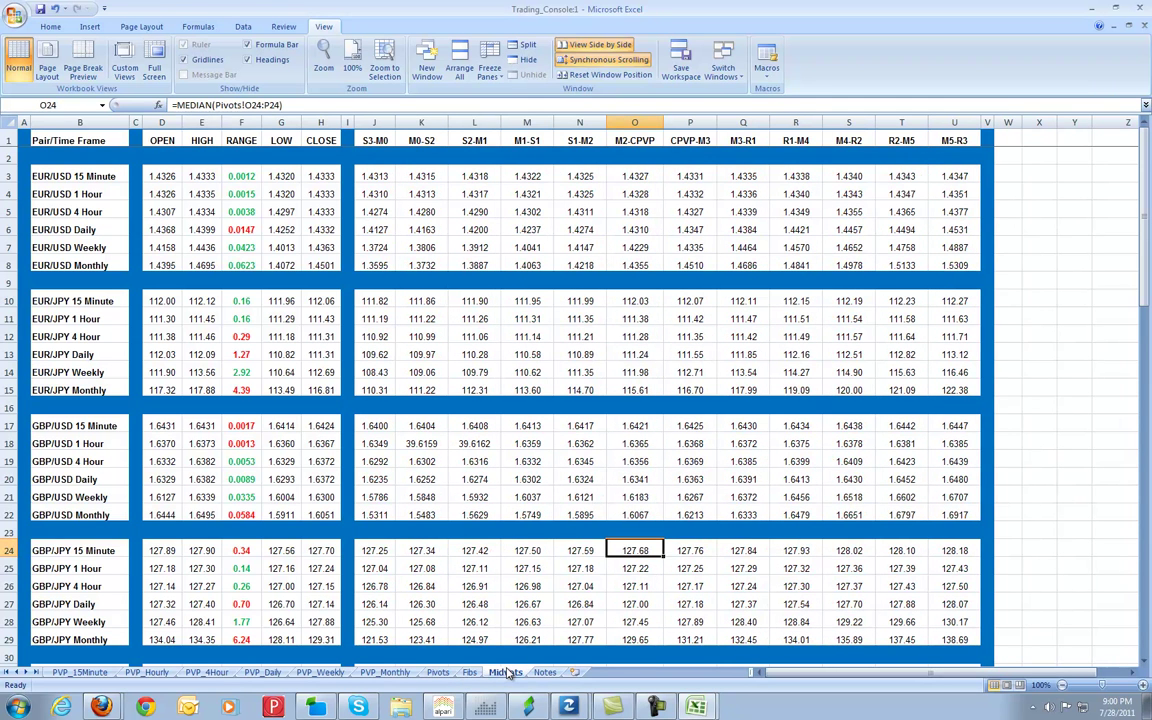
pyautogui.click(527, 247)
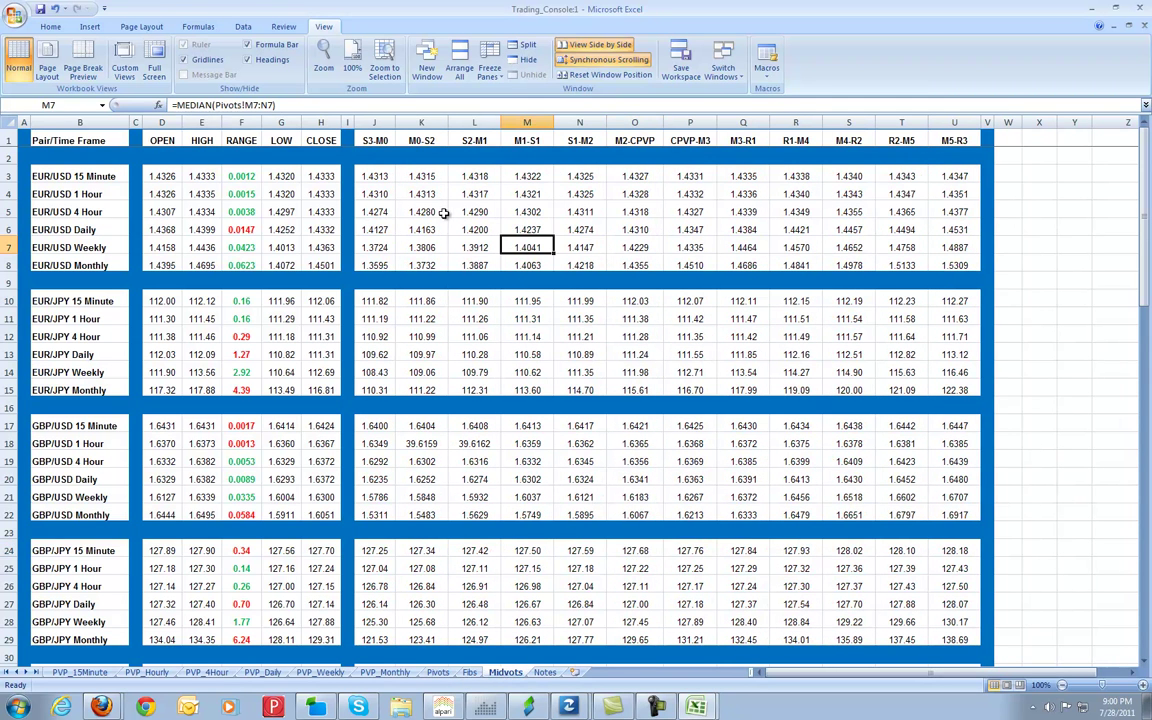
pyautogui.click(374, 176)
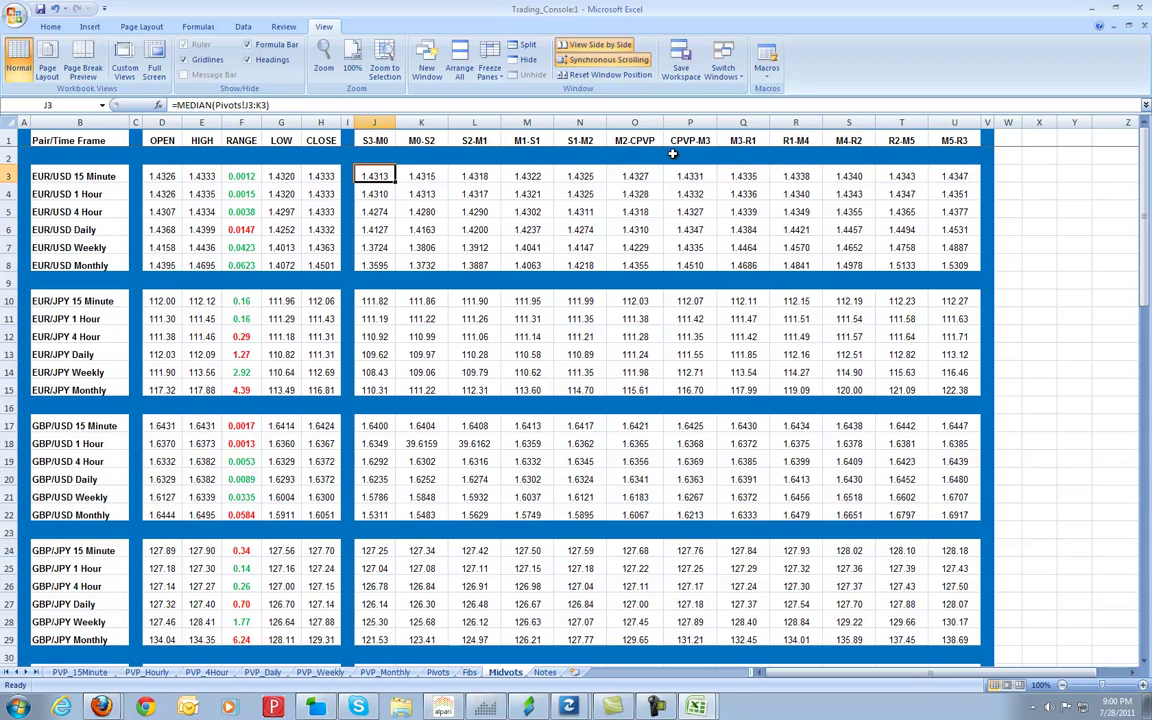
pyautogui.click(954, 140)
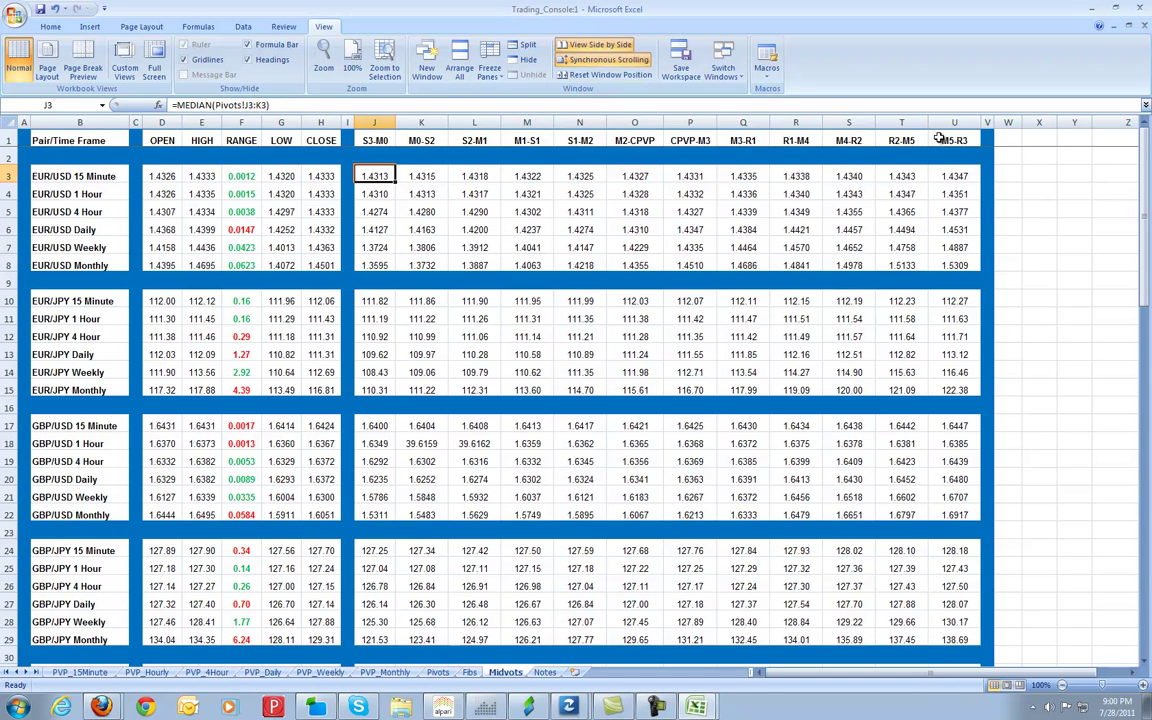
pyautogui.click(385, 140)
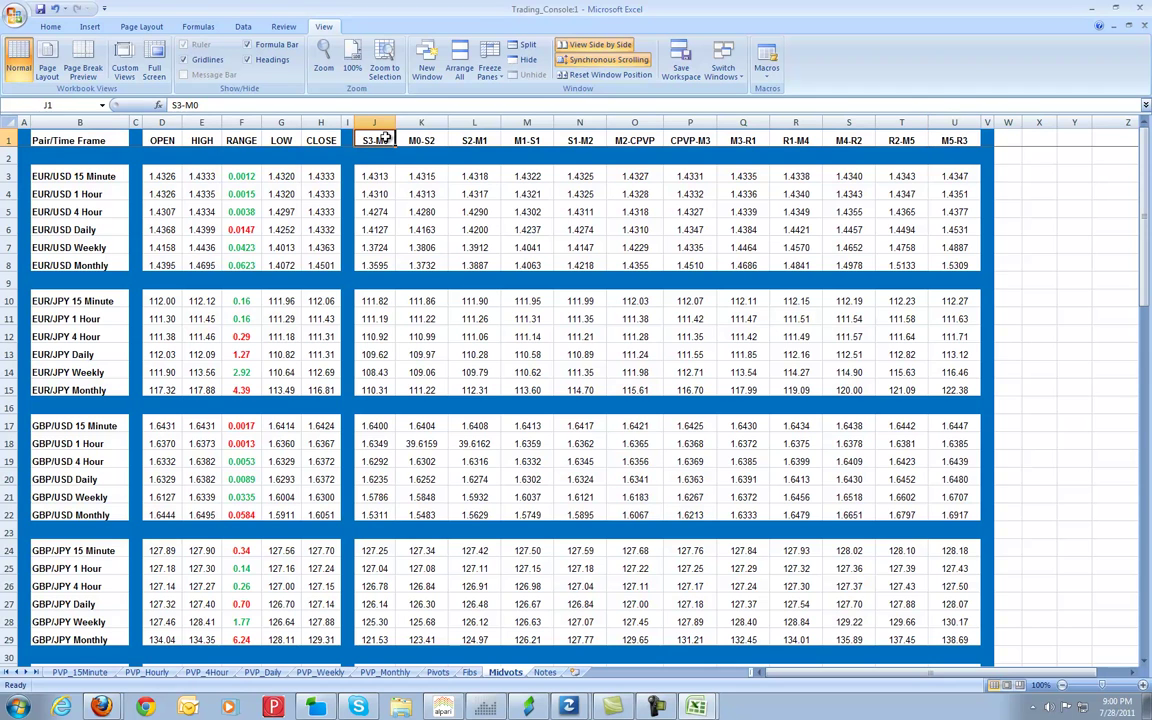
# Step: Compare the Pivots level columns with Midvots again and inspect the S2-M1 formula for EUR/USD 1 Hour
pyautogui.click(438, 672)
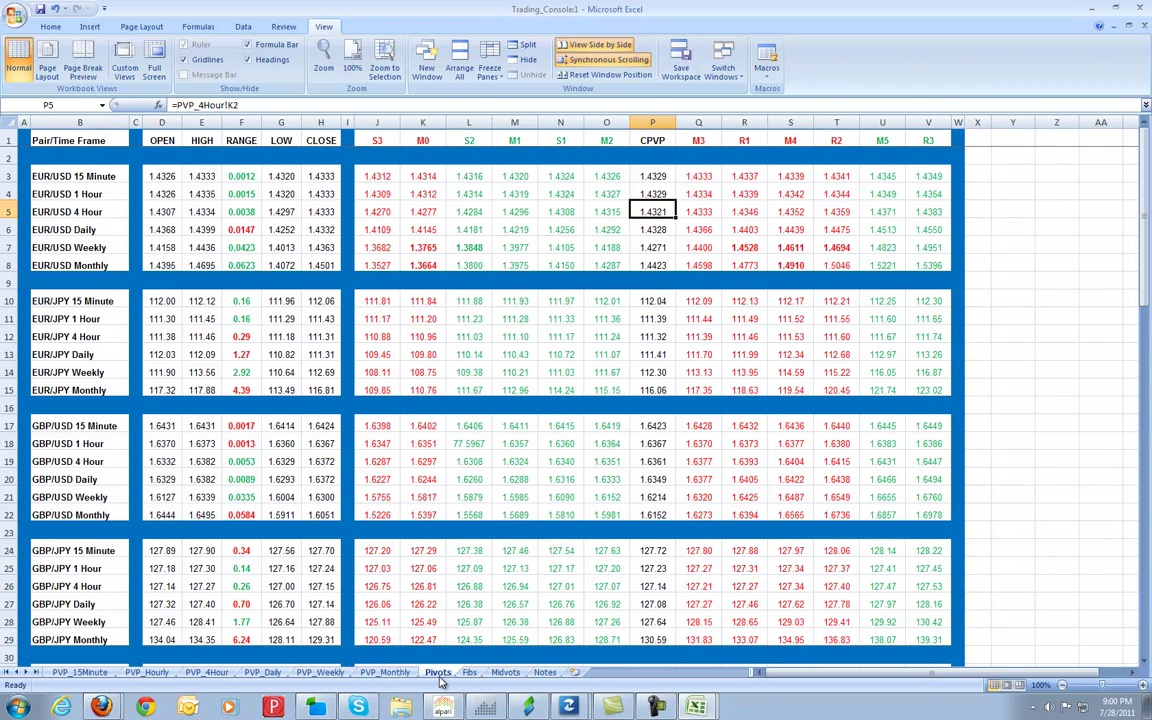
pyautogui.click(503, 672)
pyautogui.click(470, 194)
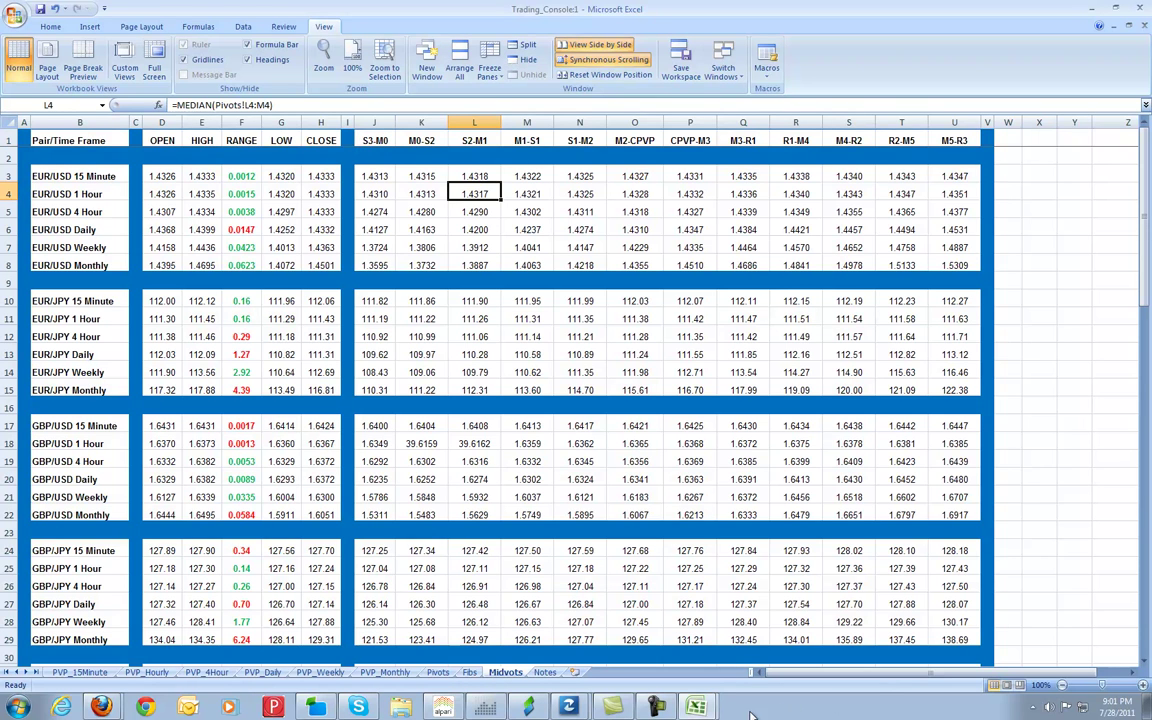
pyautogui.click(655, 706)
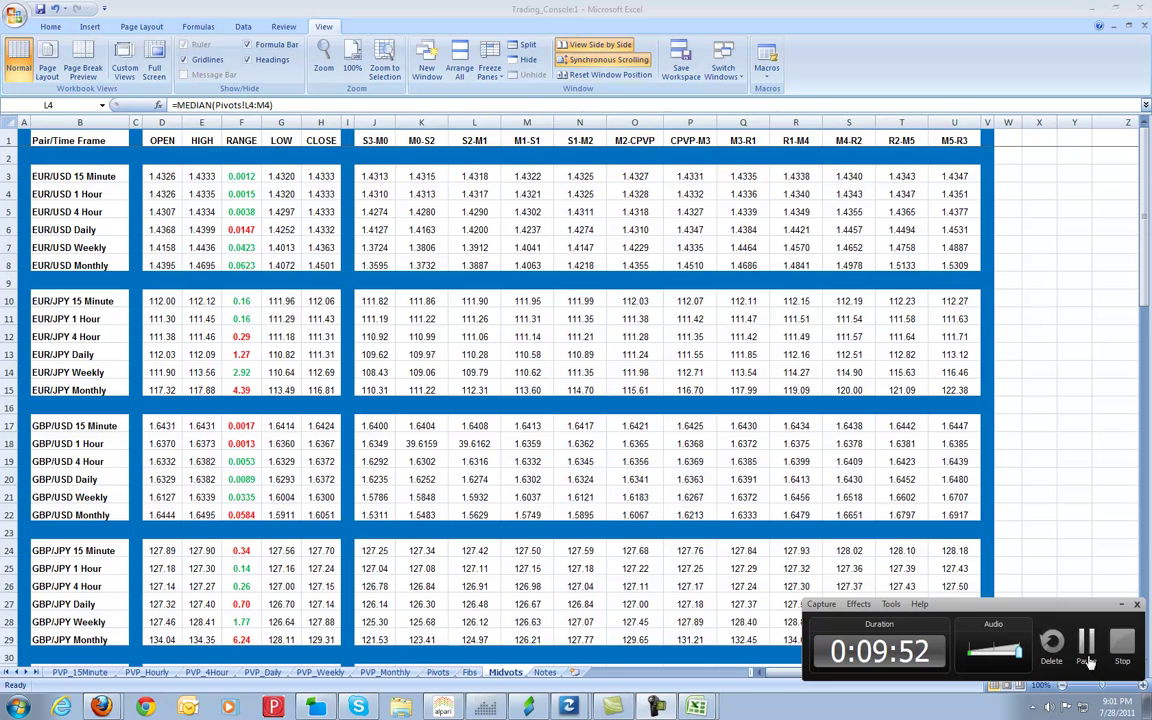
pyautogui.click(1088, 660)
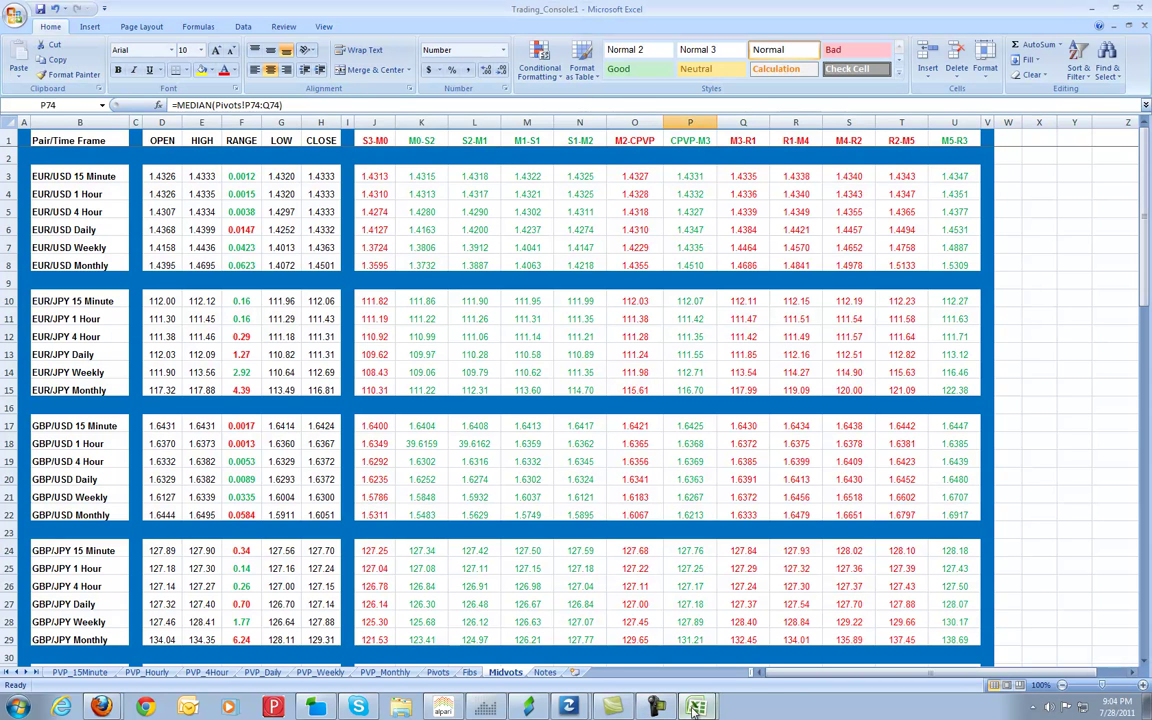
# Step: Examine the red and green columns of the Midvots sheet against Pivots, including the S3-M0 cell for EUR/USD Daily
pyautogui.moveTo(695, 708)
pyautogui.click(470, 157)
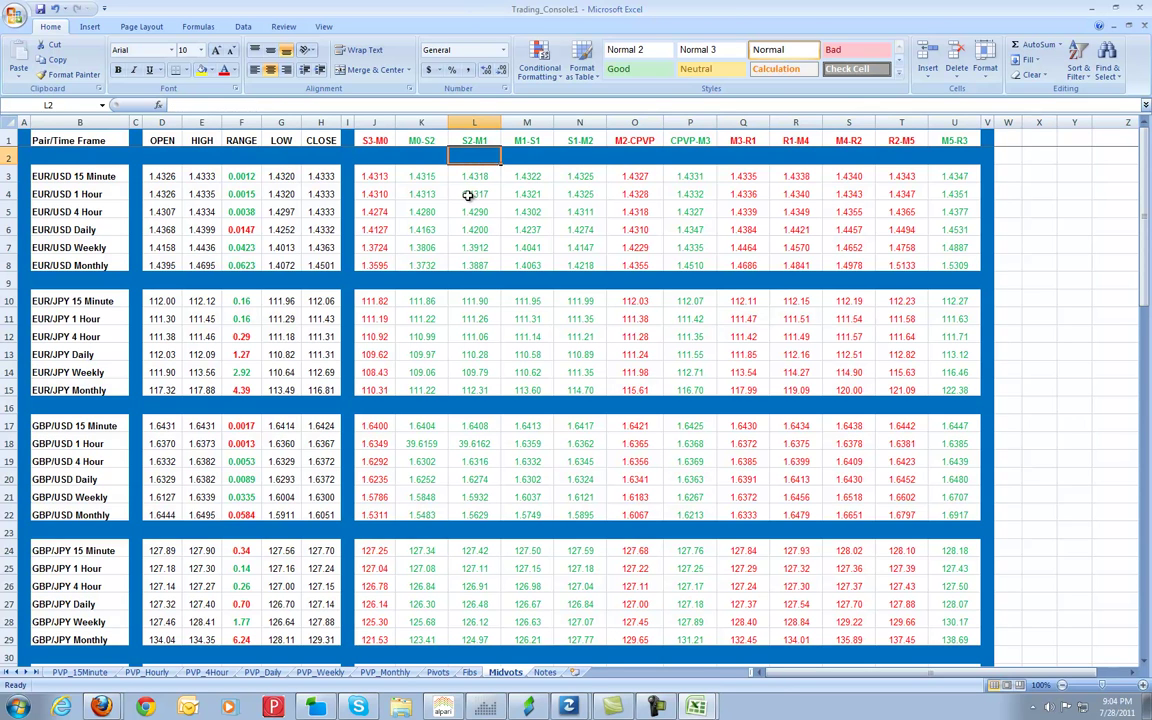
pyautogui.click(437, 672)
pyautogui.click(503, 673)
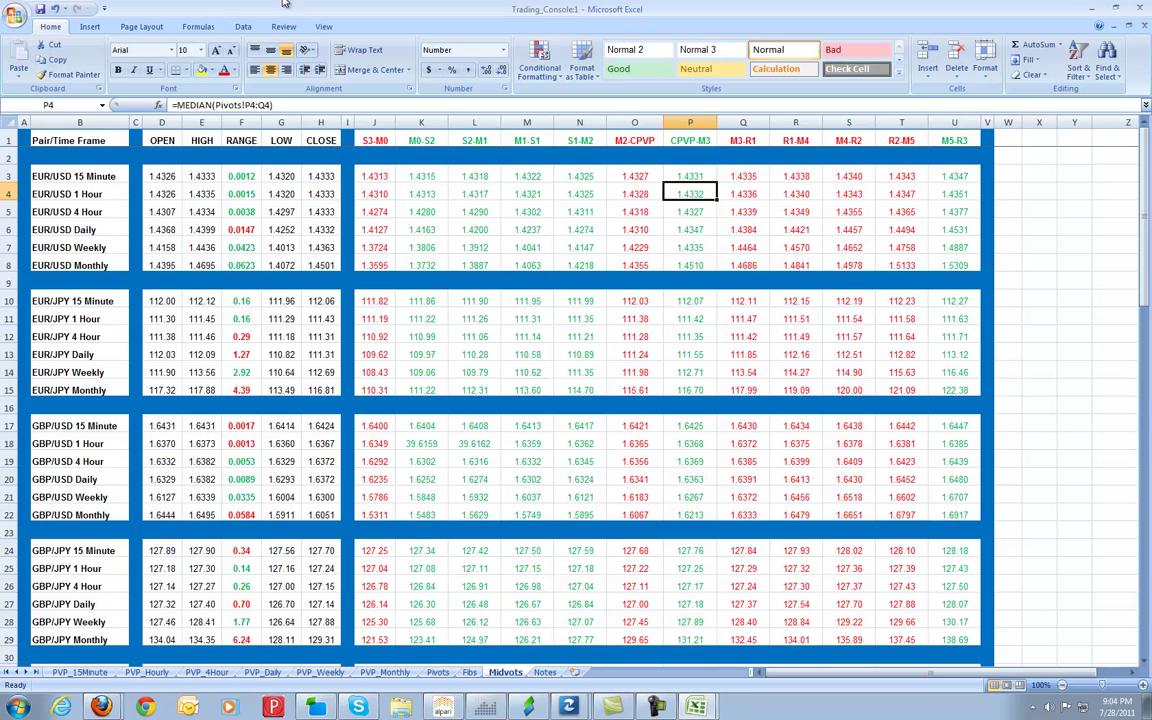
pyautogui.click(381, 231)
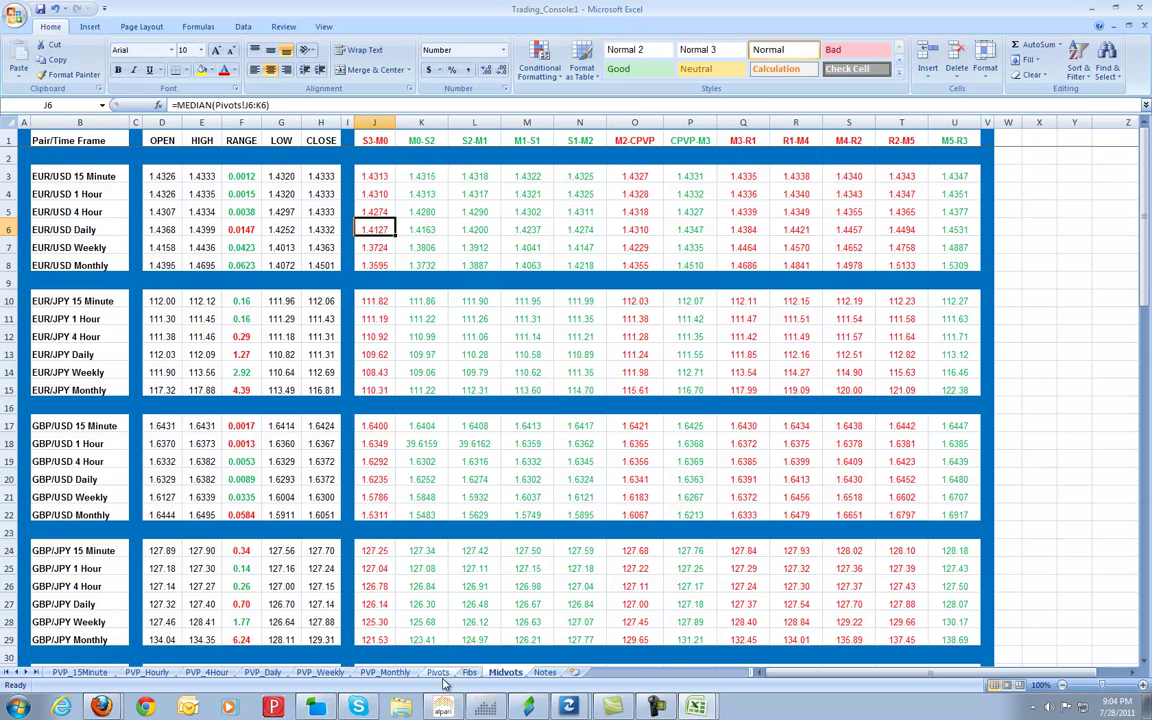
# Step: Check the S3-M0 column of the Midvots sheet against the separate S3 and M0 columns on the Pivots sheet
pyautogui.click(376, 176)
pyautogui.click(370, 140)
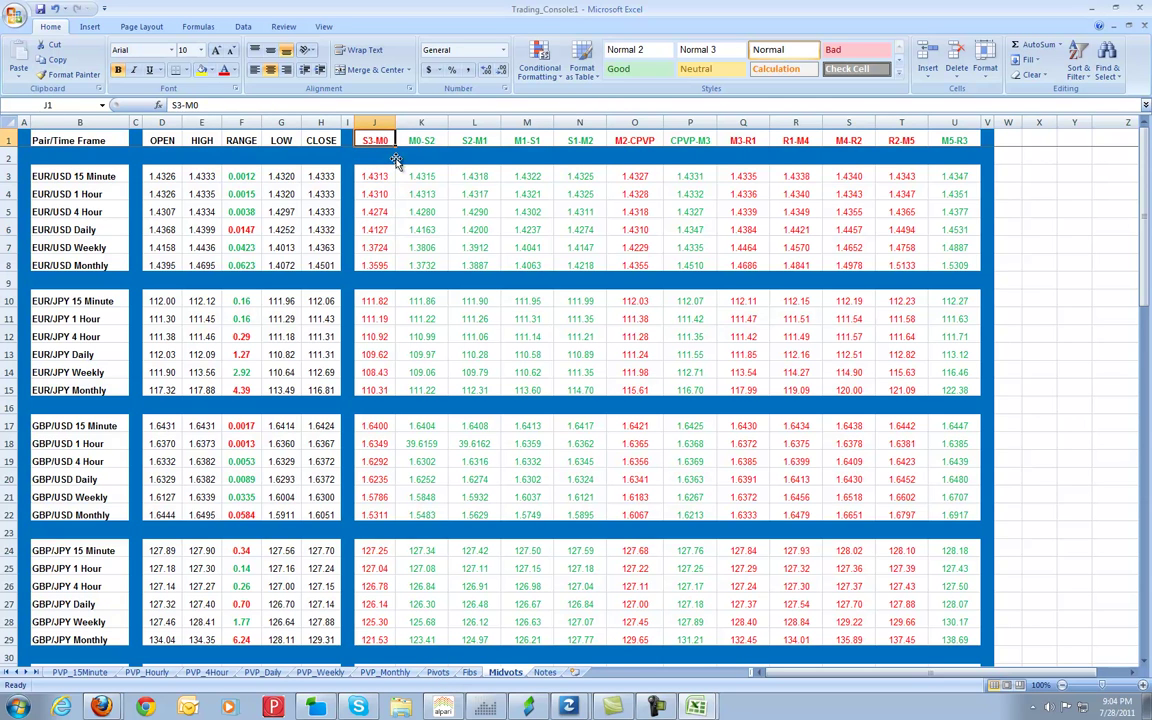
pyautogui.click(437, 672)
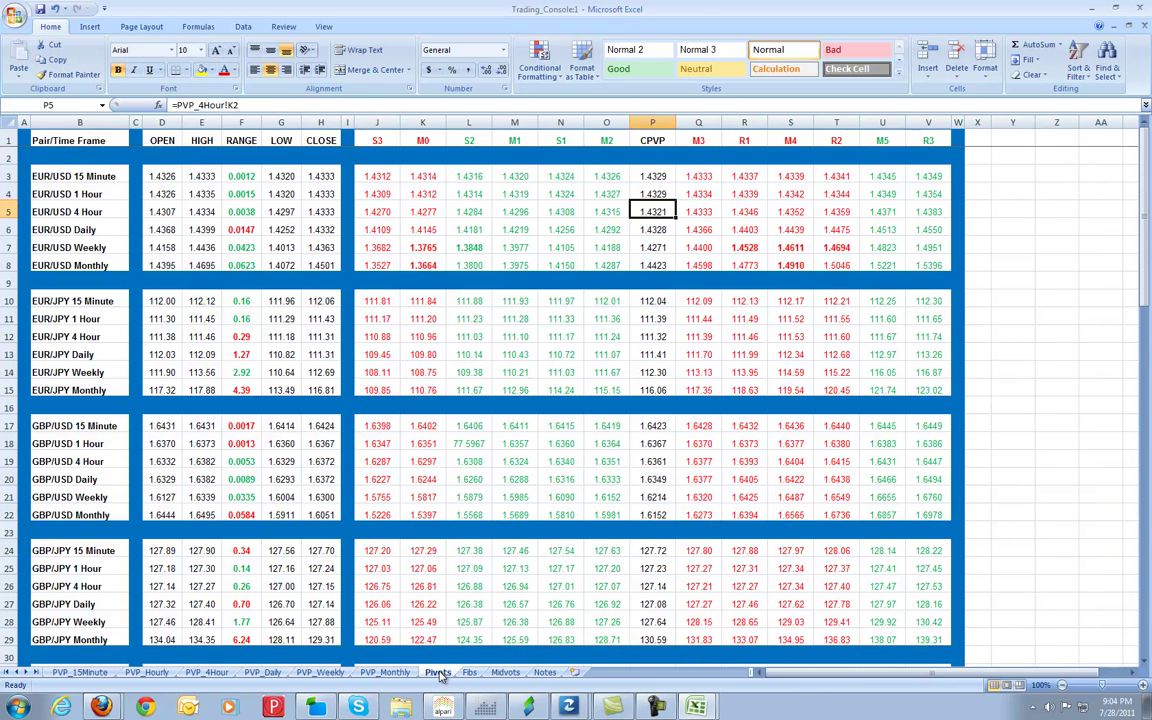
pyautogui.click(466, 194)
pyautogui.click(377, 176)
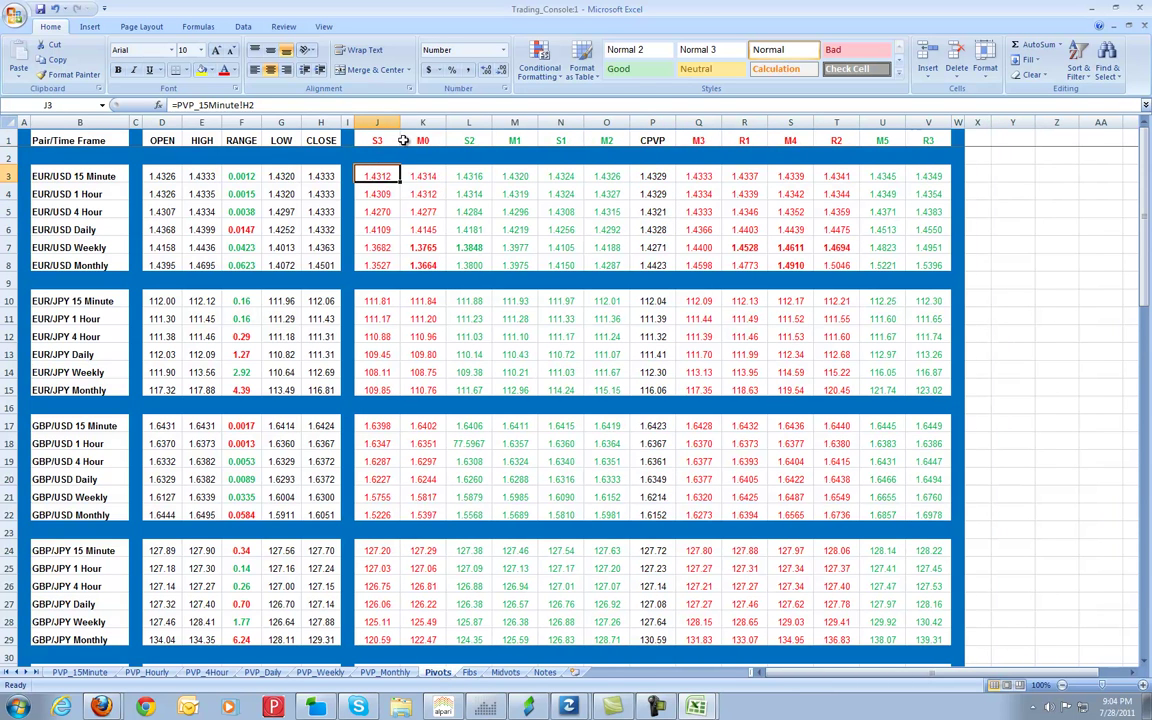
pyautogui.click(425, 141)
pyautogui.click(377, 138)
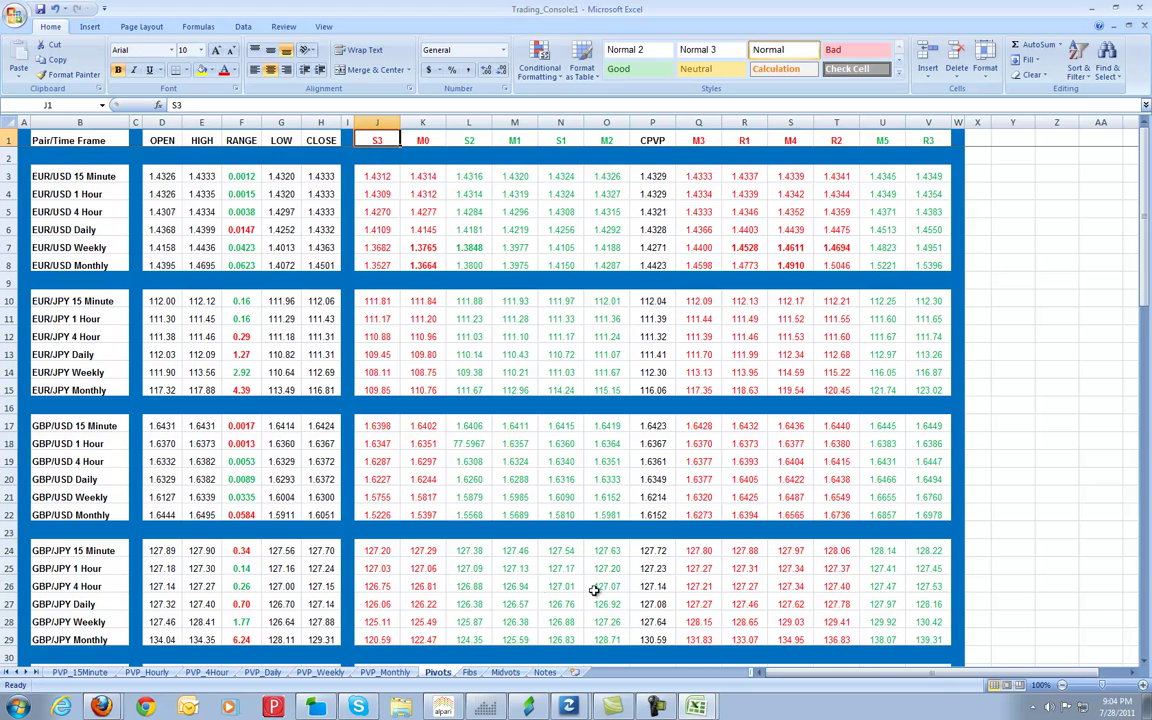
# Step: Return to the Midvots sheet and inspect the M0-S2 formula for EUR/USD Daily and the S3-M0 formula for EUR/USD 4 Hour
pyautogui.click(505, 672)
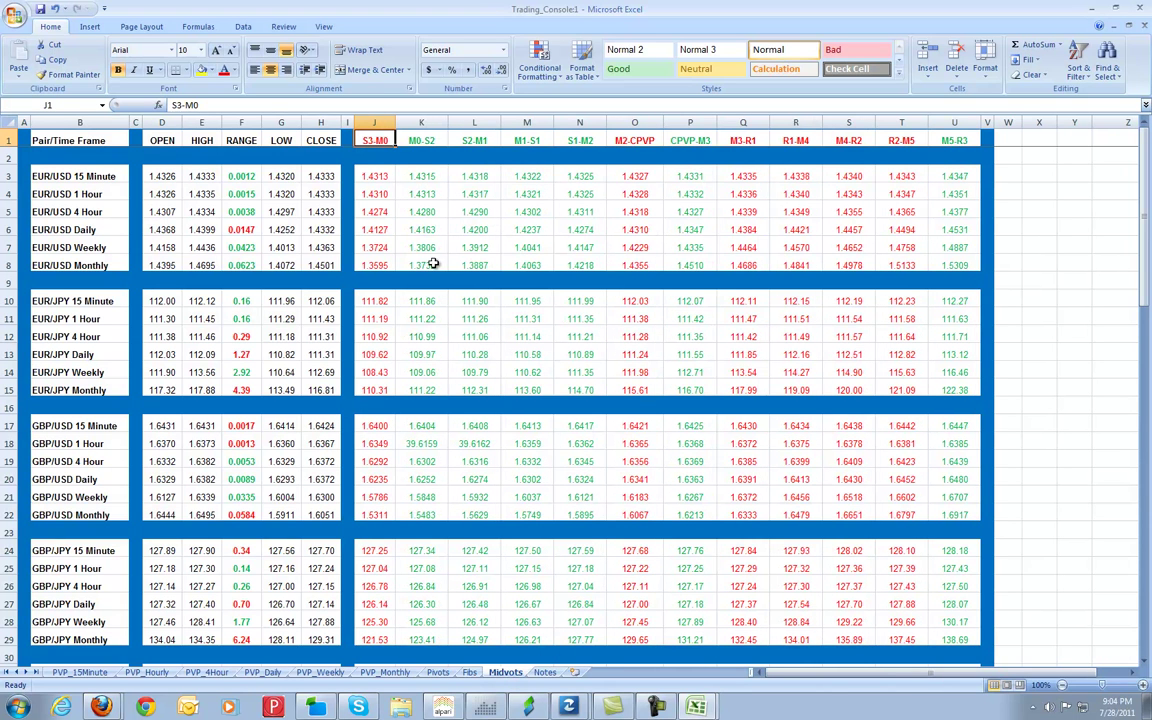
pyautogui.click(409, 232)
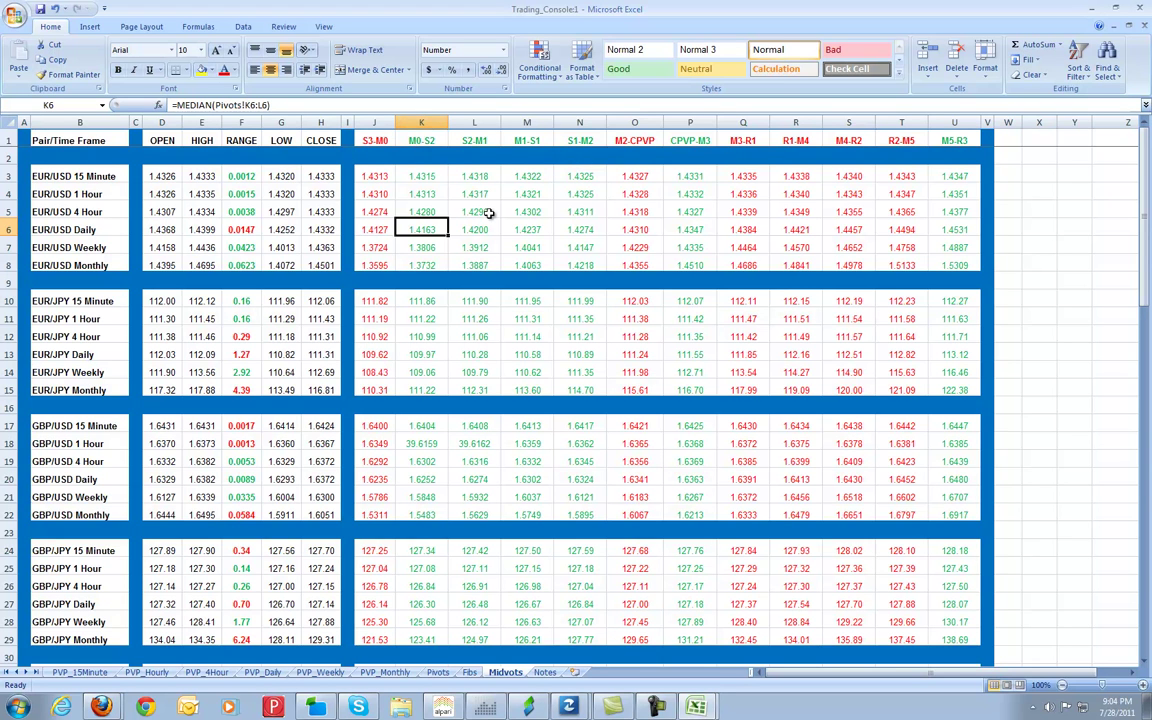
pyautogui.click(394, 206)
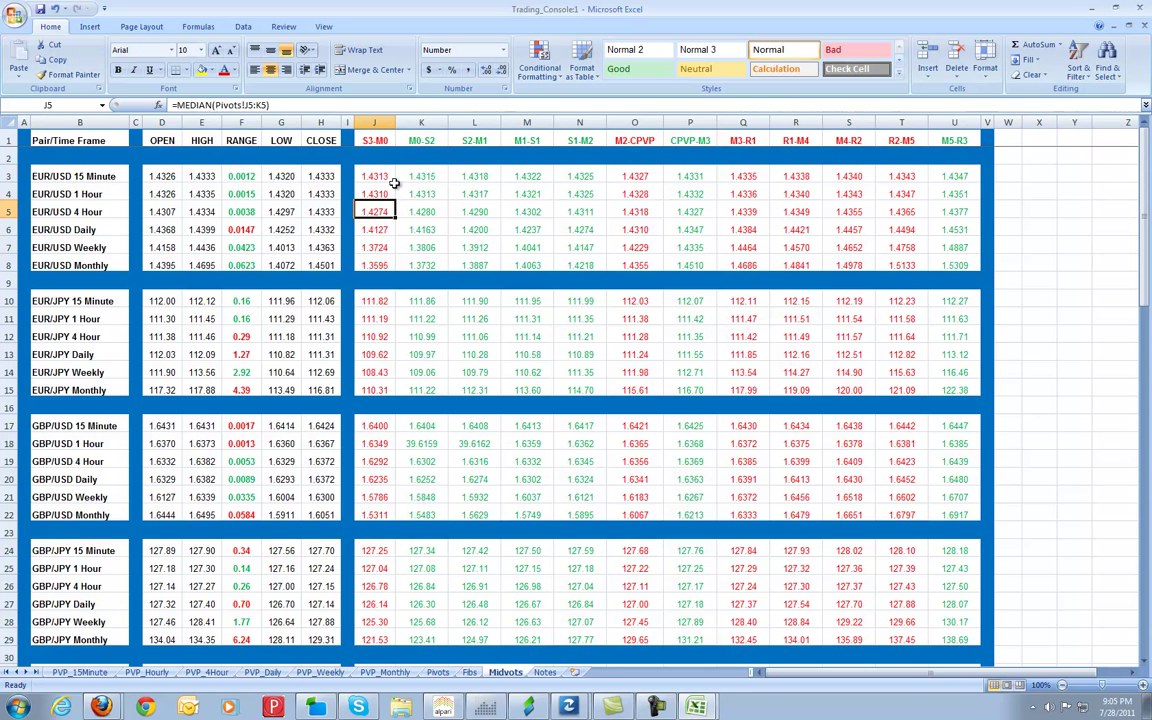
# Step: Examine the Midvots column headers one by one from S3-M0 through M2-CPVP to R2-M5
pyautogui.click(378, 141)
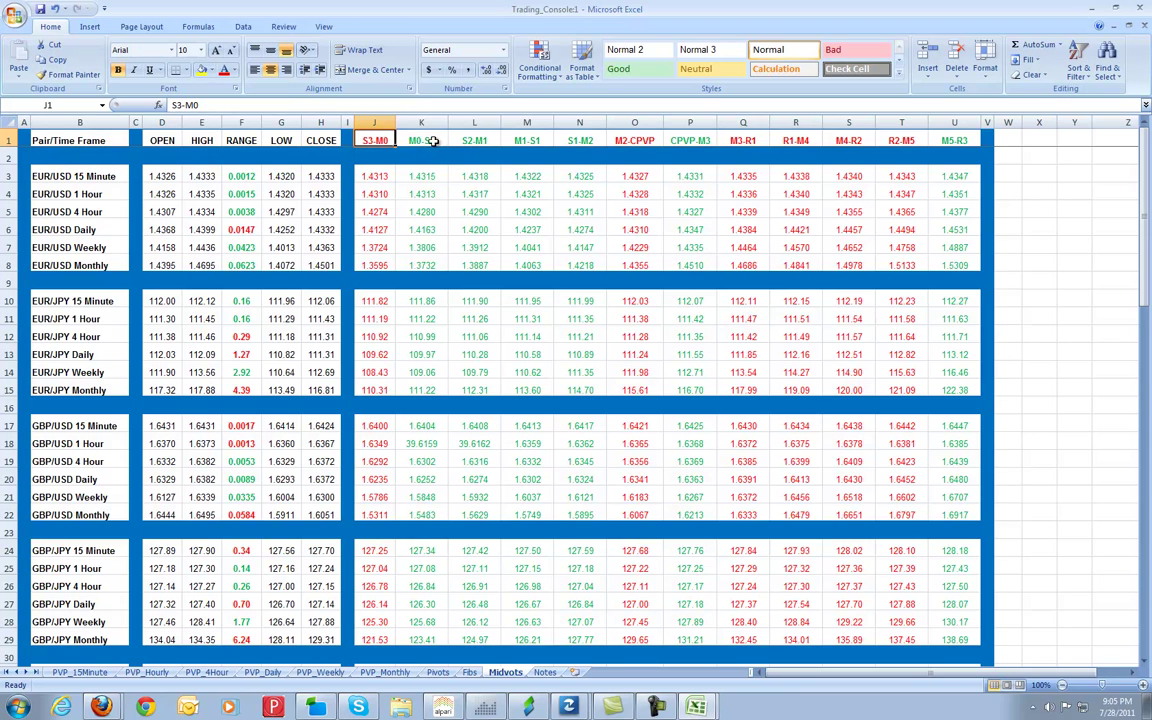
pyautogui.click(421, 141)
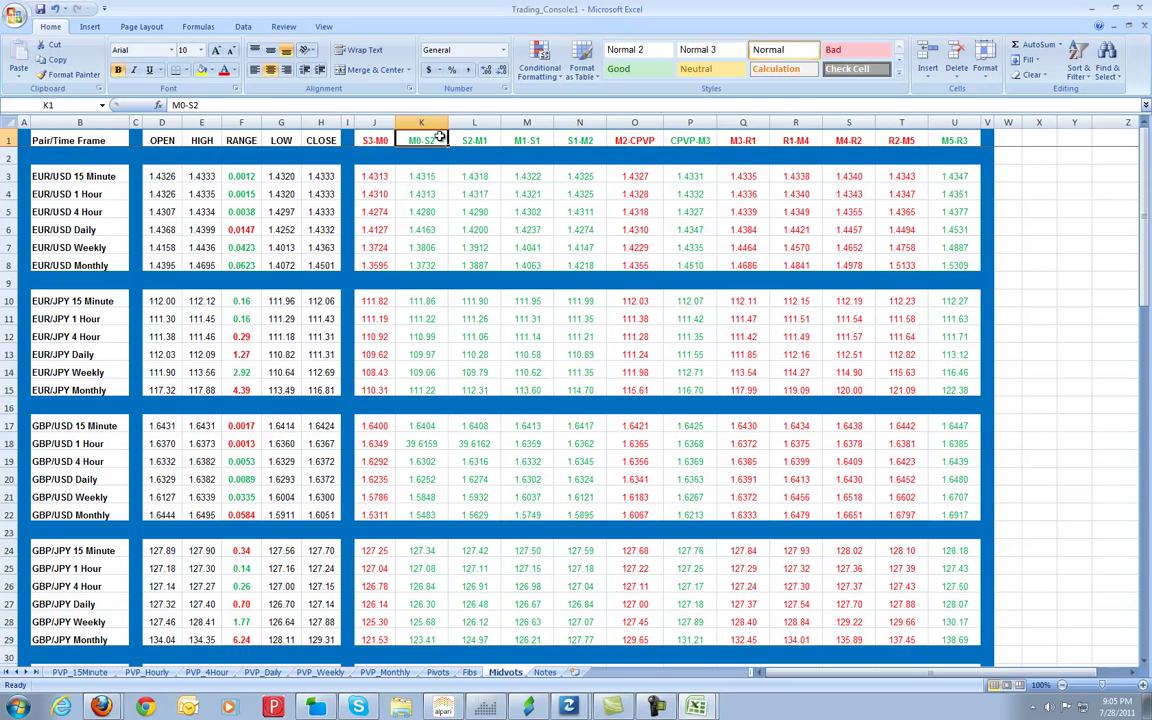
pyautogui.click(468, 140)
pyautogui.click(518, 140)
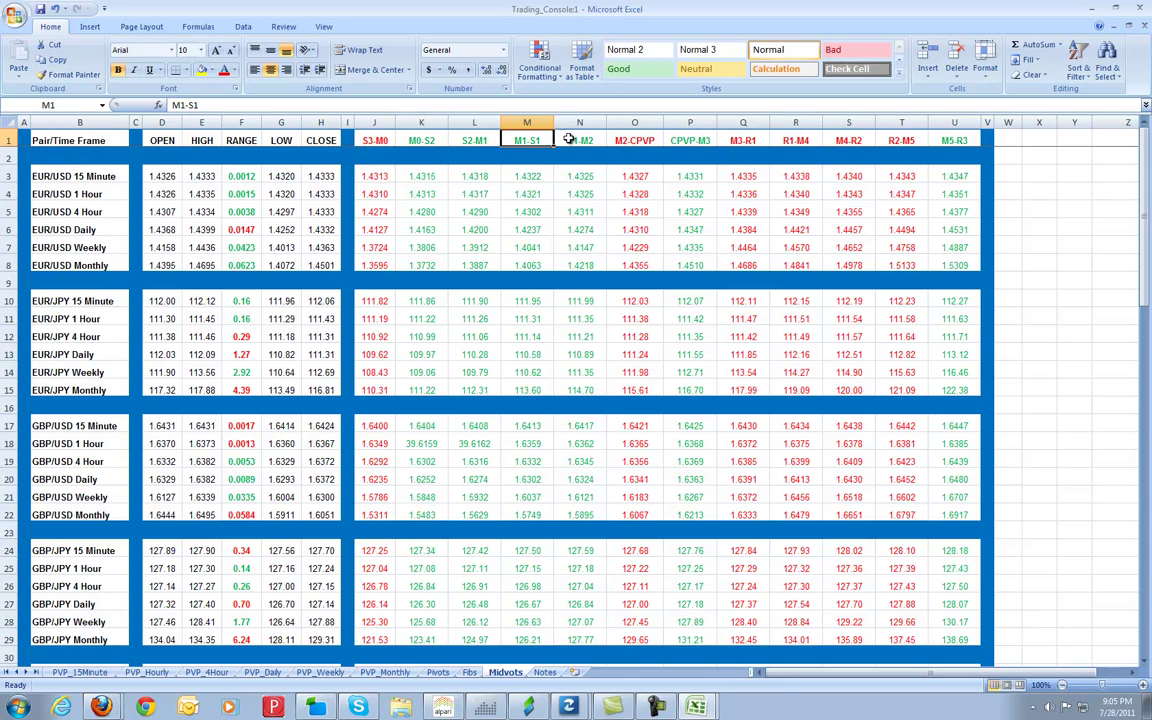
pyautogui.click(576, 140)
pyautogui.click(634, 140)
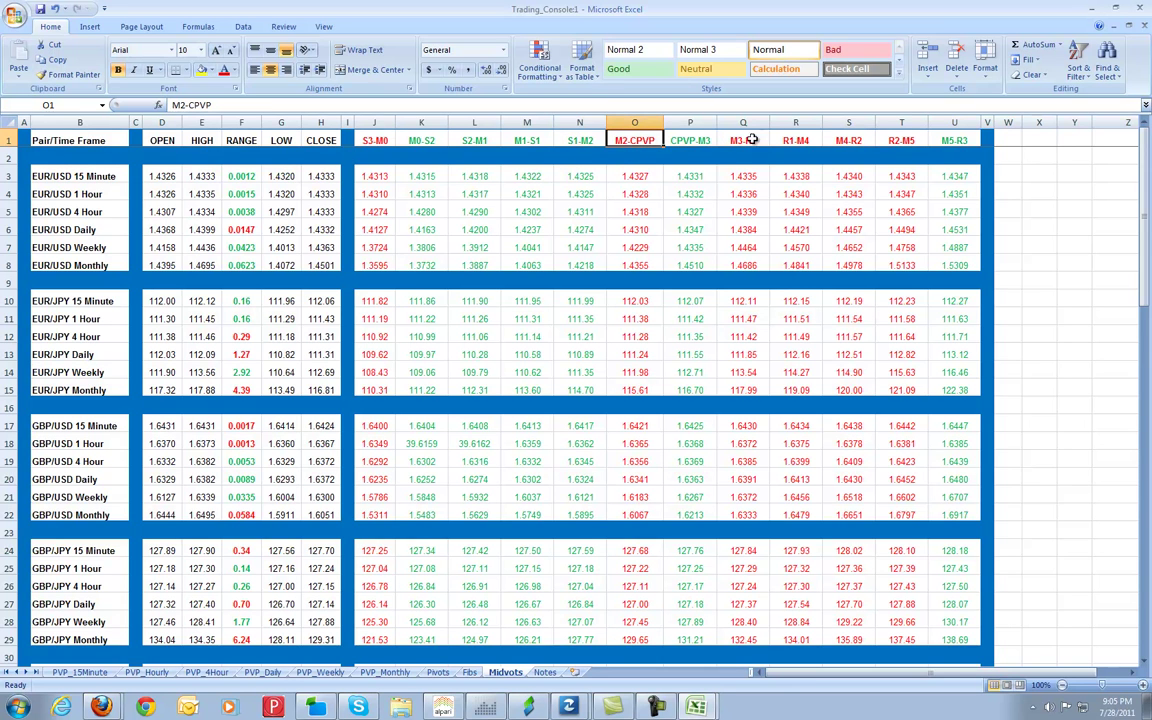
pyautogui.click(703, 141)
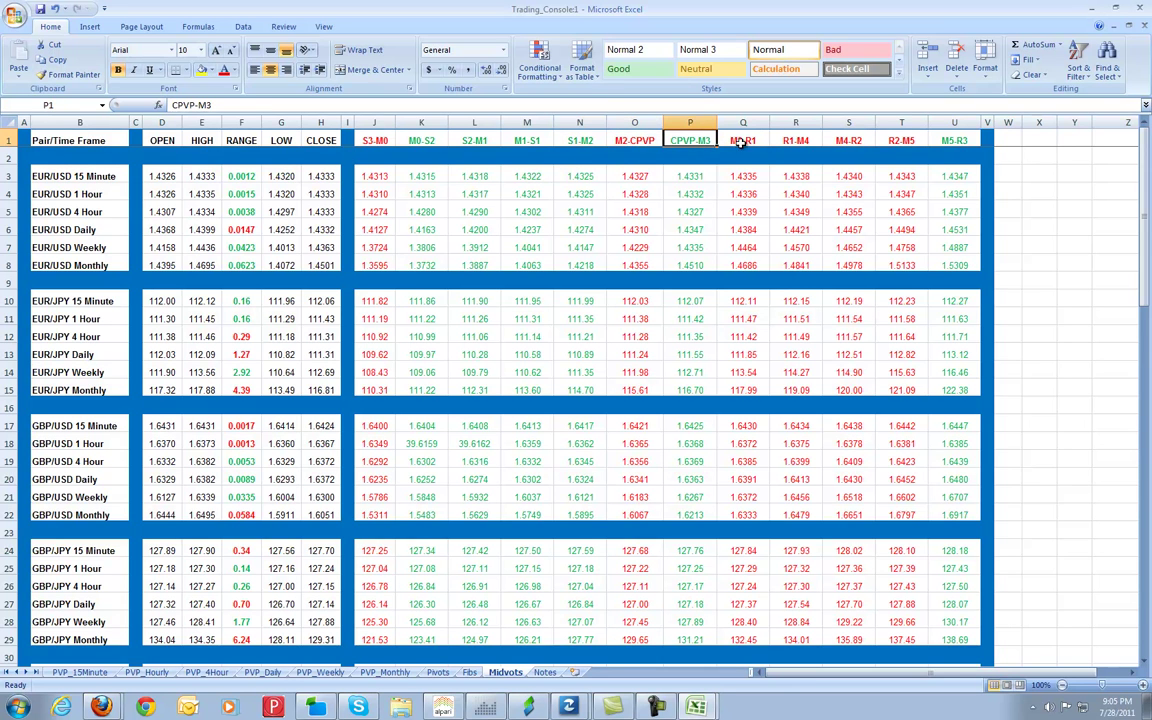
pyautogui.click(730, 140)
pyautogui.click(801, 142)
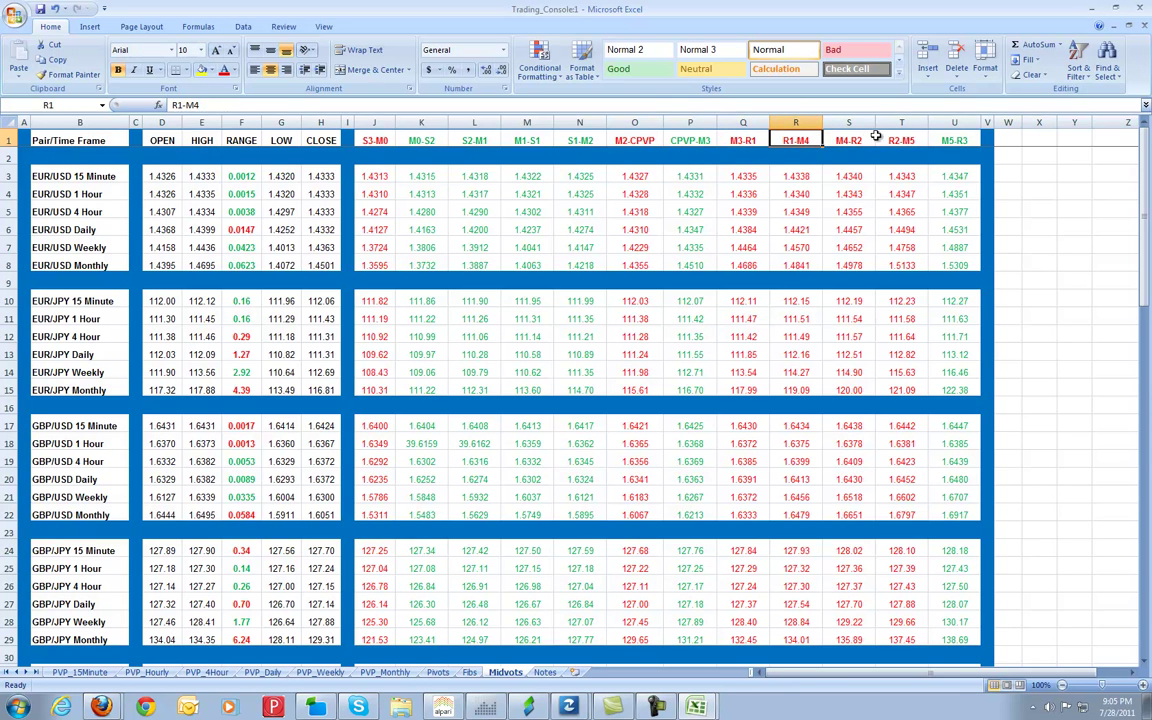
pyautogui.click(840, 141)
pyautogui.click(903, 142)
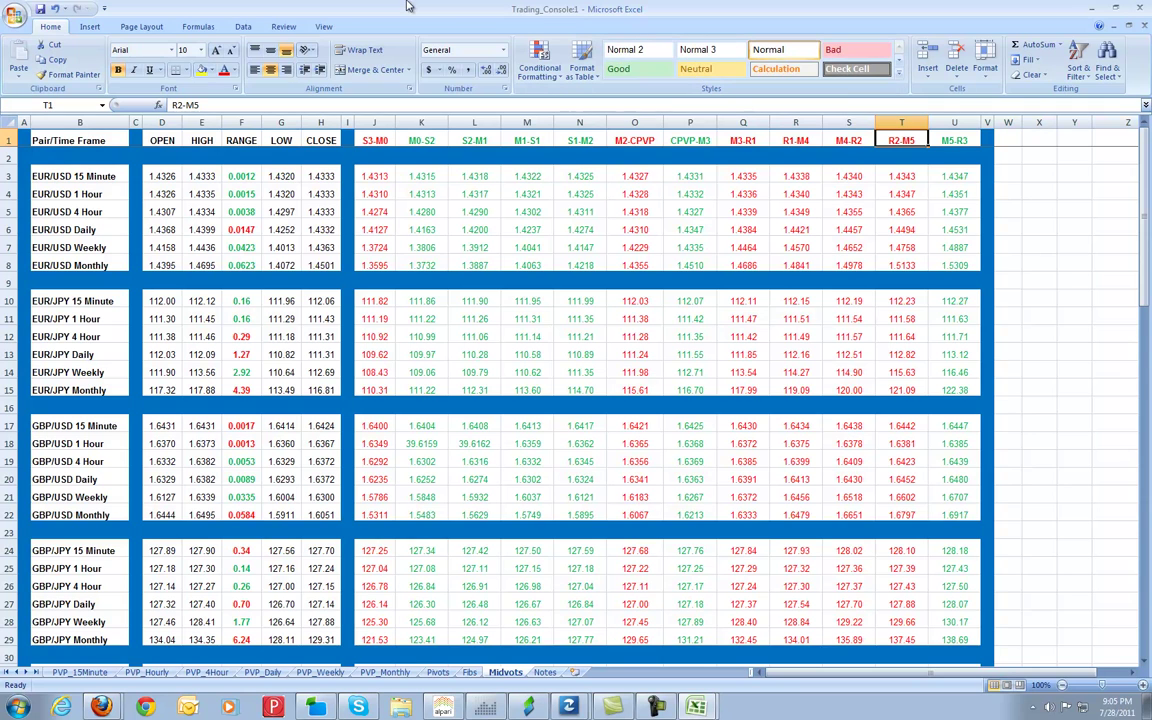
# Step: Inspect the S3-M0 median formula for EUR/USD 15 Minute, checking it against Pivots and the S3-M0 and M0-S2 headers
pyautogui.click(373, 177)
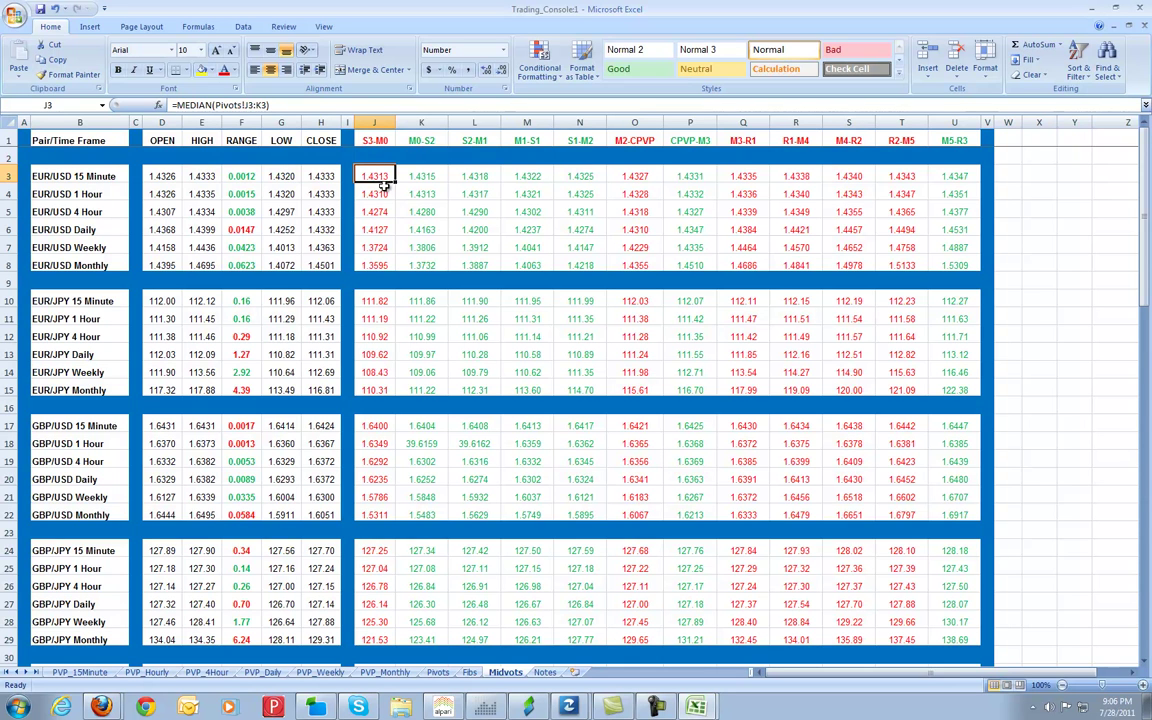
pyautogui.click(439, 672)
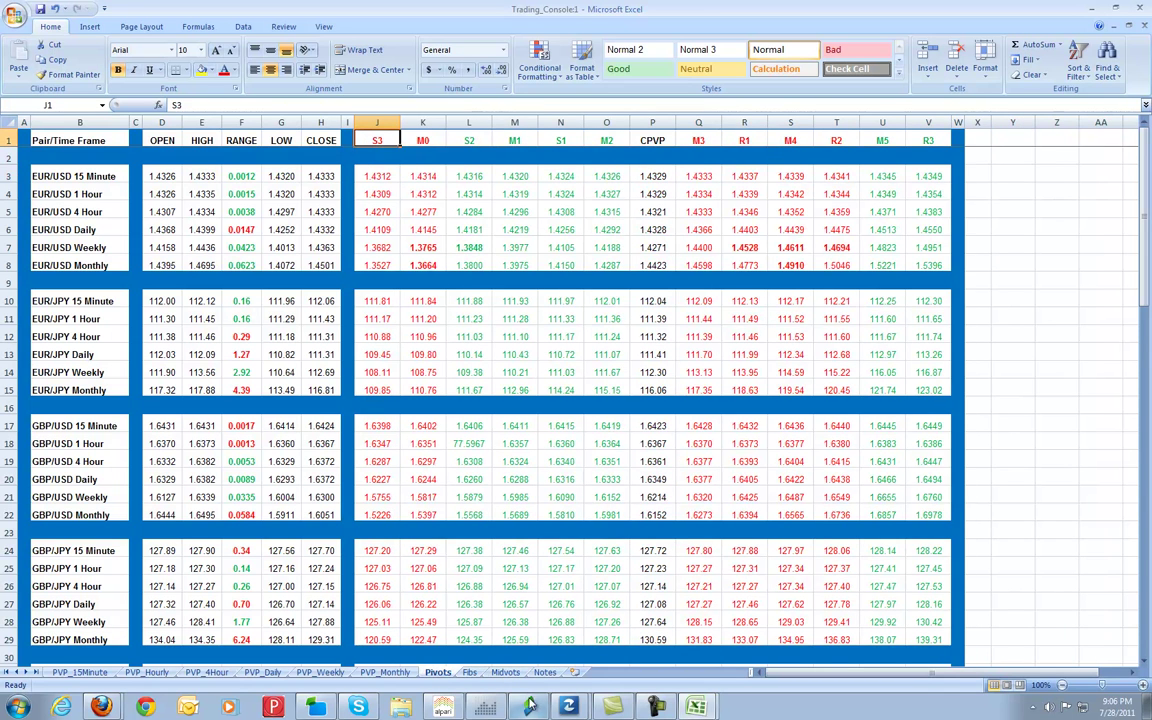
pyautogui.click(508, 673)
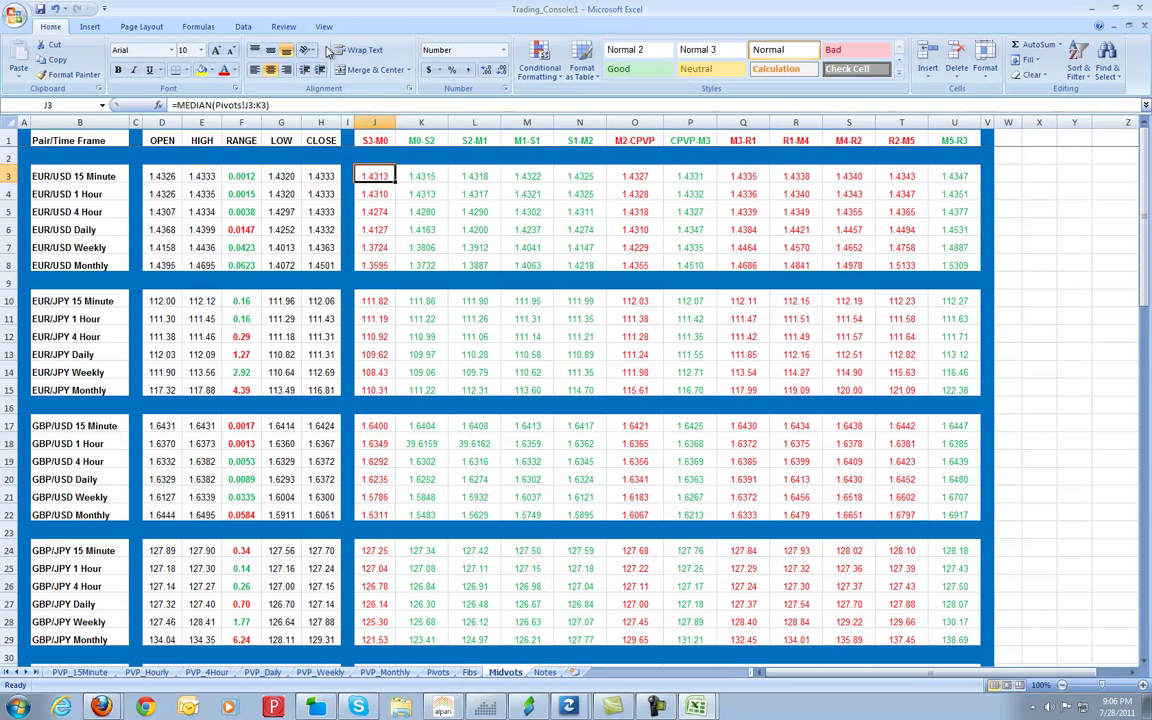
pyautogui.click(373, 140)
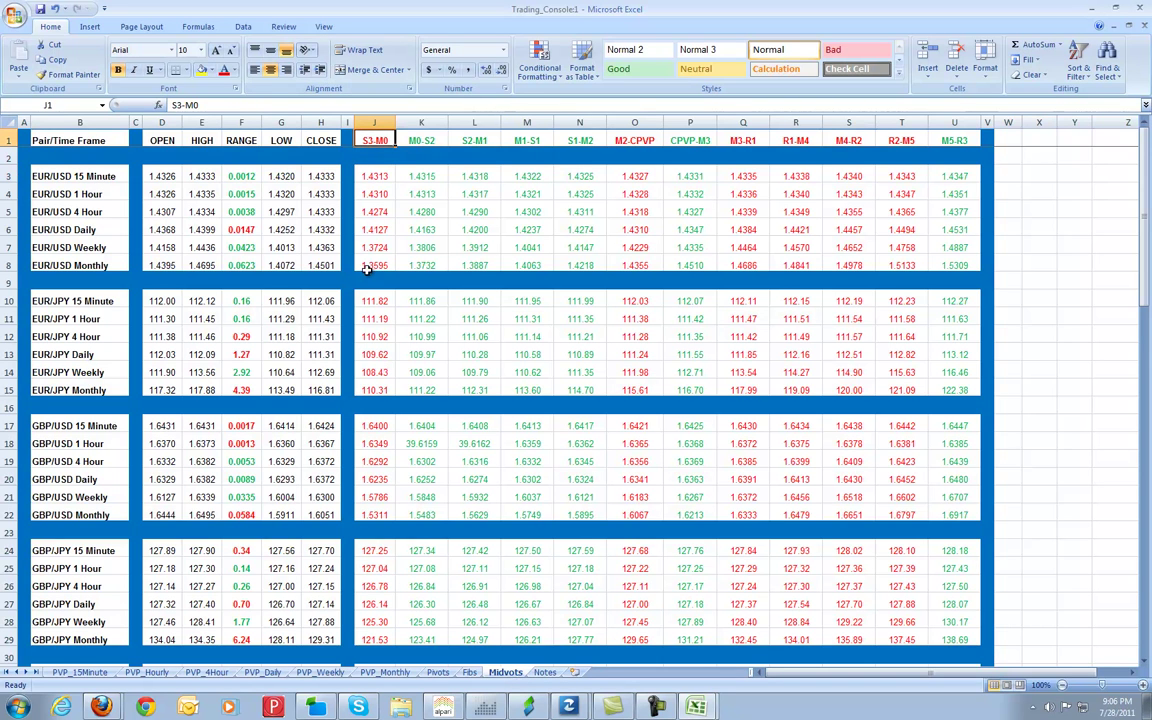
pyautogui.click(420, 138)
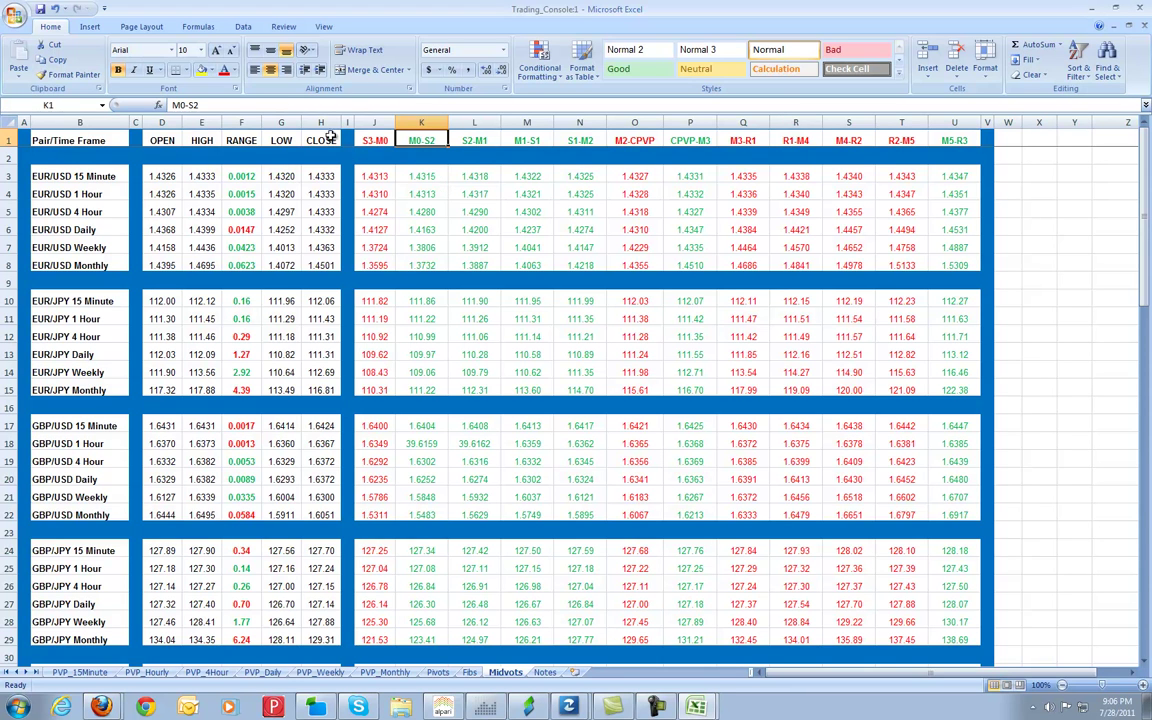
pyautogui.click(382, 137)
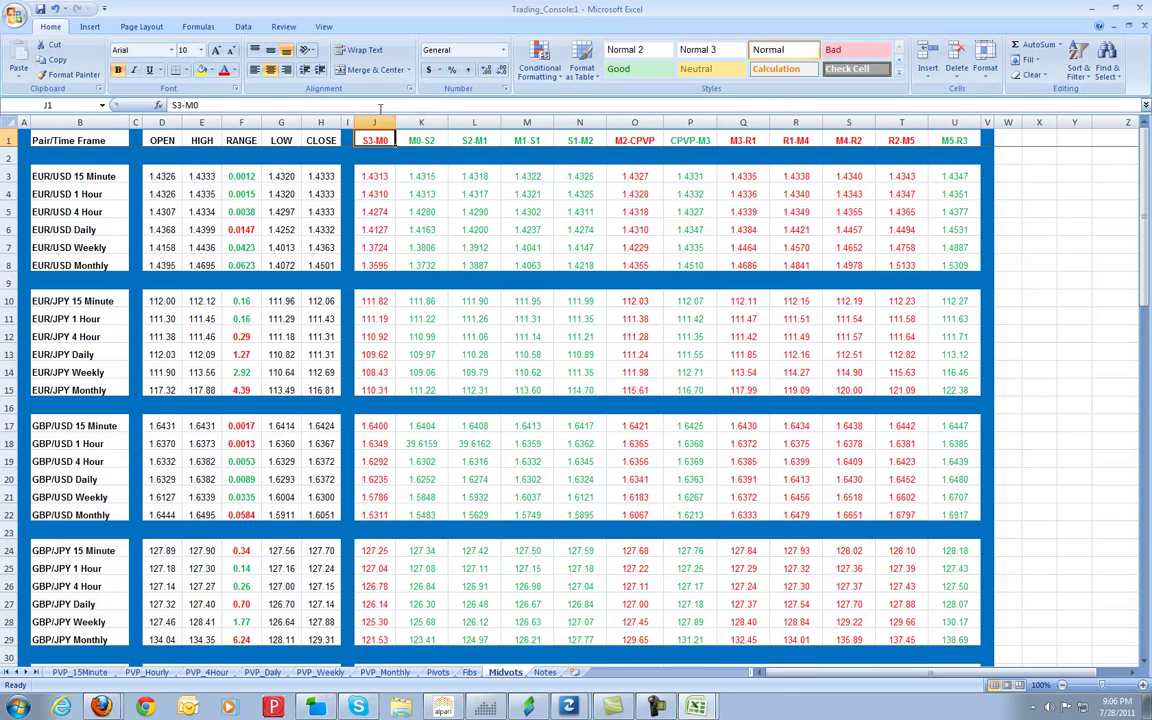
pyautogui.click(372, 179)
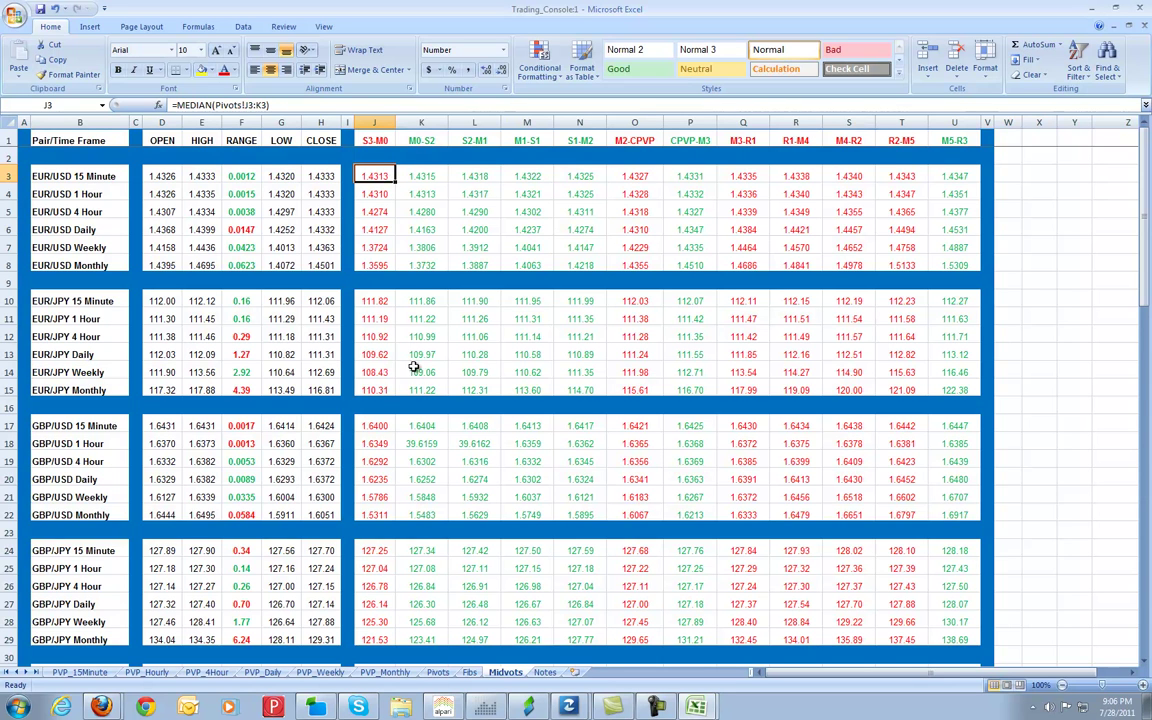
pyautogui.click(377, 140)
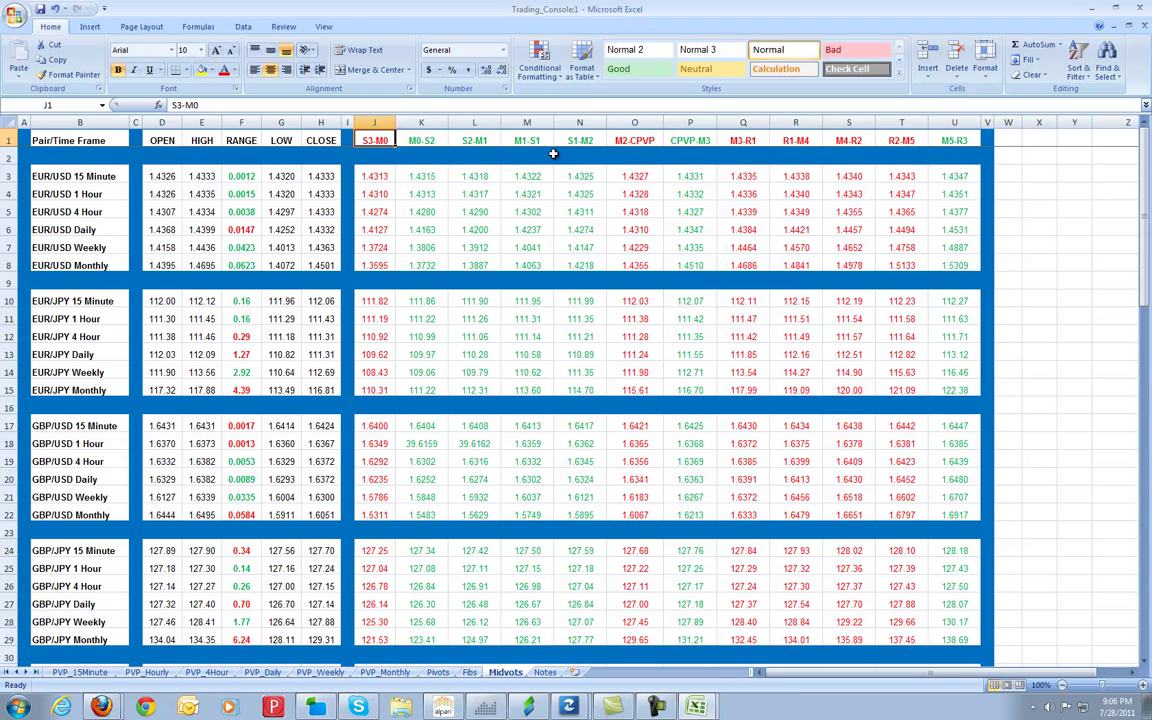
# Step: Examine the M5-R3 column with its EUR/USD Daily formula, and the central M2-CPVP and CPVP-M3 columns including M2-CPVP for EUR/USD Monthly
pyautogui.click(966, 142)
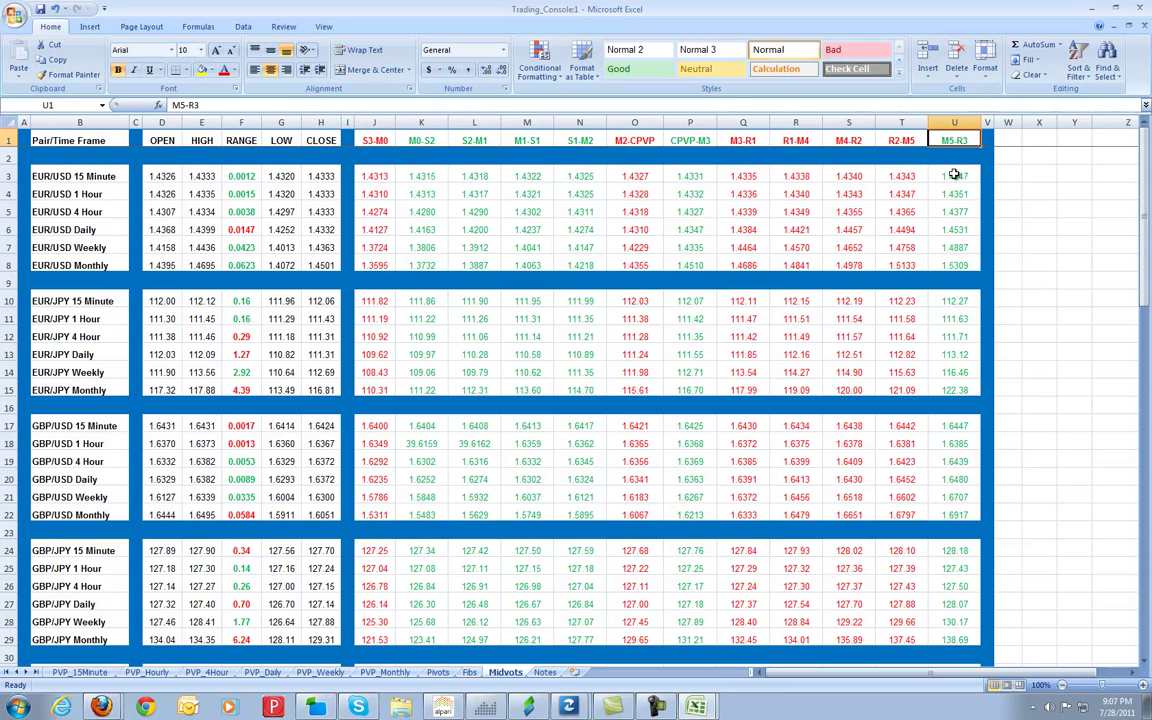
pyautogui.click(946, 227)
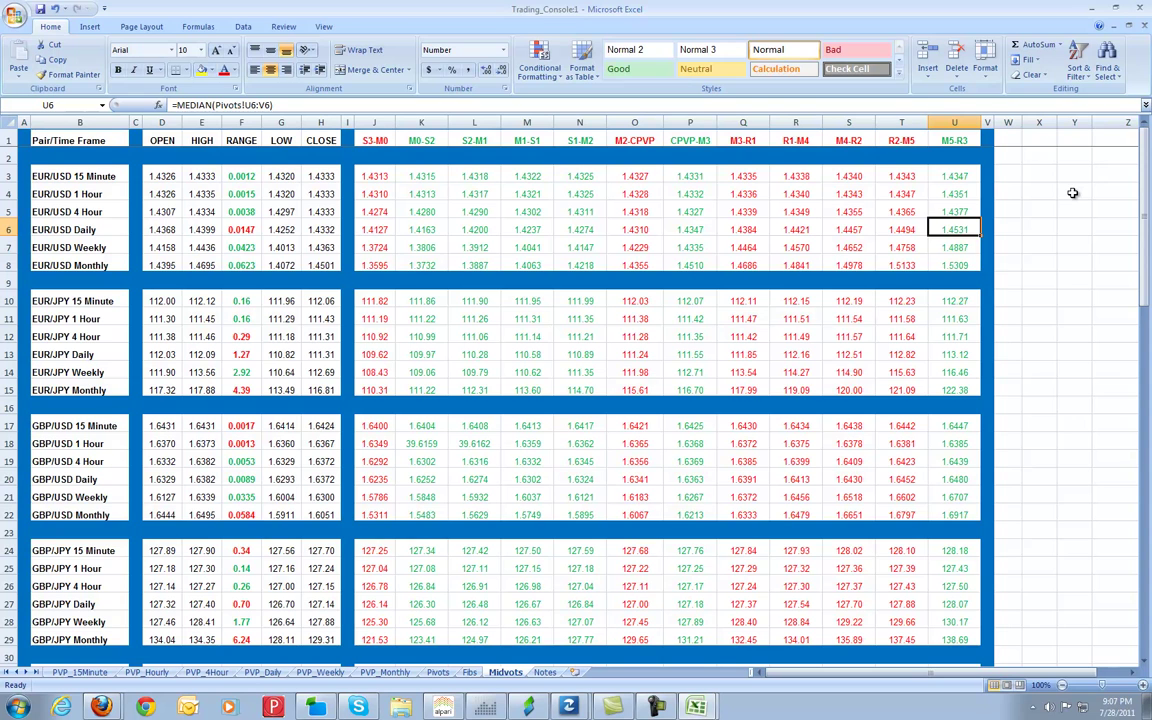
pyautogui.click(636, 141)
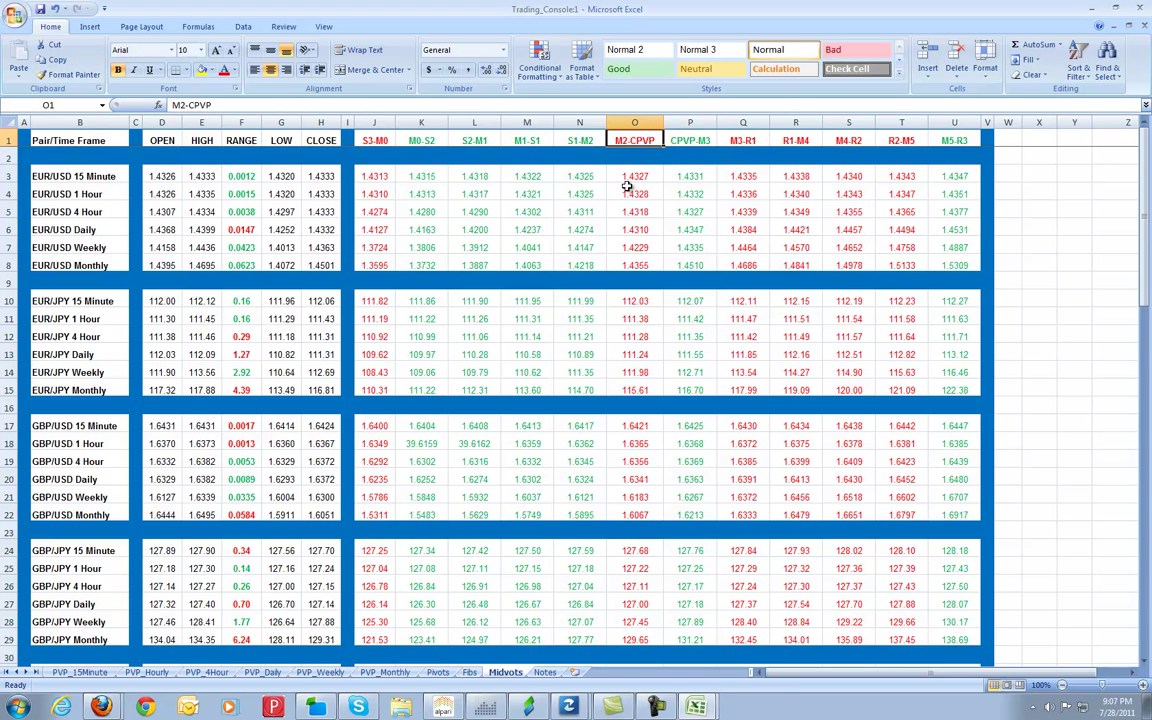
pyautogui.click(625, 265)
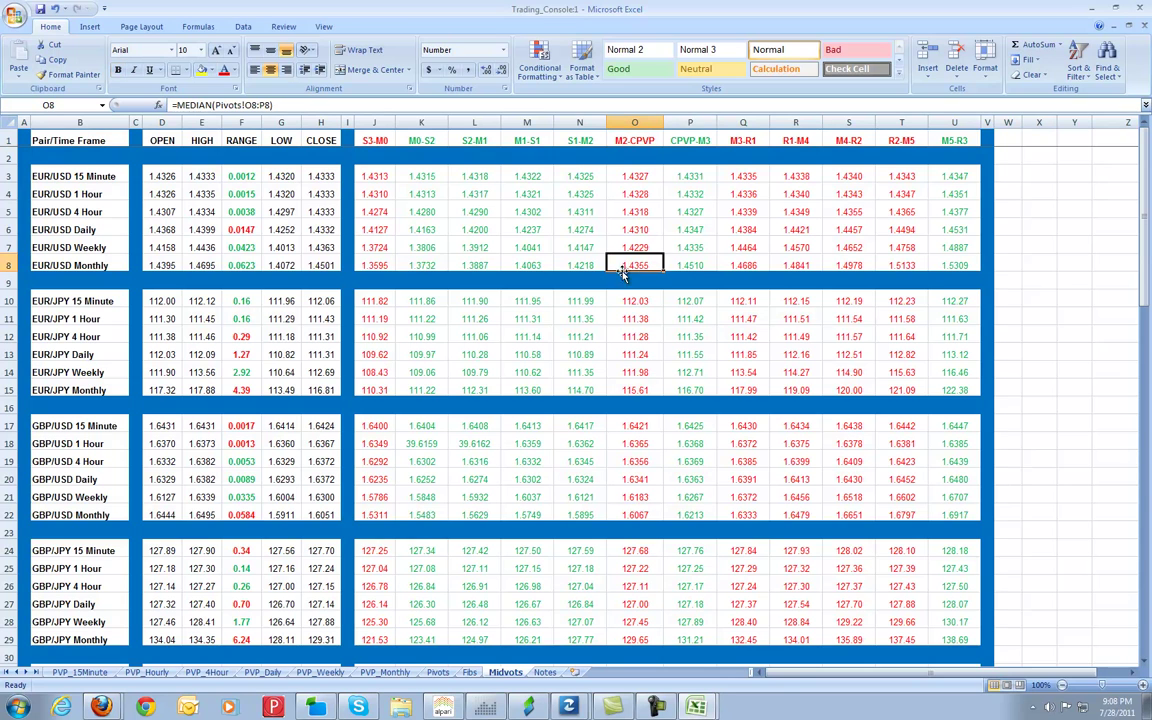
pyautogui.click(688, 140)
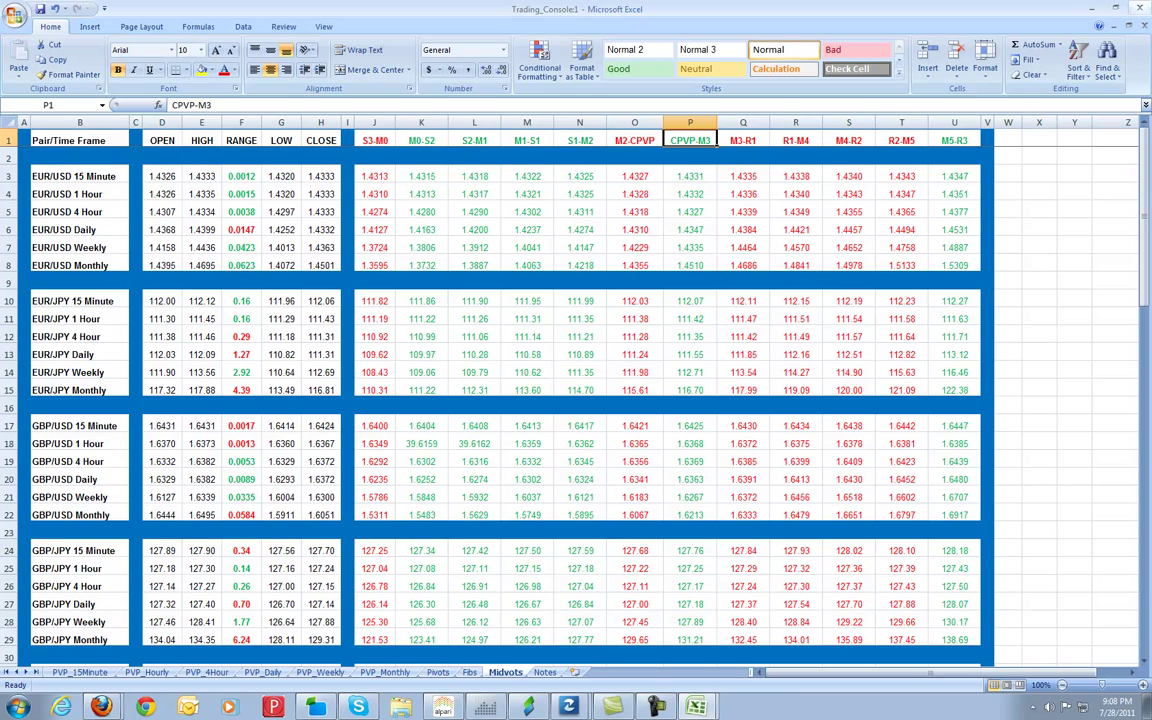
# Step: Inspect the median formulas of M3-R1 for EUR/USD Daily, R2-M5 for EUR/USD 1 Hour and M4-R2 for EUR/USD Monthly
pyautogui.click(750, 231)
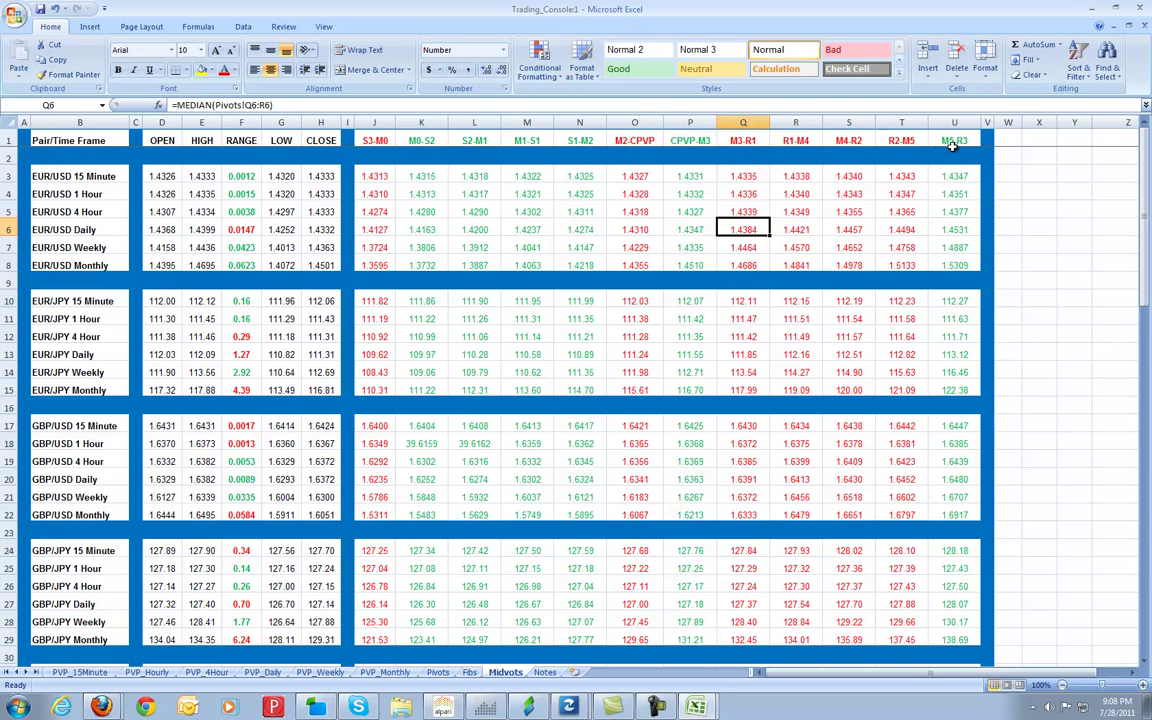
pyautogui.click(903, 190)
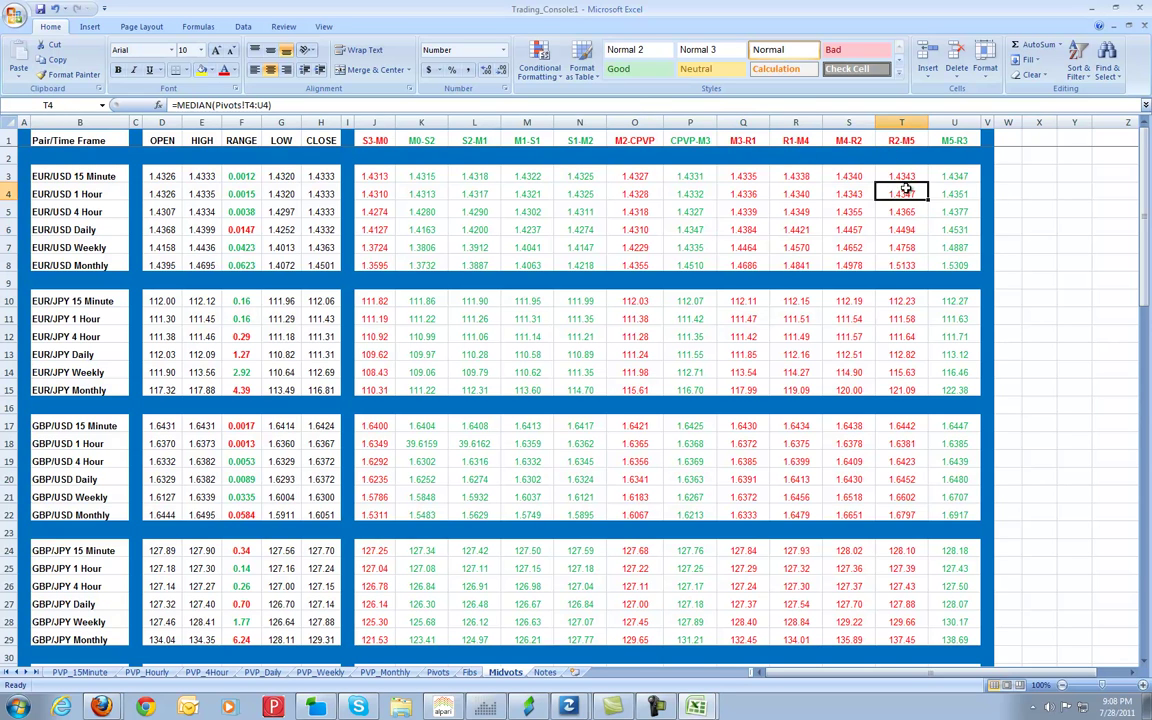
pyautogui.click(858, 263)
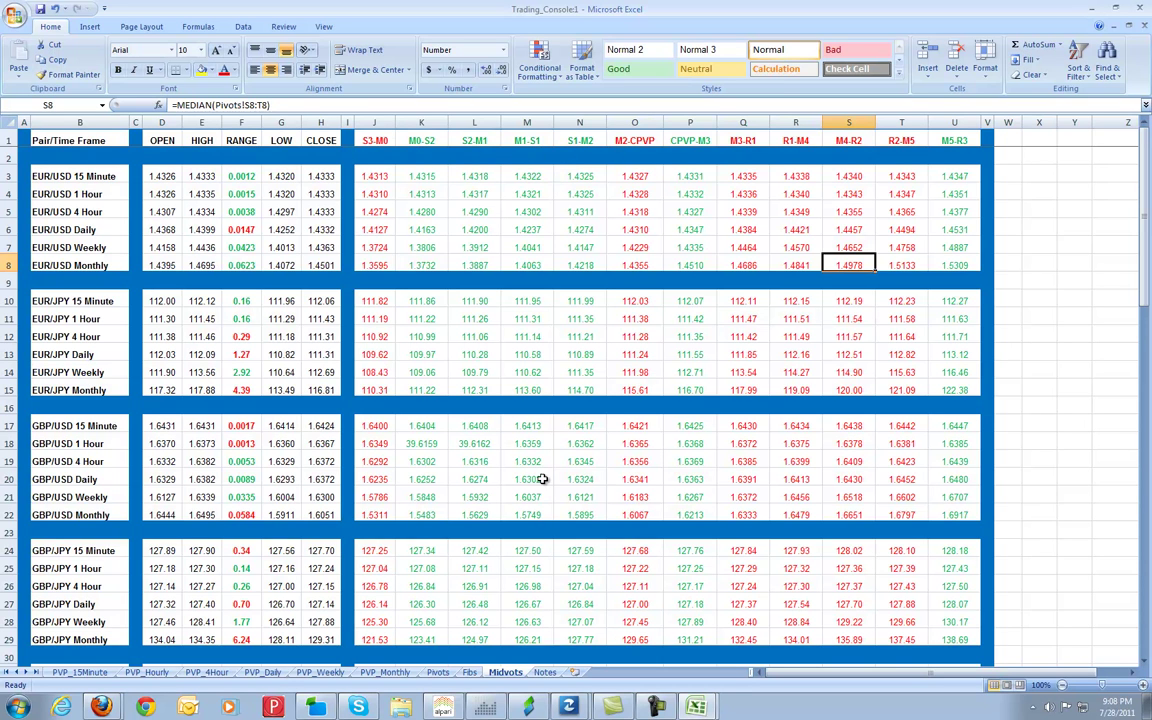
# Step: Compare the green M0-S2 and S2-M1 cells with the red M4-R2 cell for EUR/USD Daily, including S2-M1 for EUR/USD 4 Hour
pyautogui.moveTo(474, 390); pyautogui.dragTo(420, 407)
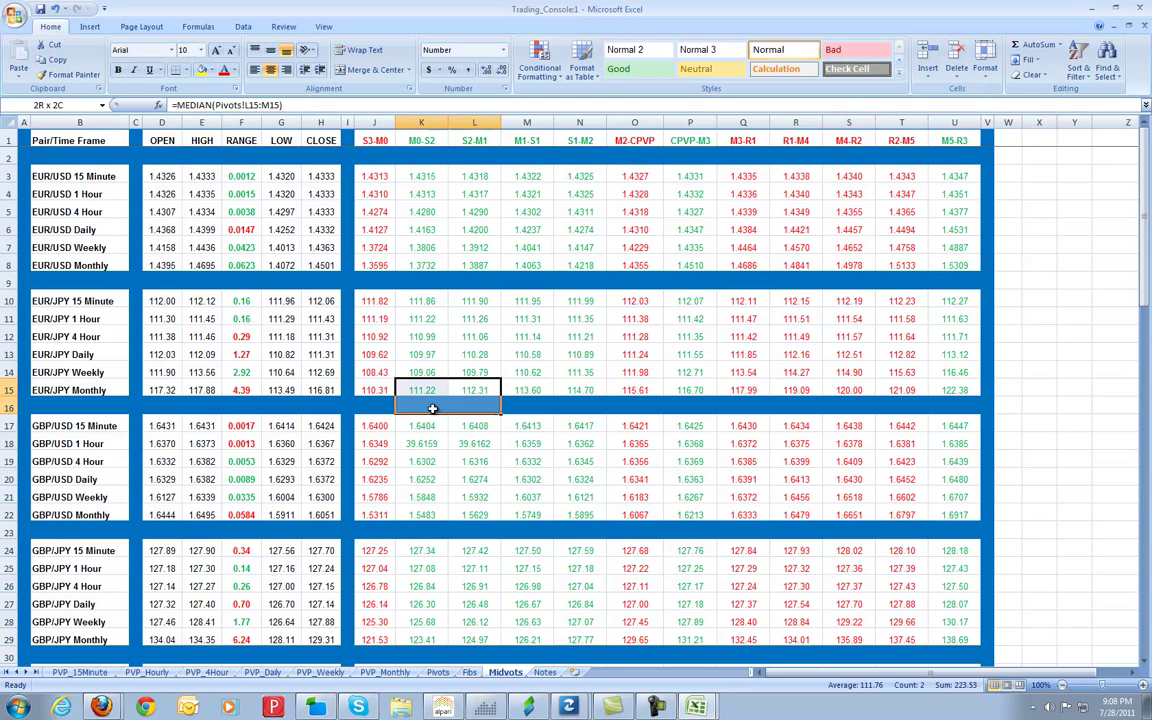
pyautogui.click(460, 211)
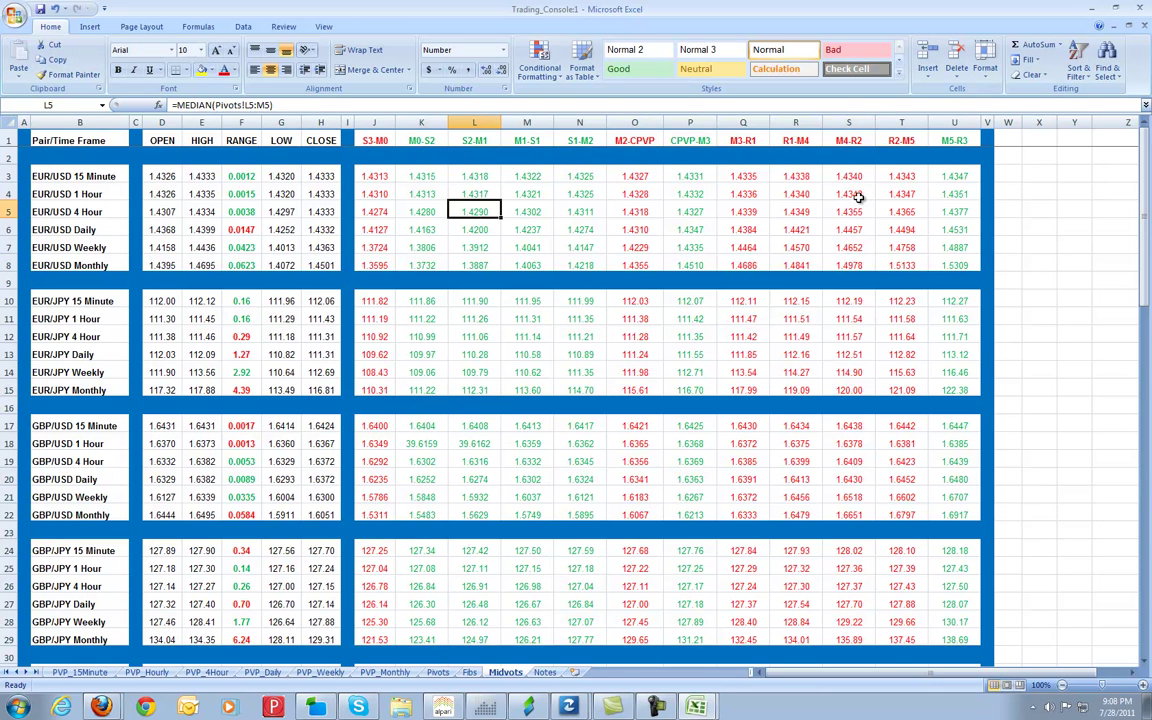
pyautogui.click(848, 228)
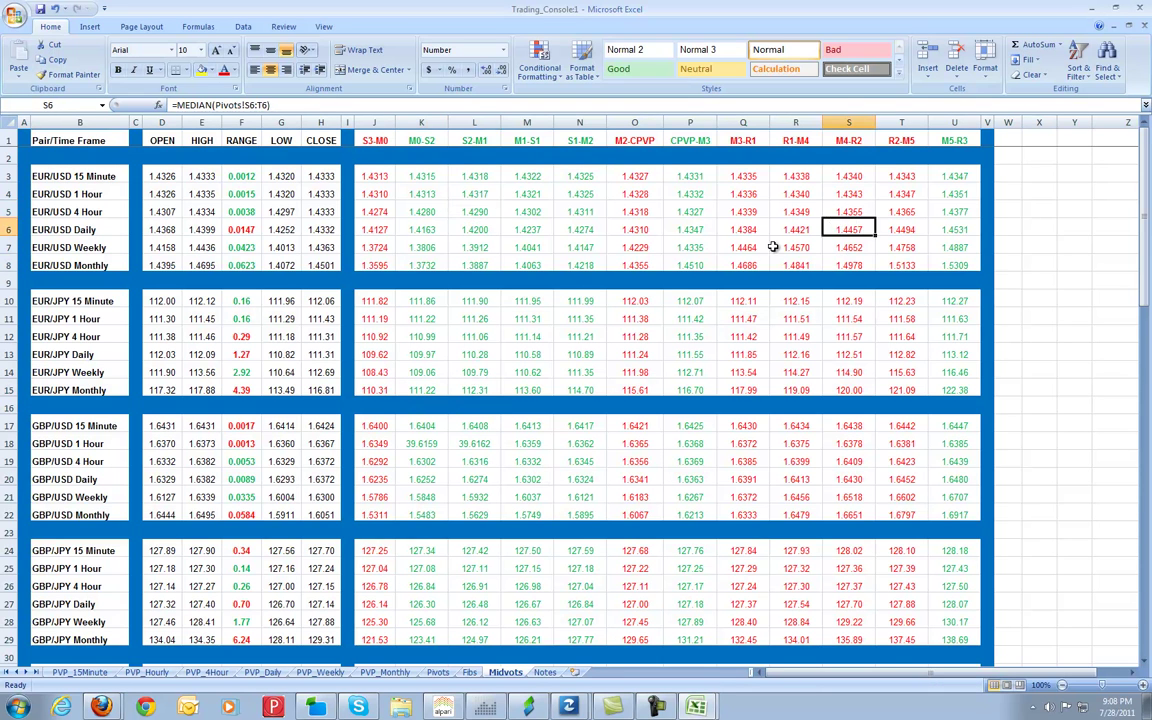
pyautogui.click(487, 213)
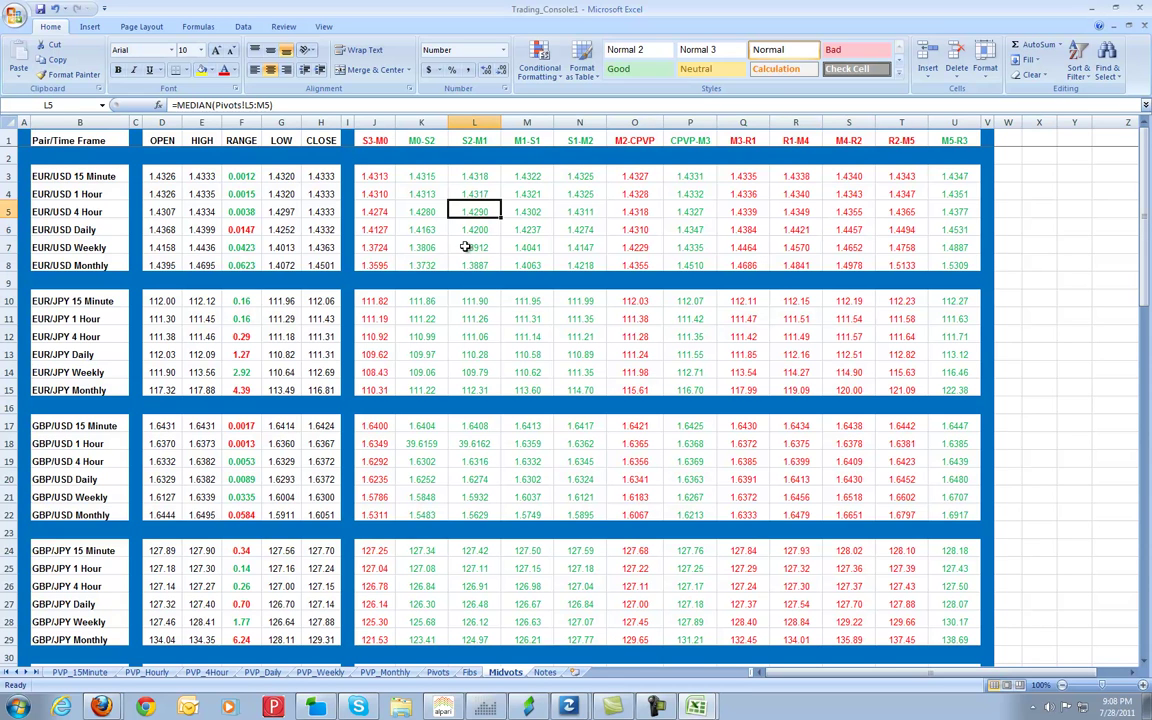
pyautogui.click(432, 224)
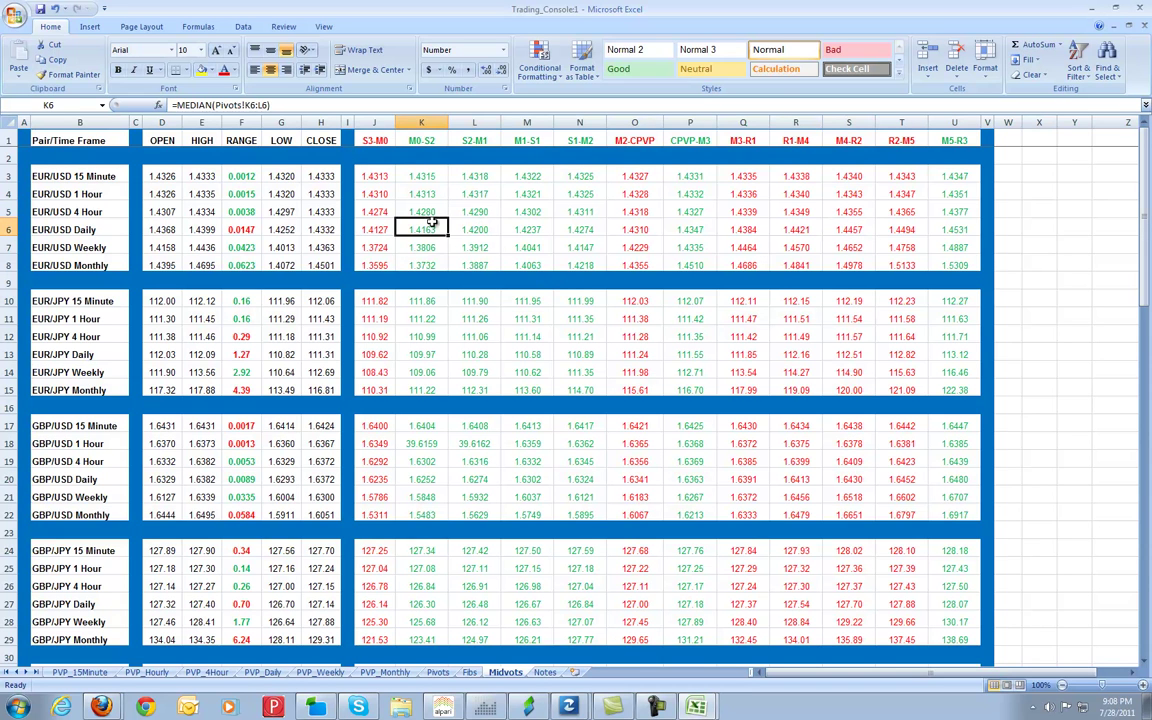
# Step: Compare the red R2-M5 formulas for EUR/USD 15 Minute, 4 Hour and Daily with green M0-S2 15 Minute and CPVP-M3 4 Hour
pyautogui.click(900, 210)
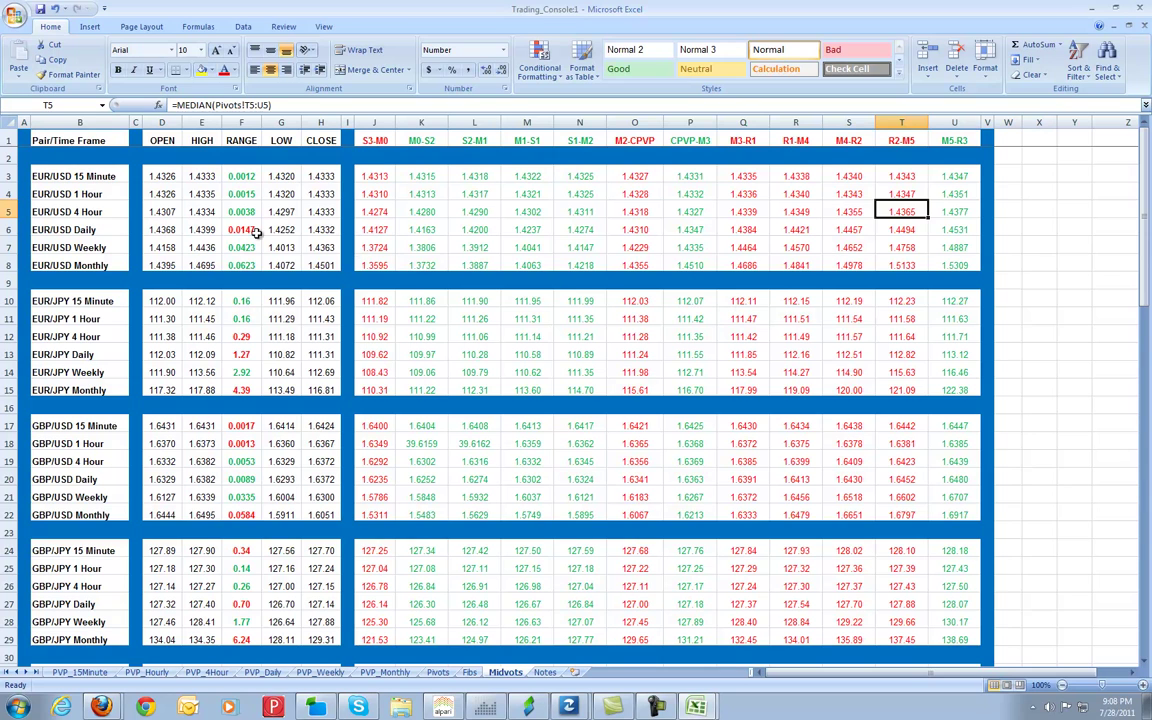
pyautogui.click(446, 158)
pyautogui.click(417, 178)
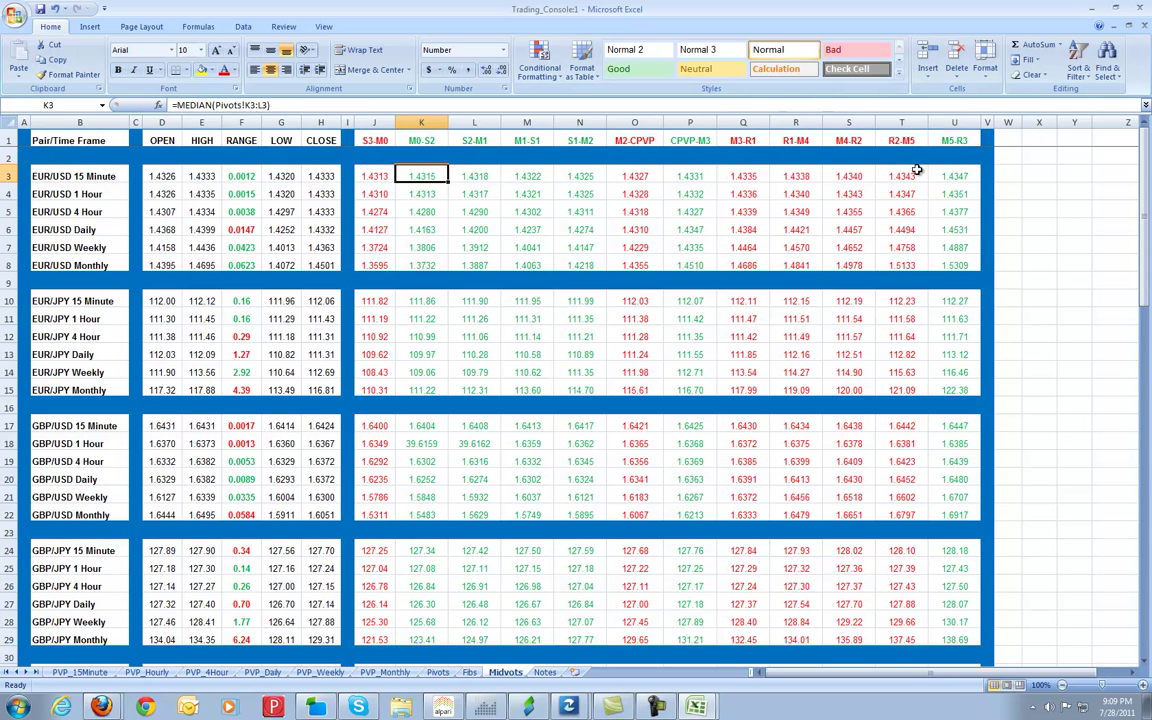
pyautogui.click(914, 230)
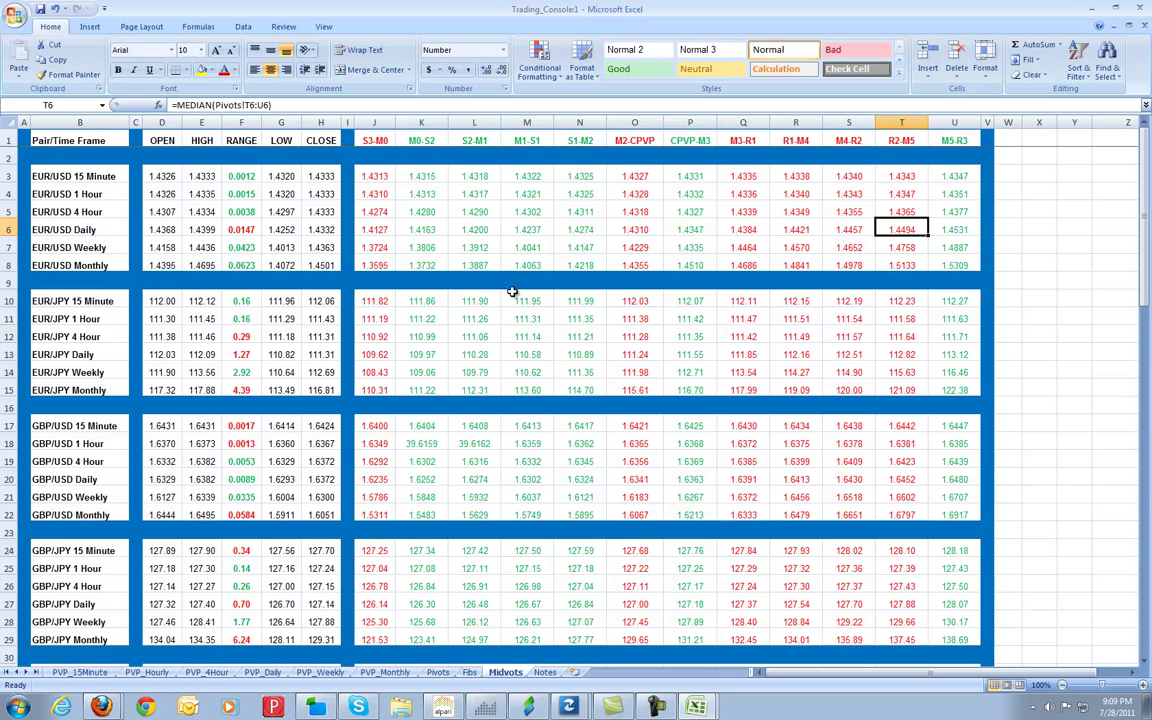
pyautogui.click(686, 208)
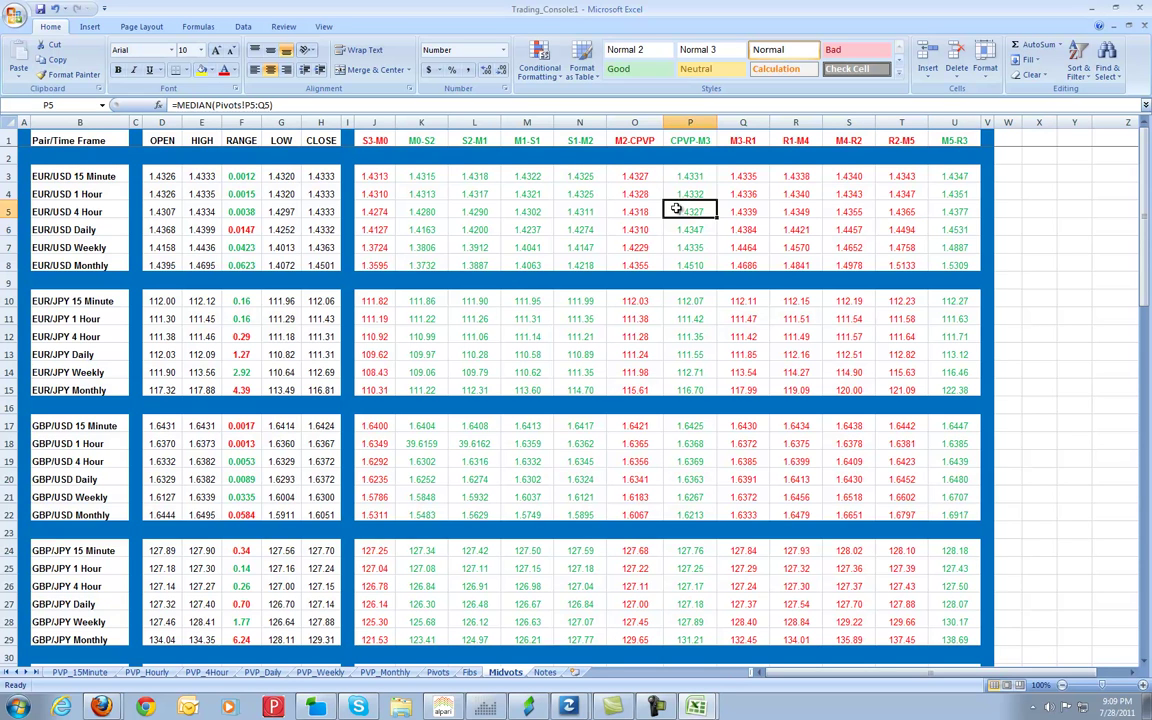
pyautogui.click(904, 172)
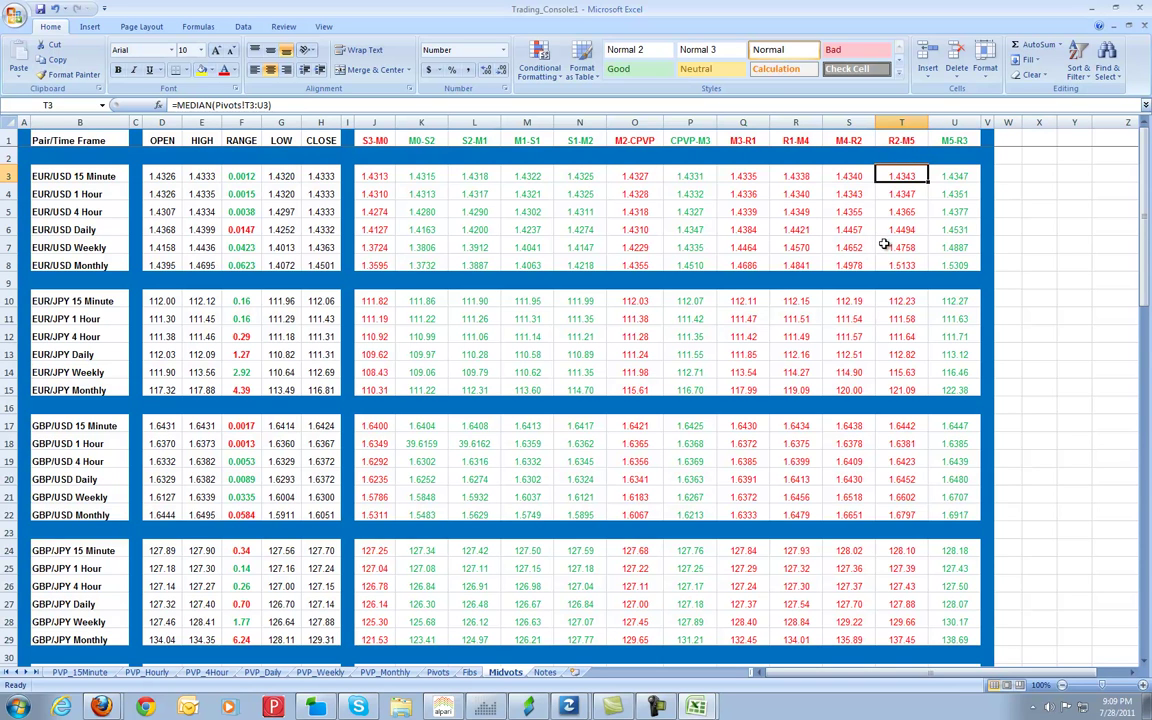
pyautogui.click(914, 205)
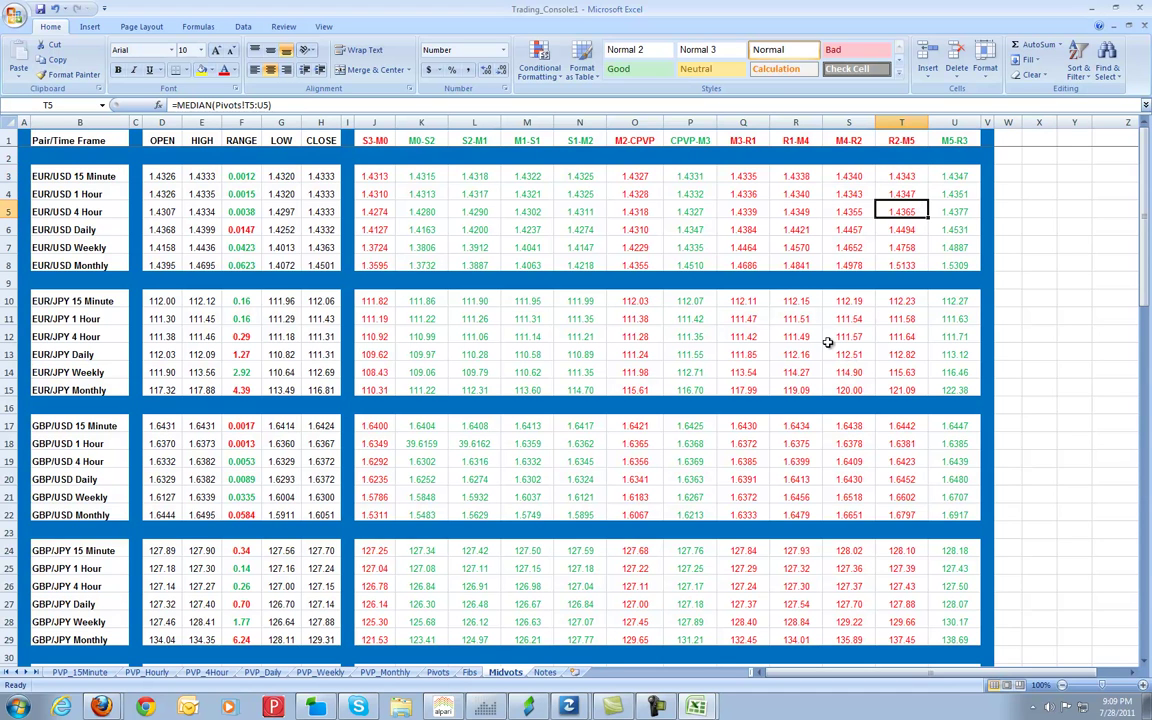
pyautogui.click(904, 177)
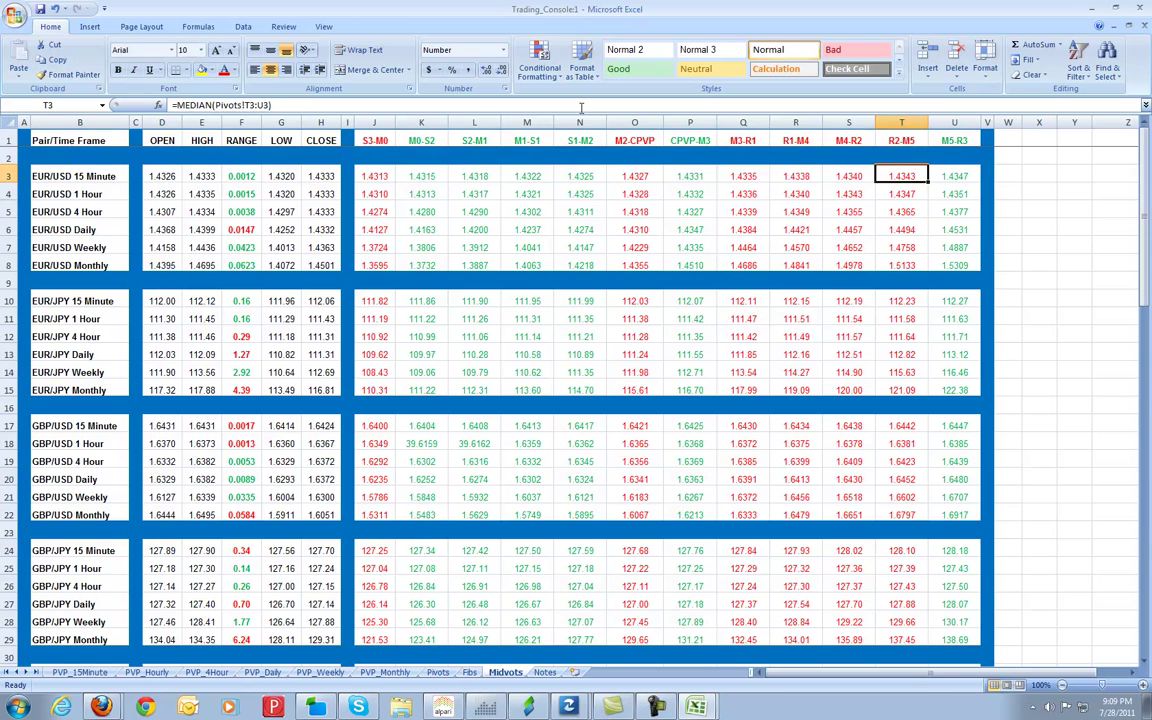
# Step: Inspect M2-CPVP for EUR/USD Daily and the M0-S2 median formulas for EUR/USD from 1 Hour through Monthly
pyautogui.click(640, 229)
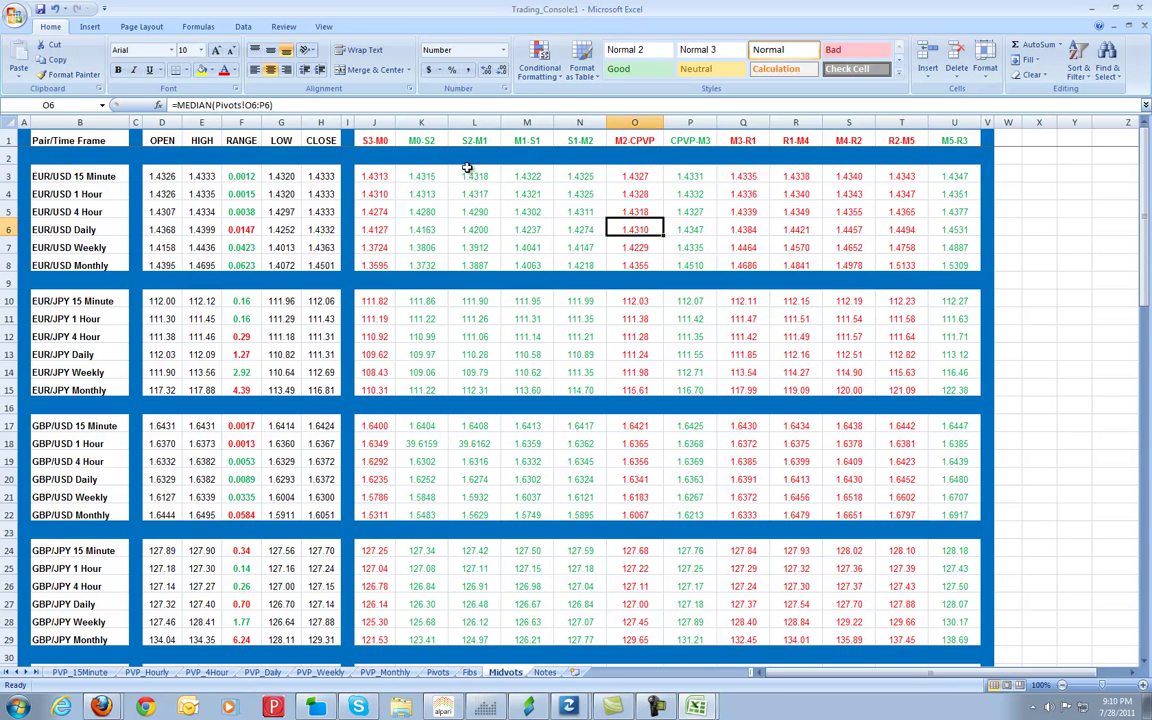
pyautogui.click(422, 194)
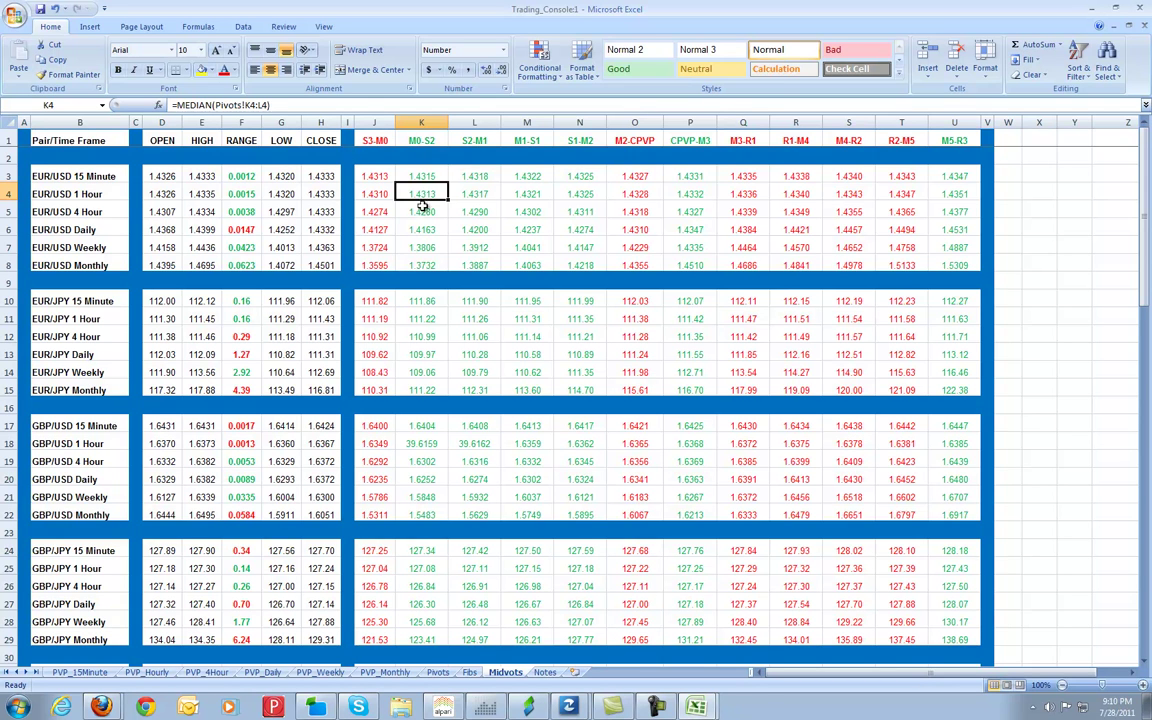
pyautogui.press('Down')
pyautogui.press('Down')
pyautogui.press('Down')
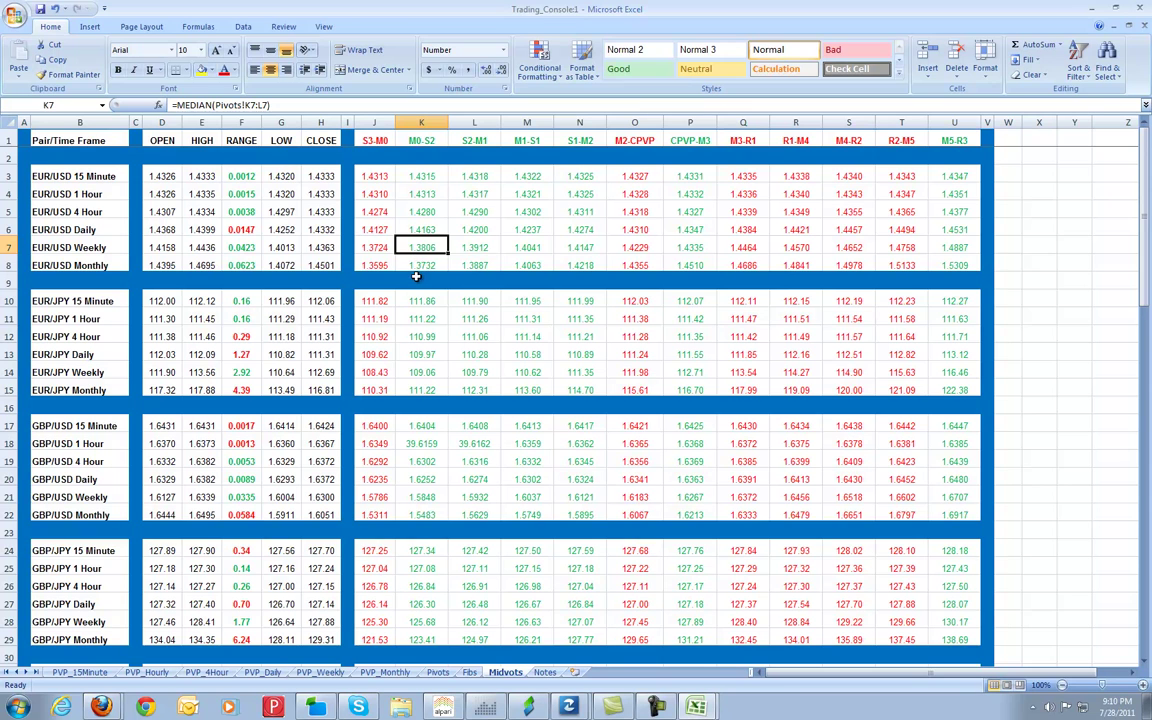
pyautogui.click(418, 267)
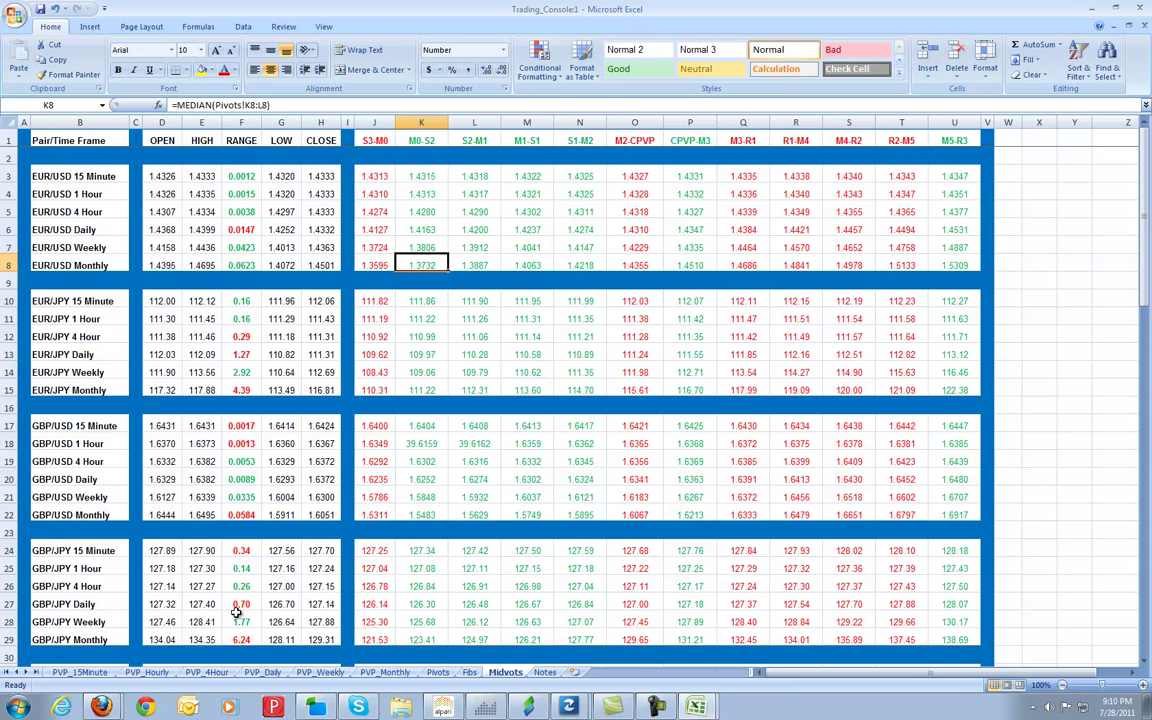
pyautogui.click(418, 248)
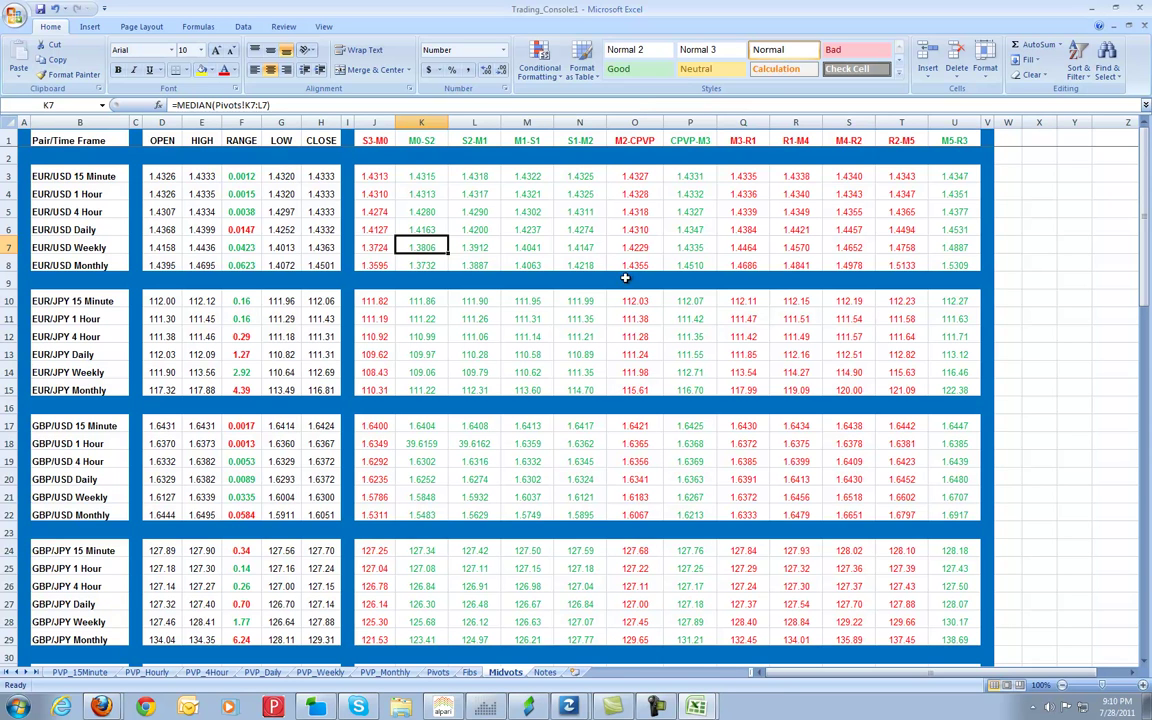
pyautogui.click(421, 212)
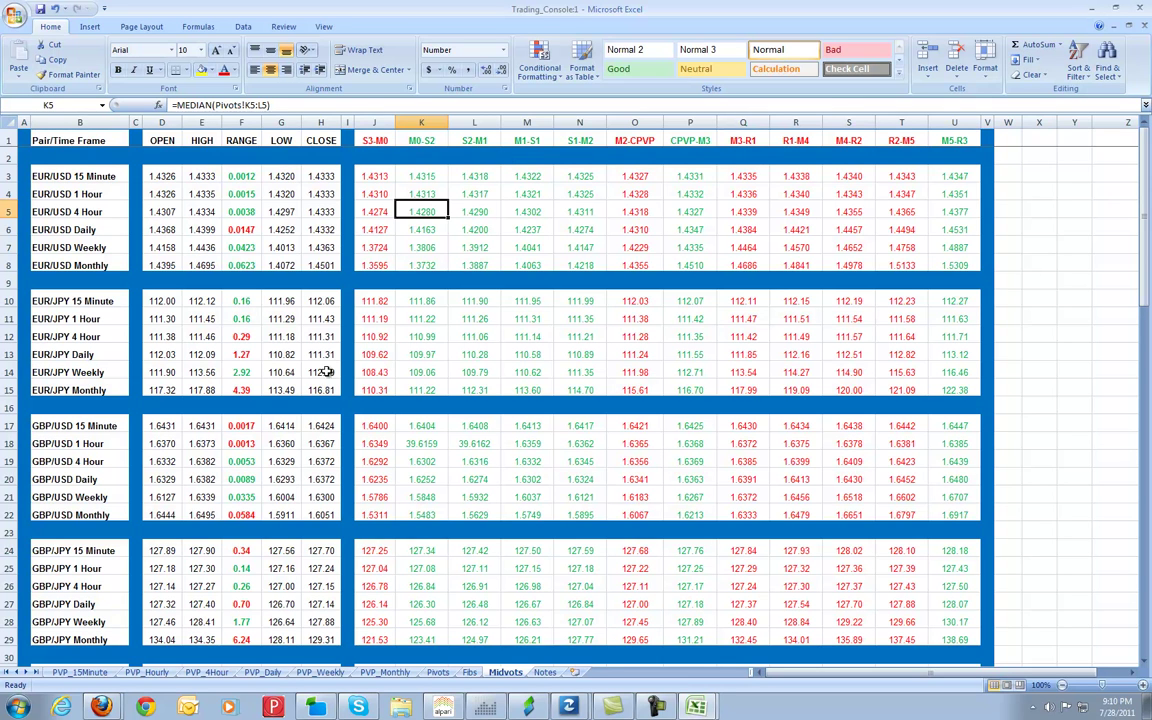
# Step: Check R2-M5 for EUR/USD Daily against the M0-S2 header and its EUR/USD 1 Hour, 4 Hour and Weekly cells
pyautogui.click(888, 230)
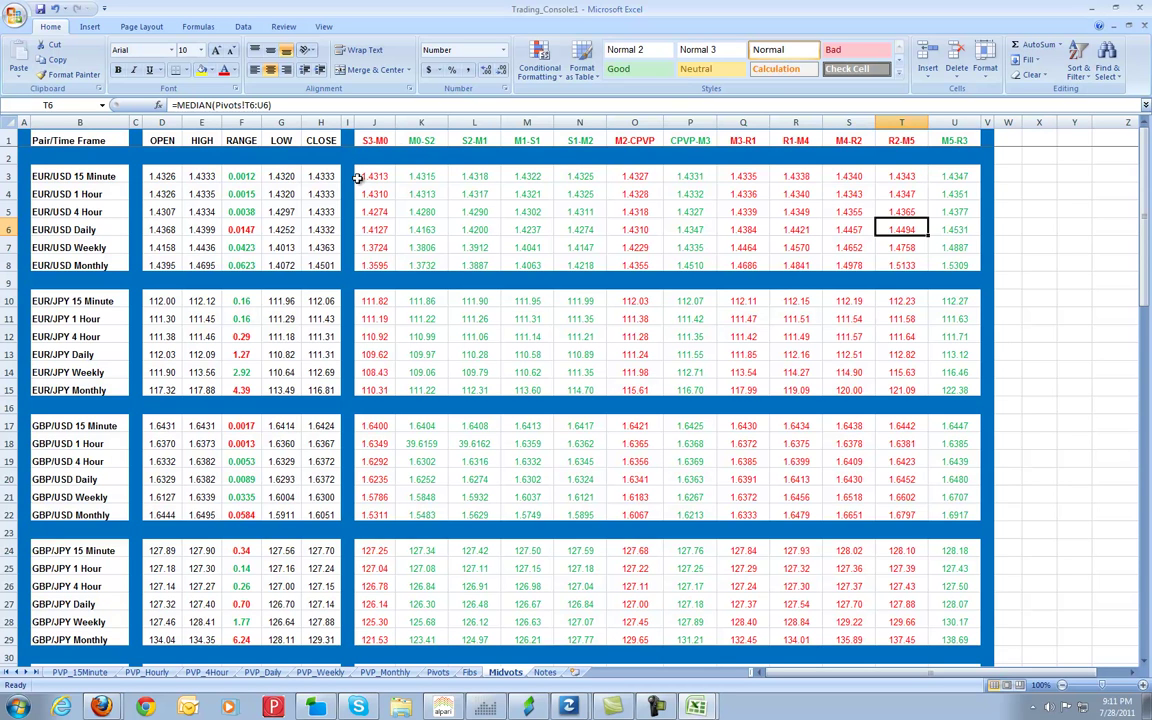
pyautogui.click(409, 145)
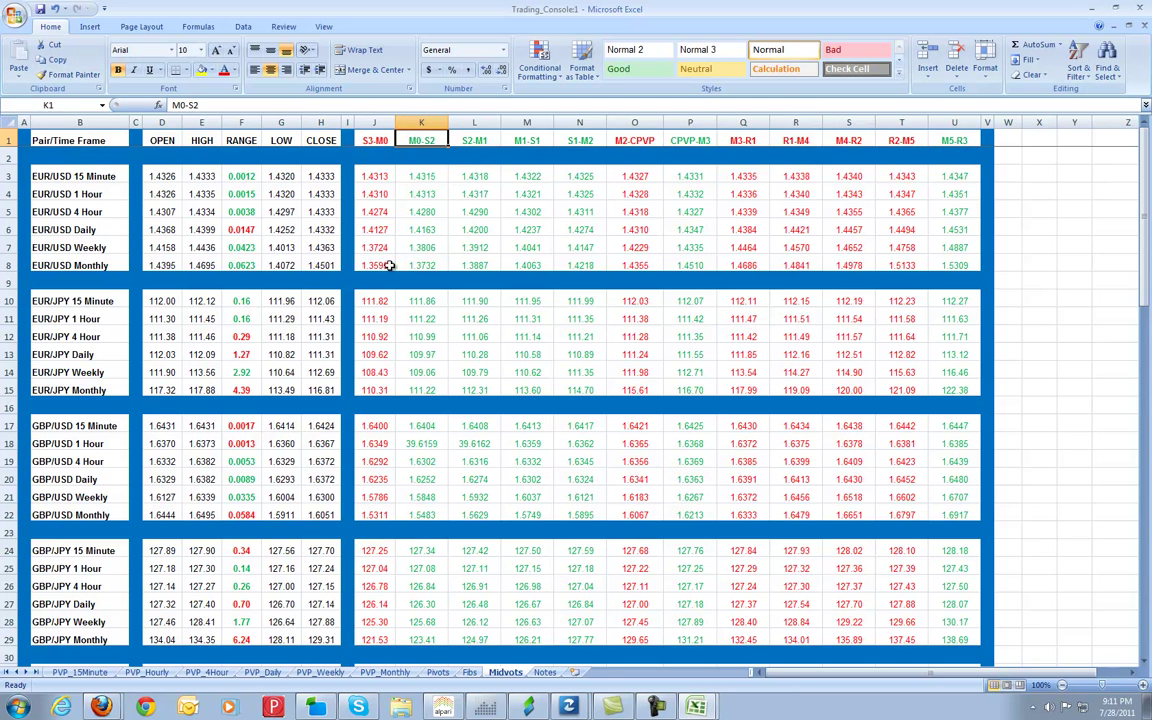
pyautogui.click(413, 190)
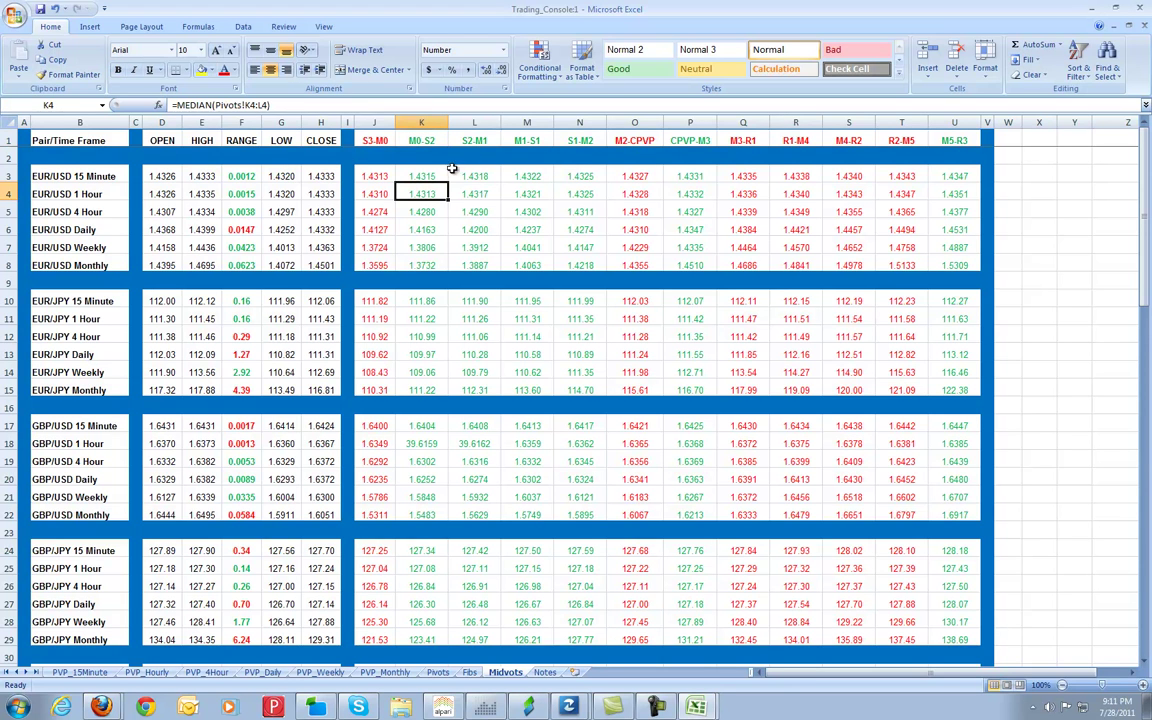
pyautogui.click(414, 215)
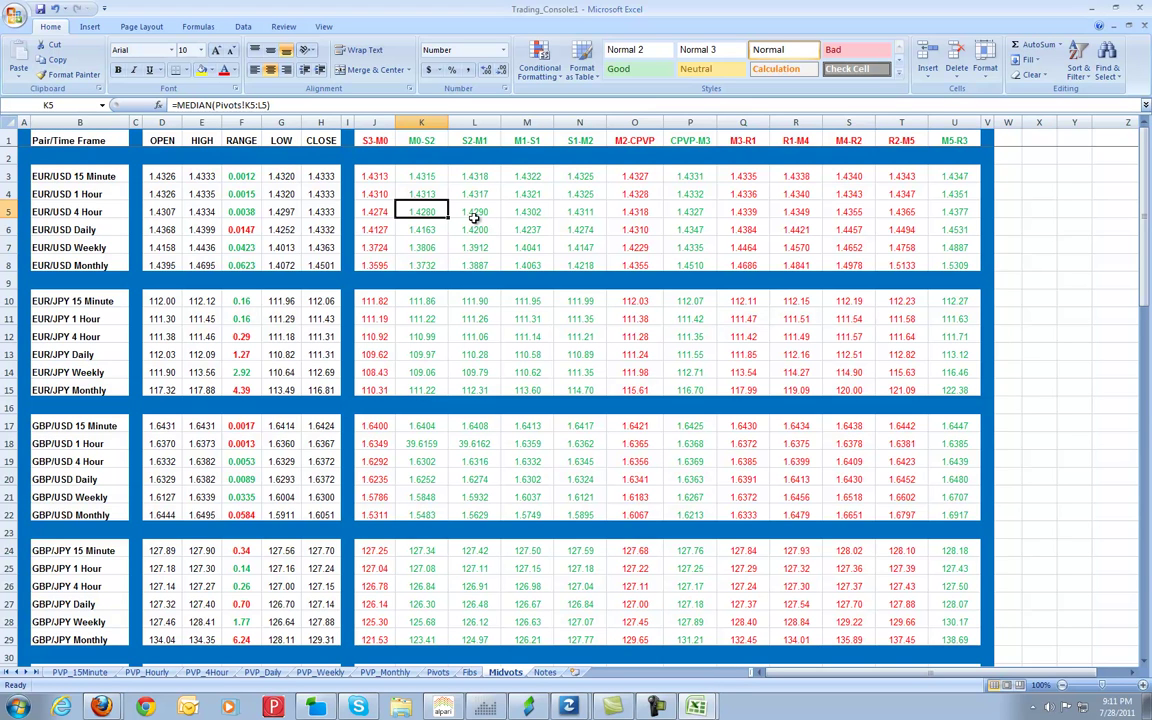
pyautogui.click(425, 247)
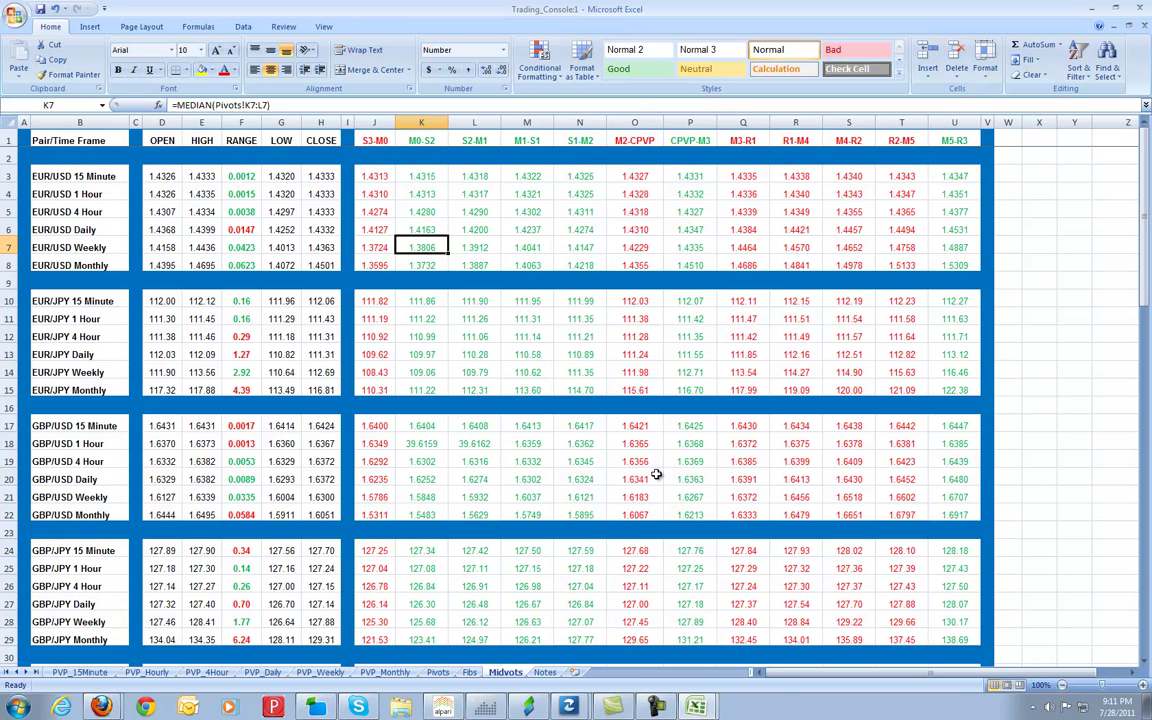
# Step: View the EURUSD M5 chart in MetaTrader 4, then return to Excel and examine S2-M1 for EUR/USD Monthly and CPVP-M3 for GBP/USD Monthly
pyautogui.click(524, 708)
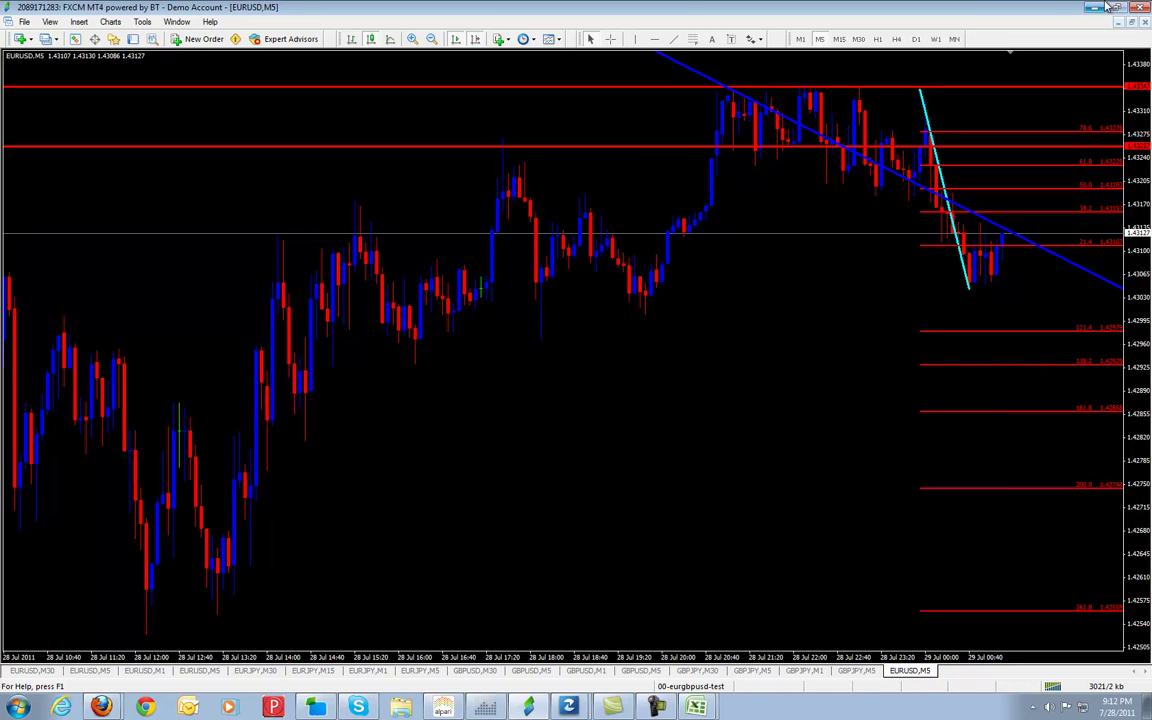
pyautogui.hotkey('alt', 'Tab')
pyautogui.click(482, 268)
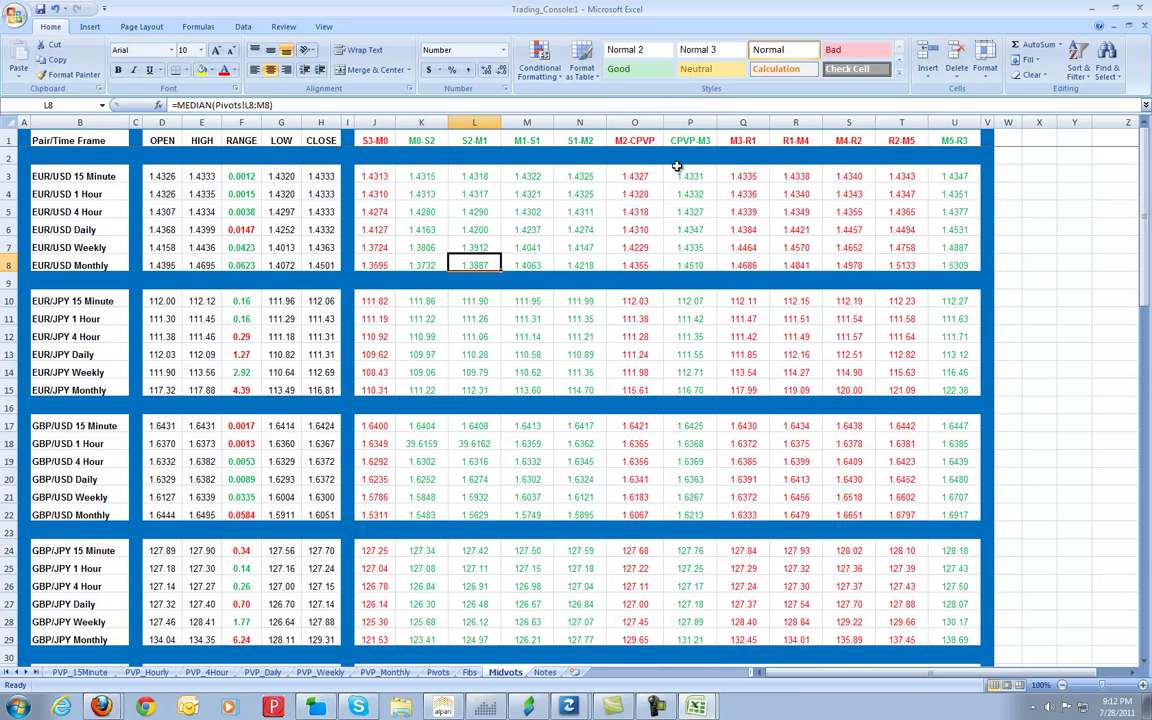
pyautogui.click(657, 707)
pyautogui.click(657, 707)
pyautogui.click(688, 514)
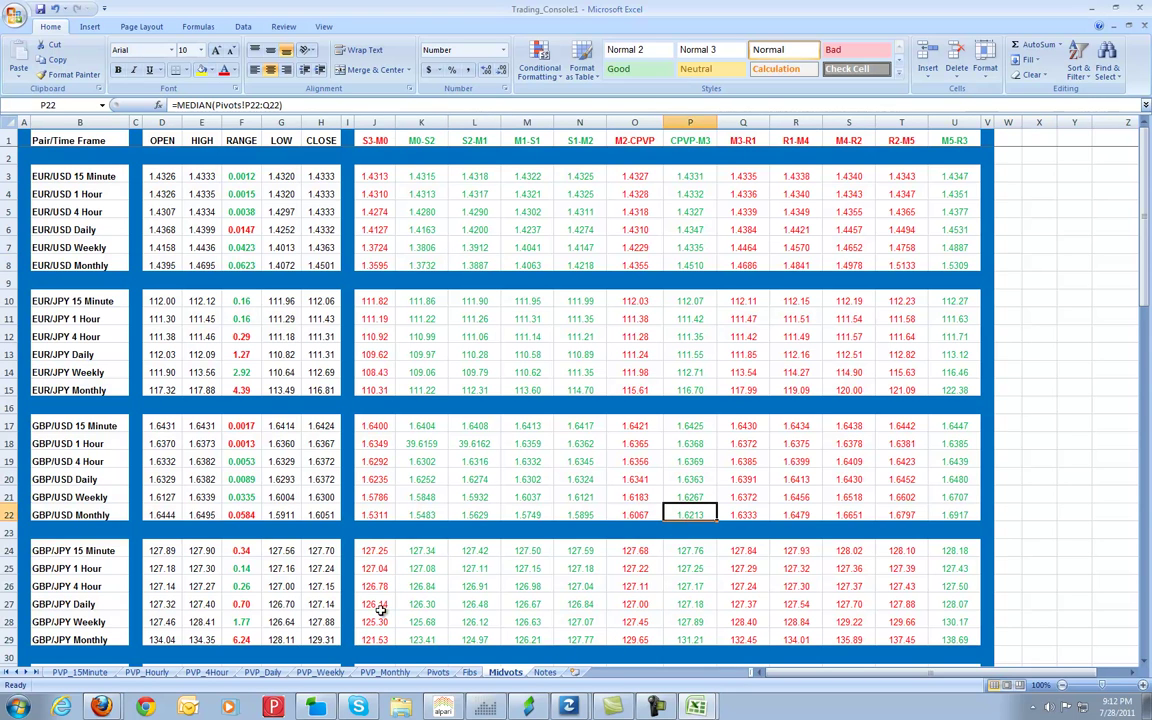
# Step: Compare the Pivots and Fibs sheets, checking M4 for EUR/USD 1 Hour and the EUR/USD Daily row on Pivots
pyautogui.click(444, 672)
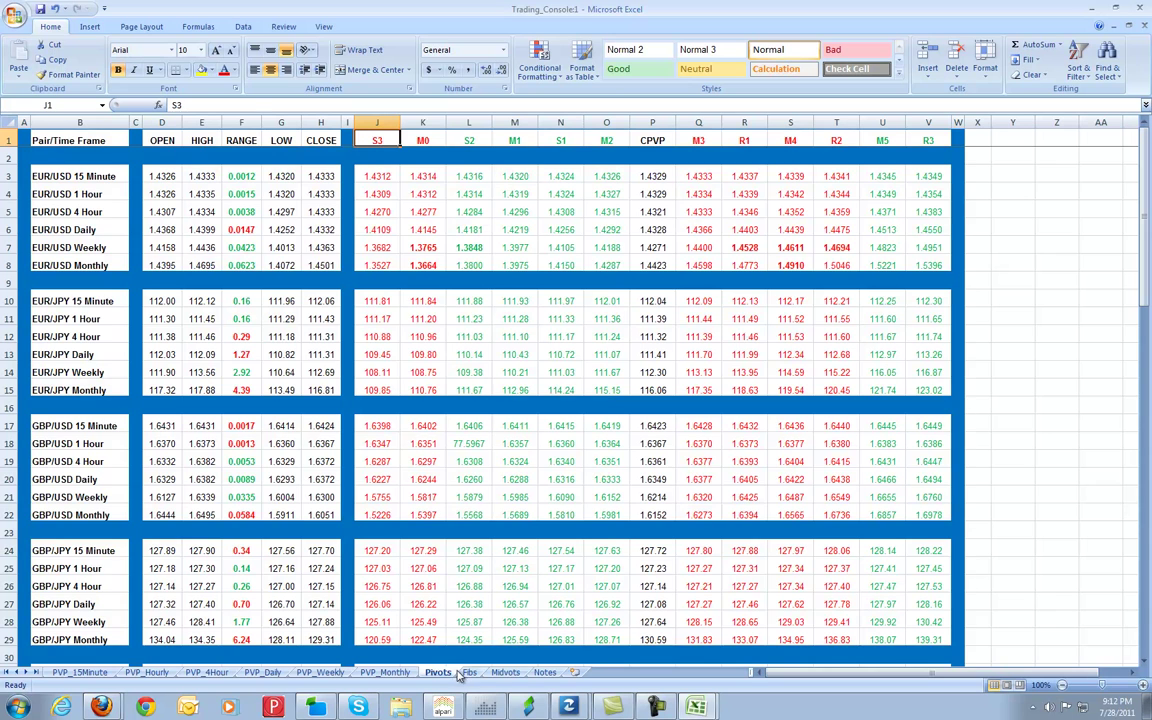
pyautogui.click(466, 673)
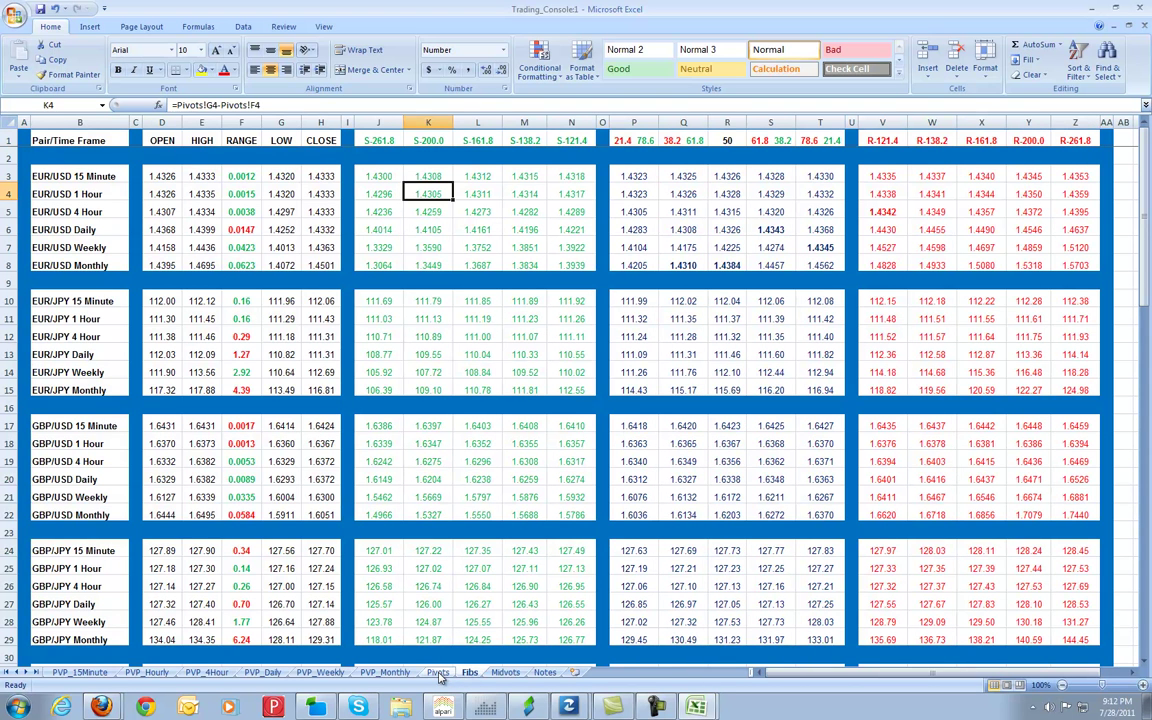
pyautogui.click(439, 674)
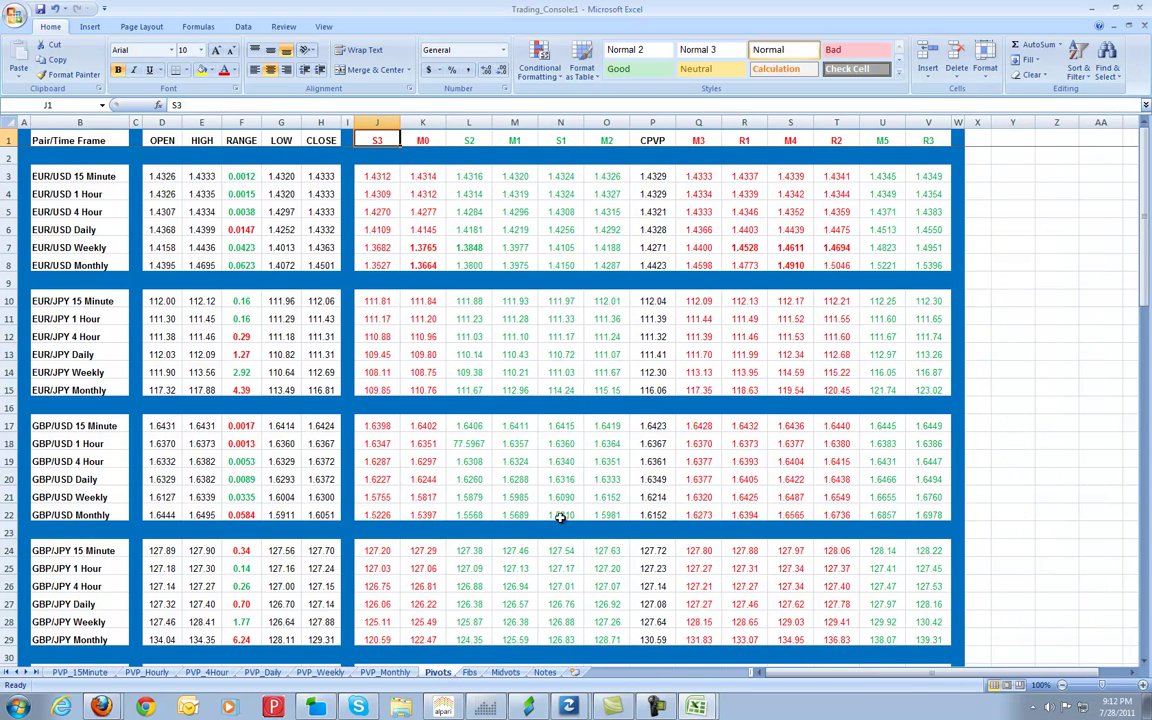
pyautogui.click(790, 194)
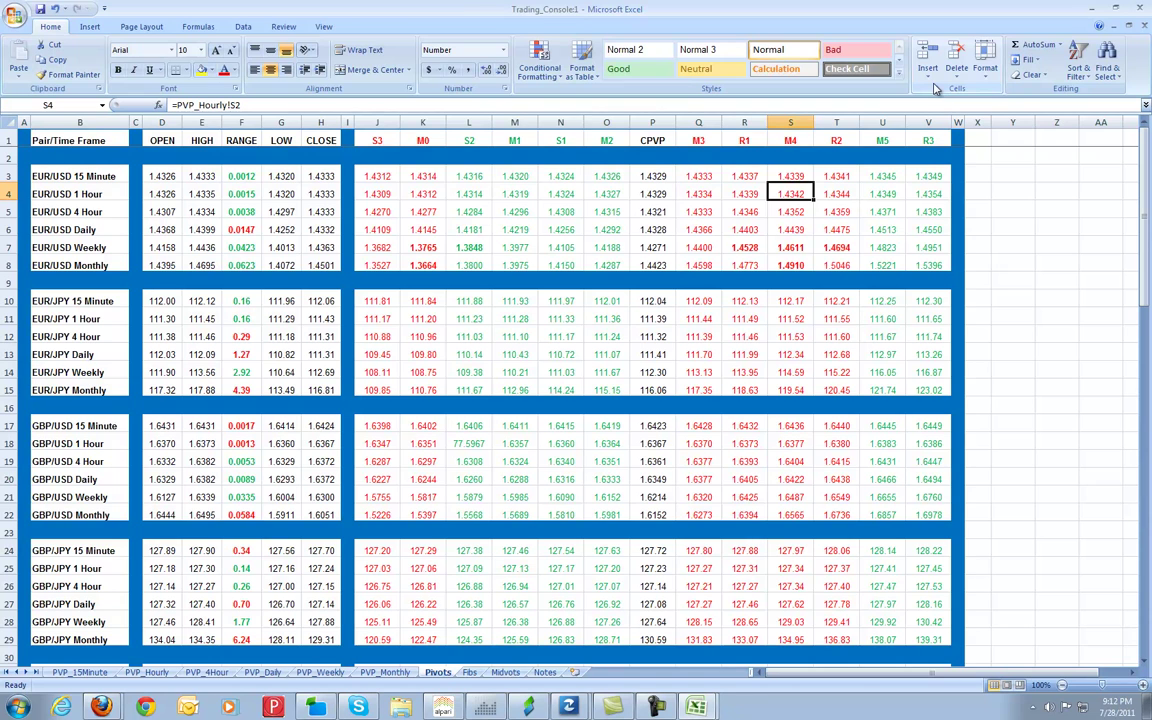
pyautogui.click(75, 229)
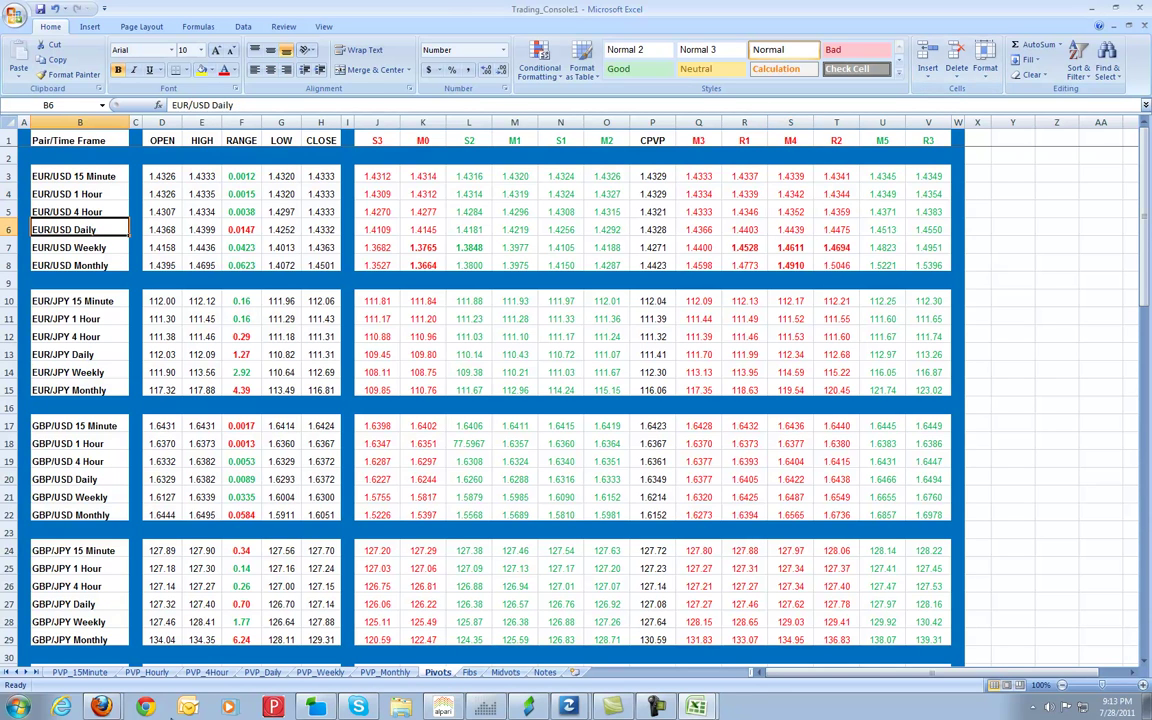
# Step: Review the PVP source sheets from PVP_Monthly down to PVP_15Minute, finishing on the PVP_Daily sheet
pyautogui.click(385, 673)
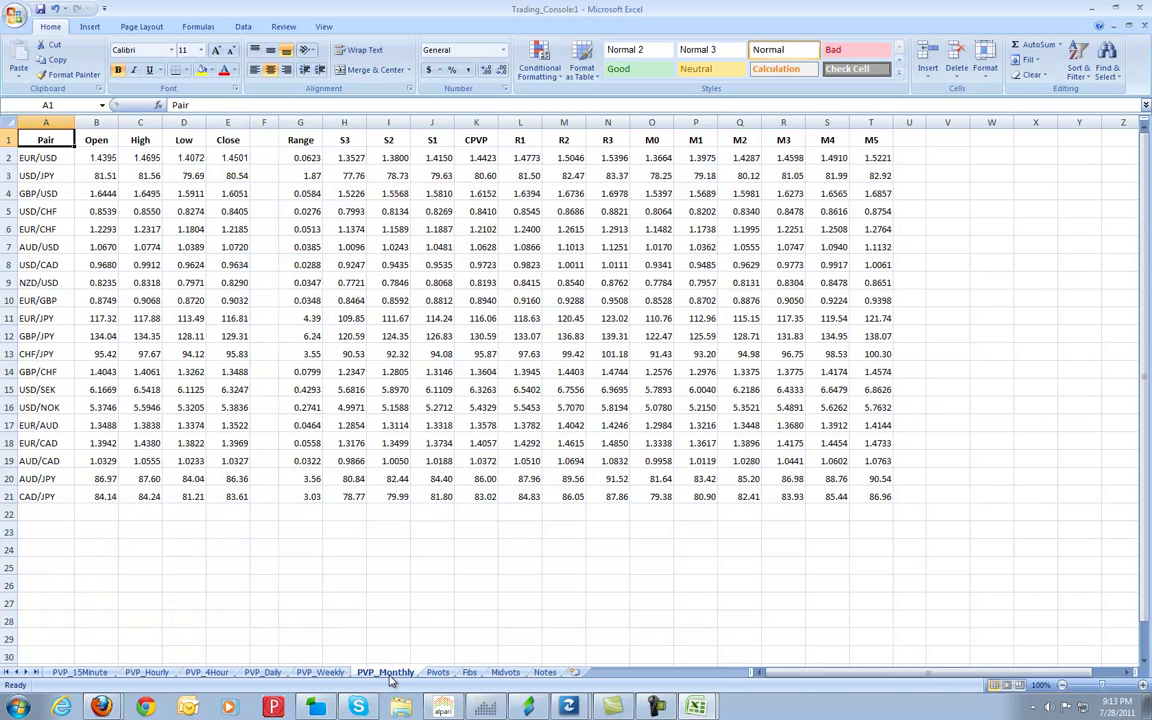
pyautogui.click(318, 673)
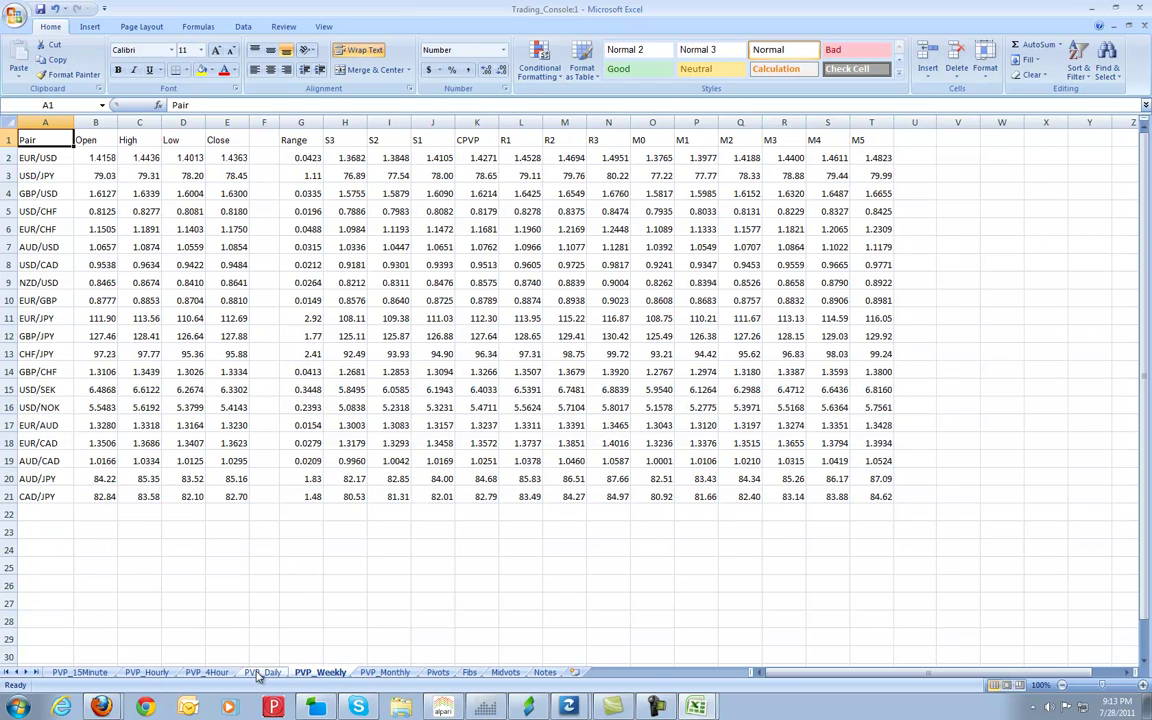
pyautogui.click(262, 673)
pyautogui.click(196, 674)
pyautogui.click(147, 673)
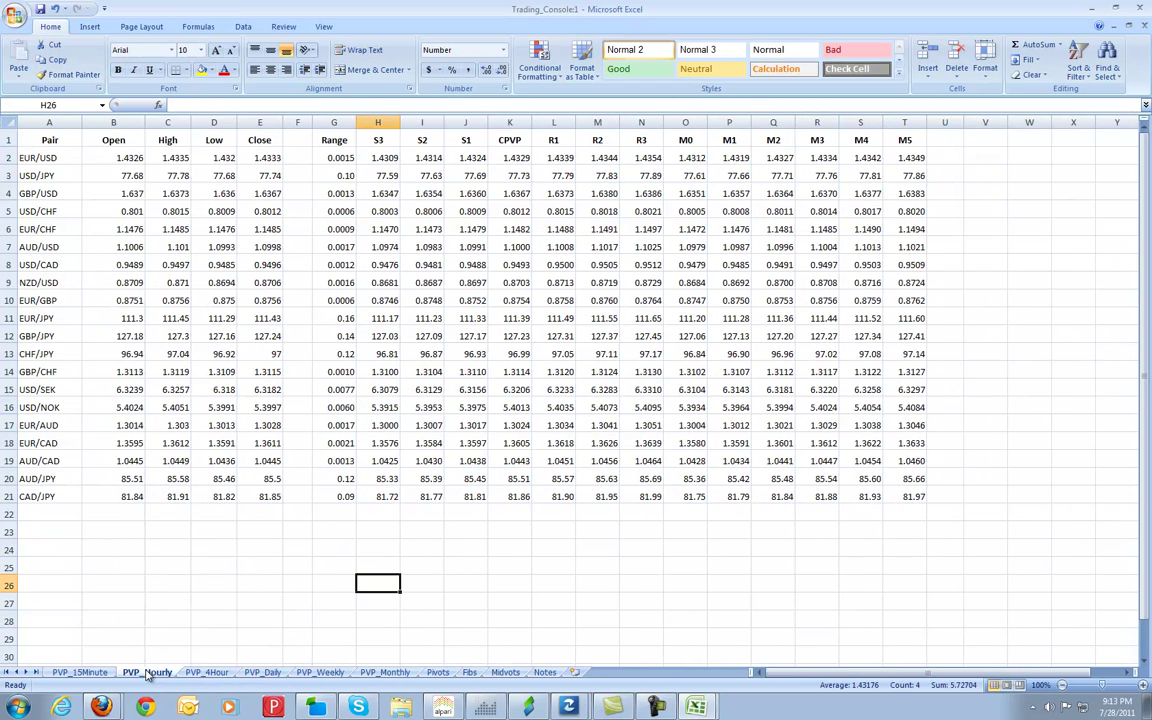
pyautogui.click(99, 676)
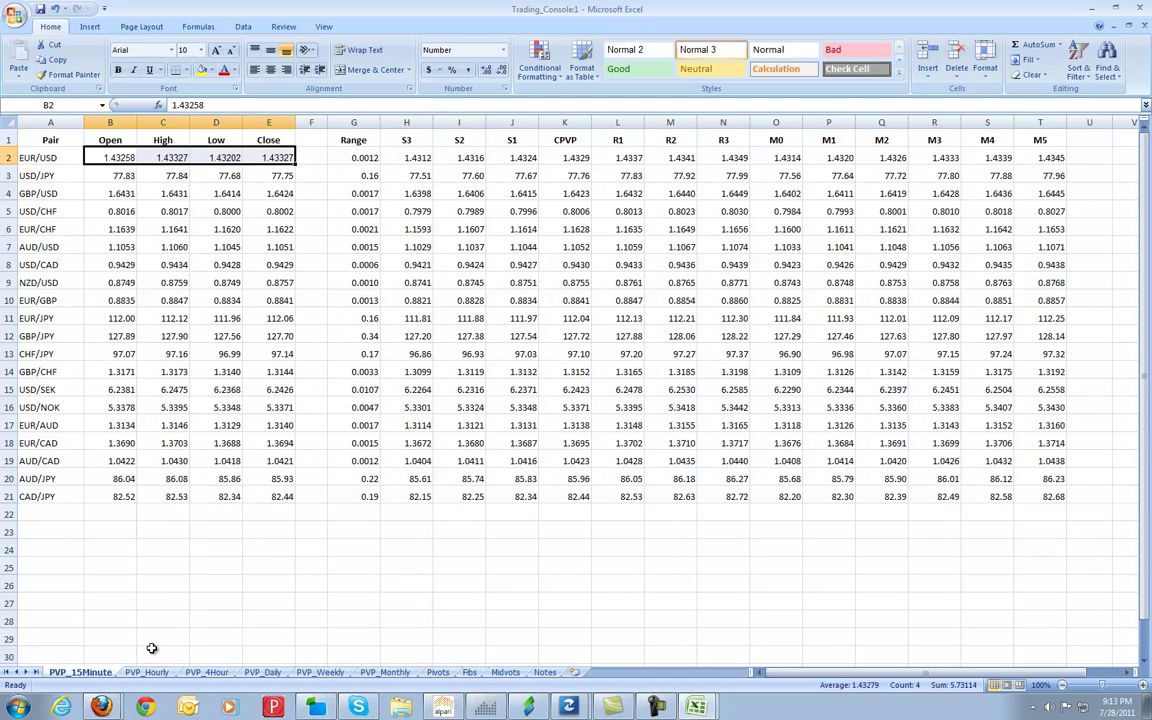
pyautogui.click(258, 673)
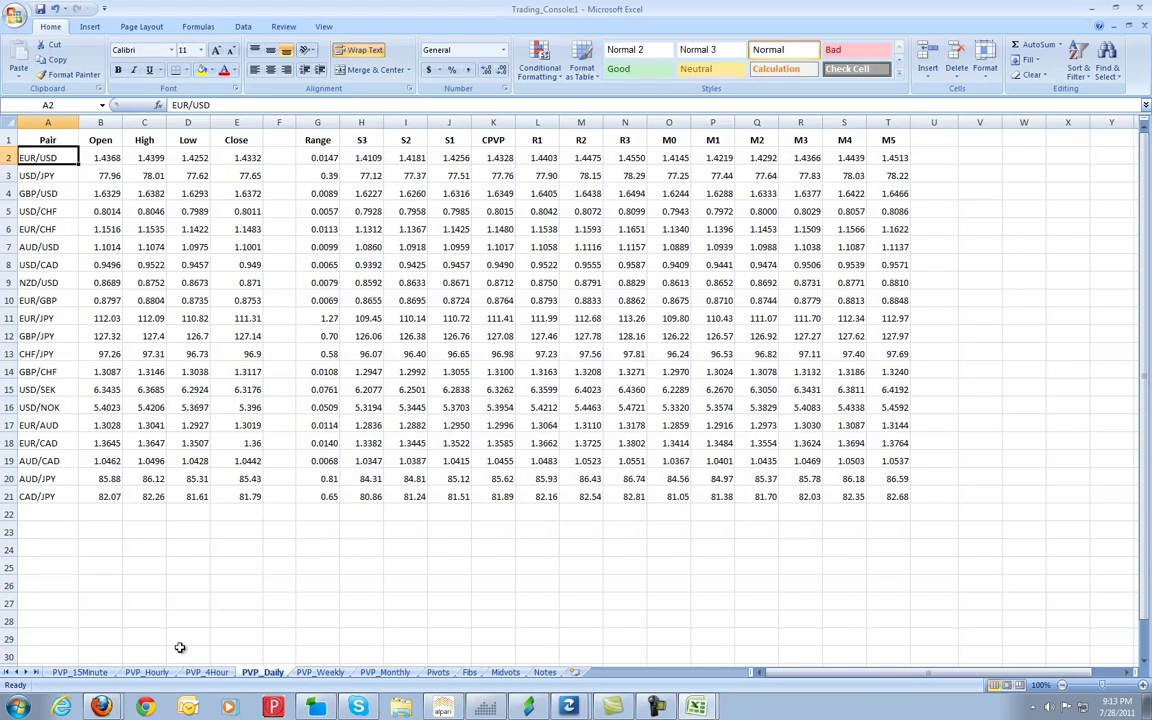
# Step: Switch to the Forex Factory window in Firefox and open the Forex Pivot Points bookmark in a new tab
pyautogui.moveTo(101, 707)
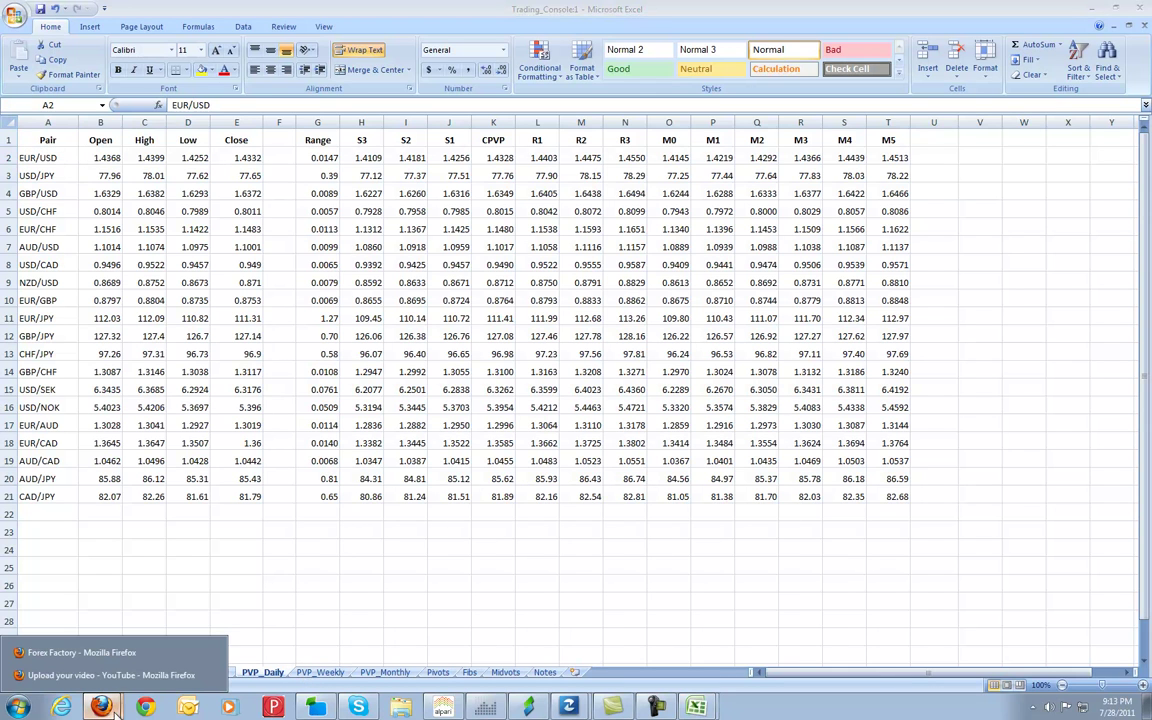
pyautogui.click(143, 656)
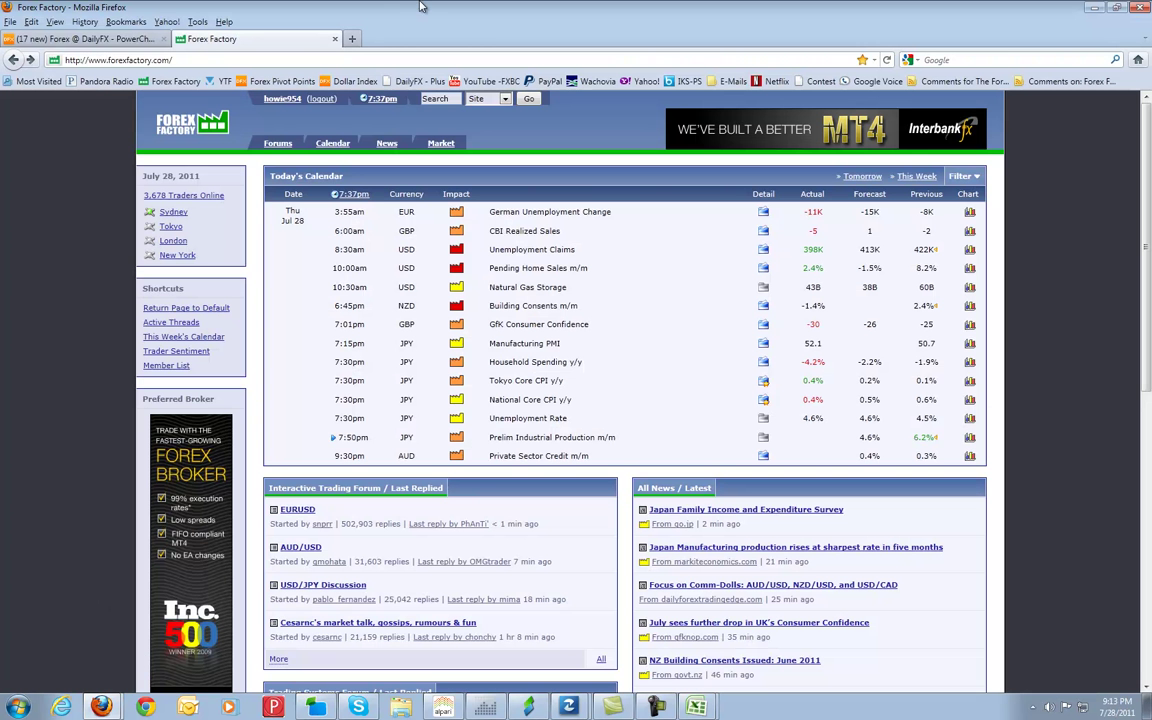
pyautogui.rightClick(261, 88)
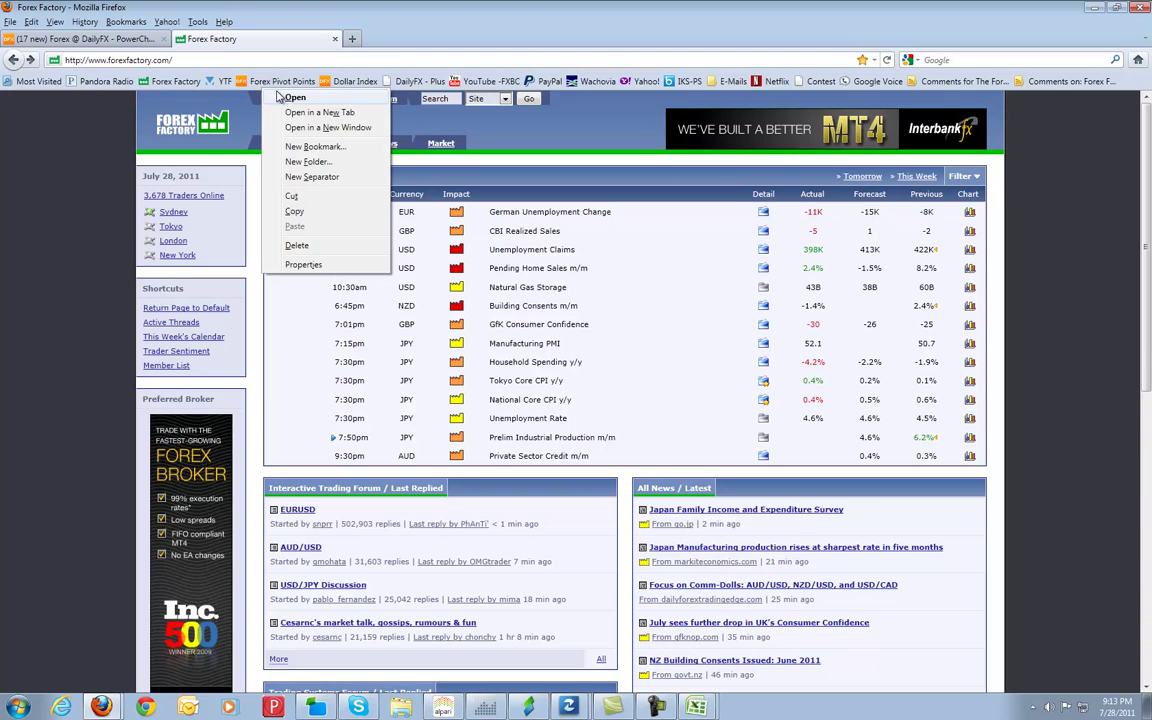
pyautogui.click(305, 113)
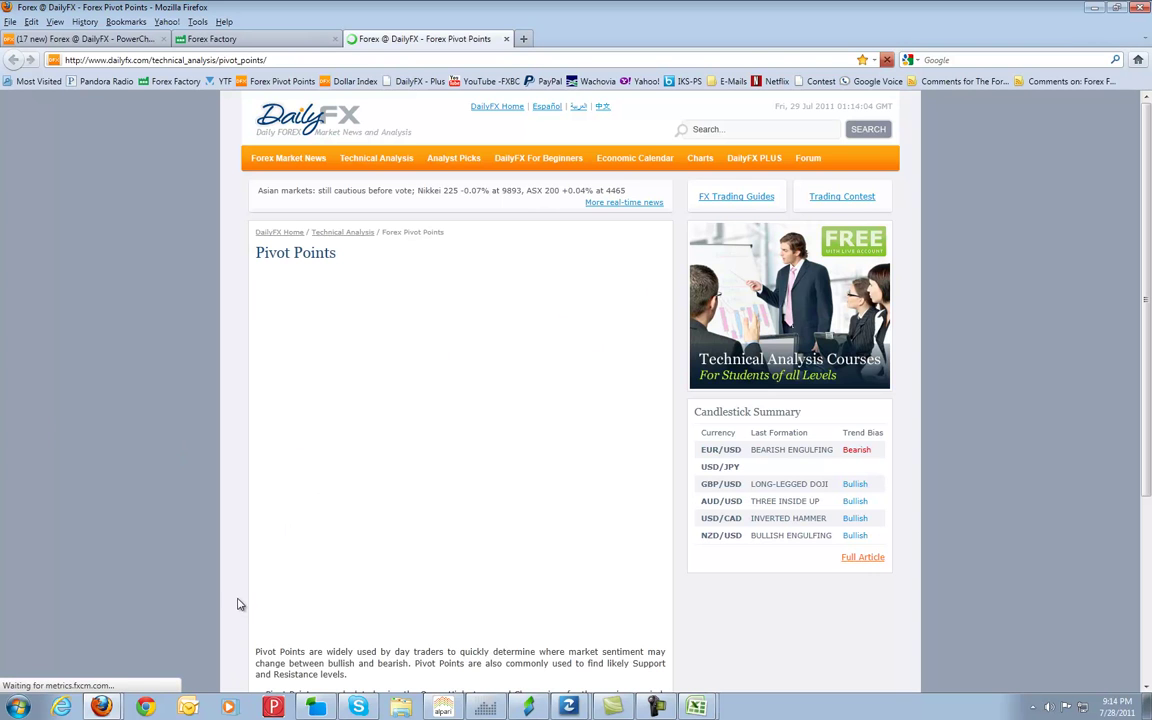
pyautogui.scroll(-3, 176, 405)
pyautogui.scroll(3, 177, 396)
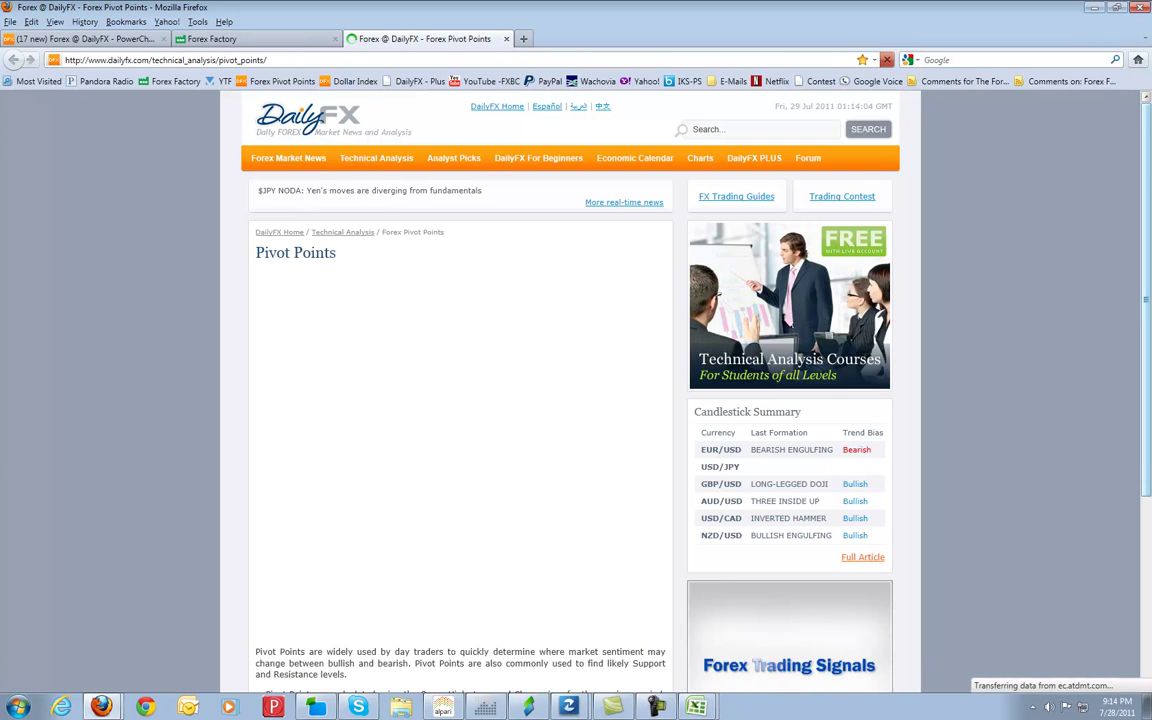
pyautogui.scroll(-1, 373, 470)
pyautogui.scroll(1, 390, 470)
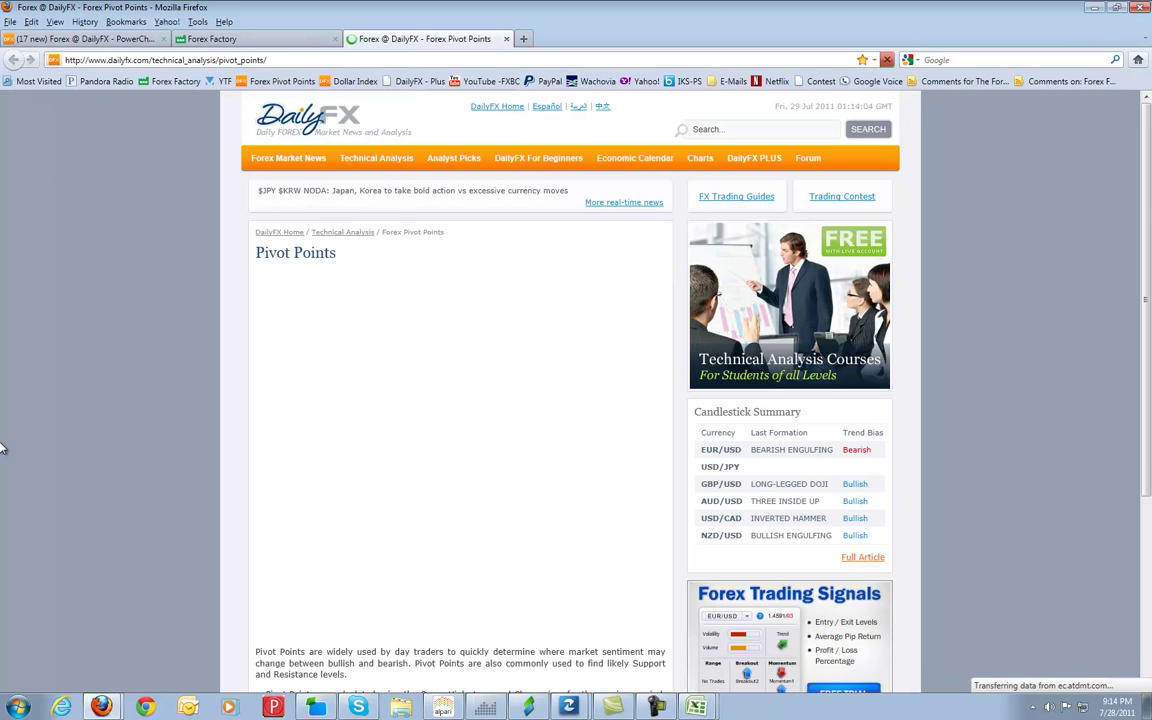
pyautogui.scroll(-3, 167, 430)
pyautogui.scroll(3, 167, 428)
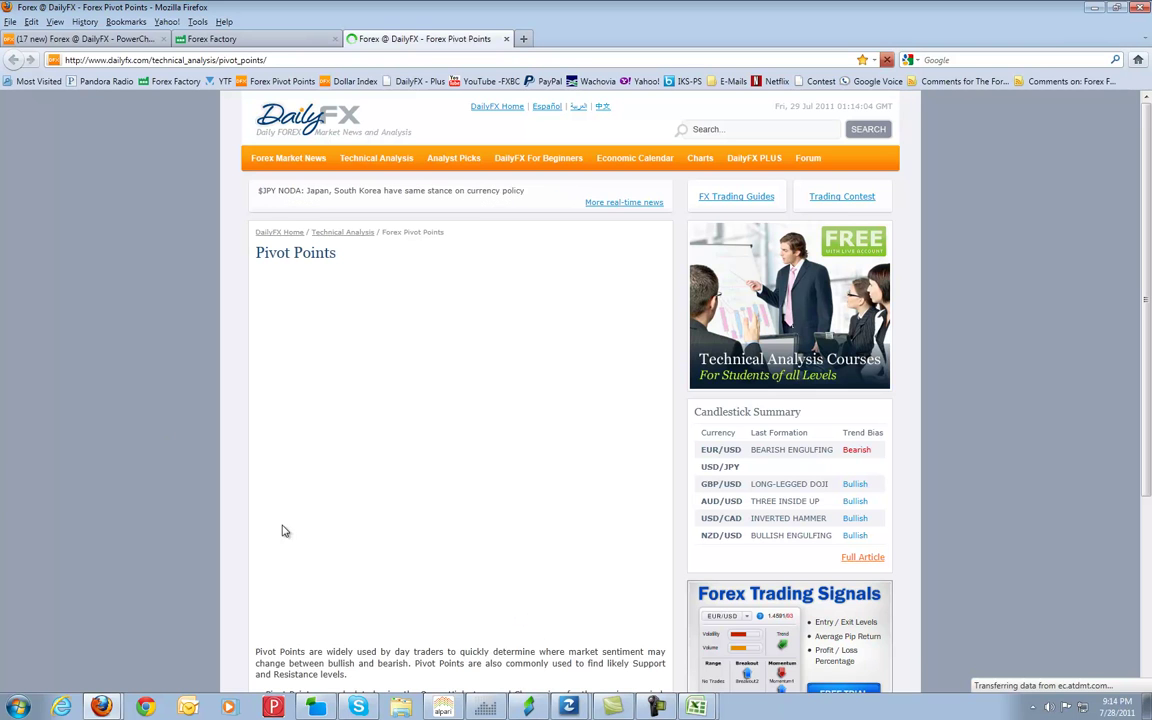
# Step: Switch to the detached Dollar Index window, examine the USDOLLAR 15-minute chart's recent price history, and minimize it again
pyautogui.click(487, 709)
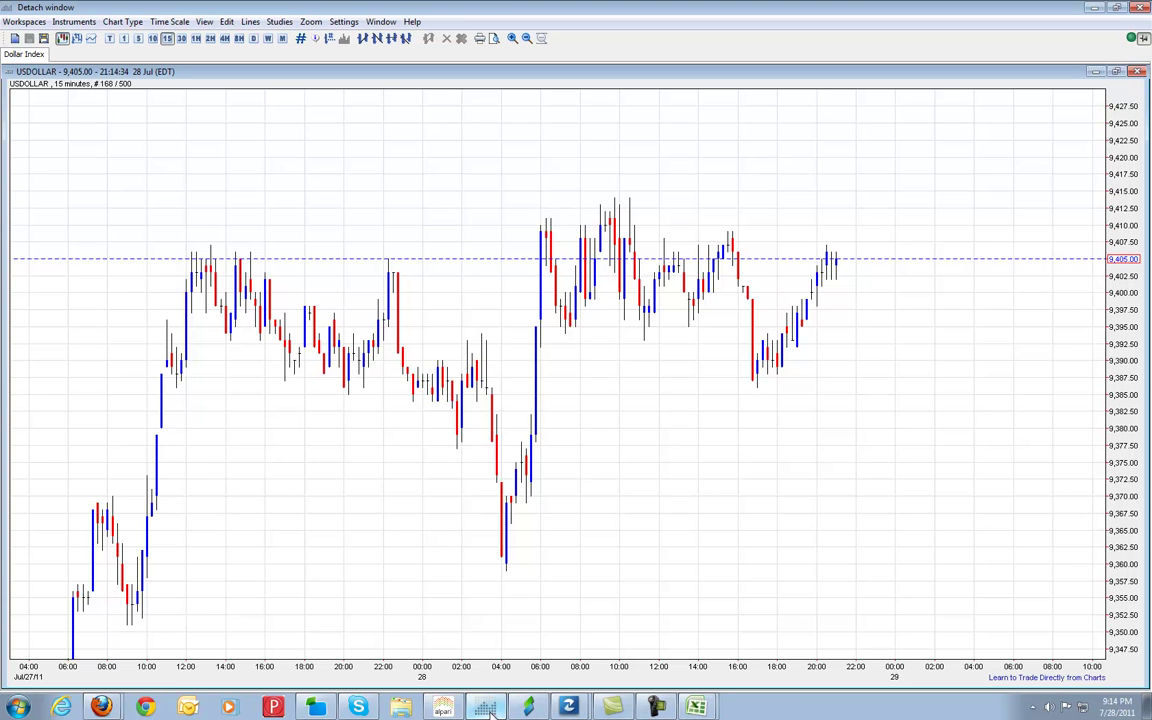
pyautogui.moveTo(255, 563); pyautogui.dragTo(715, 391)
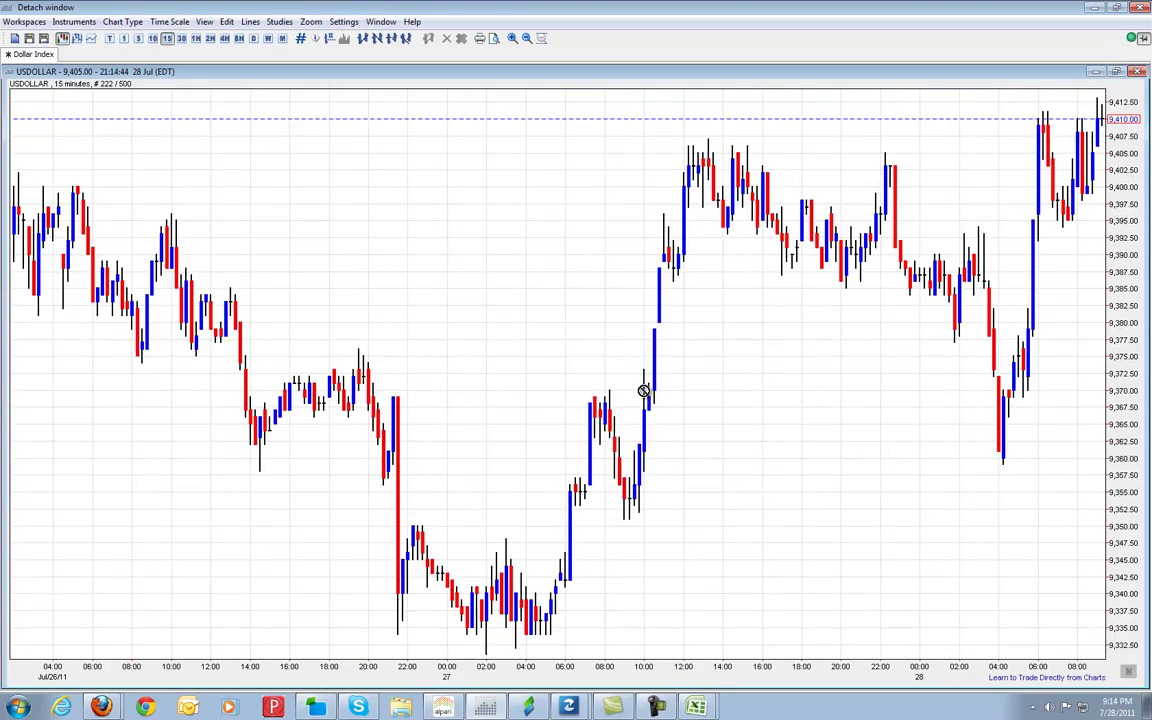
pyautogui.scroll(-5, 618, 376)
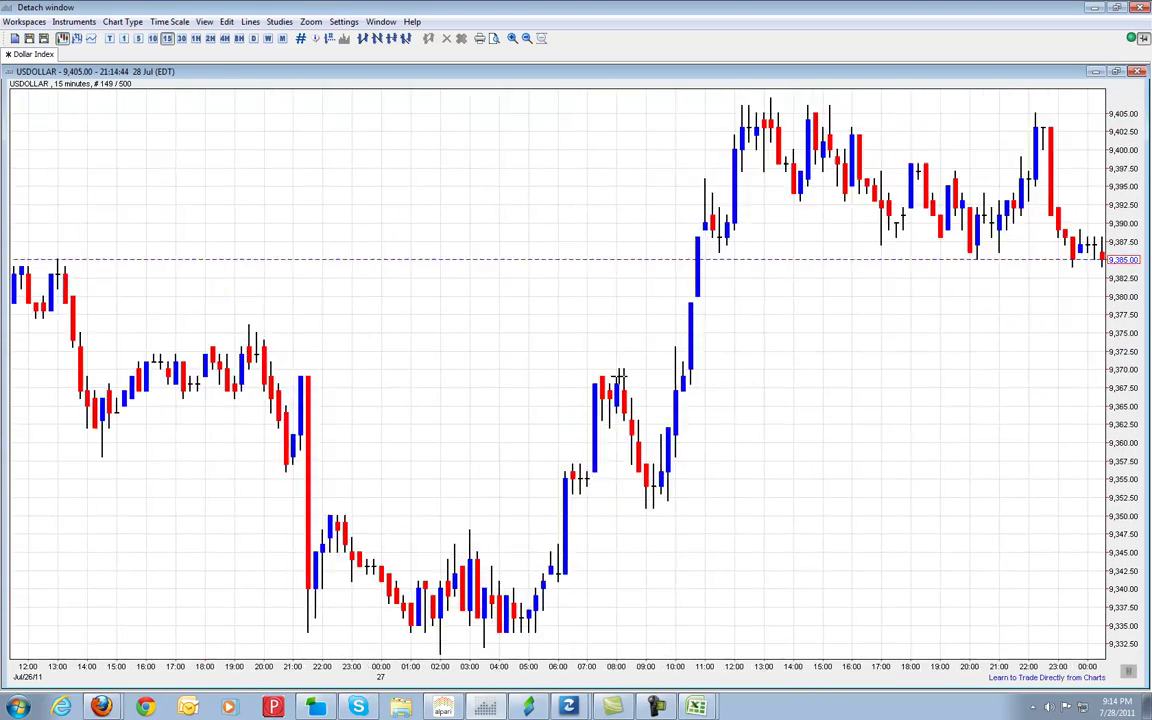
pyautogui.scroll(3, 618, 376)
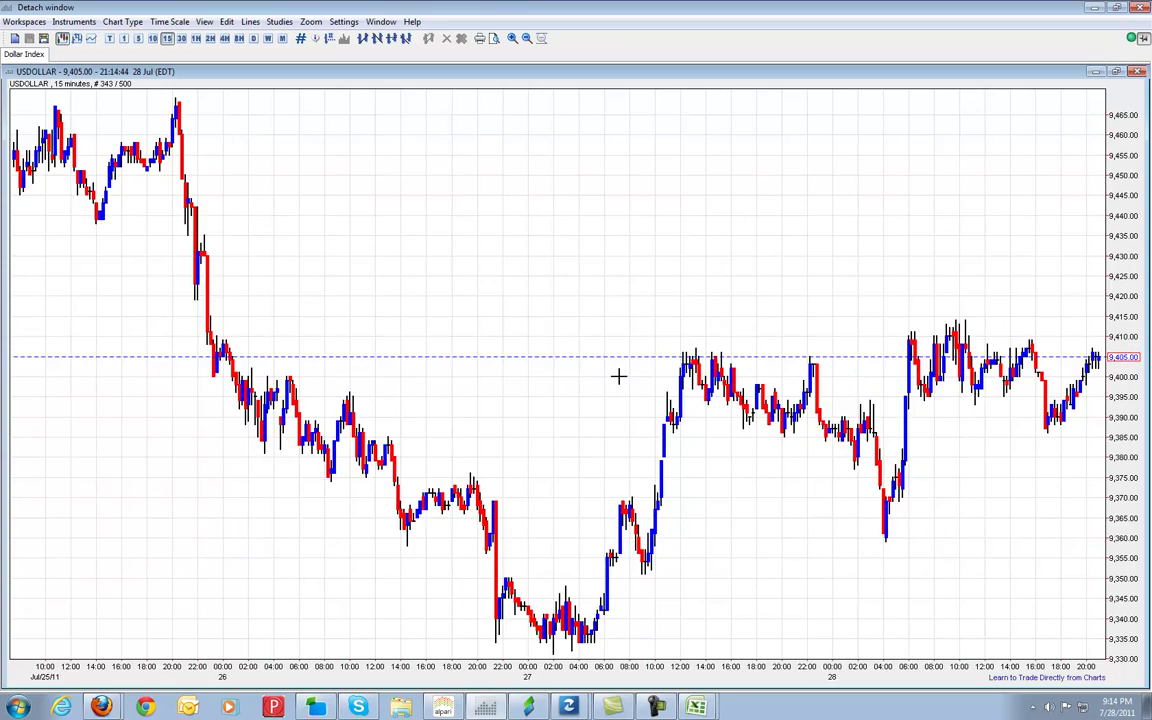
pyautogui.moveTo(773, 245); pyautogui.dragTo(516, 301)
pyautogui.scroll(-3, 516, 301)
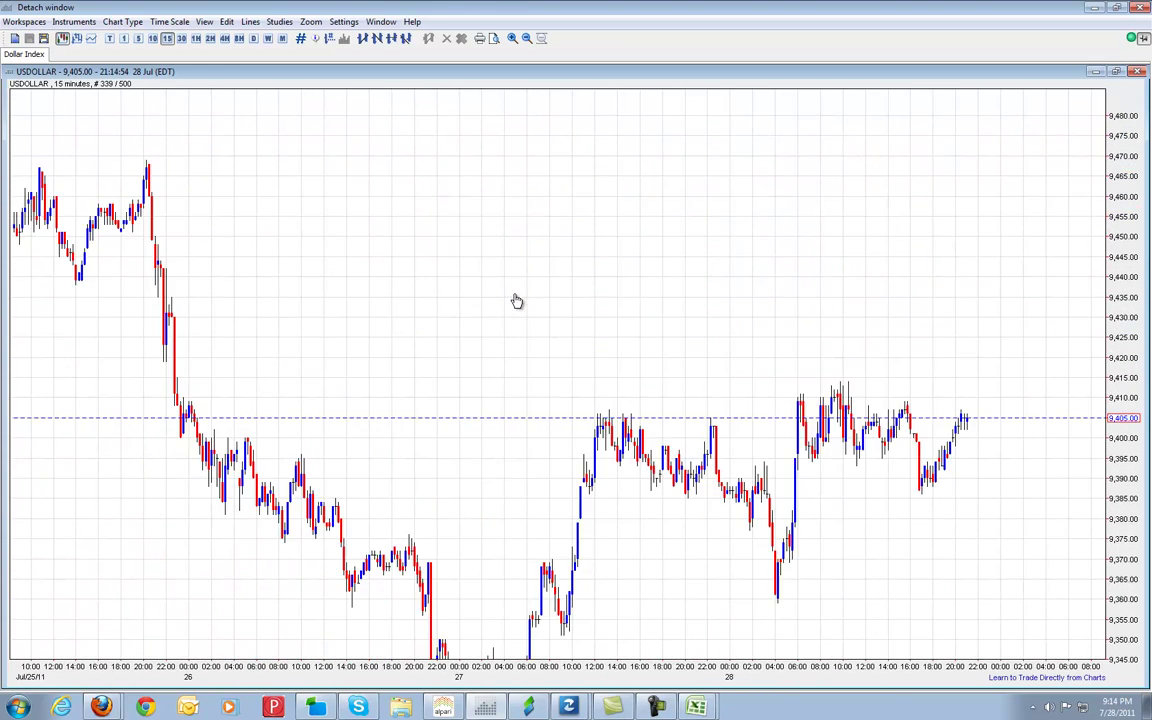
pyautogui.moveTo(638, 552); pyautogui.dragTo(585, 520)
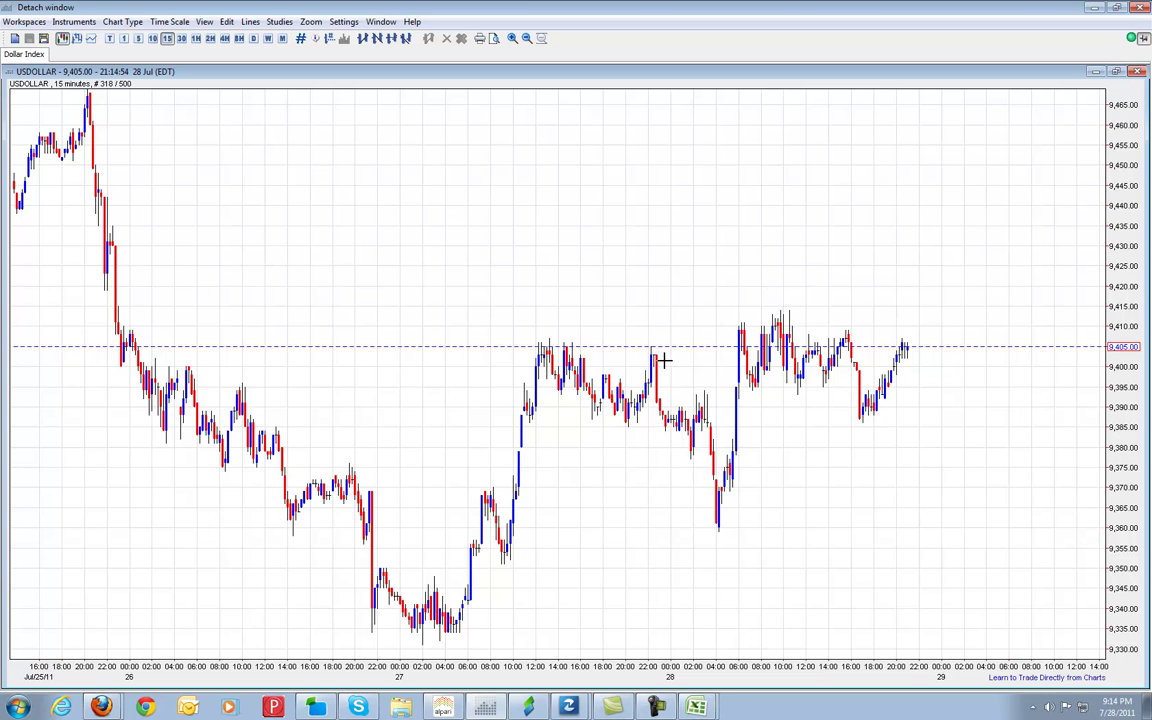
pyautogui.click(1093, 7)
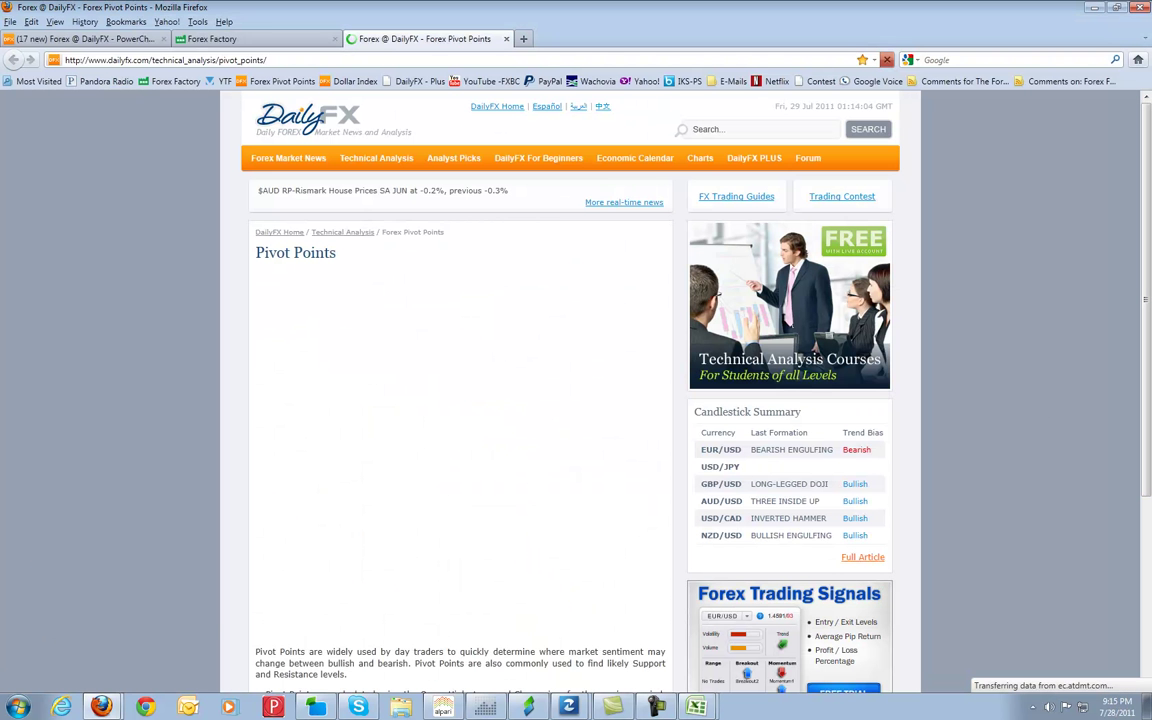
# Step: Reload the DailyFX Pivot Points page until its price table loads
pyautogui.rightClick(90, 299)
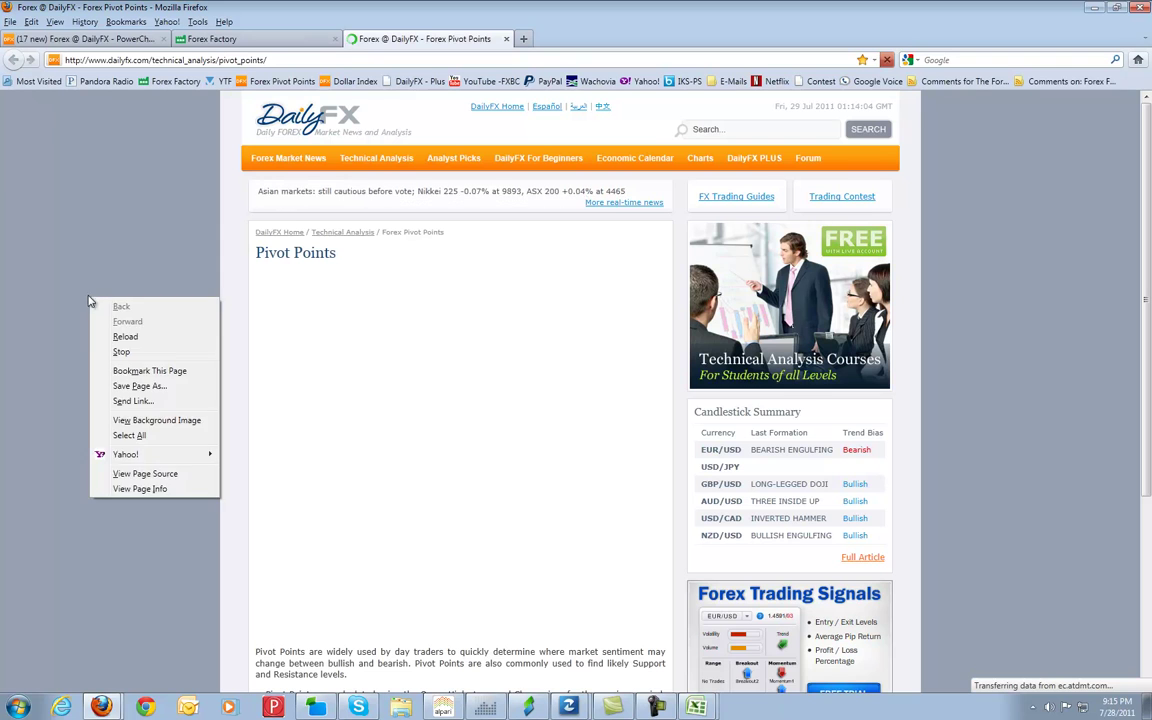
pyautogui.click(139, 342)
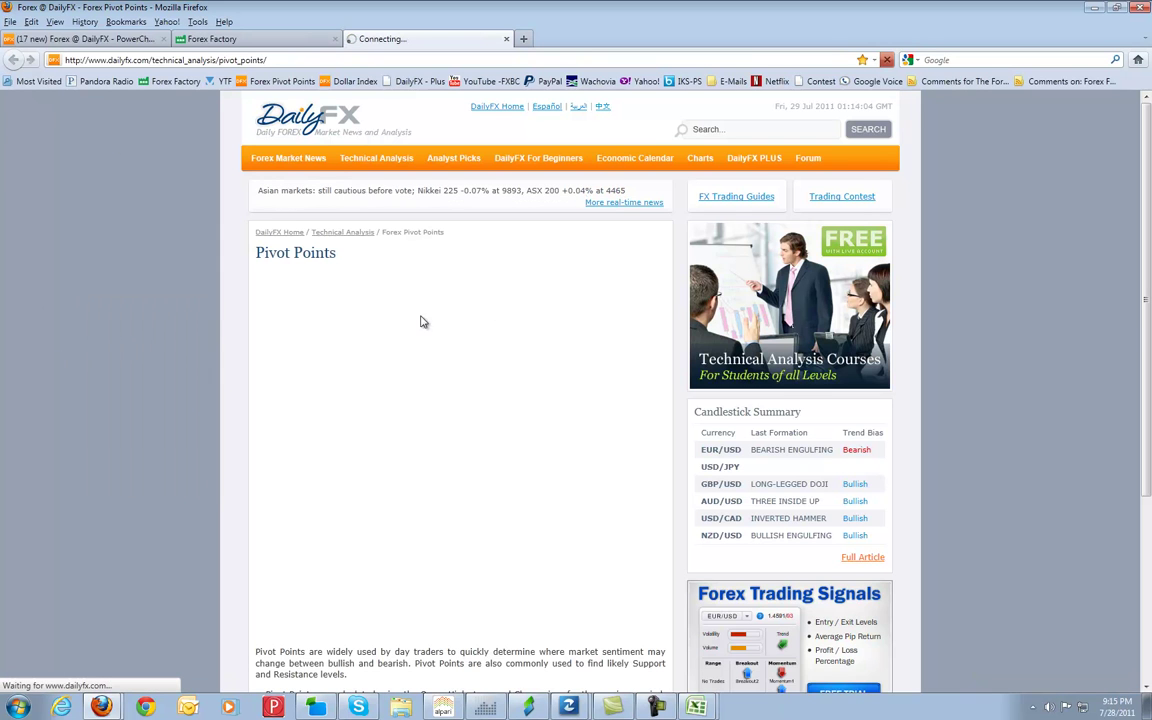
pyautogui.scroll(-5, 432, 257)
pyautogui.scroll(5, 432, 257)
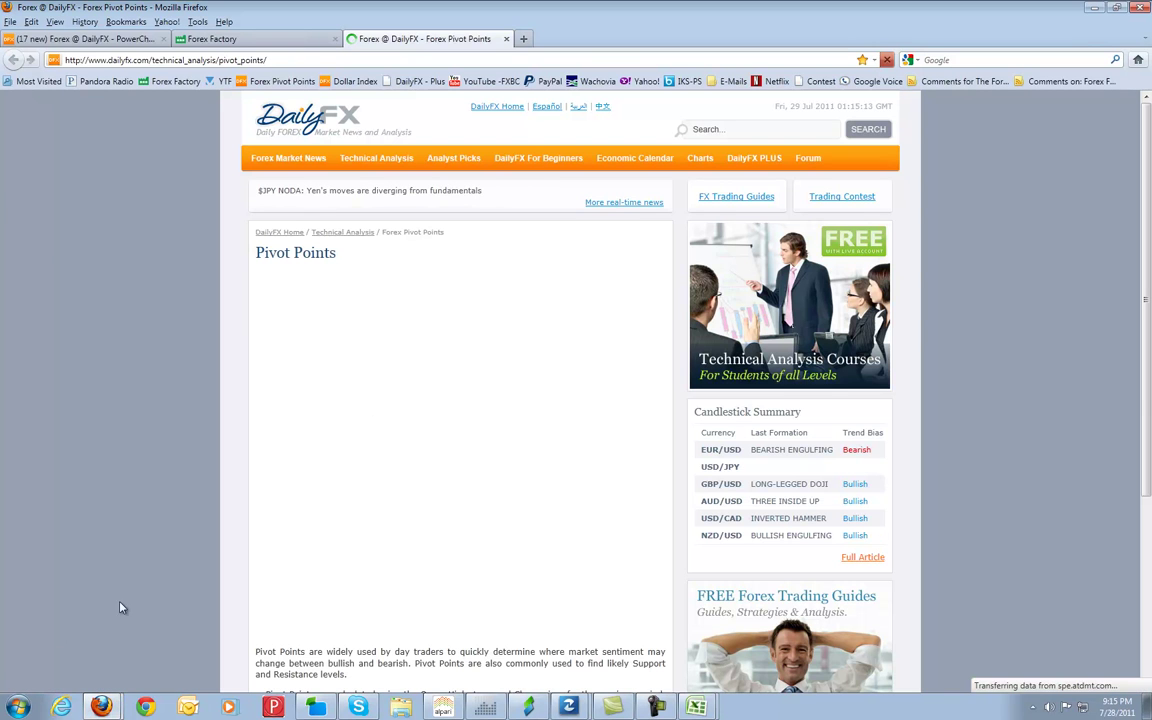
pyautogui.rightClick(152, 477)
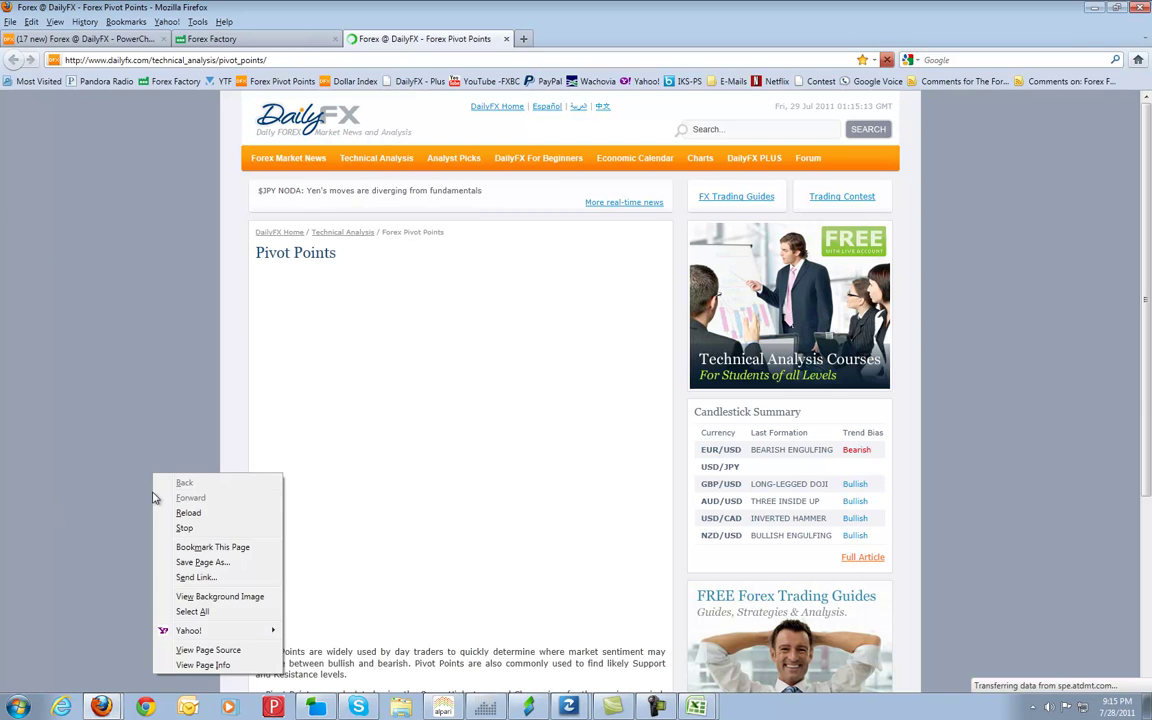
pyautogui.click(212, 513)
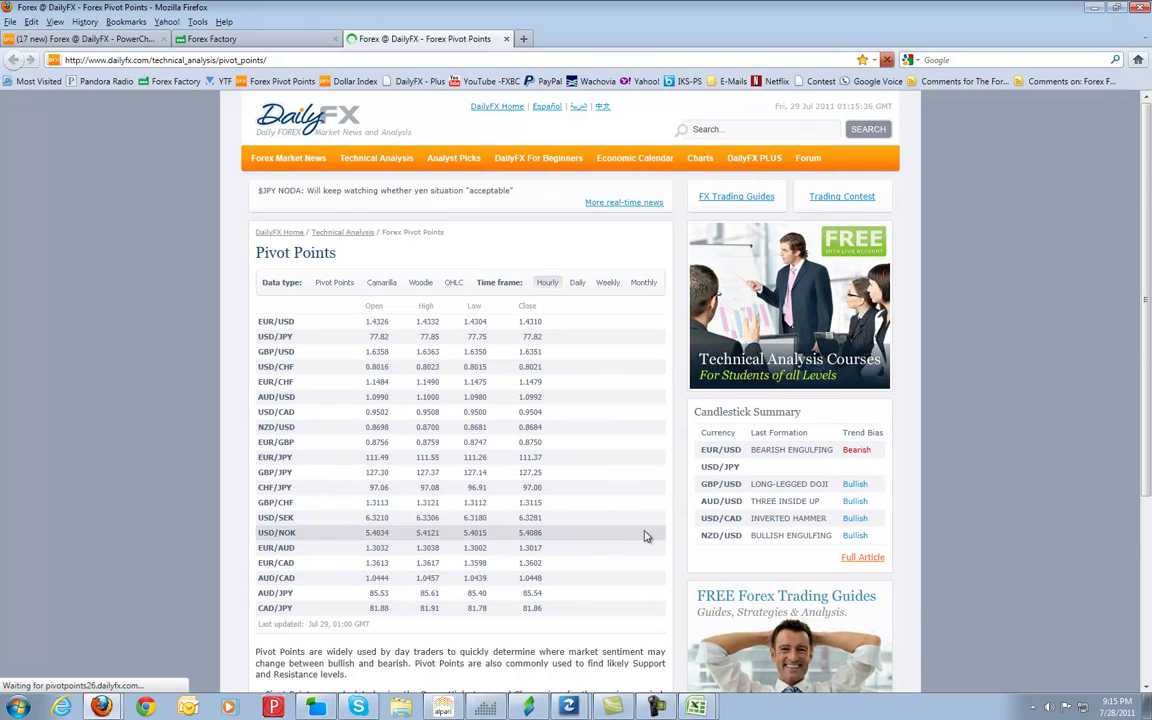
# Step: Review the OHLC prices for the Monthly, Weekly and Daily time frames, finishing on the Hourly table
pyautogui.scroll(-1, 648, 530)
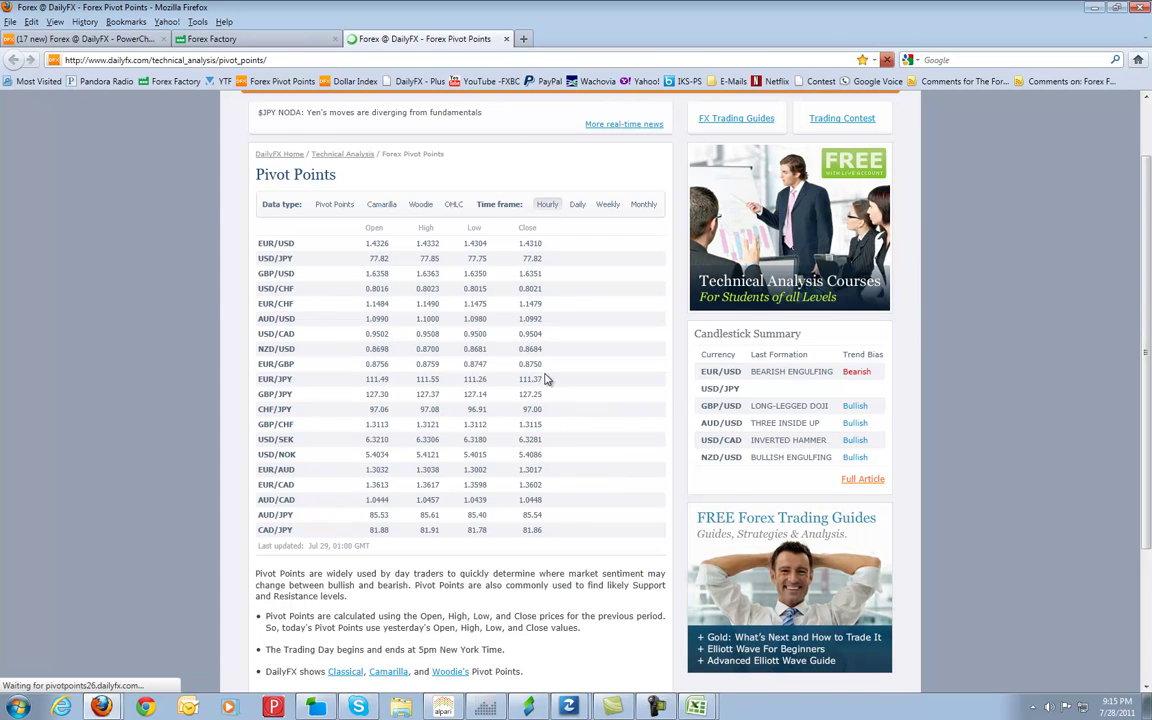
pyautogui.scroll(1, 545, 379)
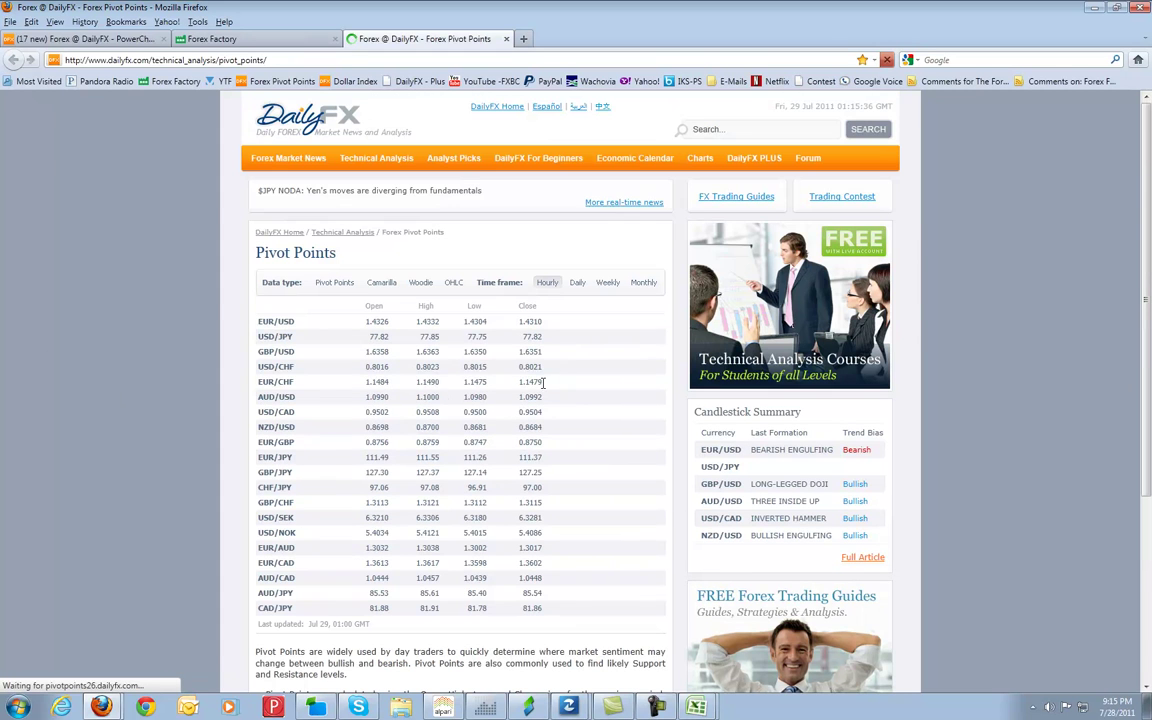
pyautogui.click(453, 285)
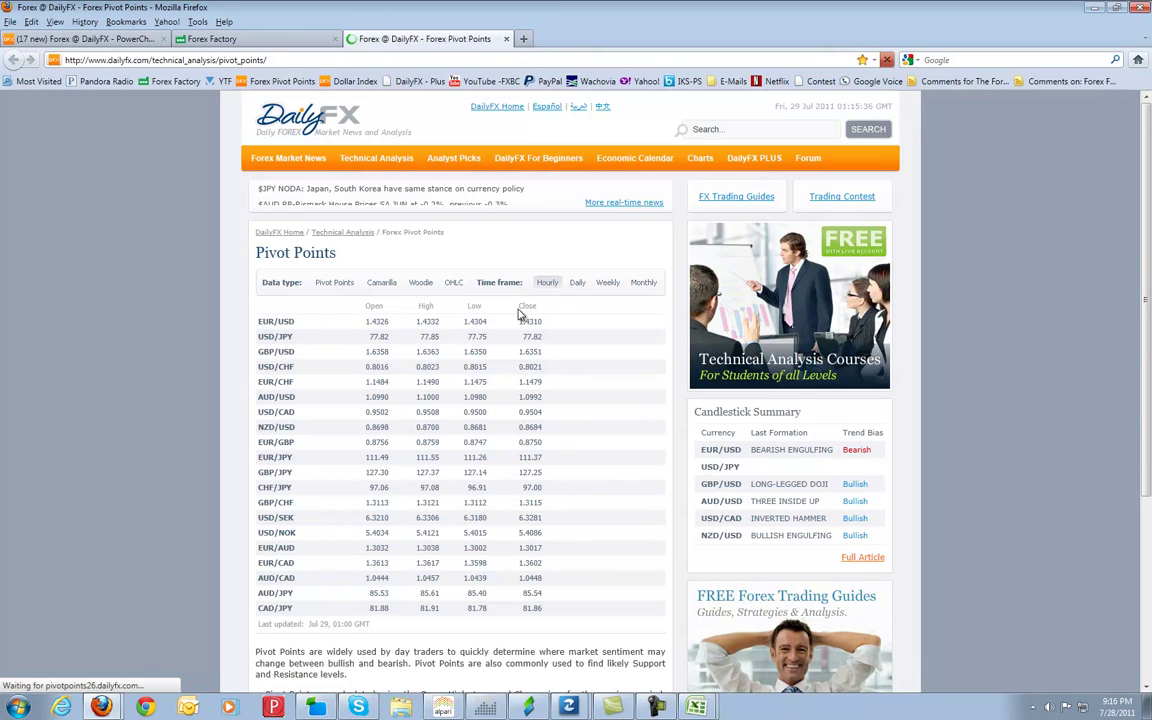
pyautogui.click(548, 286)
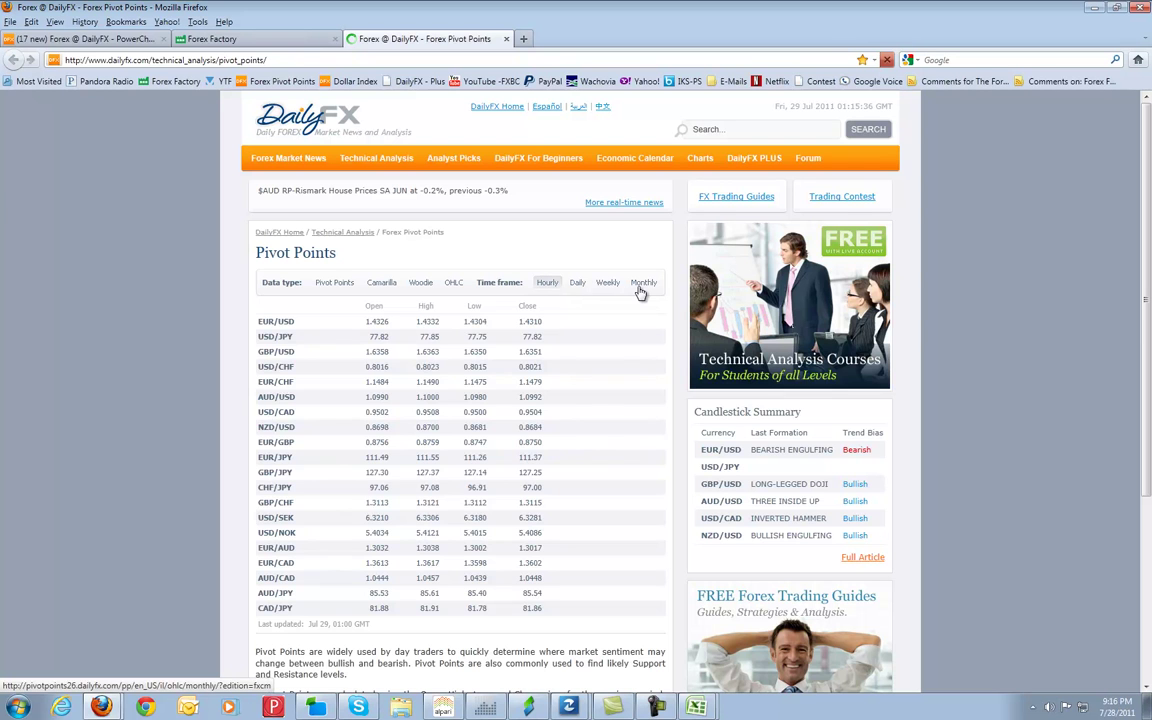
pyautogui.click(641, 286)
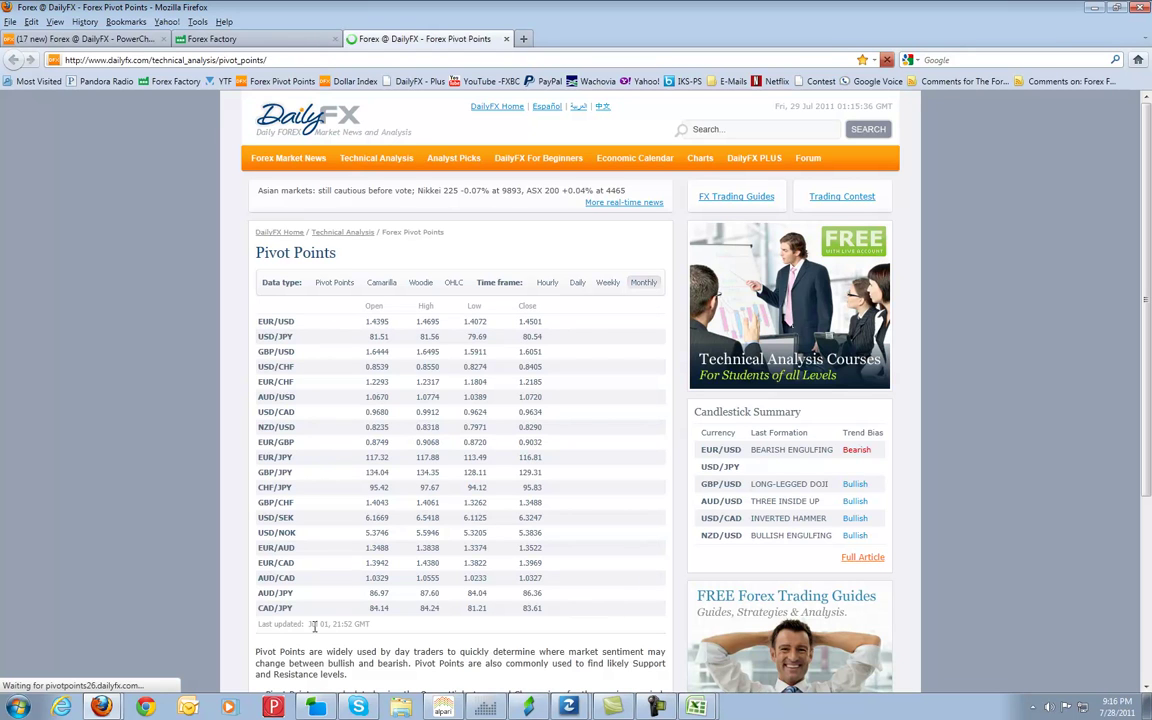
pyautogui.click(608, 283)
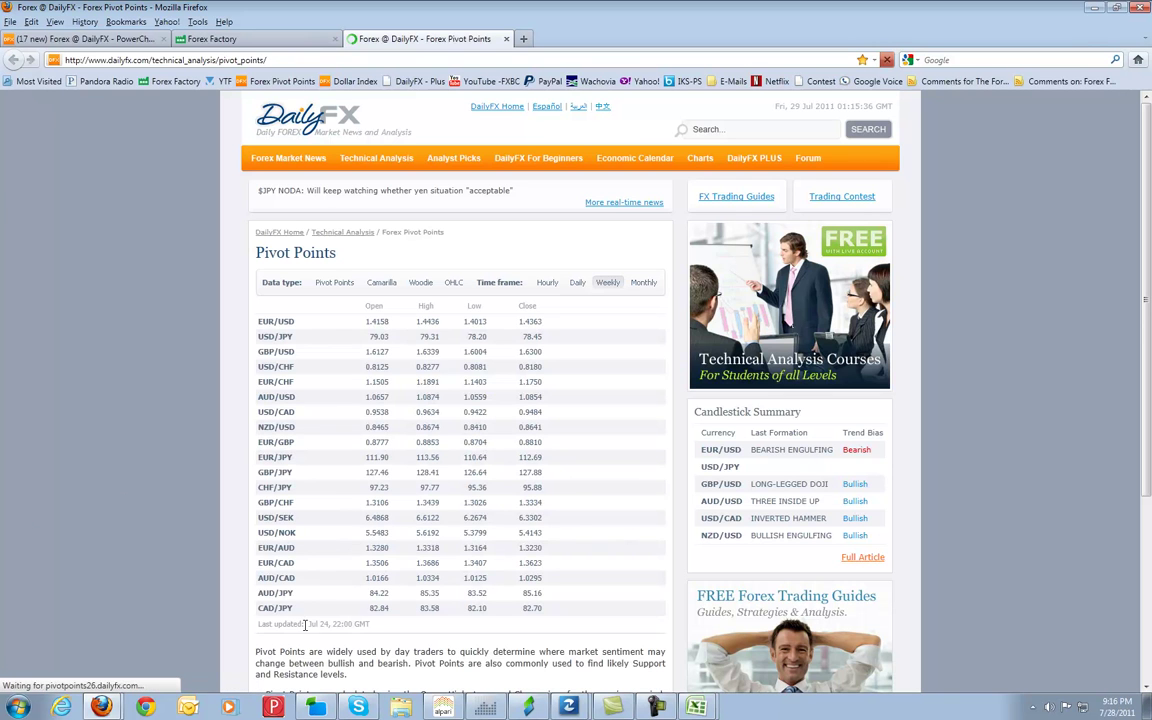
pyautogui.click(579, 285)
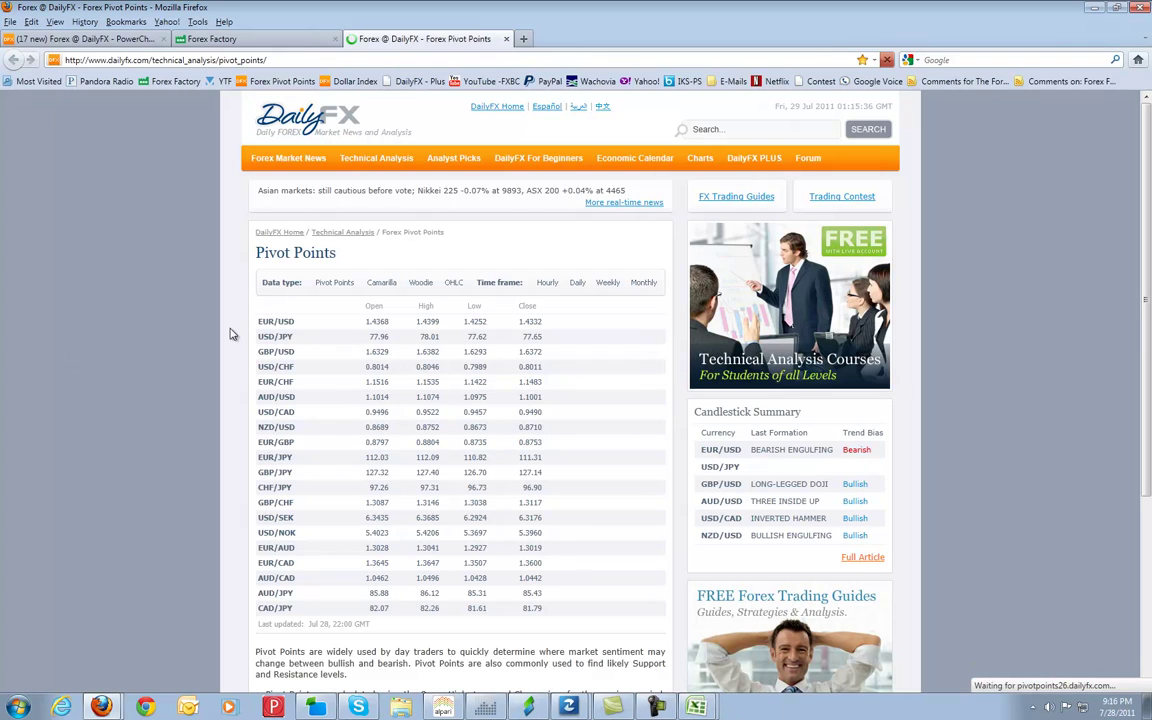
pyautogui.moveTo(511, 211)
pyautogui.click(547, 285)
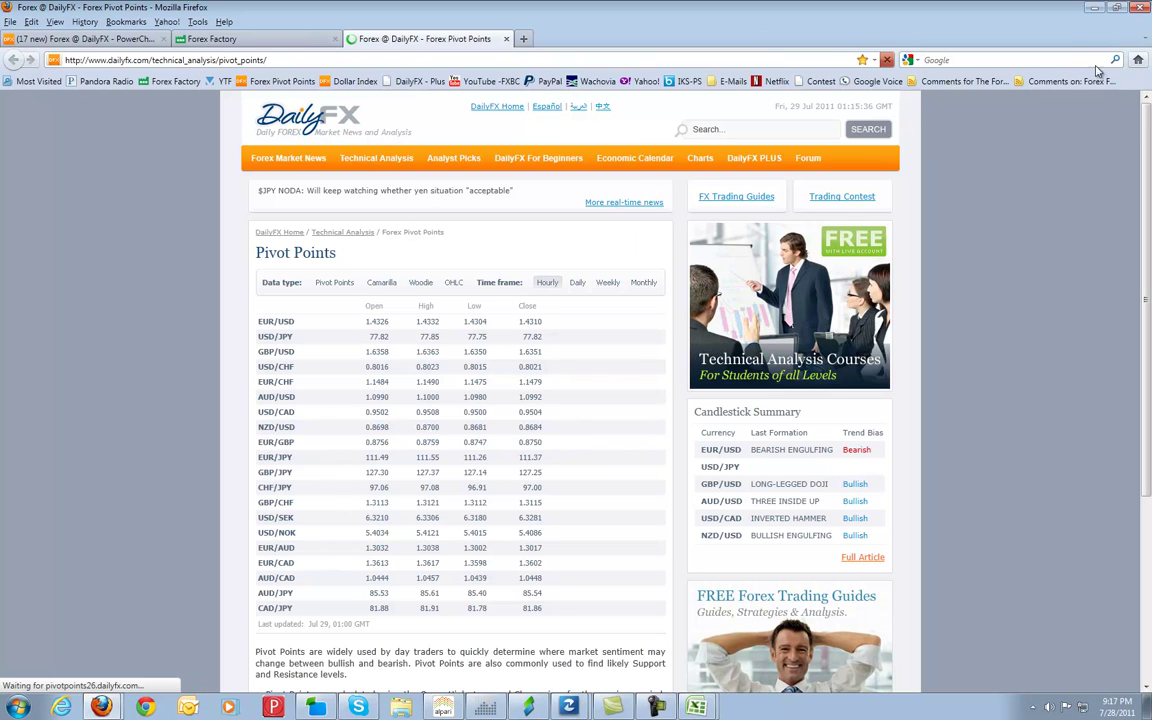
# Step: Inspect the browser's Advanced Network cache and offline storage options, closing the dialog without saving
pyautogui.hotkey('ctrl', 'a')
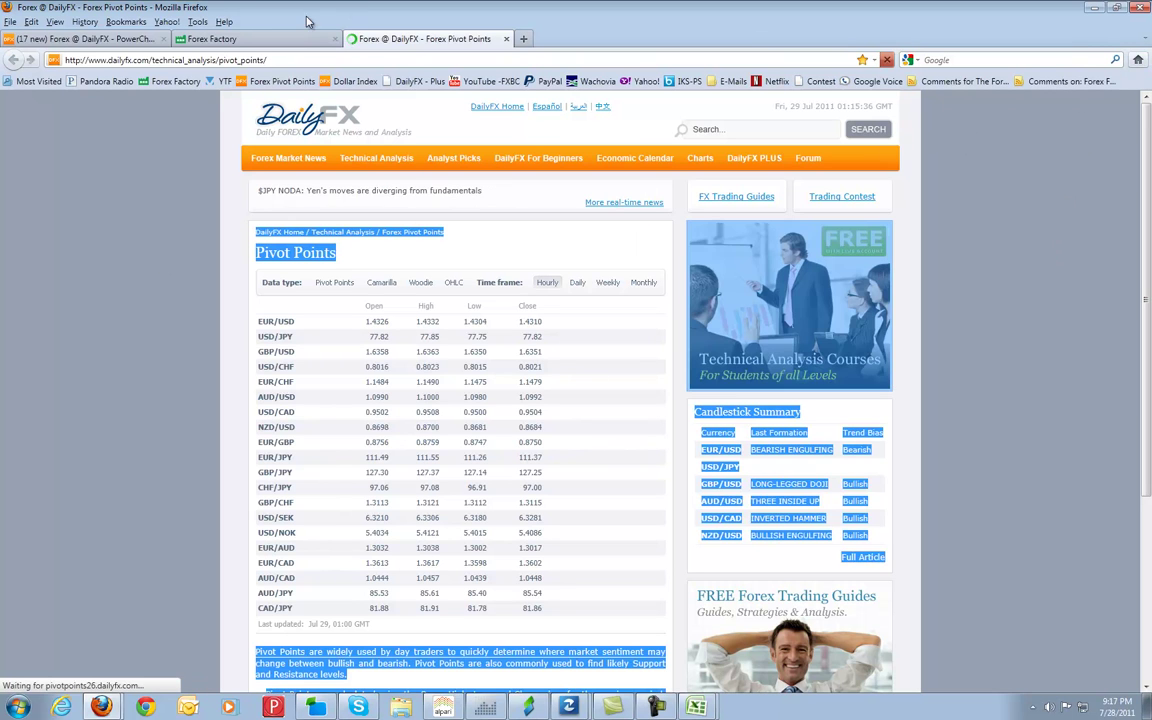
pyautogui.click(197, 21)
pyautogui.click(188, 171)
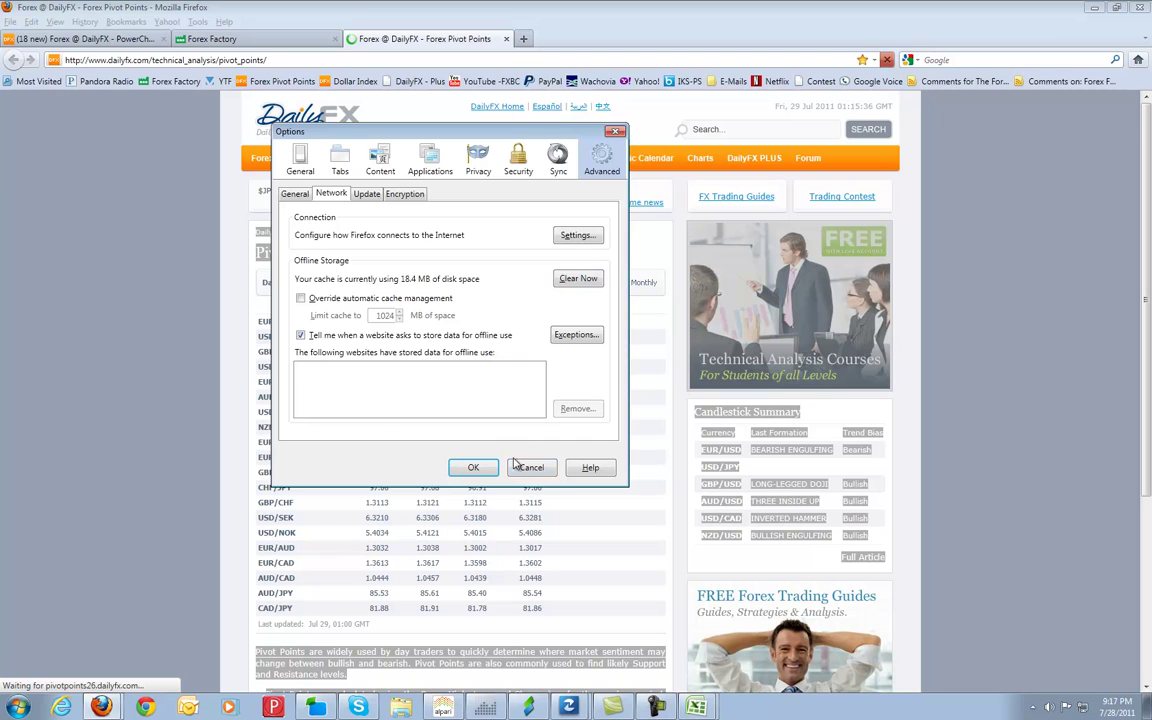
pyautogui.click(530, 468)
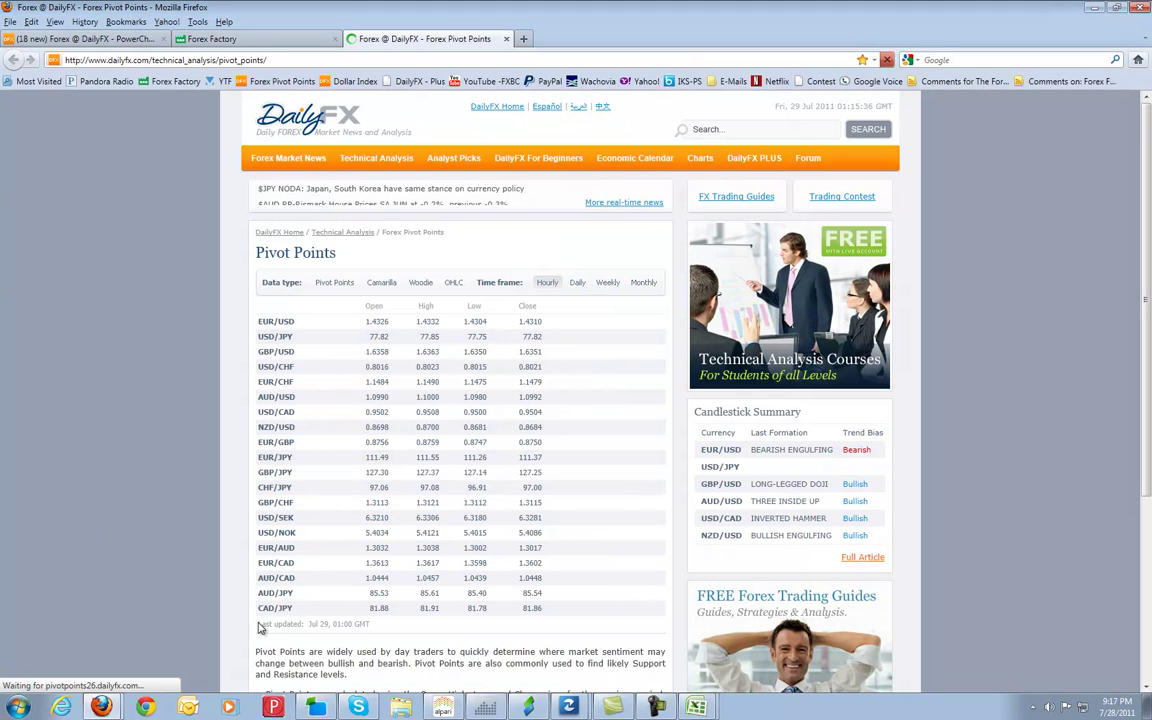
# Step: Copy all pair rows of the Hourly OHLC table, from EUR/USD through CAD/JPY
pyautogui.click(437, 283)
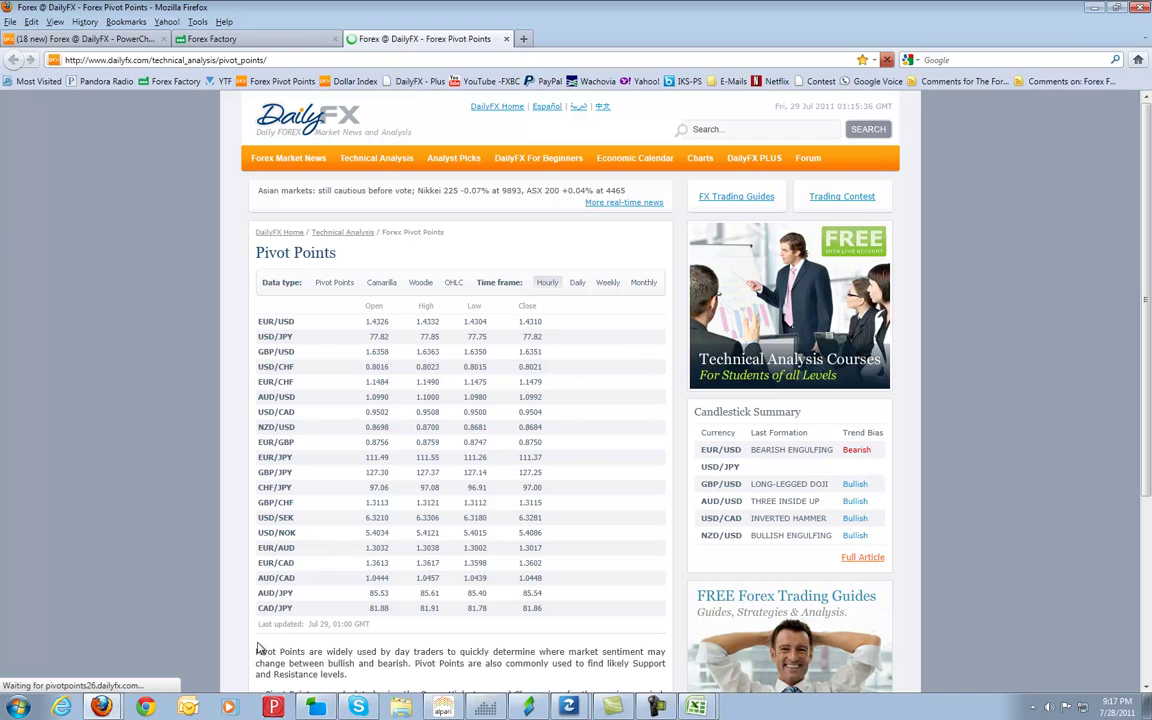
pyautogui.moveTo(256, 632); pyautogui.dragTo(256, 309)
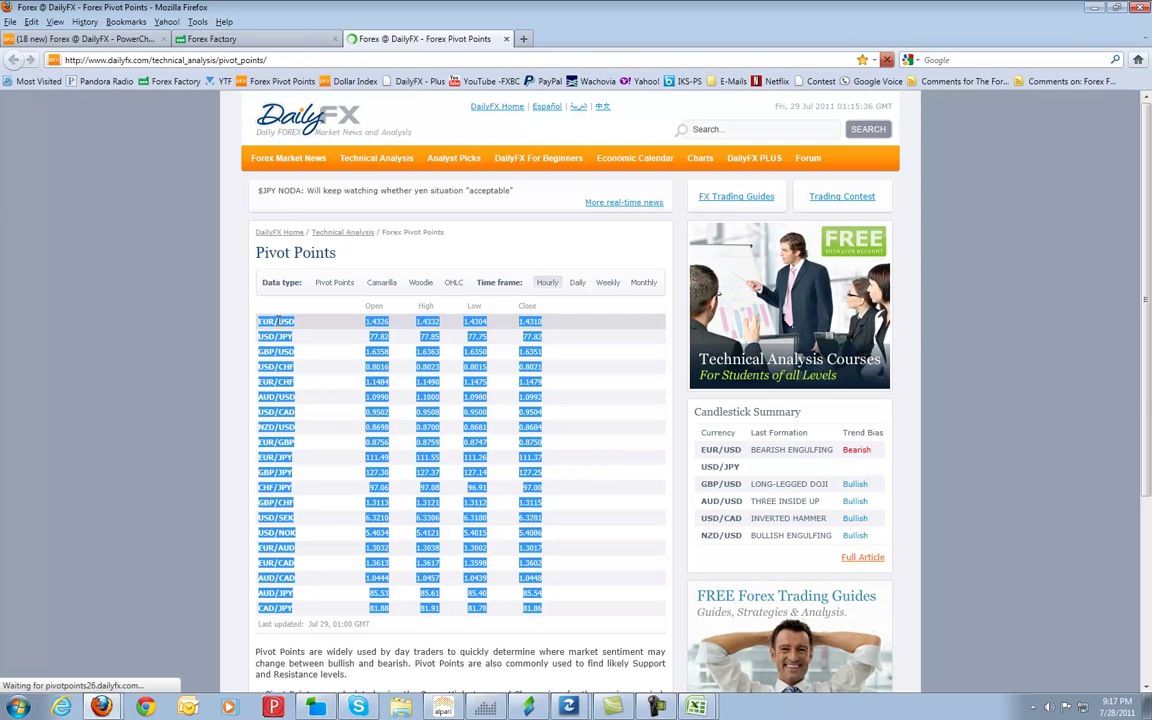
pyautogui.rightClick(277, 320)
pyautogui.click(318, 331)
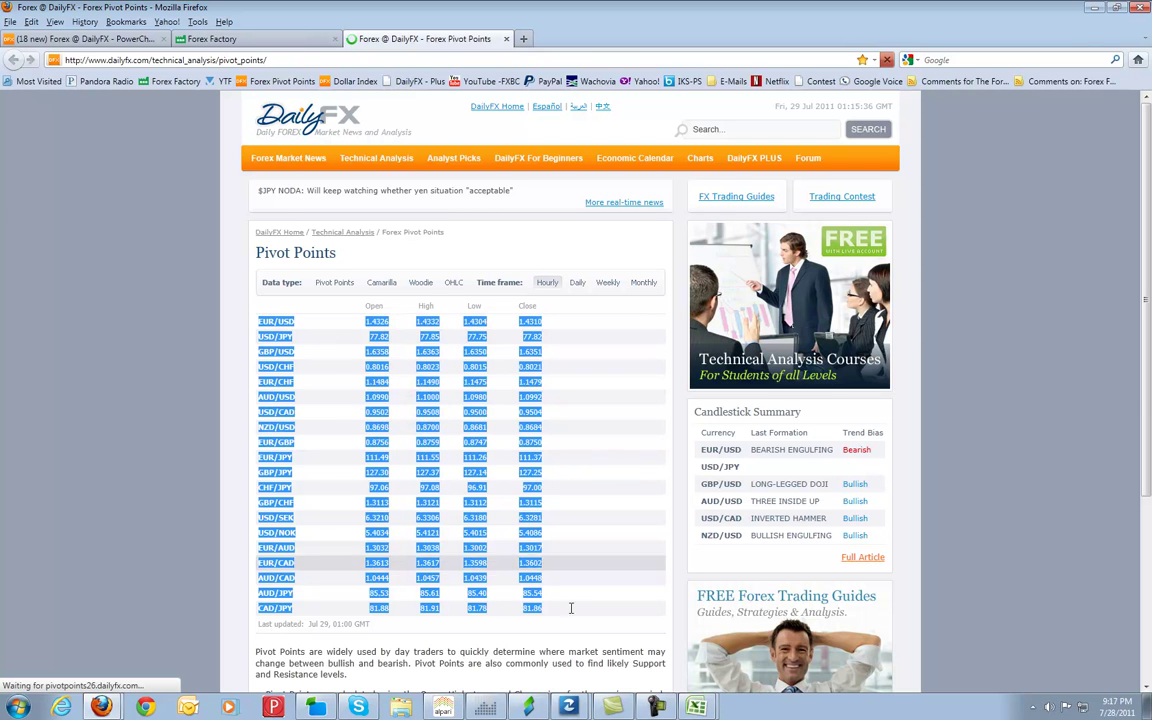
# Step: Switch to the Trading_Console:1 workbook in Excel and paste the copied prices into the PVP_Hourly sheet starting at cell A2
pyautogui.click(697, 707)
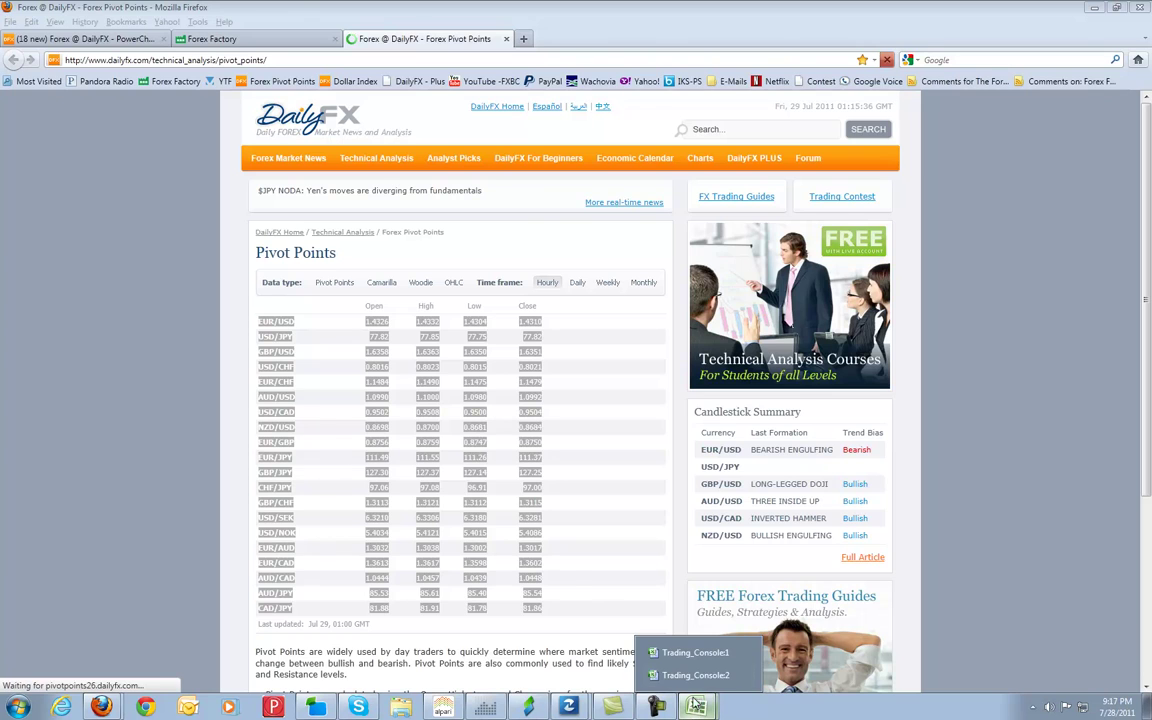
pyautogui.click(692, 653)
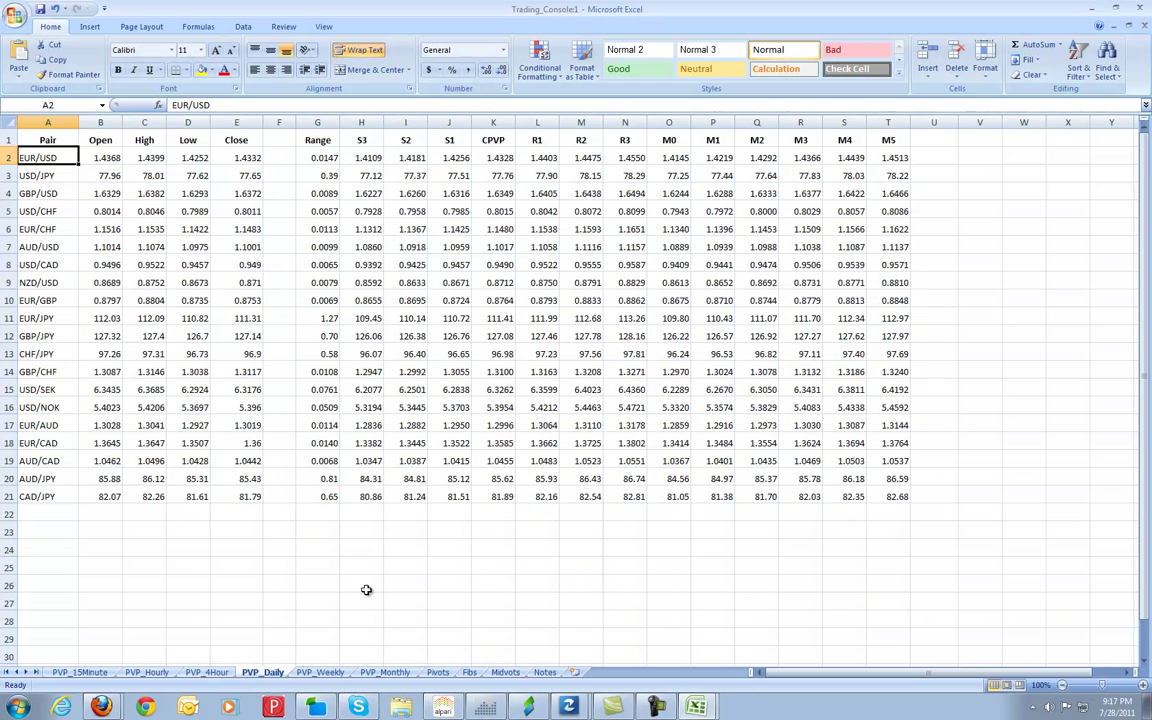
pyautogui.click(362, 584)
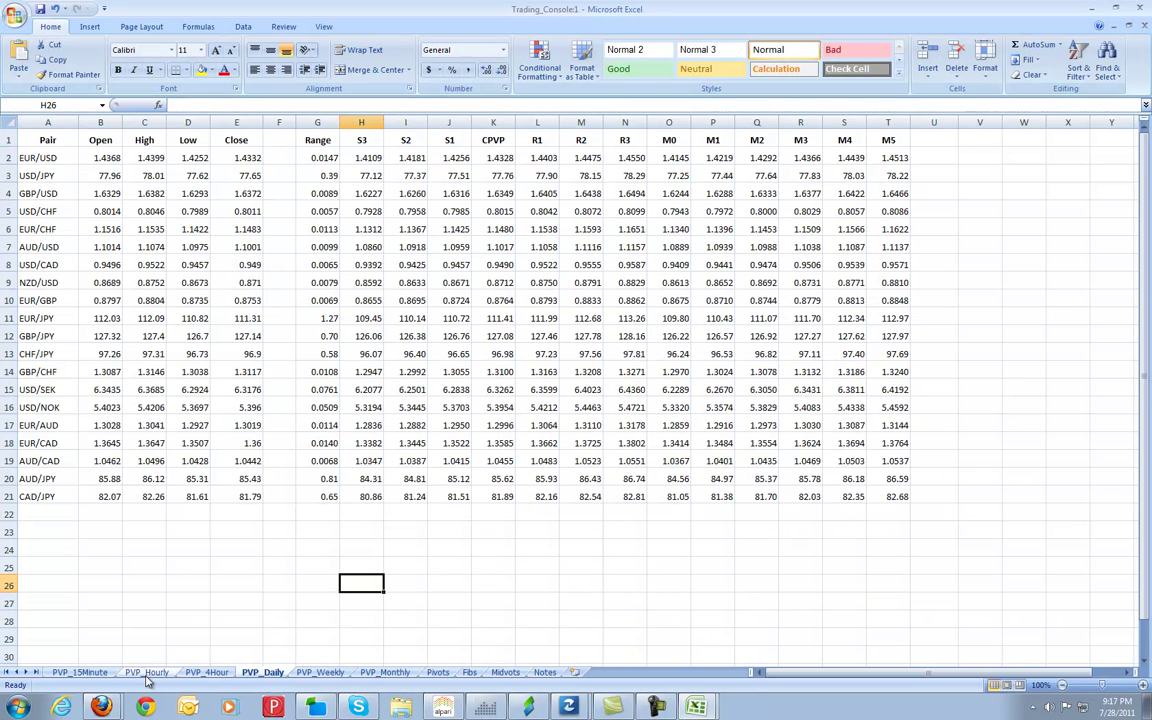
pyautogui.click(146, 675)
pyautogui.click(44, 158)
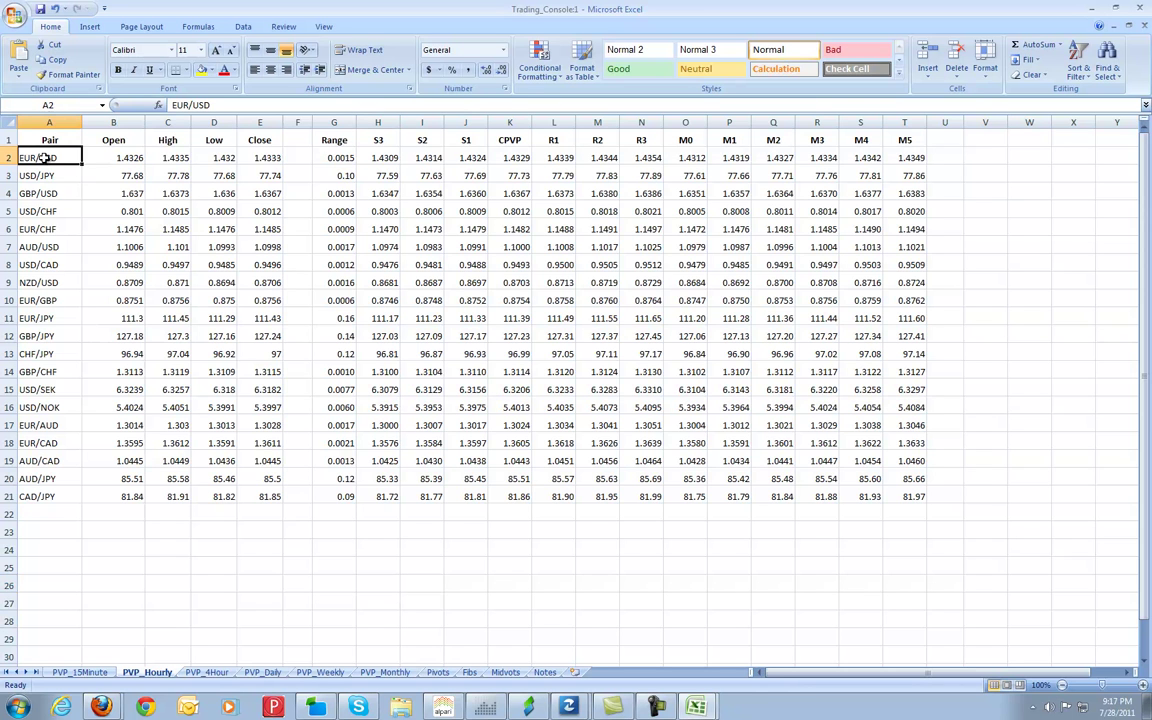
pyautogui.rightClick(45, 155)
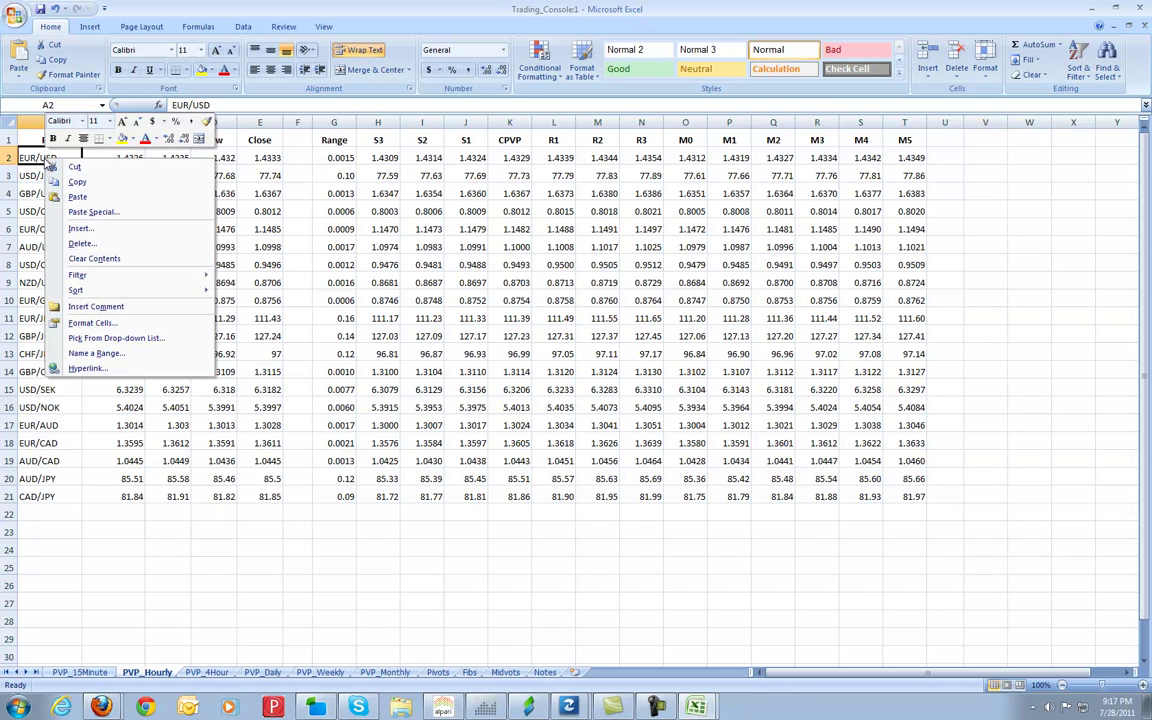
pyautogui.click(100, 199)
pyautogui.click(167, 530)
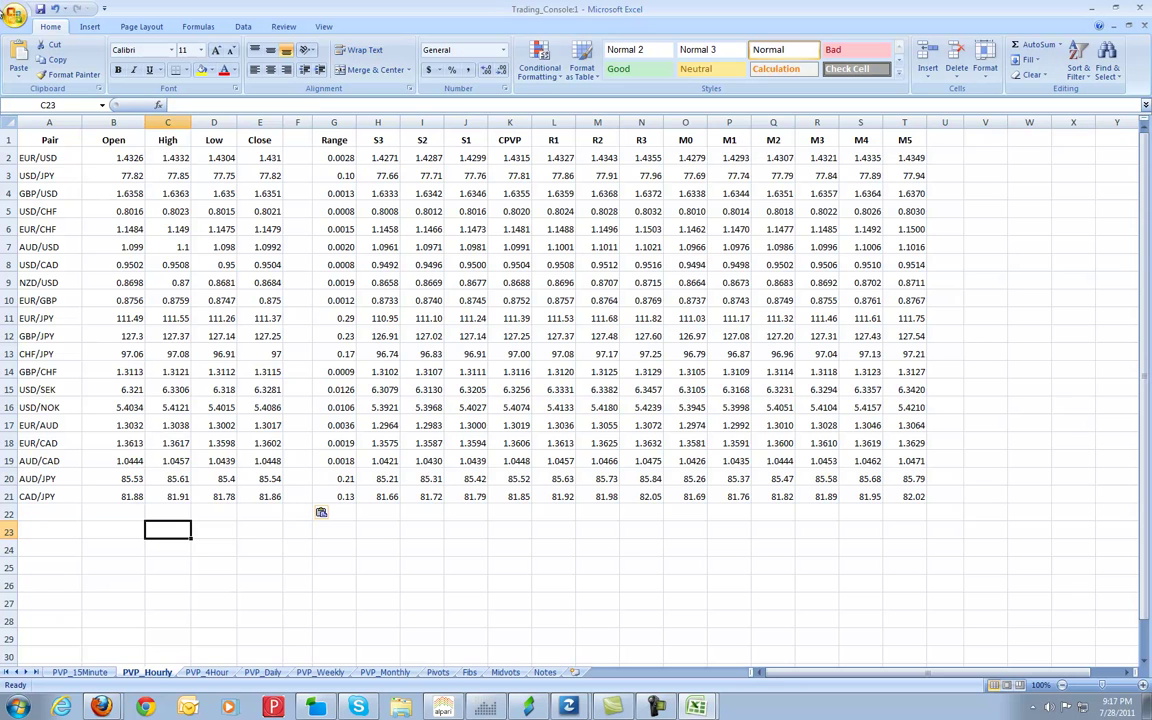
# Step: Save the Trading_Console workbook and switch to the DailyFX page in Firefox to review the Hourly OHLC table
pyautogui.click(41, 8)
pyautogui.click(1091, 7)
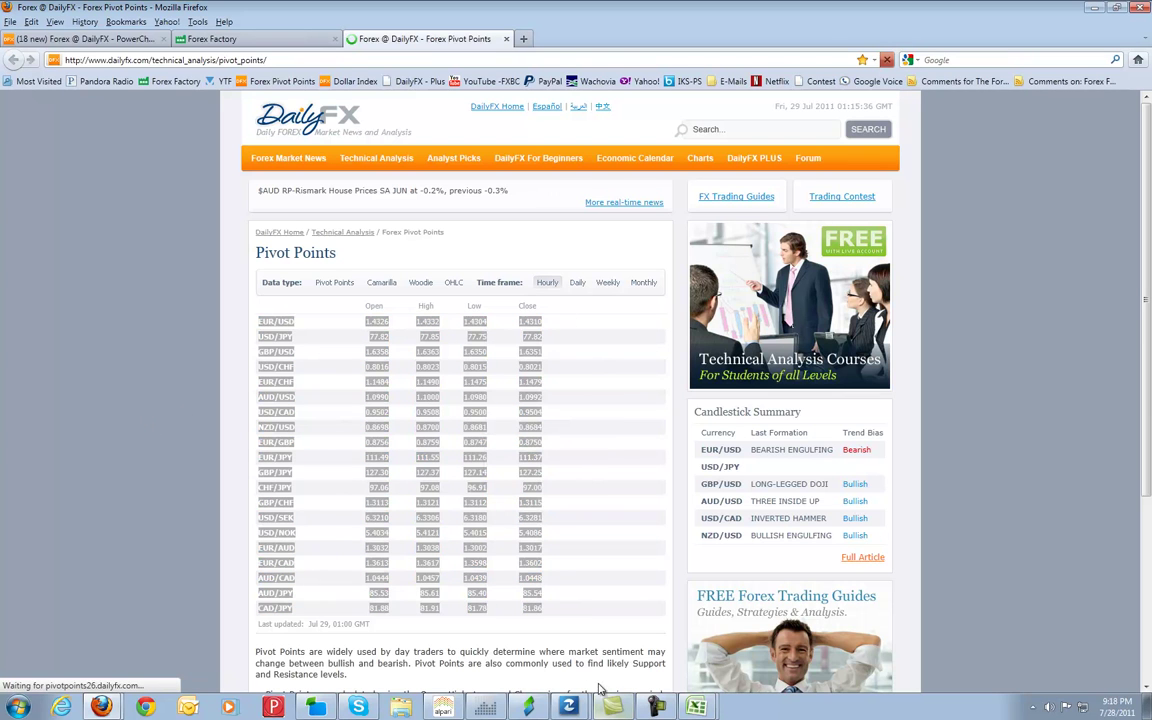
pyautogui.click(651, 588)
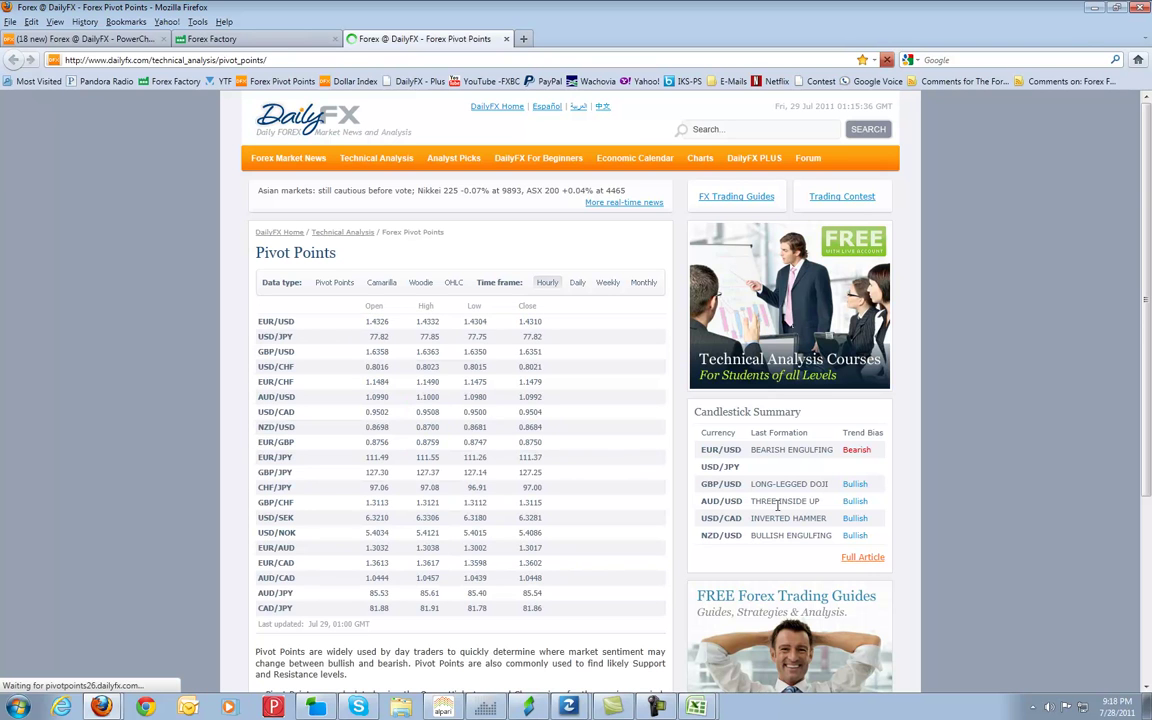
pyautogui.click(548, 284)
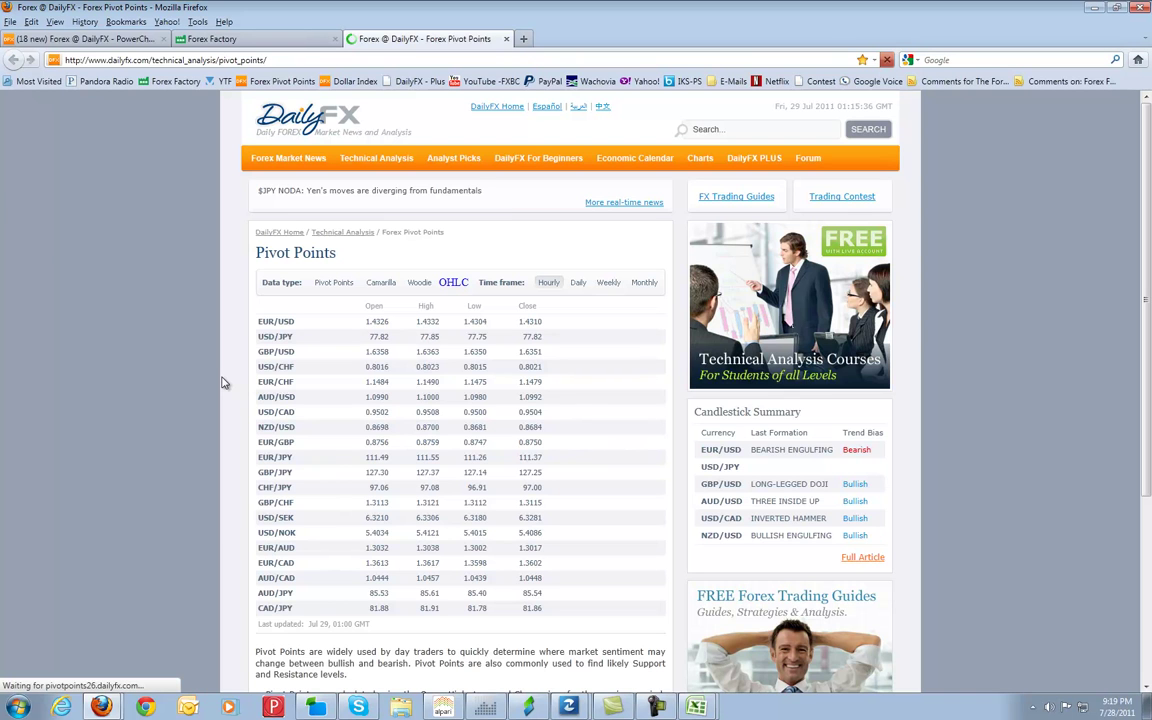
pyautogui.click(551, 284)
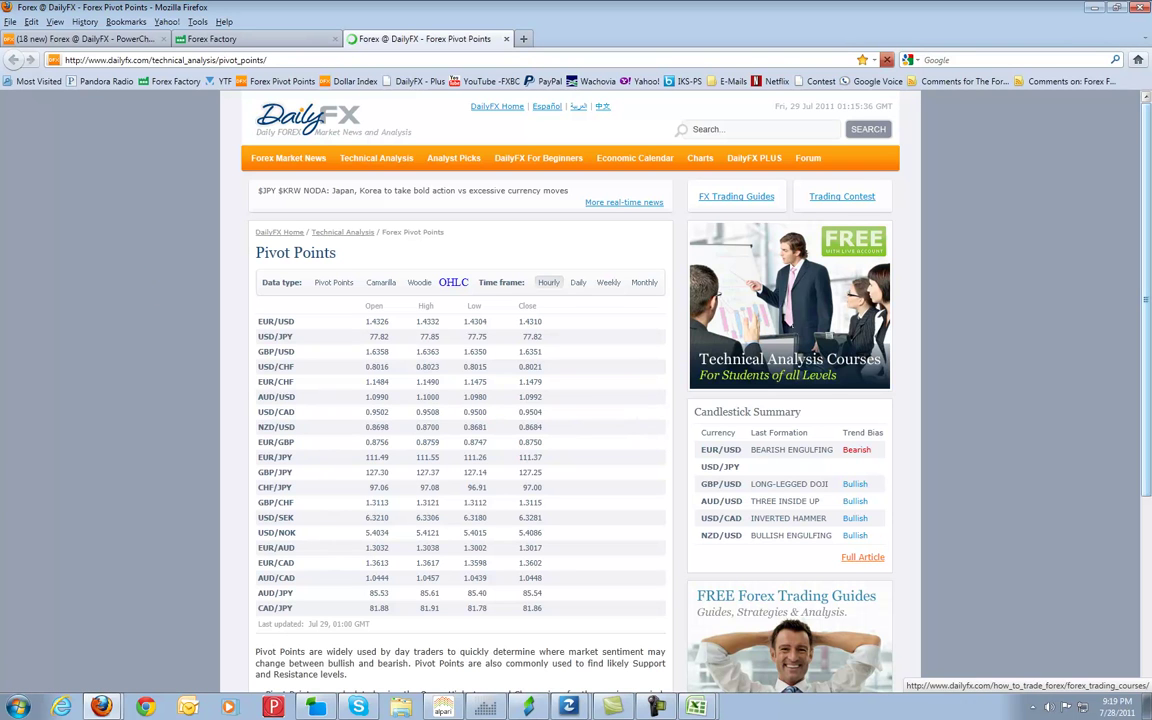
# Step: Switch back to the Trading_Console:1 workbook in Excel and review the PVP_Hourly, PVP_15Minute and PVP_4Hour sheets
pyautogui.click(1097, 6)
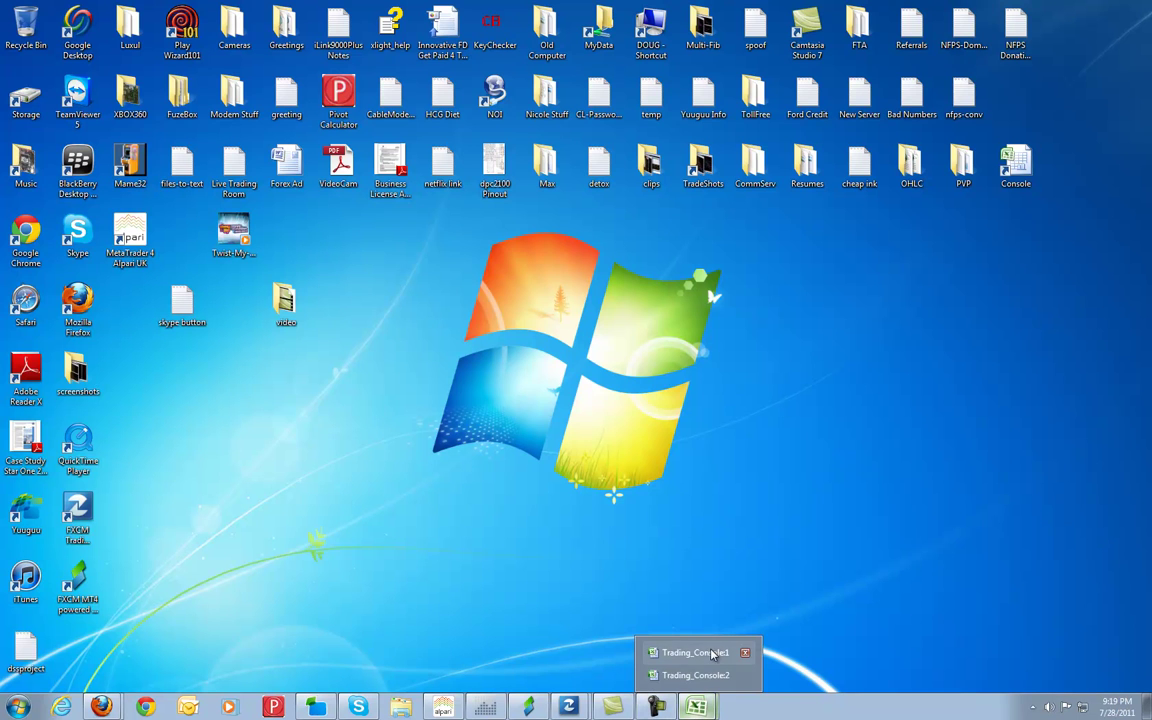
pyautogui.hotkey('alt', 'Tab')
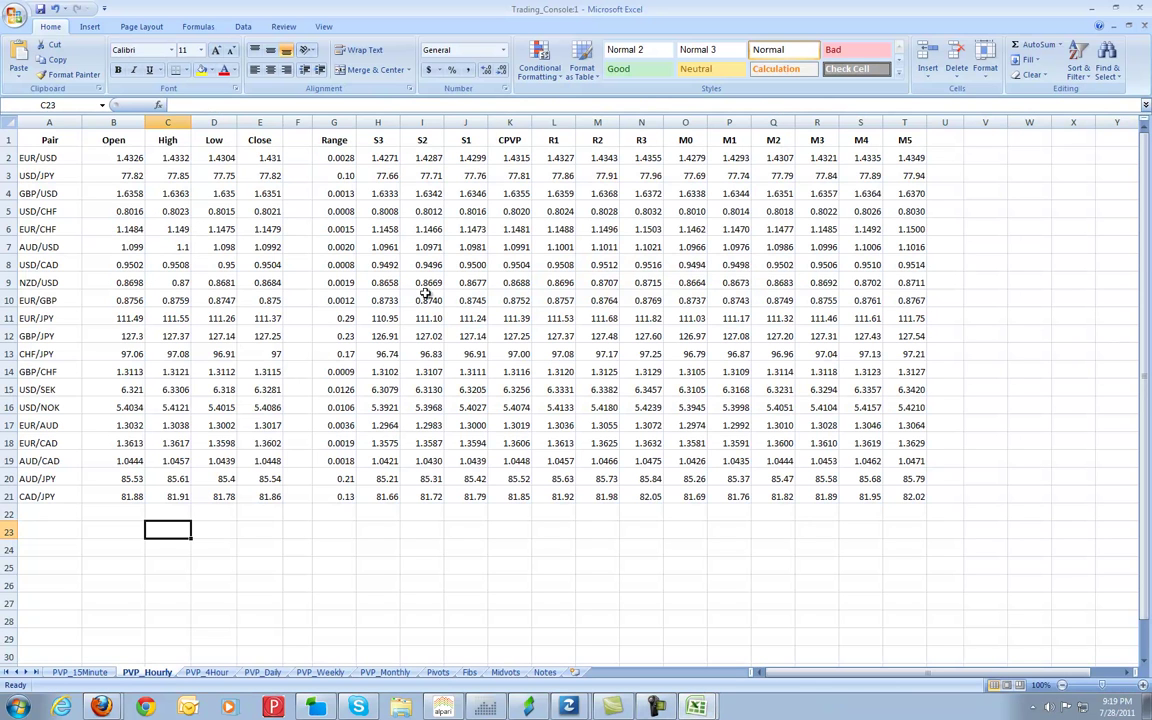
pyautogui.click(416, 546)
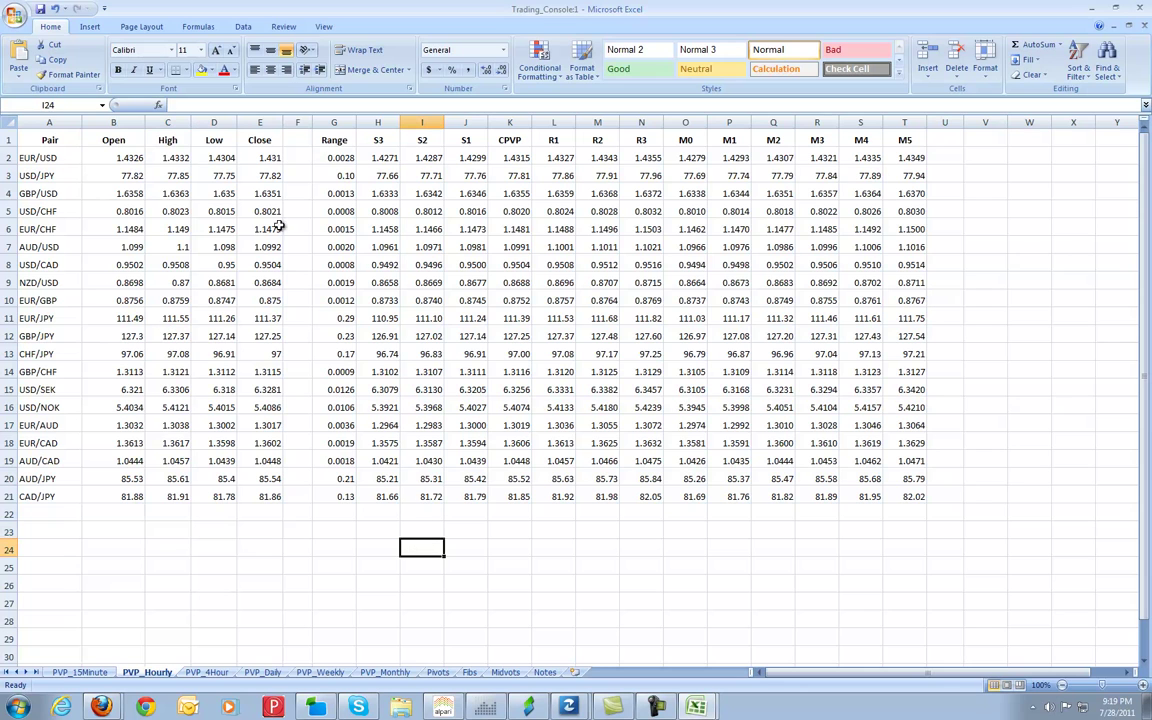
pyautogui.click(271, 159)
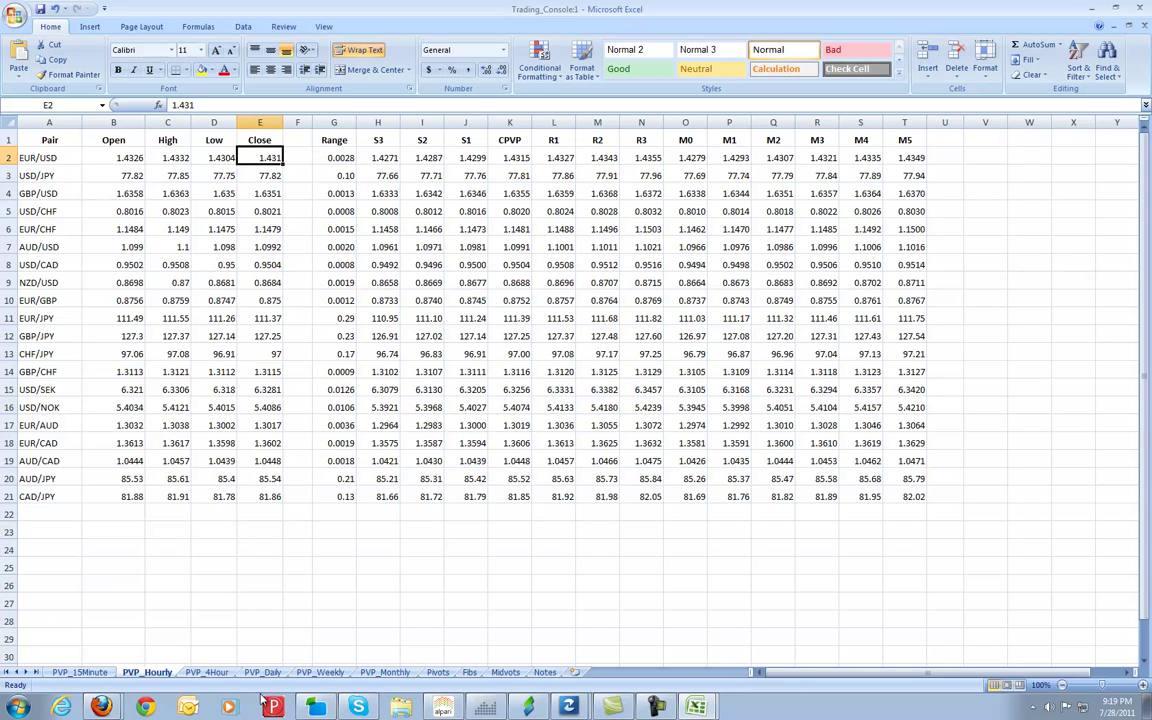
pyautogui.click(84, 673)
pyautogui.hotkey('ctrl', 'pagedown')
pyautogui.hotkey('ctrl', 'pagedown')
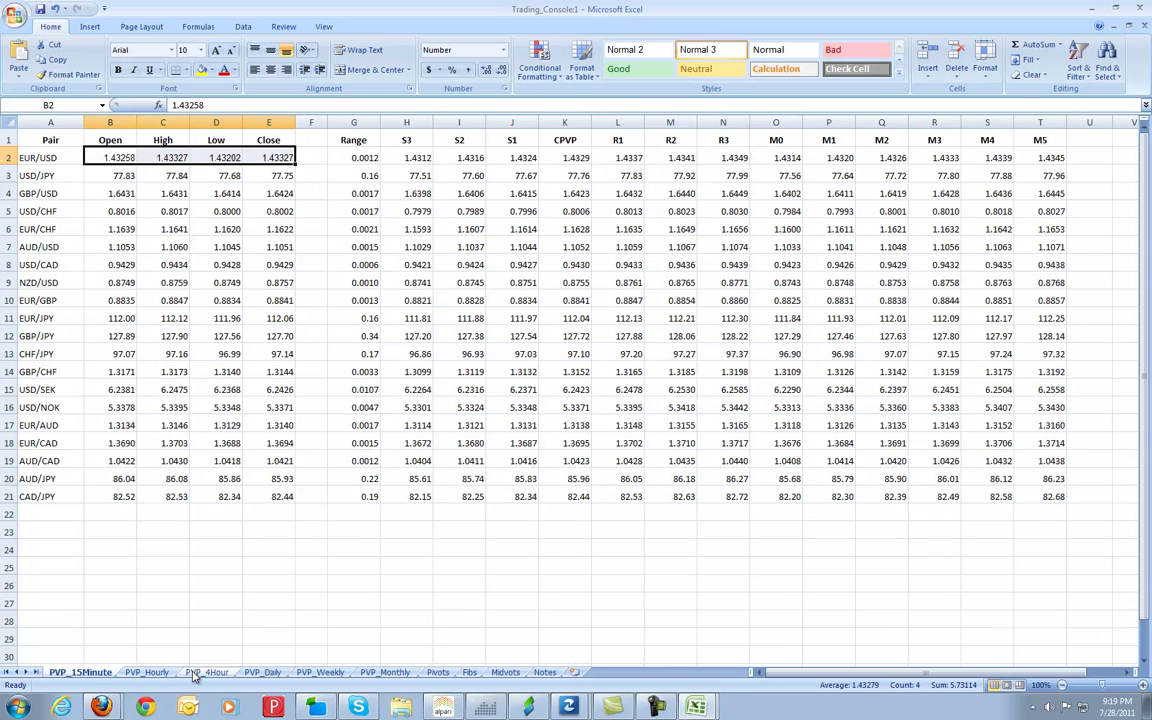
pyautogui.click(95, 674)
pyautogui.hotkey('ctrl', 'pagedown')
pyautogui.hotkey('ctrl', 'pagedown')
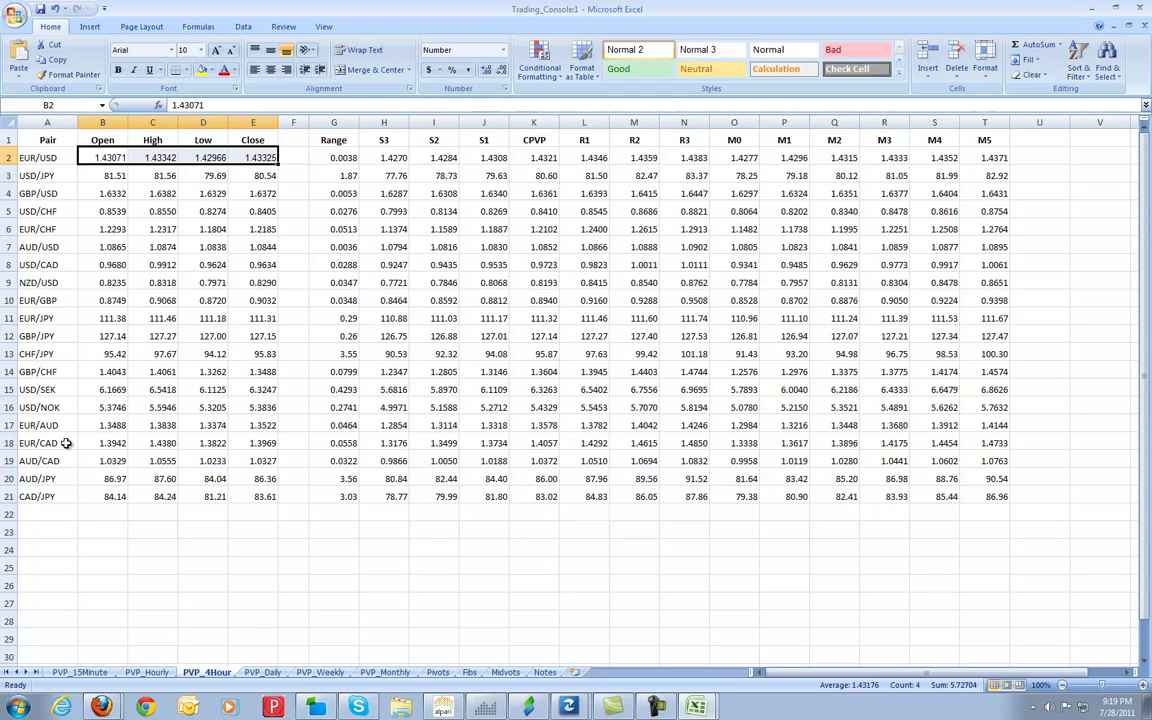
pyautogui.click(50, 505)
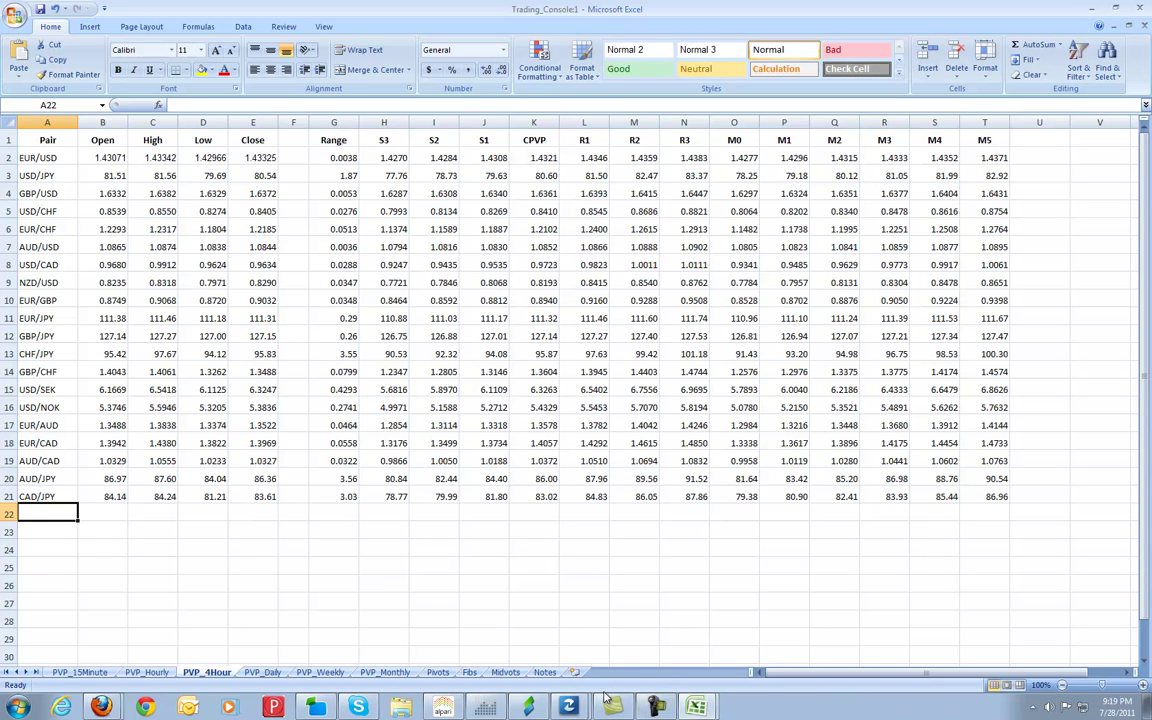
# Step: Switch to Marketscope 2.0 and set the EUR/USD chart's time frame to H4
pyautogui.moveTo(565, 697)
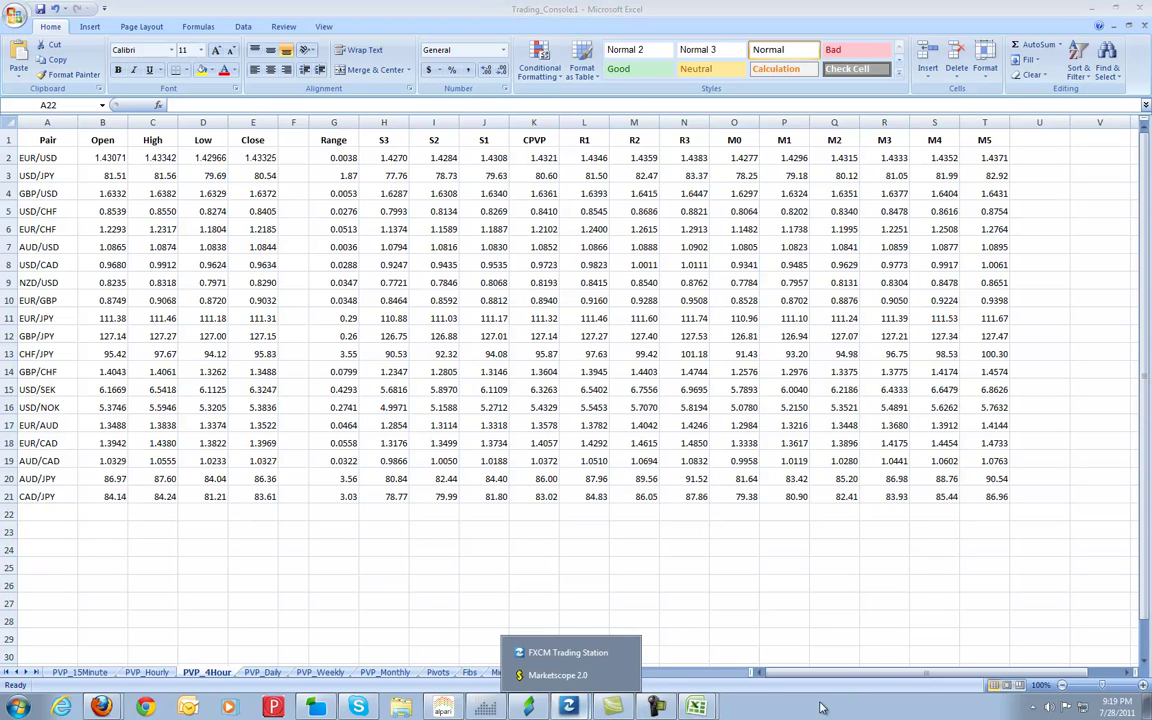
pyautogui.click(533, 675)
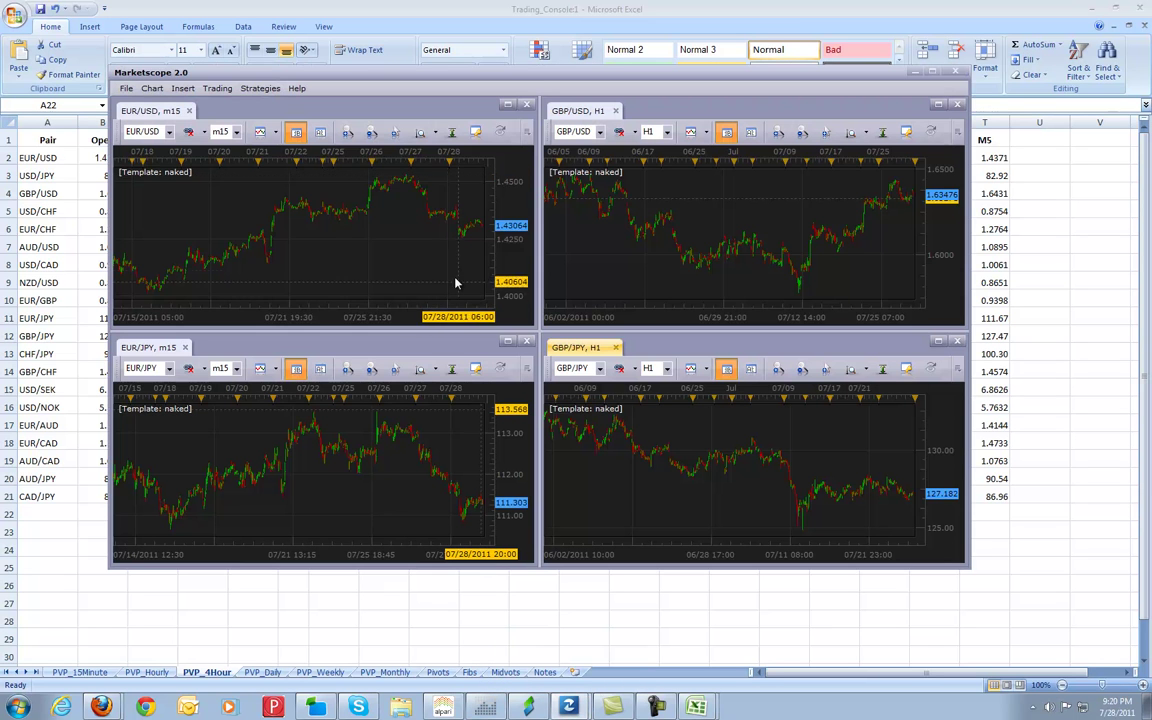
pyautogui.click(275, 190)
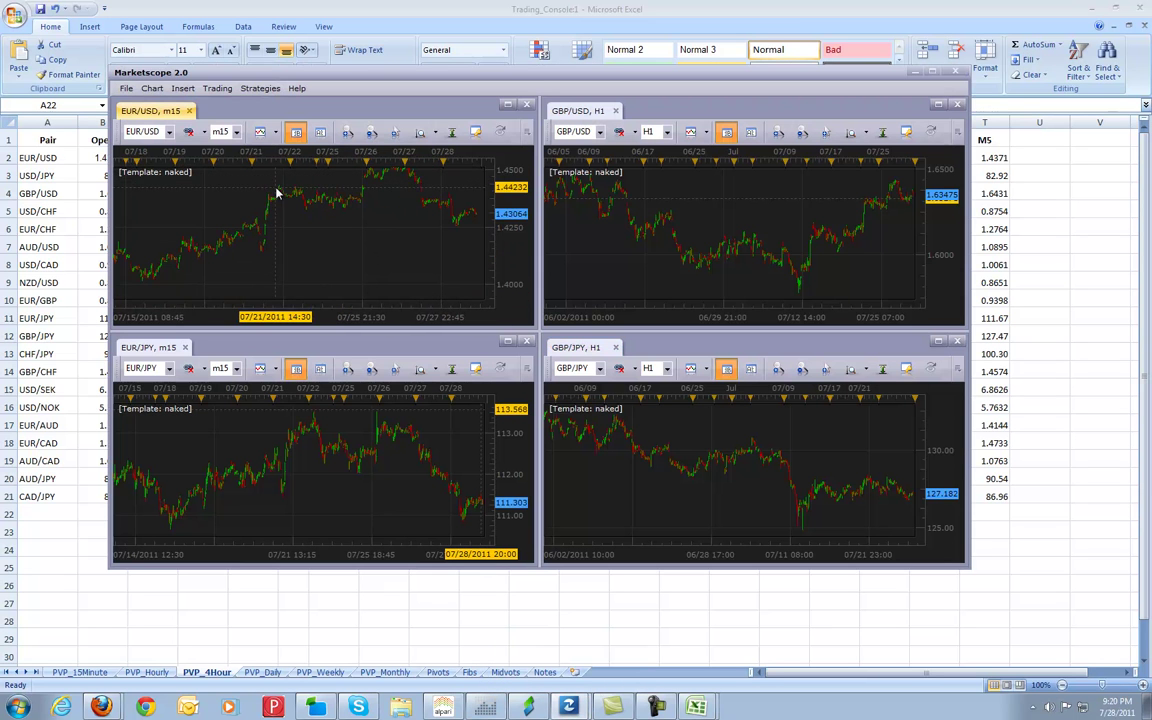
pyautogui.click(236, 132)
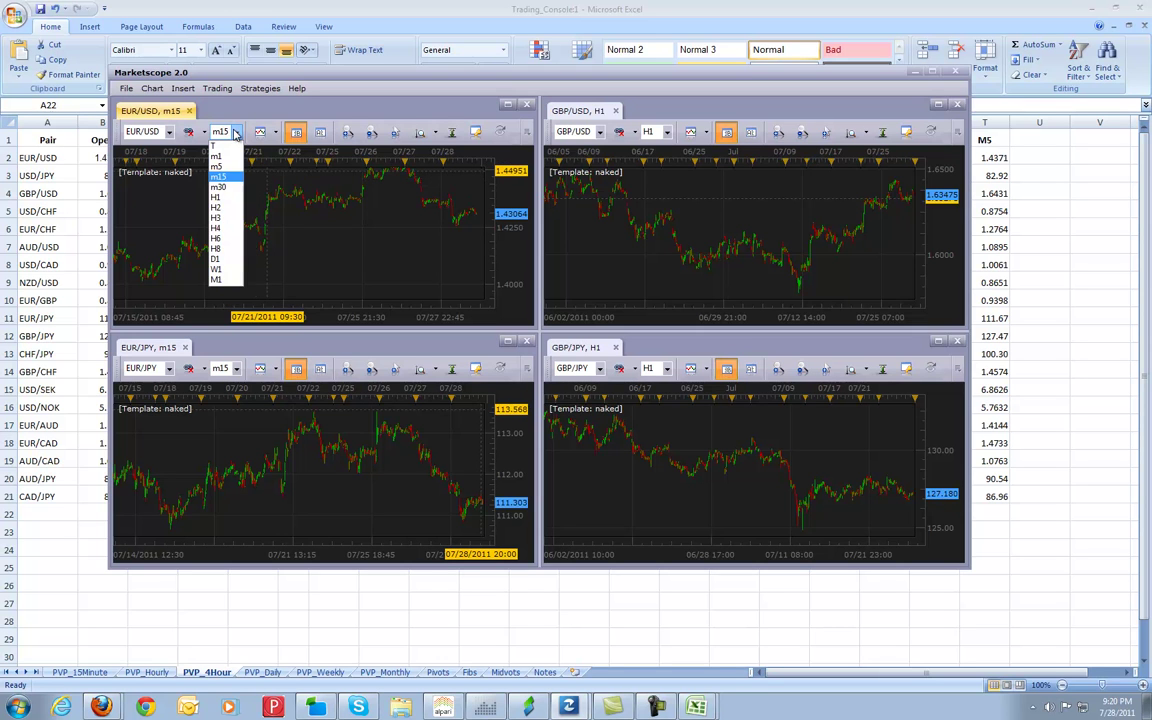
pyautogui.click(217, 228)
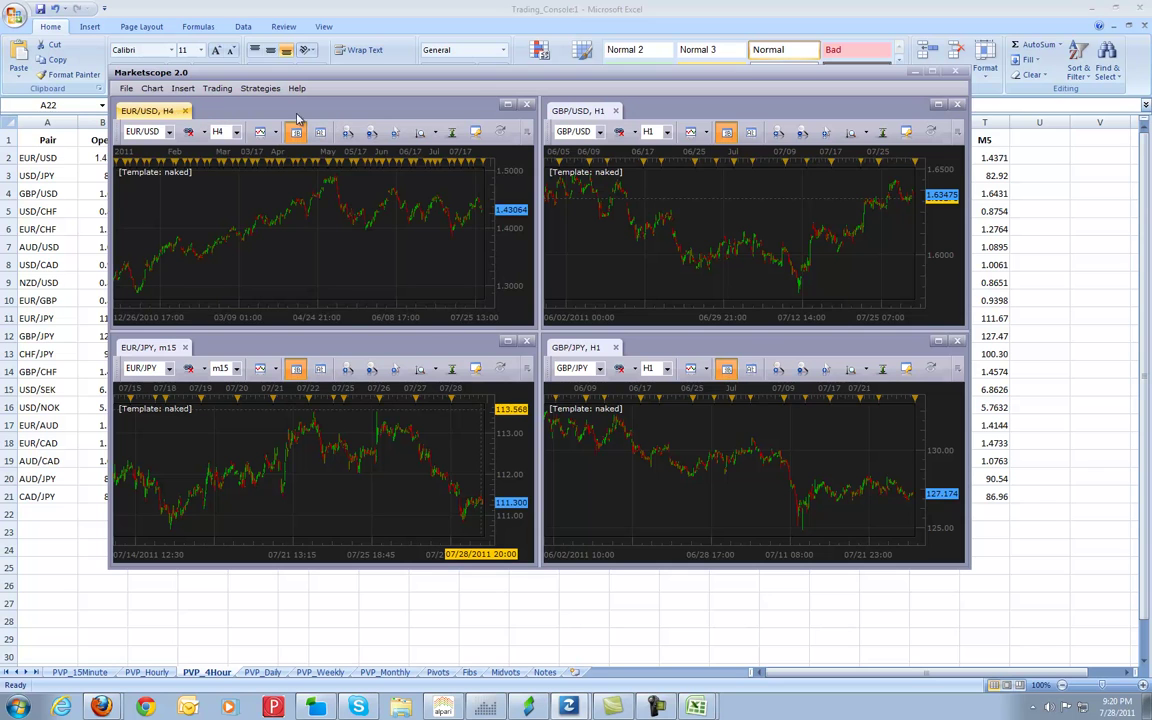
# Step: Export the EUR/USD H4 chart data to Excel format, replacing the existing eurusd-4h file in the OHLC folder
pyautogui.click(126, 89)
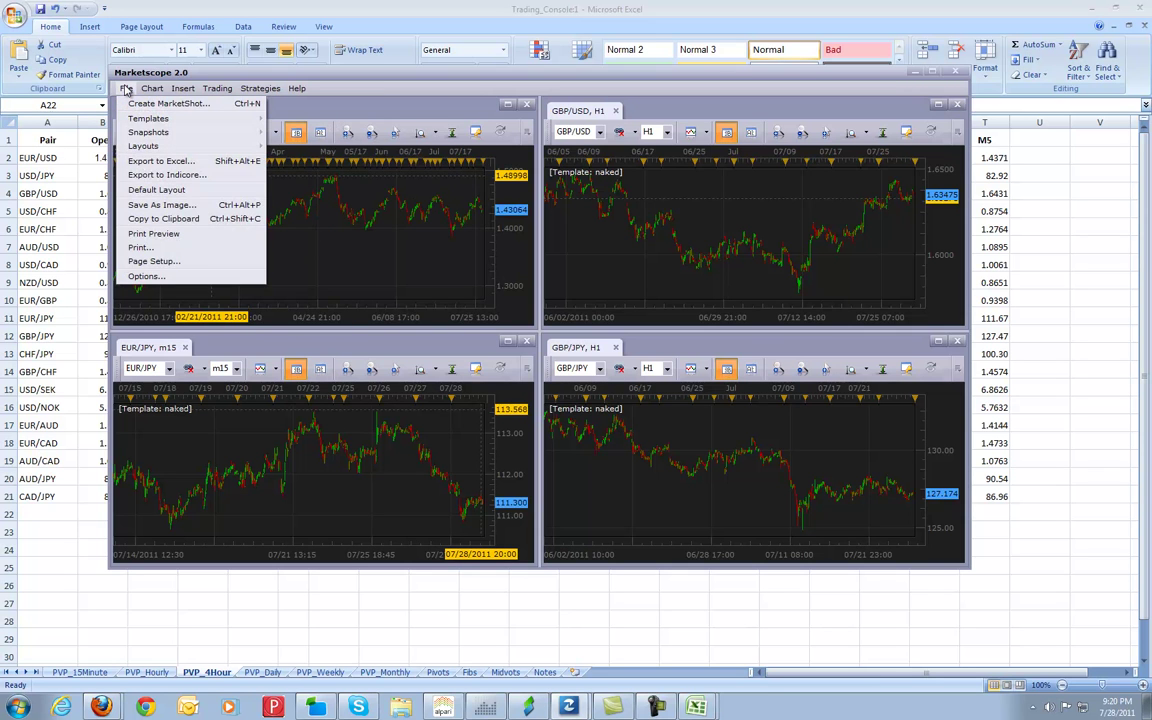
pyautogui.click(160, 161)
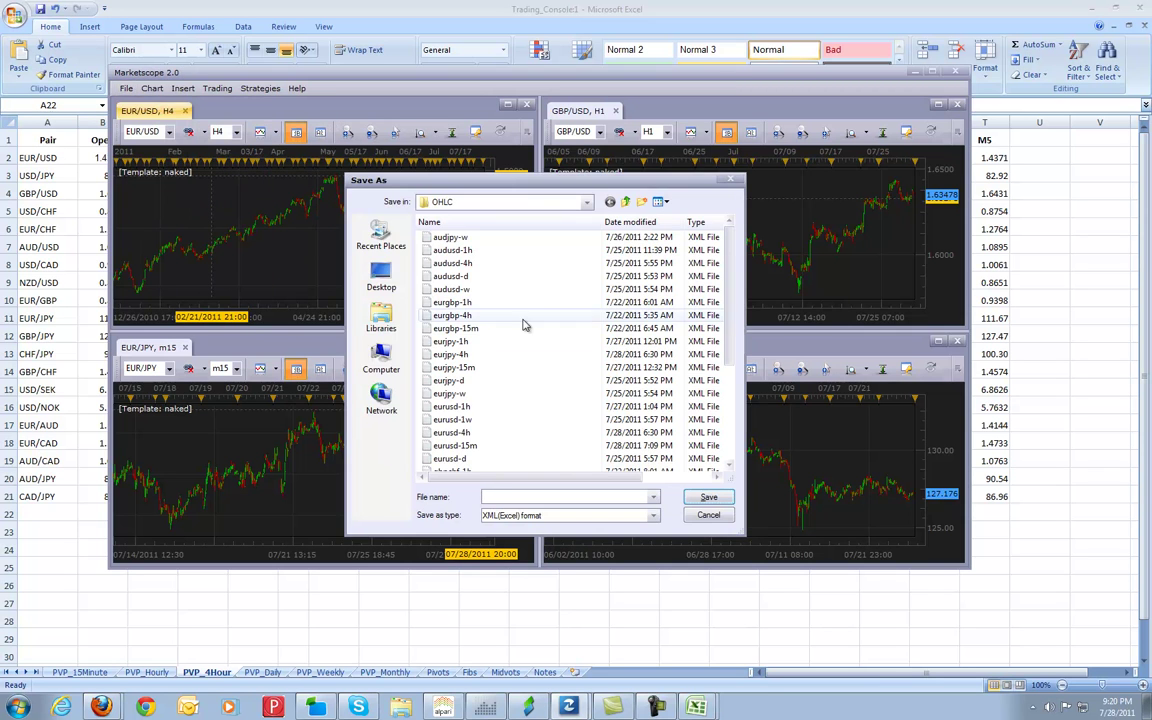
pyautogui.click(502, 343)
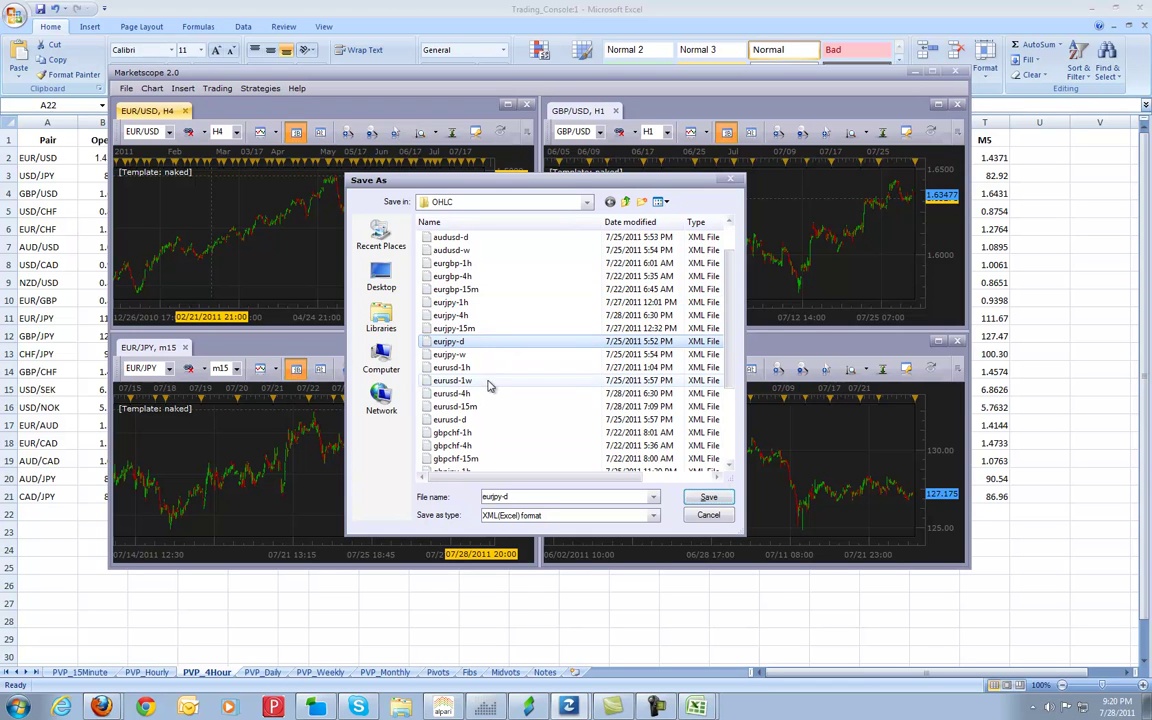
pyautogui.click(440, 395)
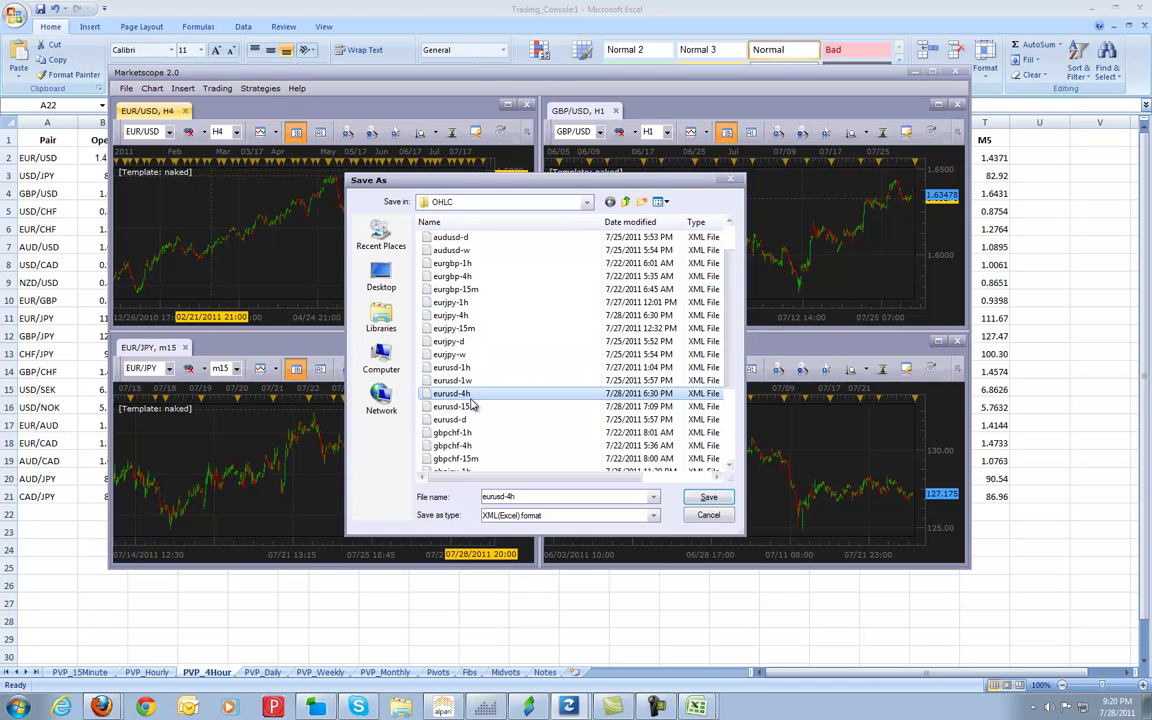
pyautogui.doubleClick(467, 403)
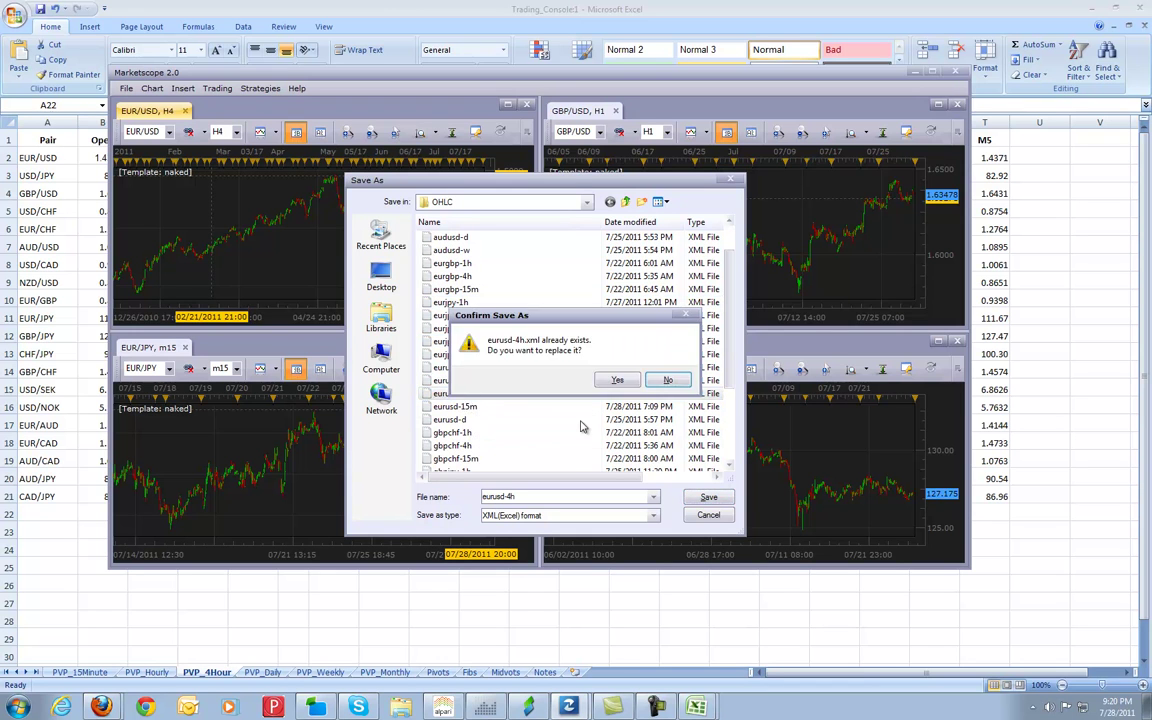
pyautogui.click(617, 379)
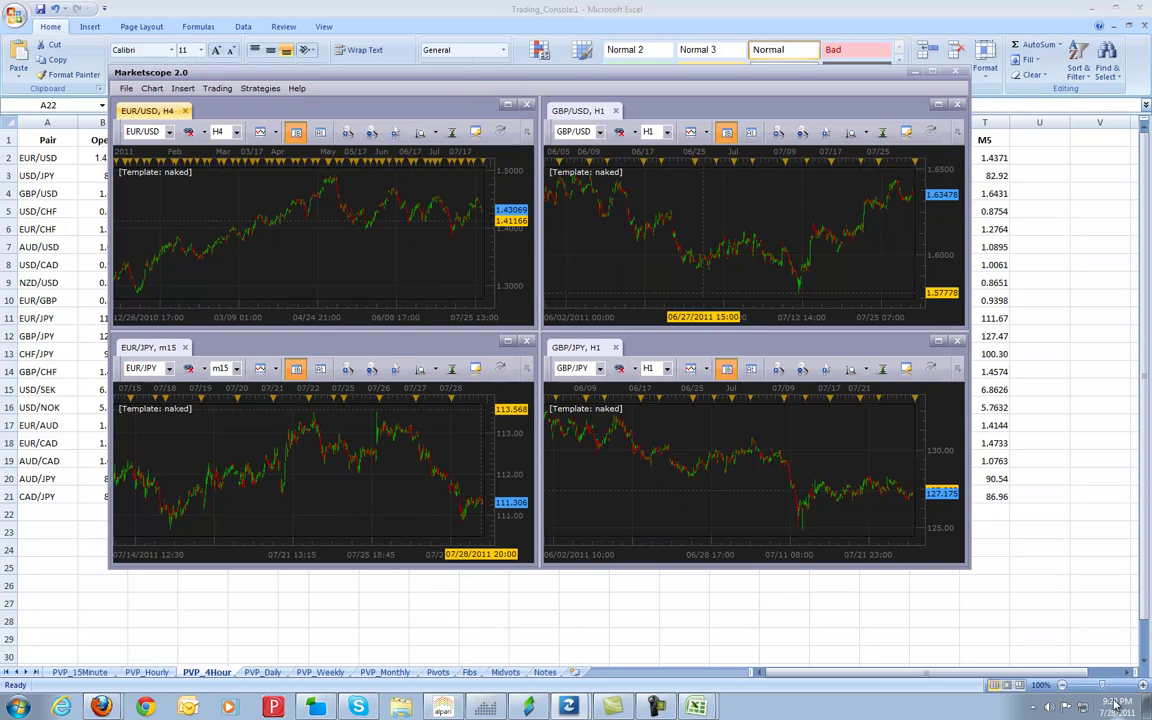
# Step: Set the EUR/USD chart's time frame to m15 and start exporting its data to Excel format
pyautogui.click(236, 132)
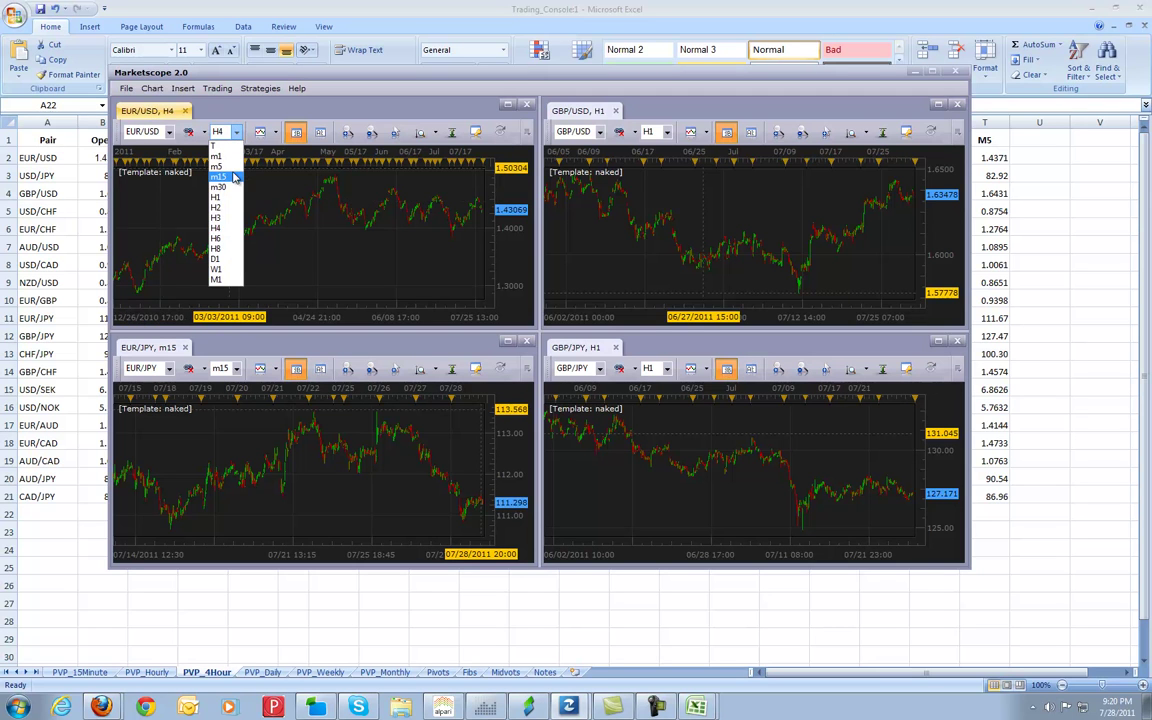
pyautogui.click(231, 177)
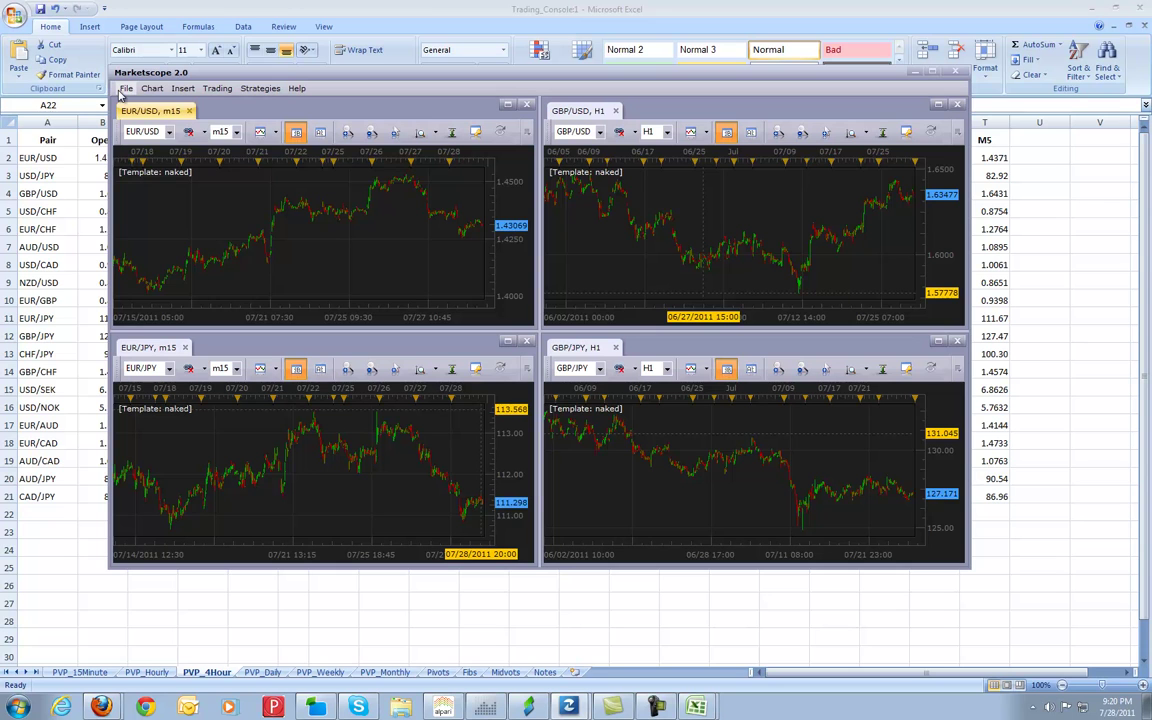
pyautogui.click(127, 88)
pyautogui.click(200, 161)
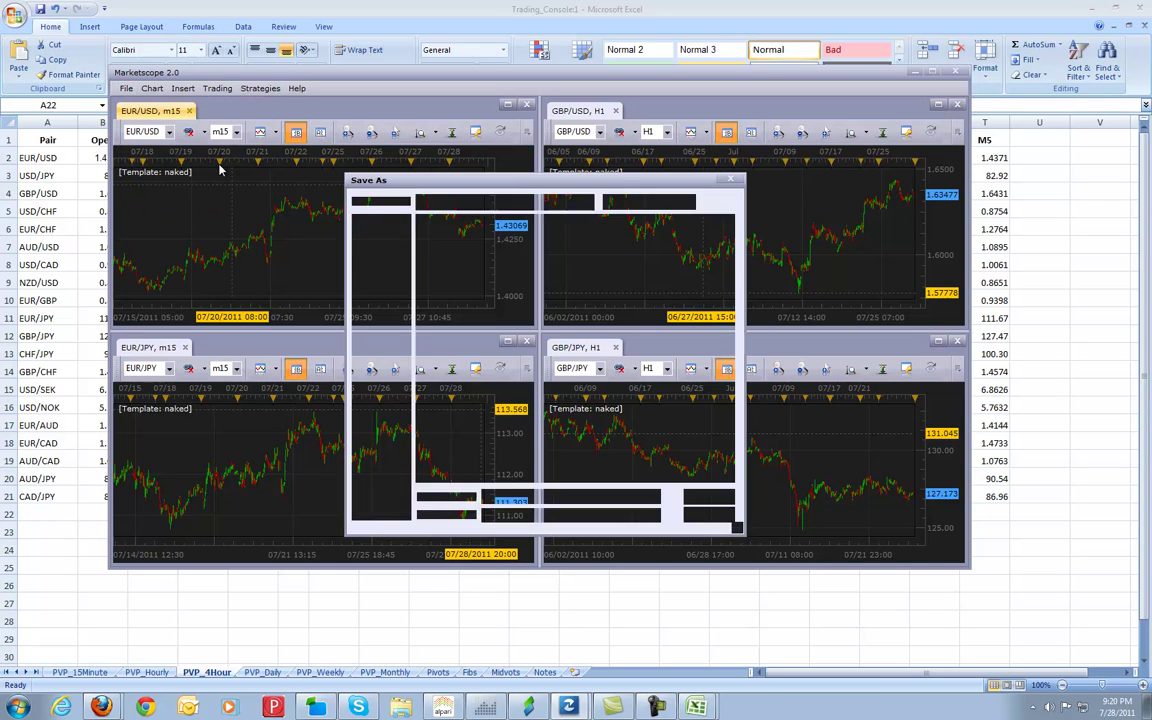
# Step: Save the m15 export in the Desktop's OHLC folder, replacing the existing eurusd-15m file
pyautogui.click(382, 318)
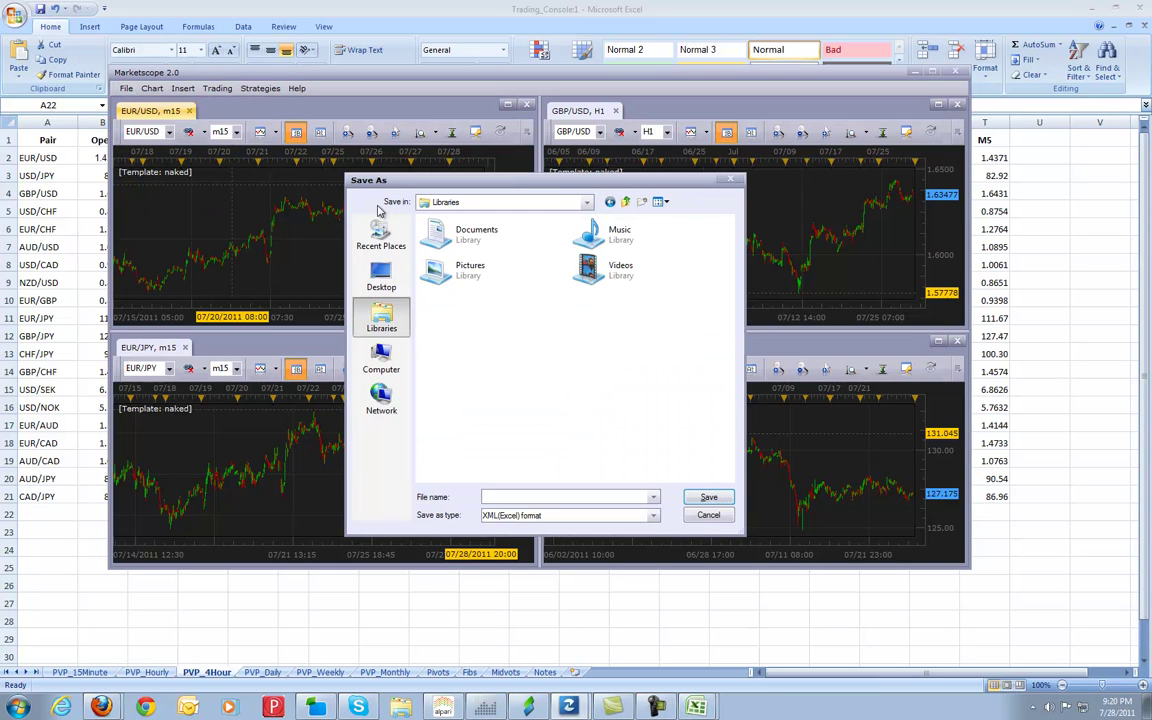
pyautogui.click(625, 201)
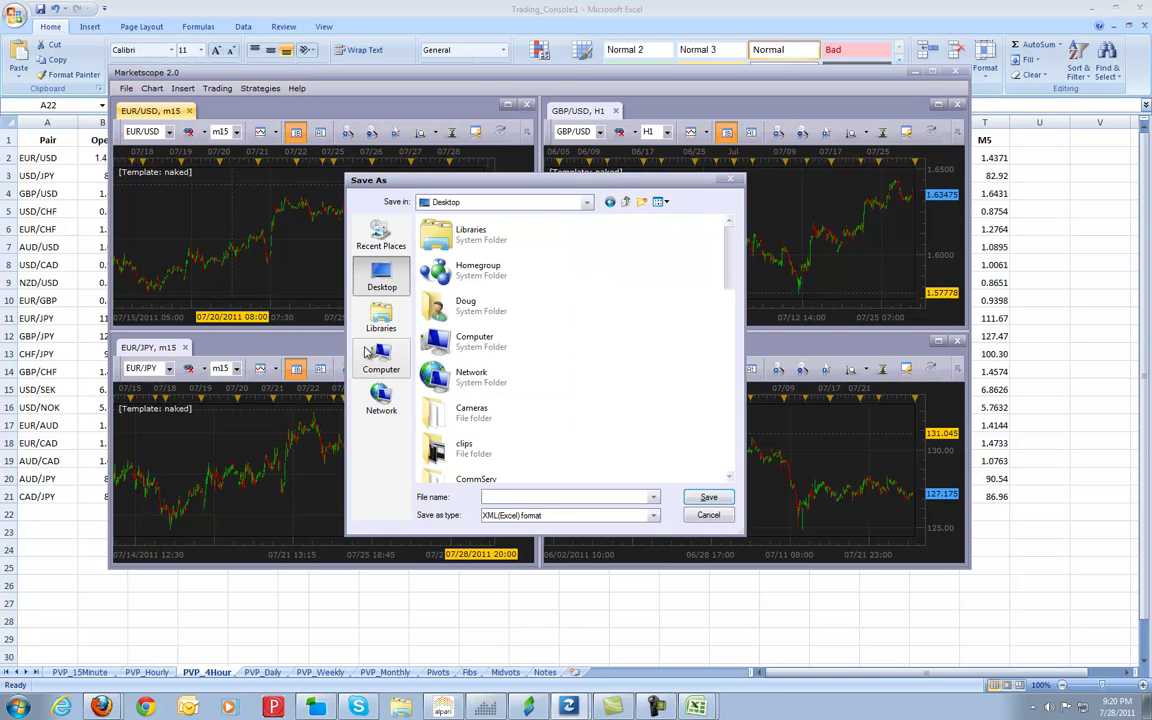
pyautogui.click(456, 441)
pyautogui.scroll(-8, 485, 390)
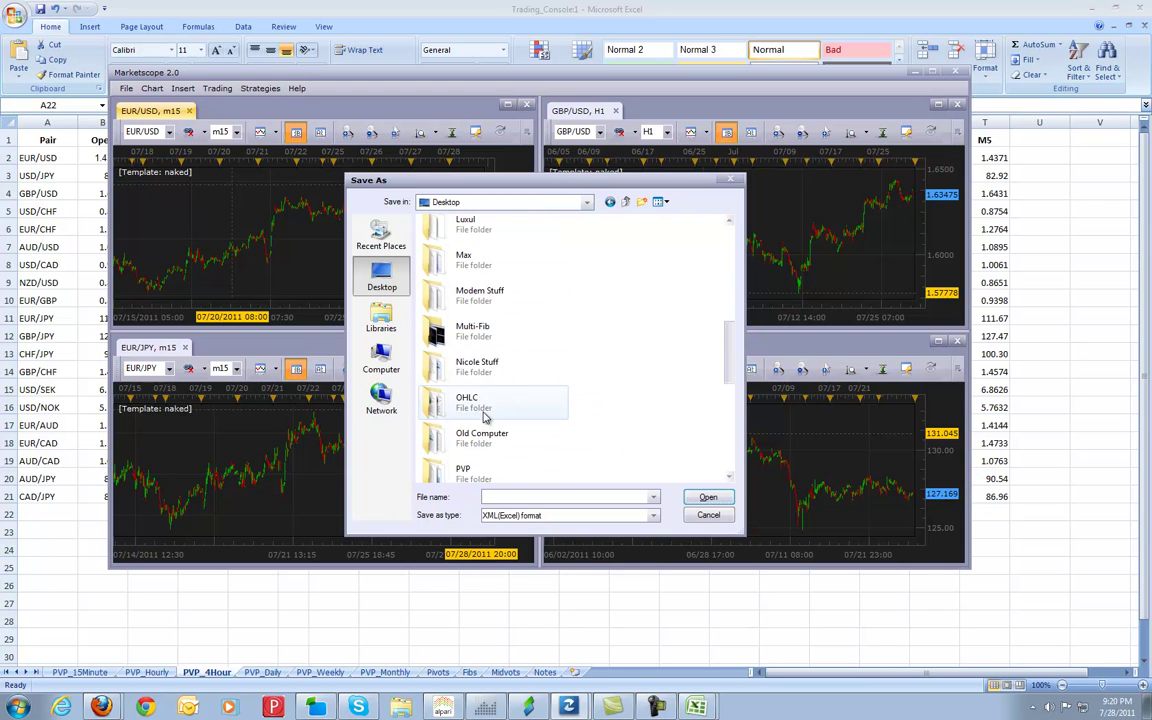
pyautogui.doubleClick(478, 405)
pyautogui.click(481, 410)
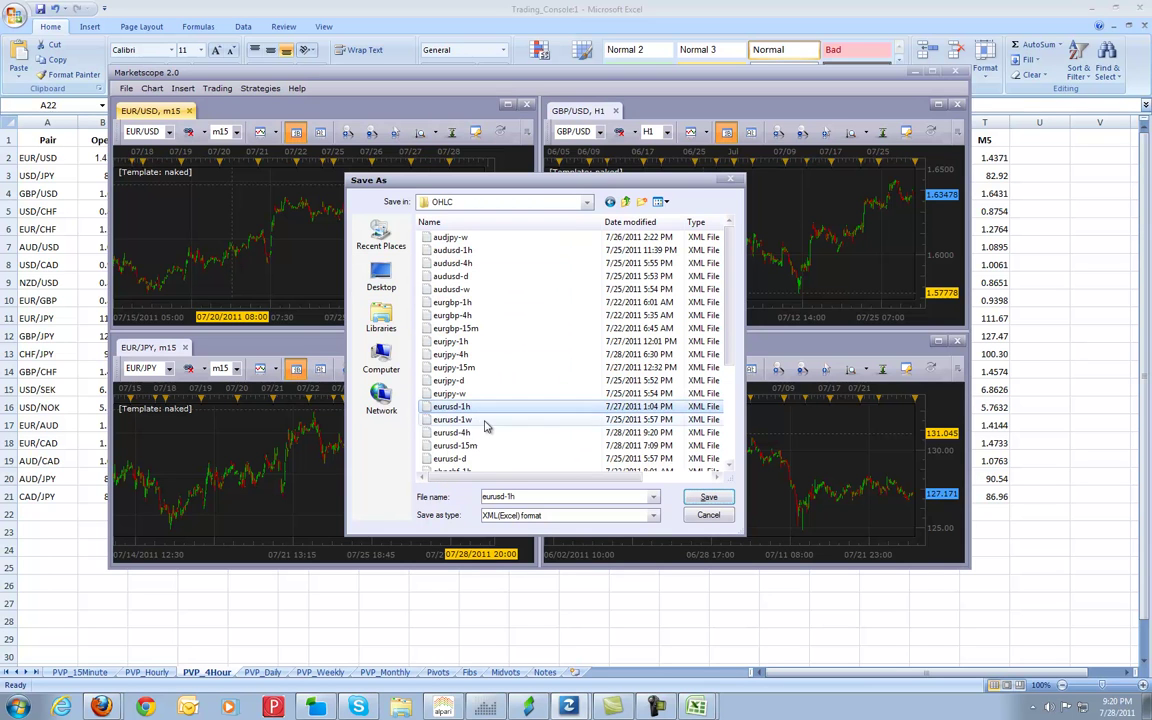
pyautogui.click(458, 445)
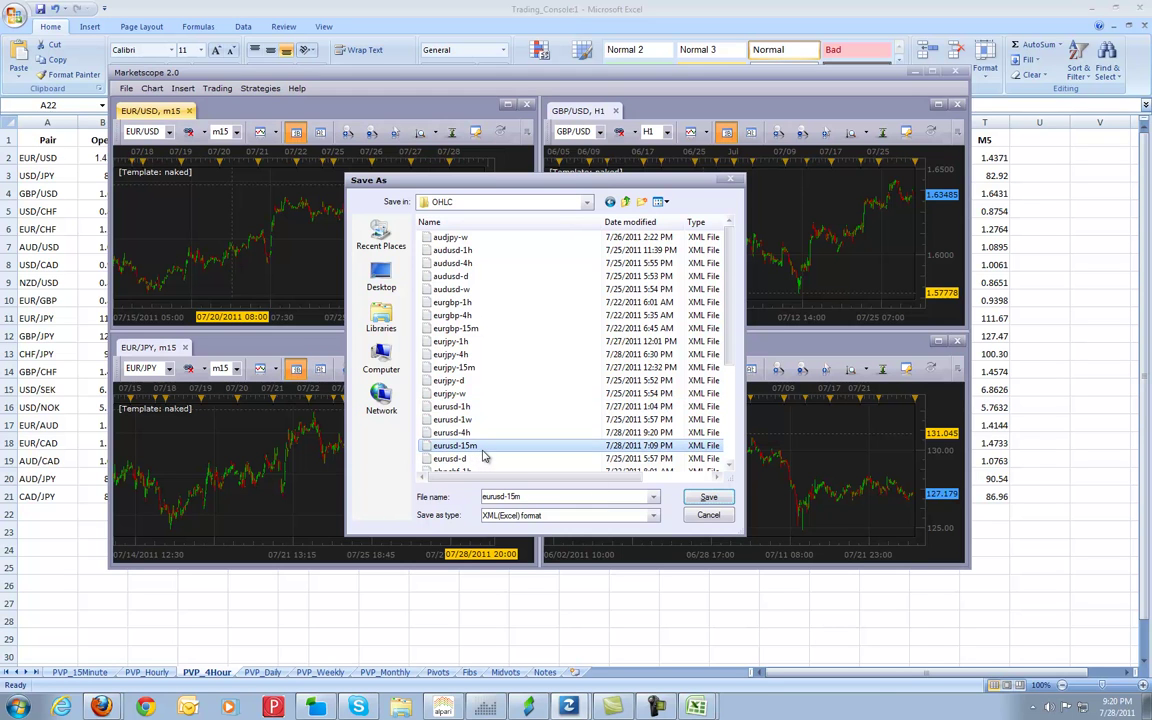
pyautogui.click(708, 497)
pyautogui.click(620, 378)
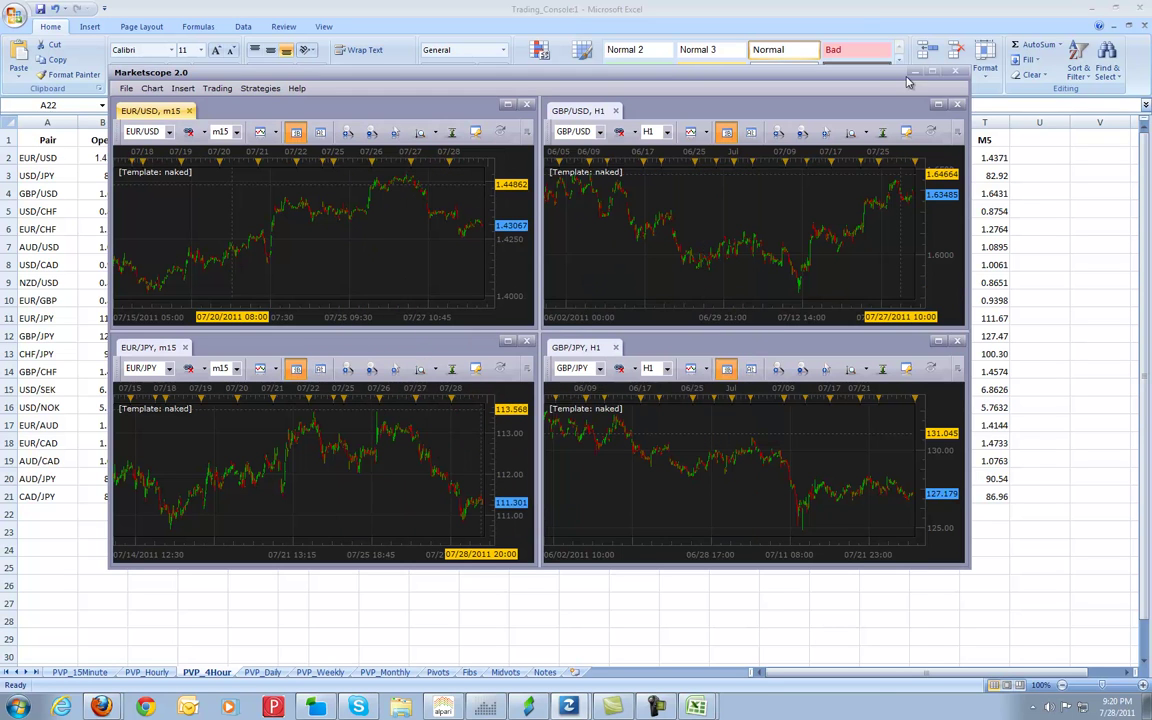
# Step: Minimize the Marketscope and Excel windows to show the Windows desktop, closing the Libraries window opened along the way
pyautogui.click(825, 67)
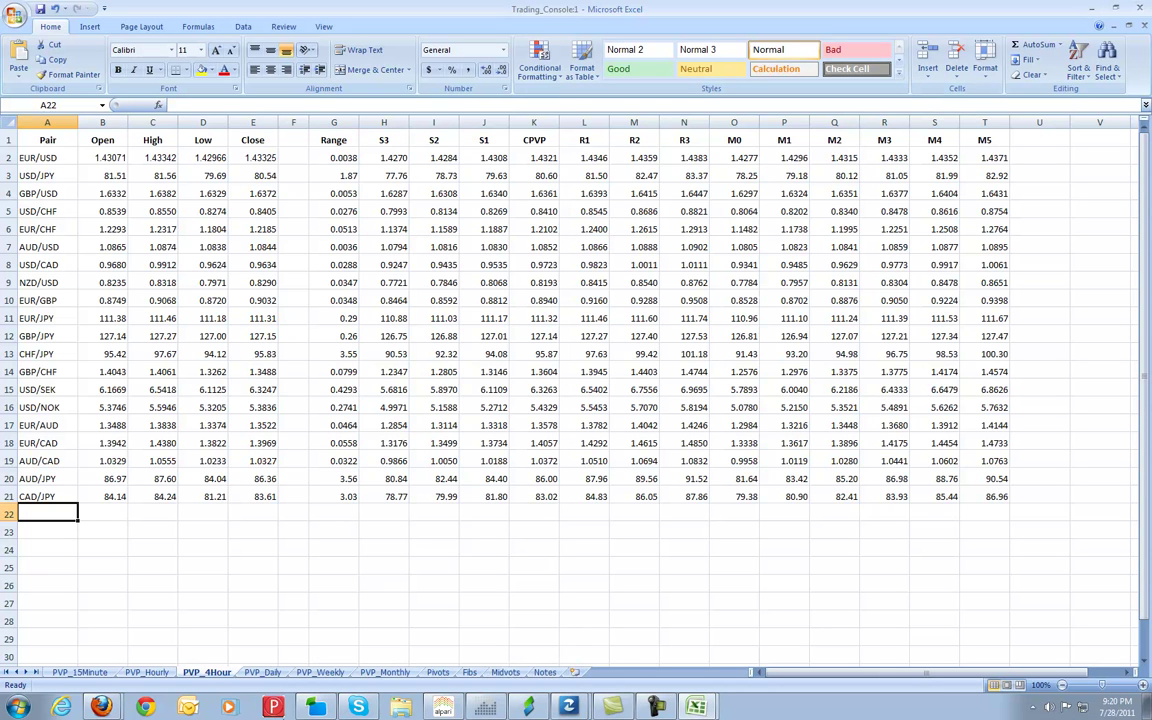
pyautogui.click(400, 707)
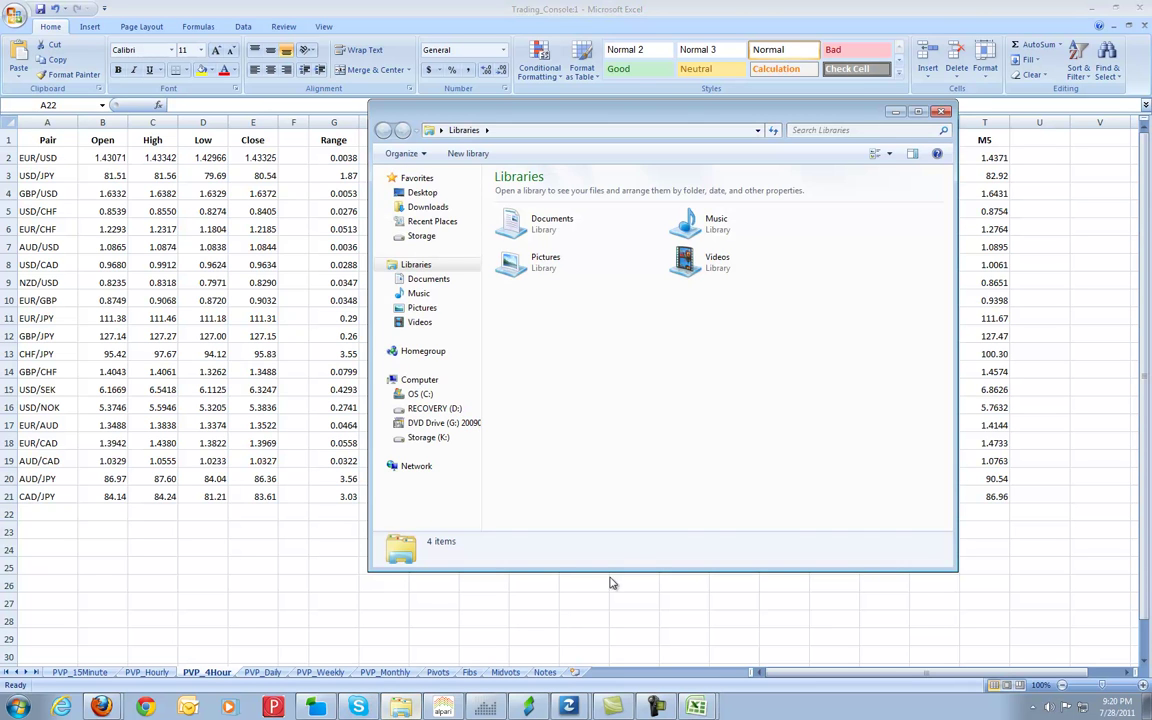
pyautogui.click(940, 110)
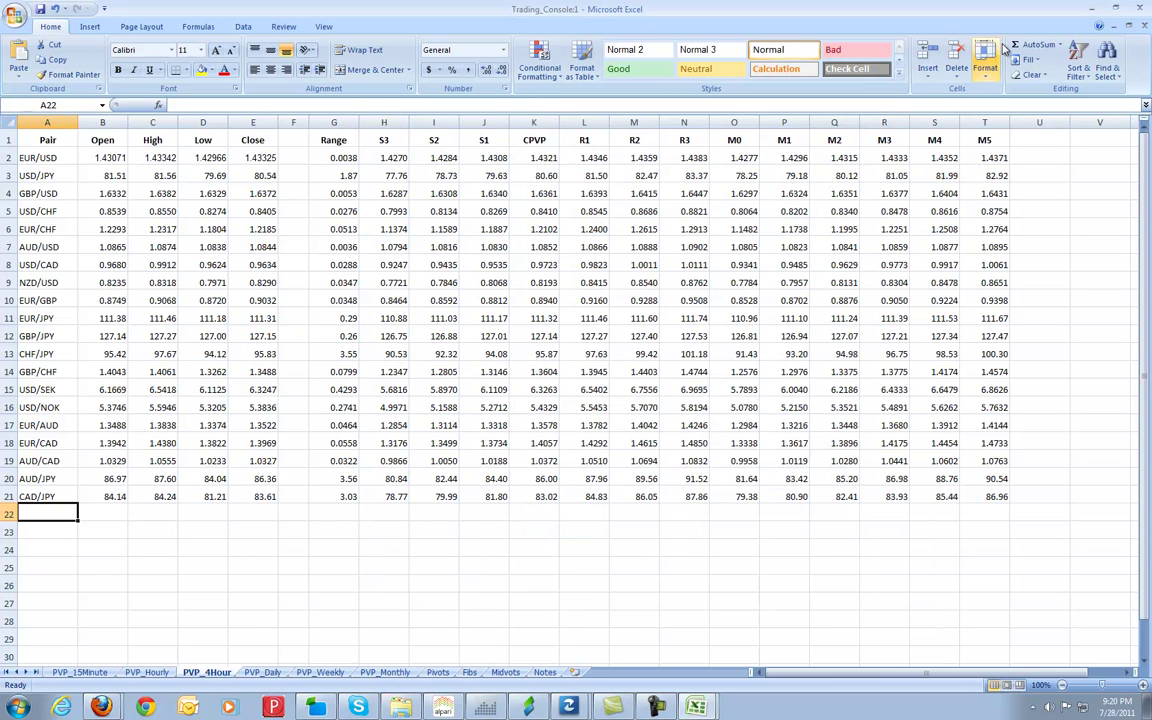
pyautogui.click(1096, 7)
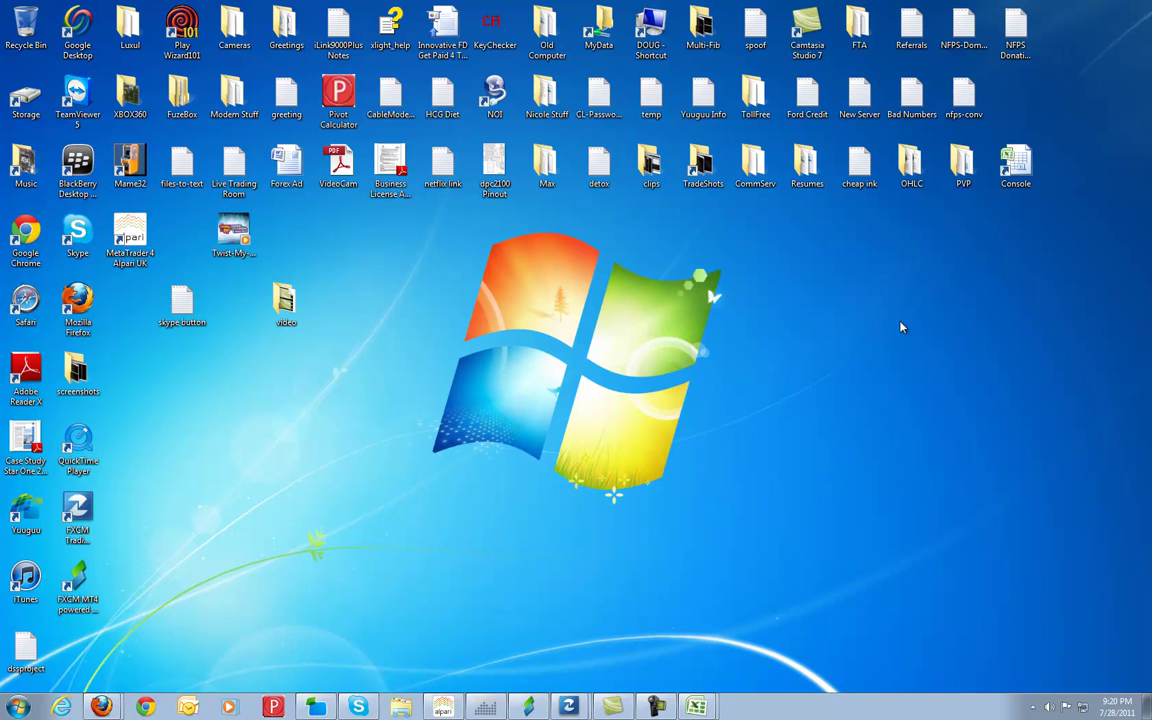
# Step: Open the eurusd-4h file from the desktop's OHLC folder
pyautogui.doubleClick(911, 165)
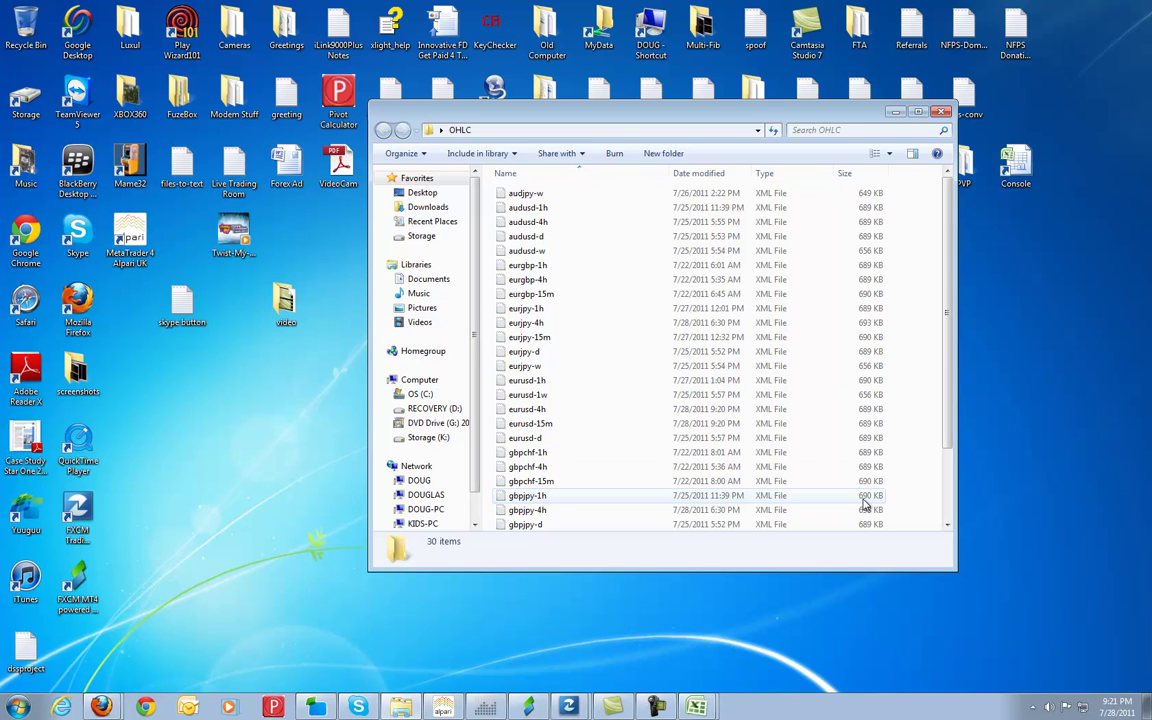
pyautogui.click(535, 438)
pyautogui.scroll(-1, 565, 398)
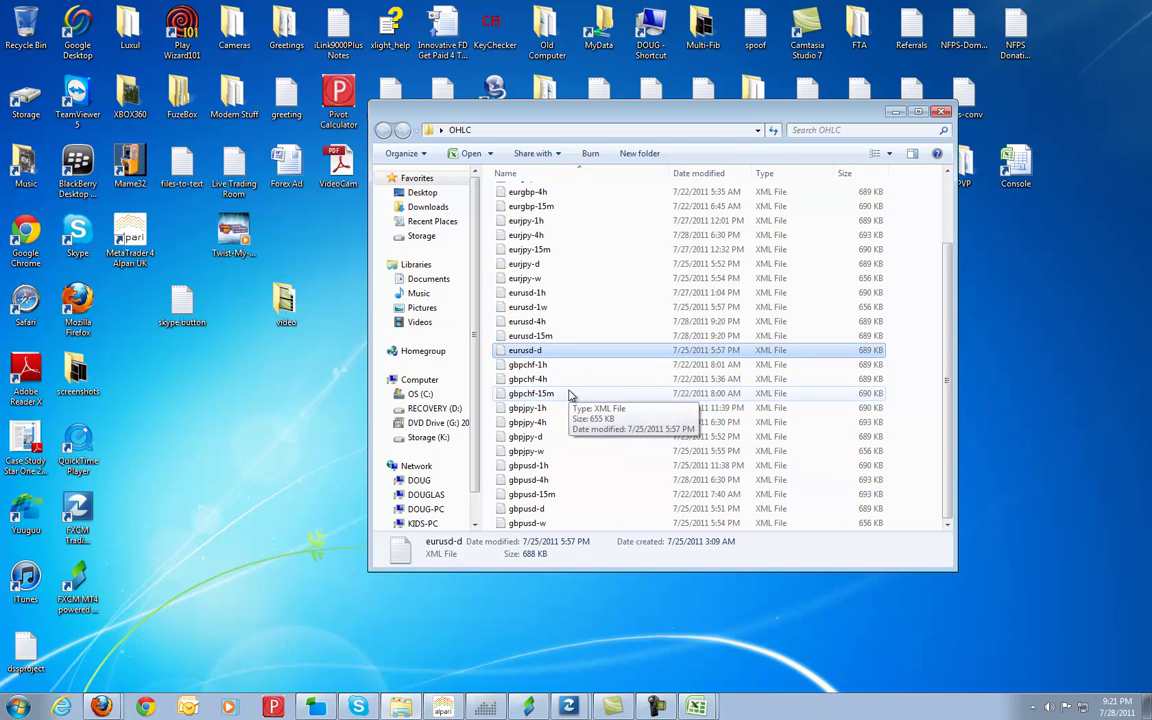
pyautogui.scroll(-1, 570, 395)
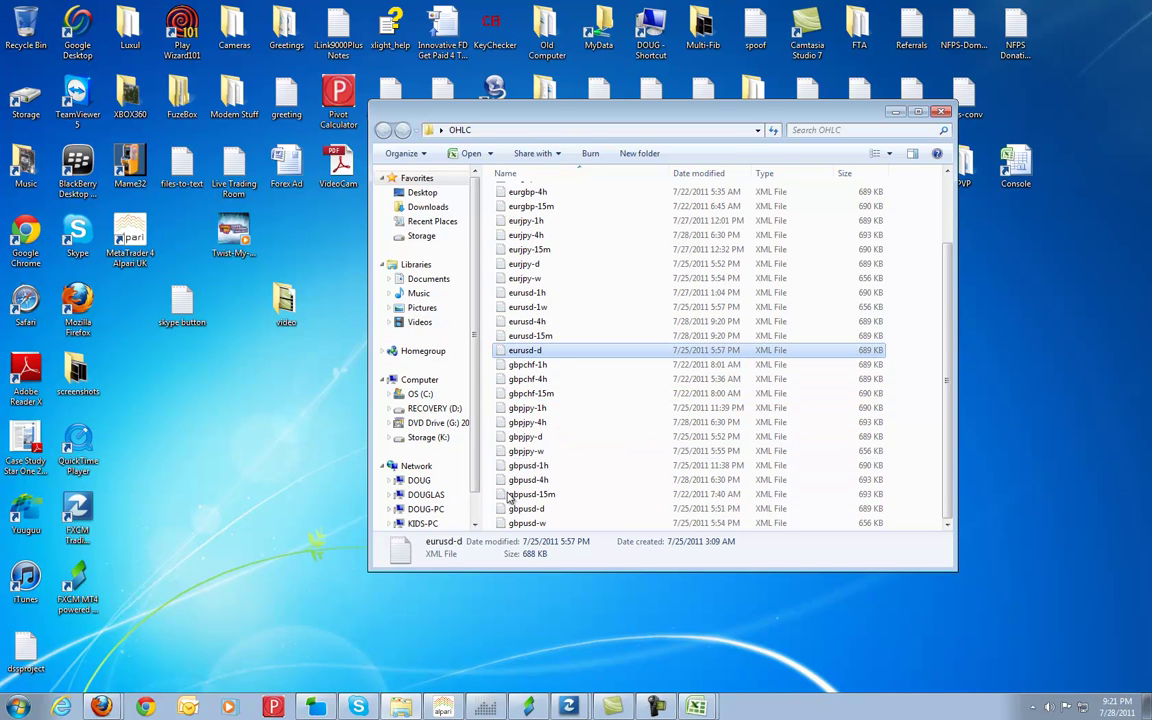
pyautogui.click(544, 324)
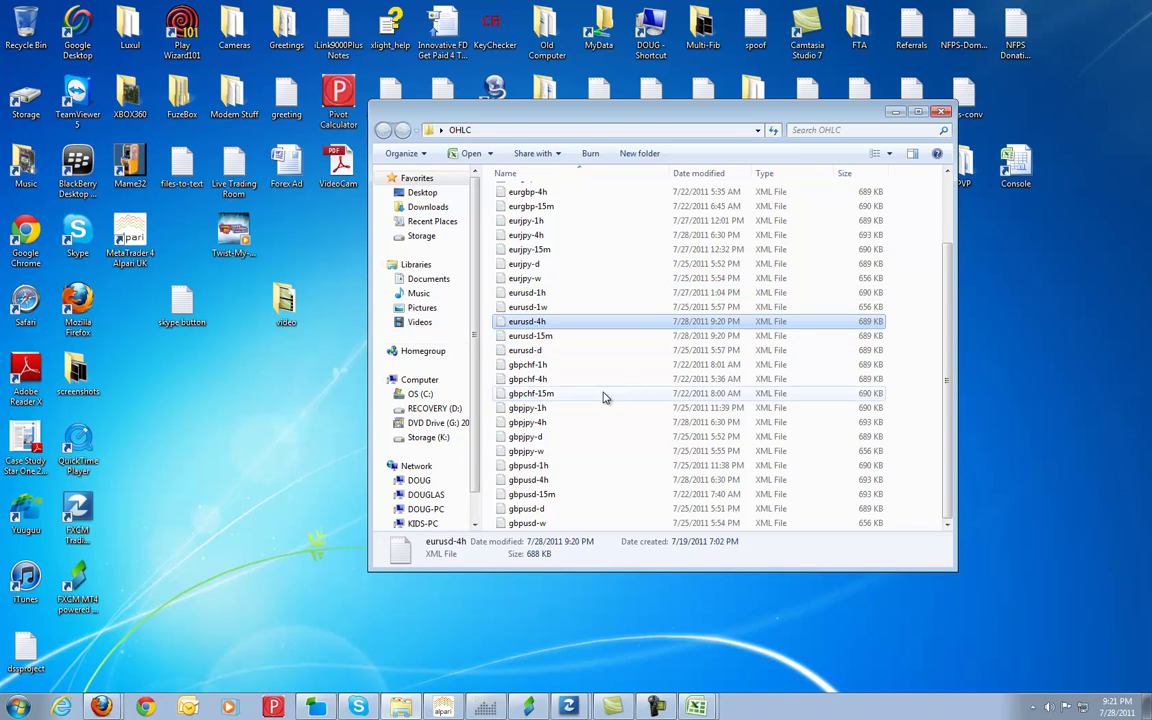
pyautogui.doubleClick(535, 323)
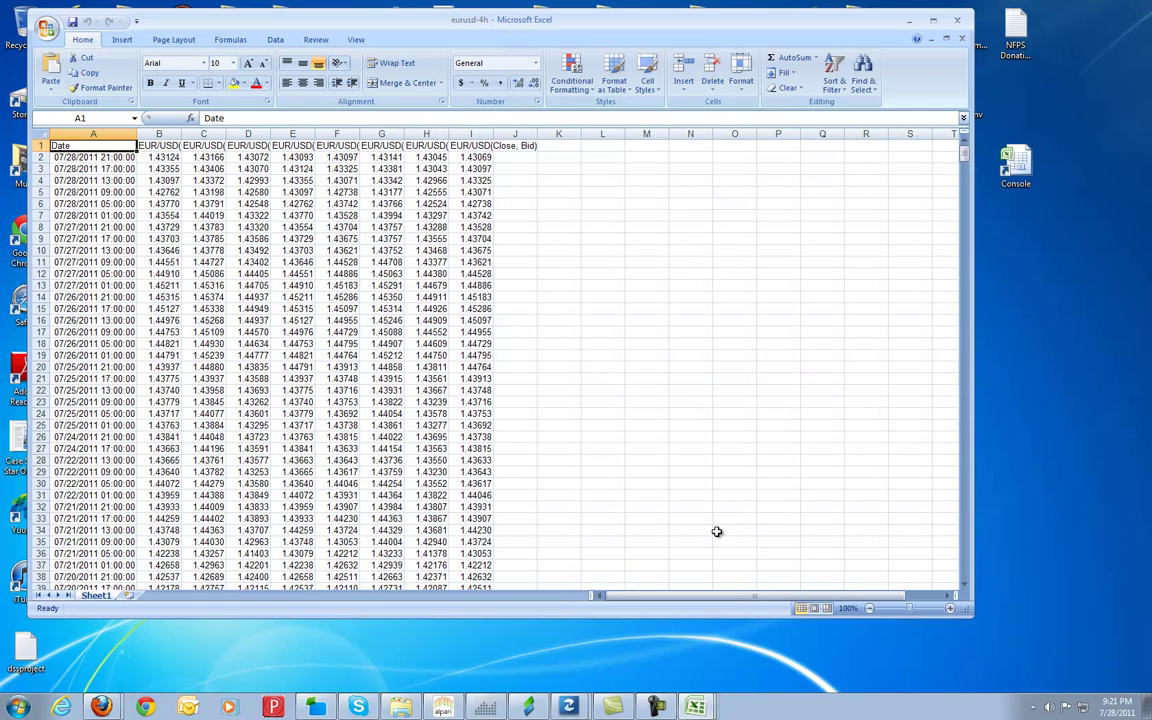
# Step: Copy the four bid prices in F3:I3 for 07/28/2011 17:00:00 from eurusd-4h, and close that workbook
pyautogui.scroll(-2, 784, 162)
pyautogui.scroll(2, 784, 162)
pyautogui.moveTo(476, 157); pyautogui.dragTo(341, 157)
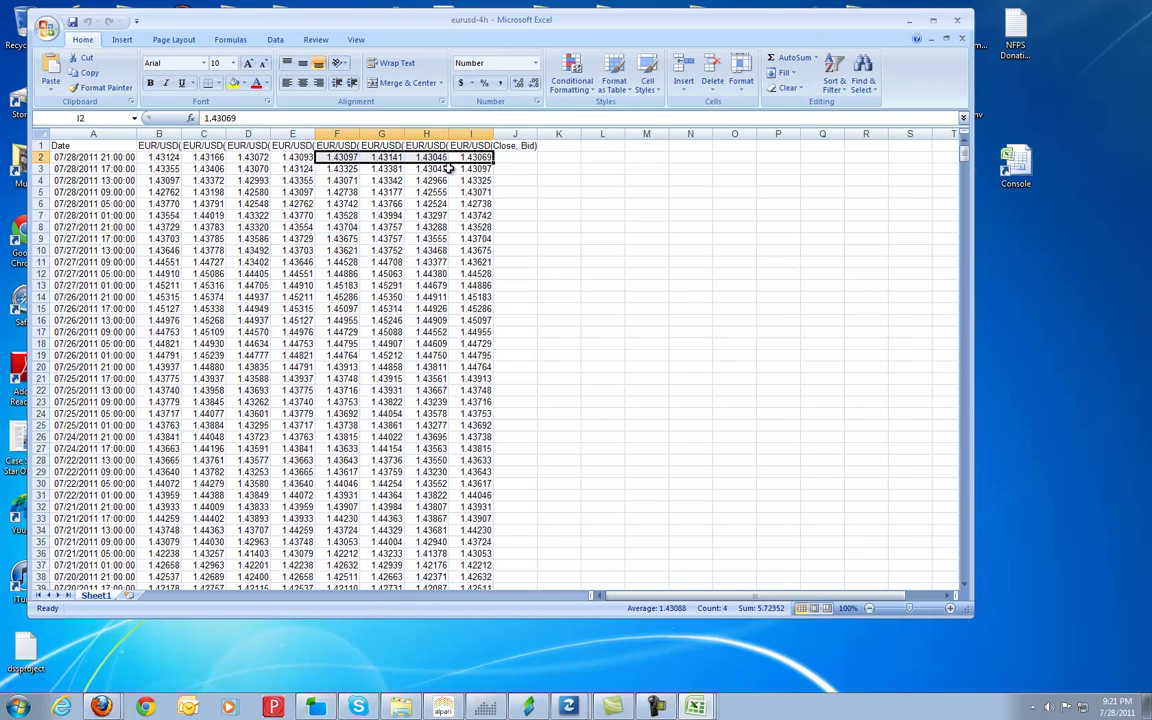
pyautogui.click(549, 214)
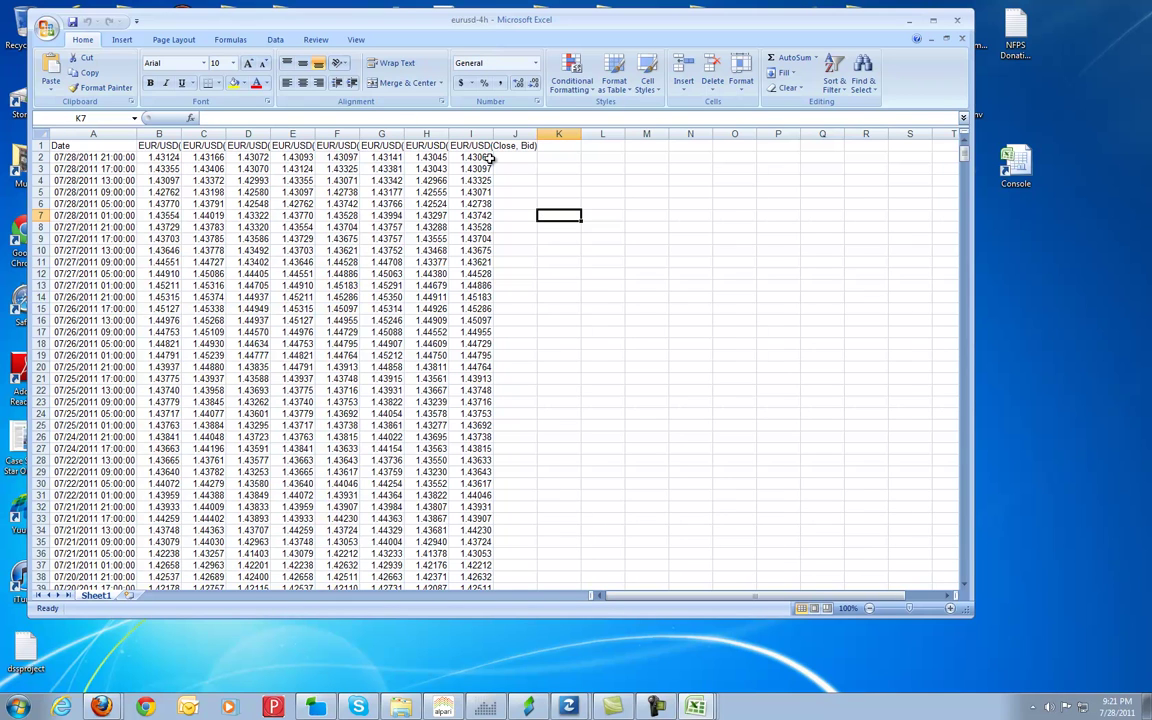
pyautogui.moveTo(485, 169); pyautogui.dragTo(358, 172)
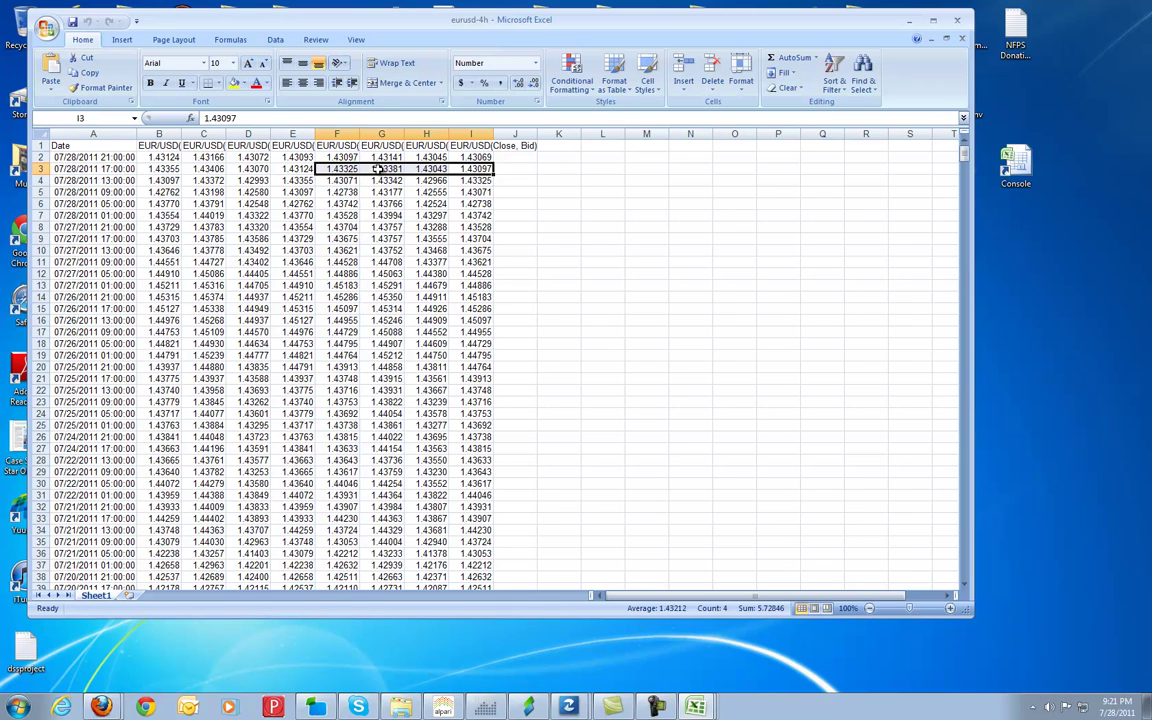
pyautogui.rightClick(378, 170)
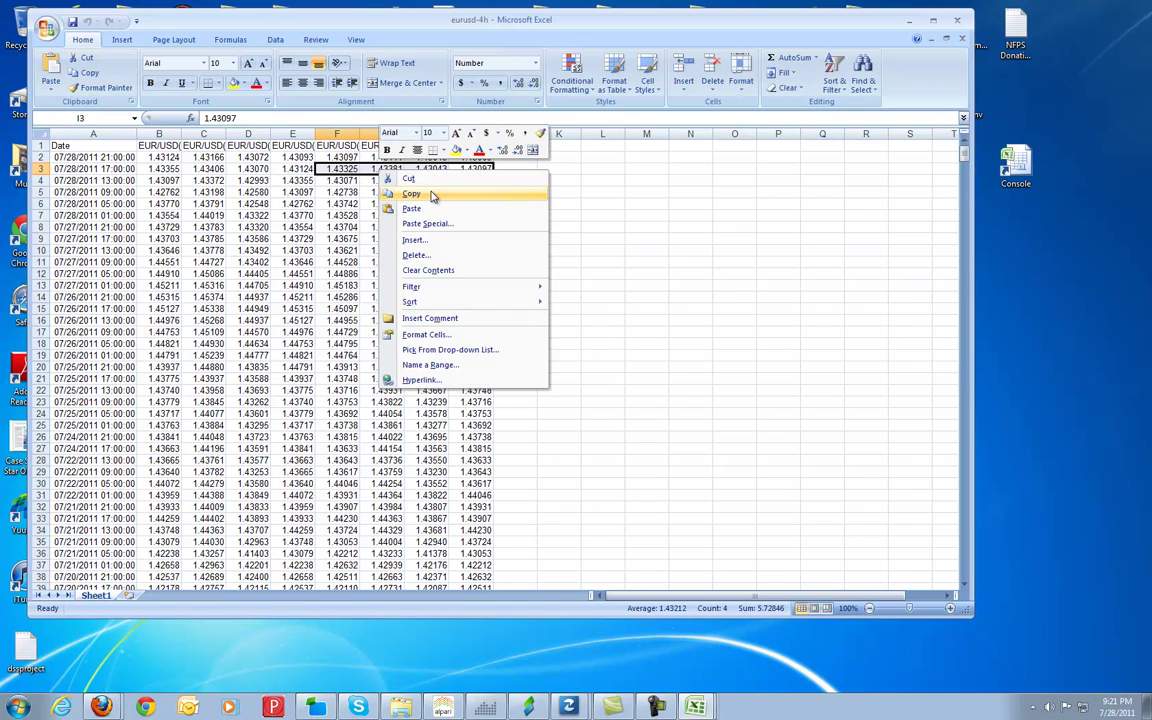
pyautogui.click(432, 196)
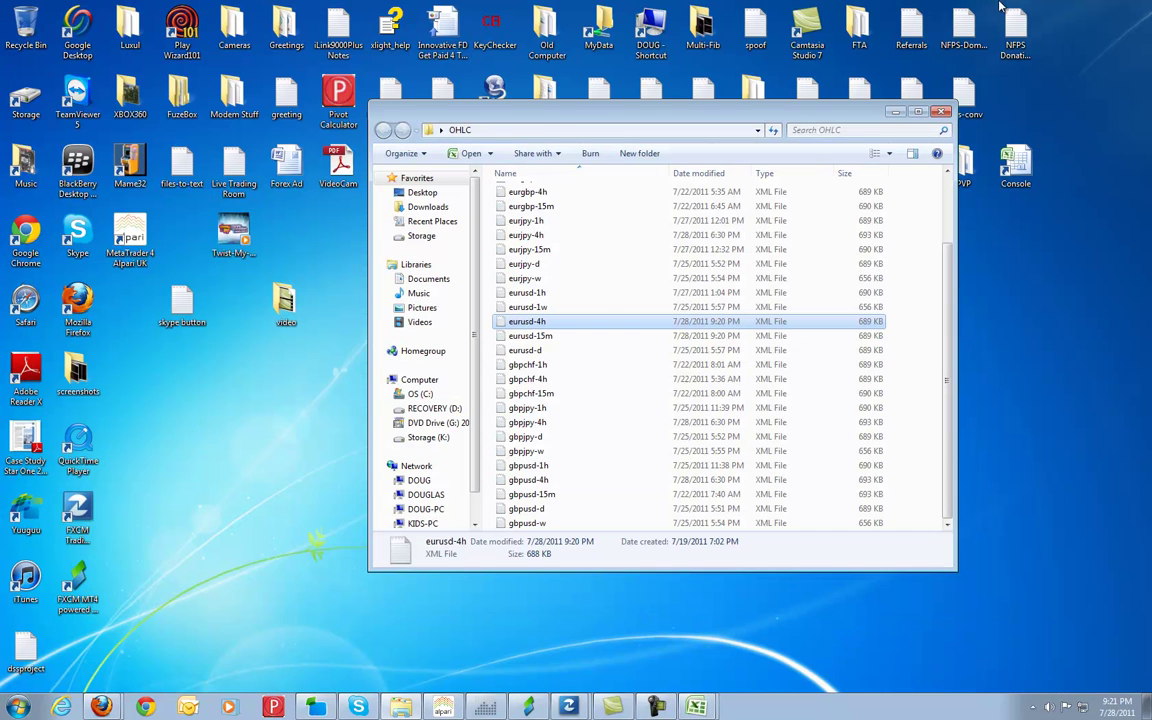
pyautogui.click(908, 20)
# Step: In Trading_Console:1, paste the copied prices into the EUR/USD row of the PVP_4Hour sheet starting at B2, and save the workbook
pyautogui.click(697, 707)
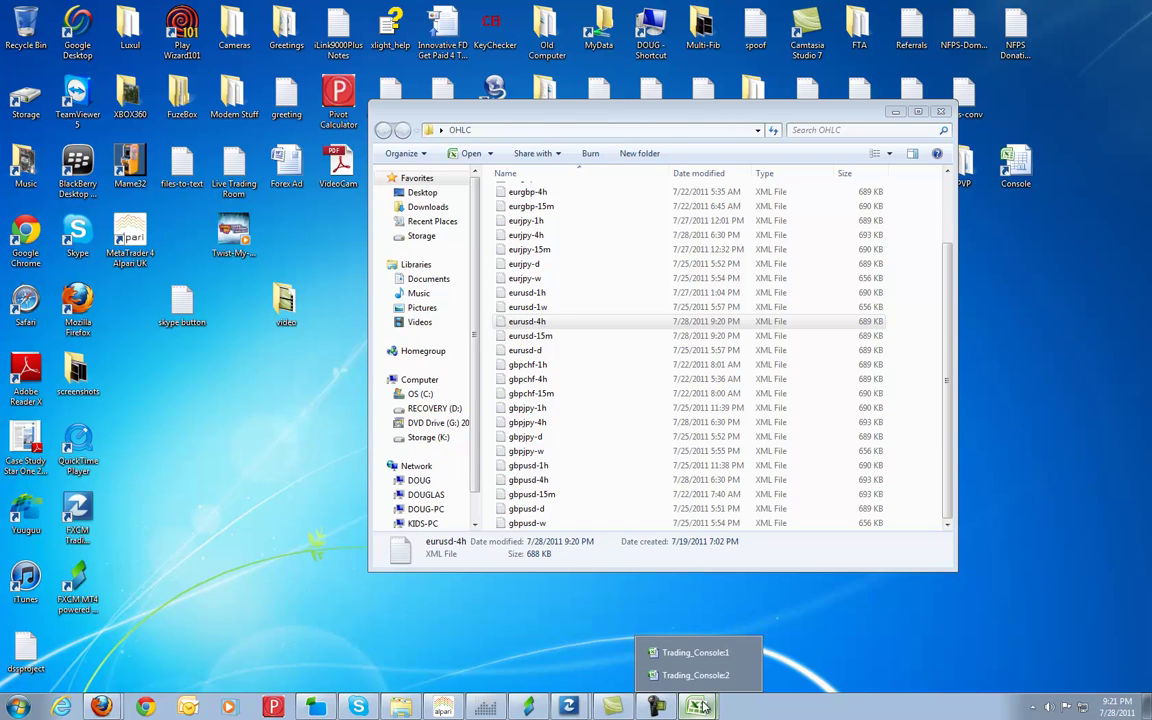
pyautogui.click(695, 652)
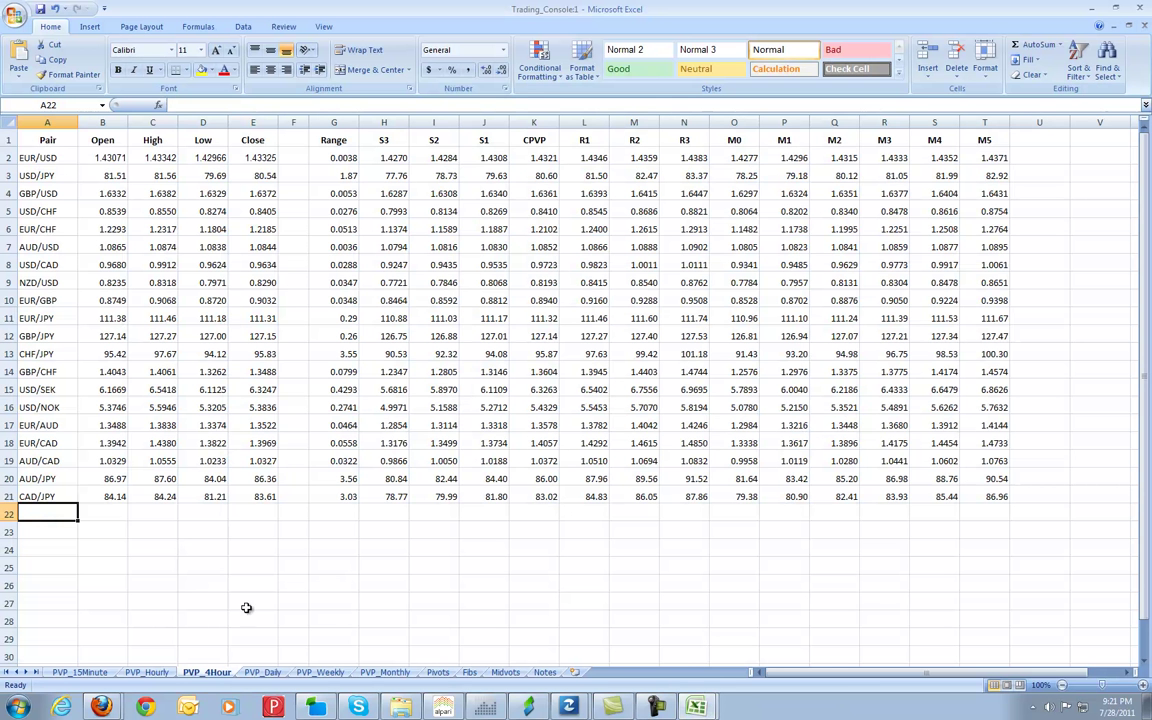
pyautogui.click(100, 157)
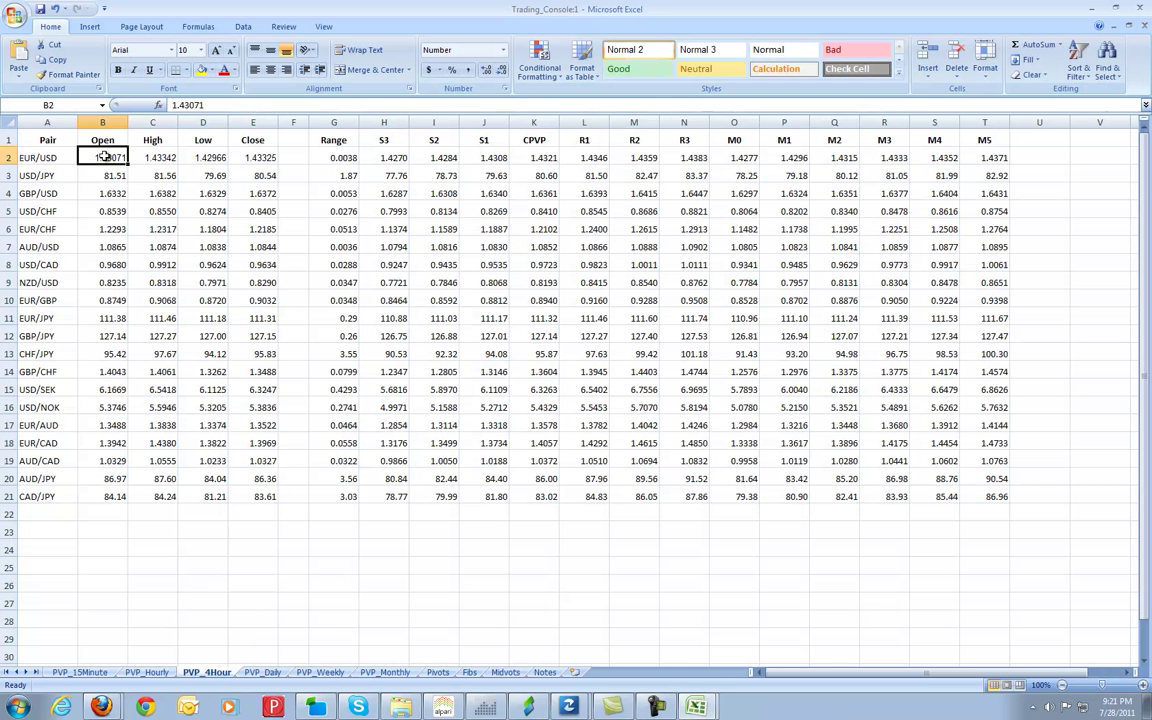
pyautogui.rightClick(101, 157)
pyautogui.click(162, 193)
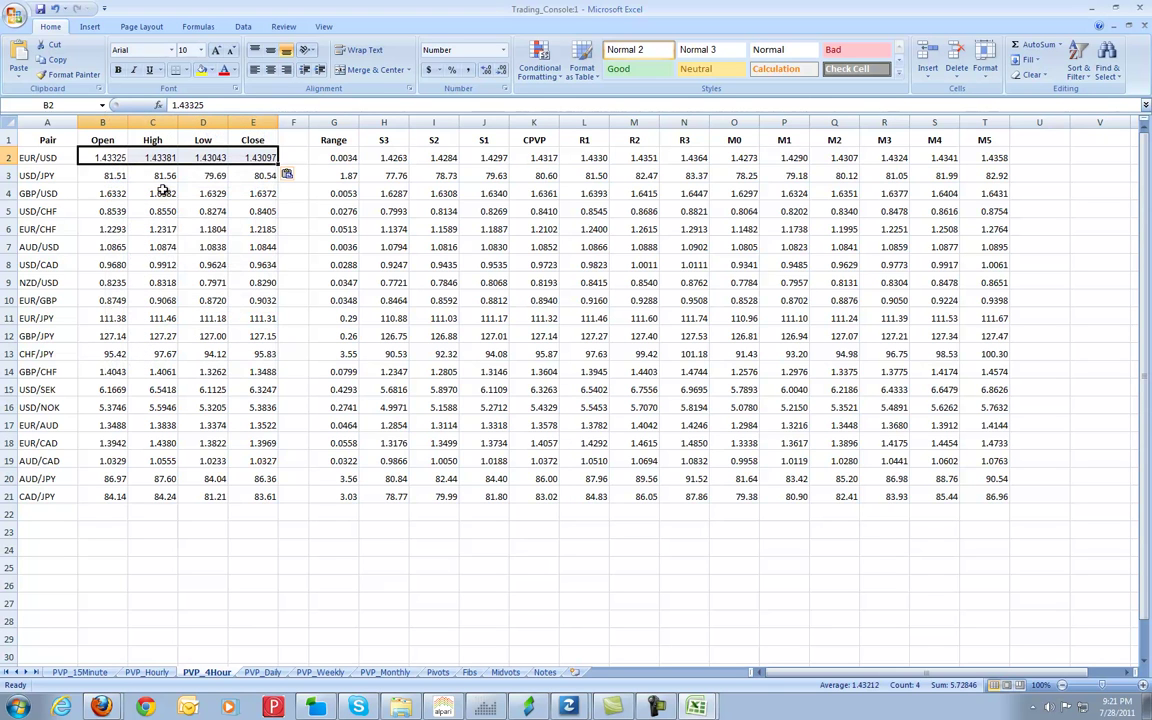
pyautogui.click(40, 8)
# Step: Open the eurusd-15m file from the OHLC folder
pyautogui.click(401, 710)
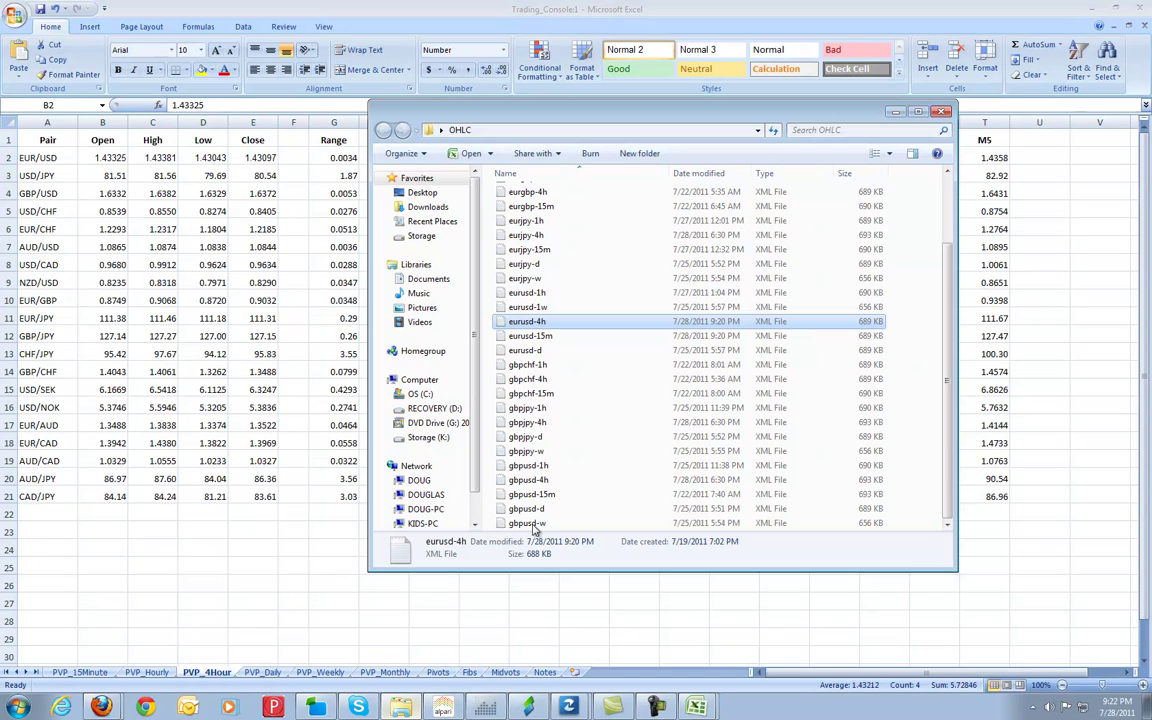
pyautogui.click(558, 340)
pyautogui.doubleClick(561, 345)
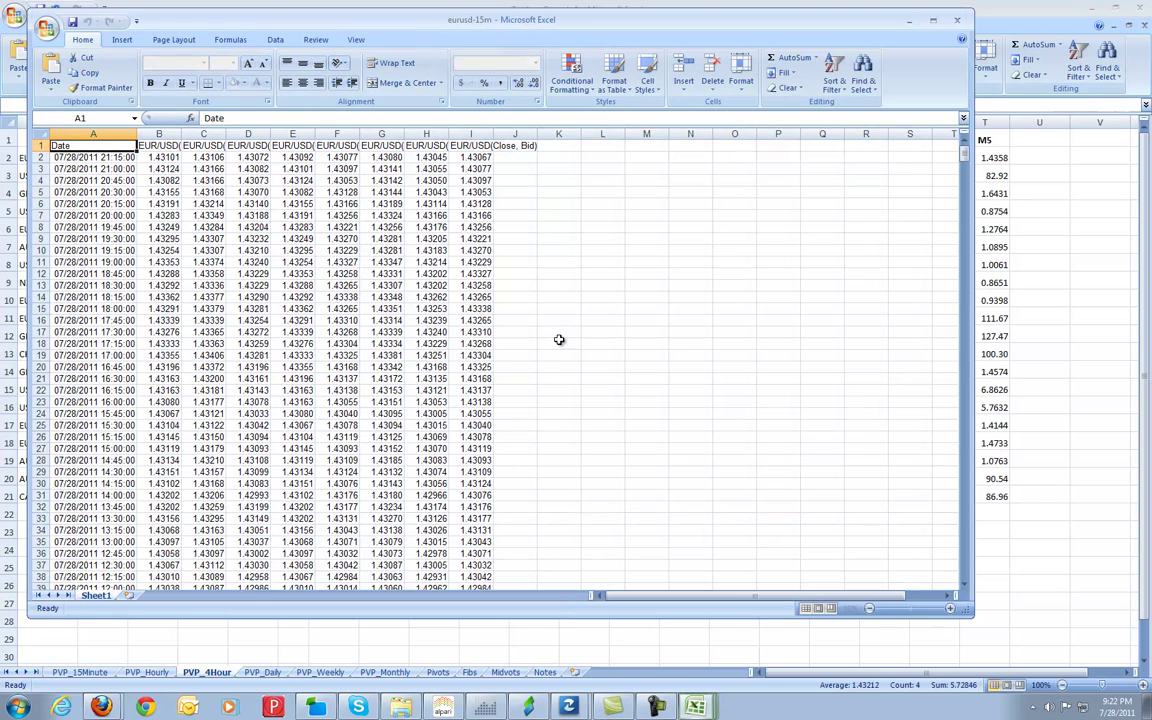
# Step: Copy the four bid prices in F3:I3 for 07/28/2011 21:00:00 from eurusd-15m, and close that workbook
pyautogui.moveTo(482, 156); pyautogui.dragTo(348, 157)
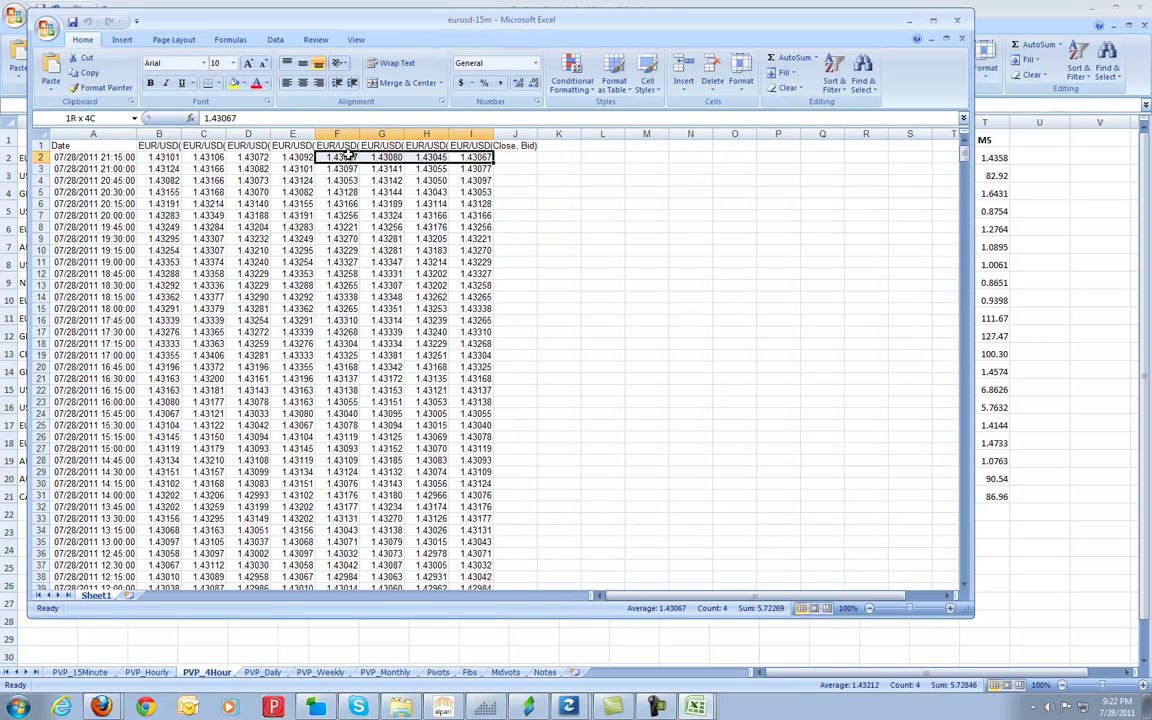
pyautogui.click(576, 229)
pyautogui.moveTo(488, 168); pyautogui.dragTo(340, 168)
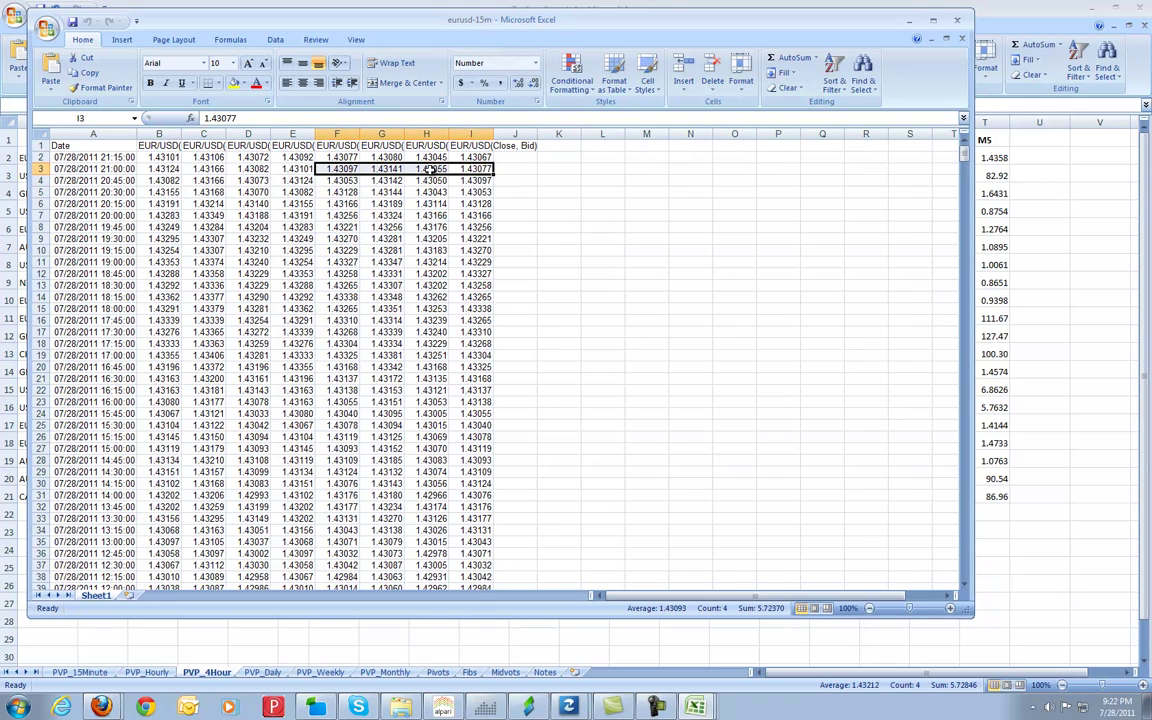
pyautogui.rightClick(385, 151)
pyautogui.click(416, 177)
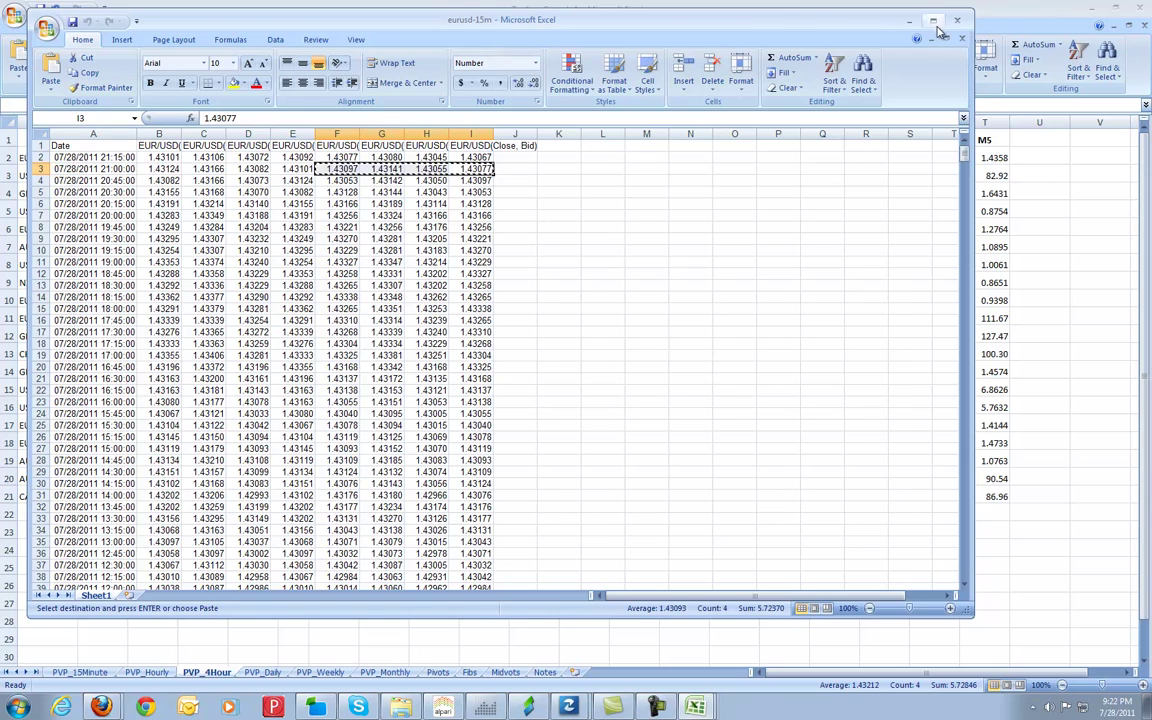
pyautogui.hotkey('alt', 'F4')
pyautogui.click(858, 3)
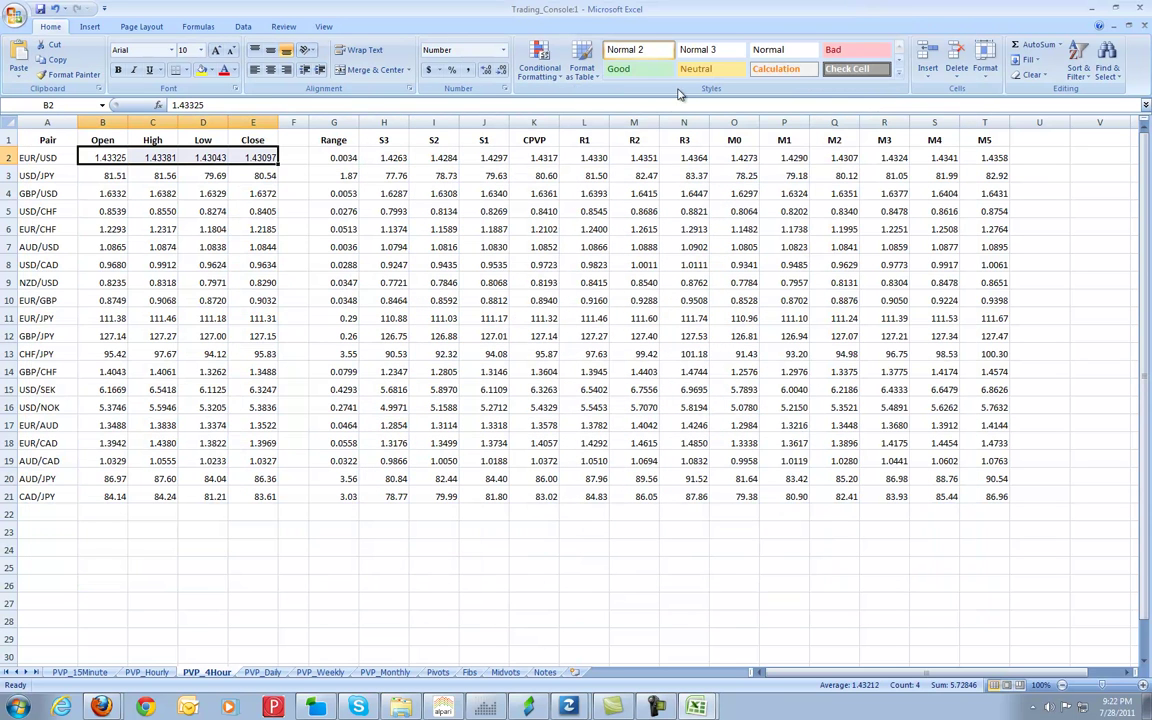
# Step: Paste the copied prices into the EUR/USD row of the PVP_15Minute sheet starting at B2, and save the workbook
pyautogui.click(80, 672)
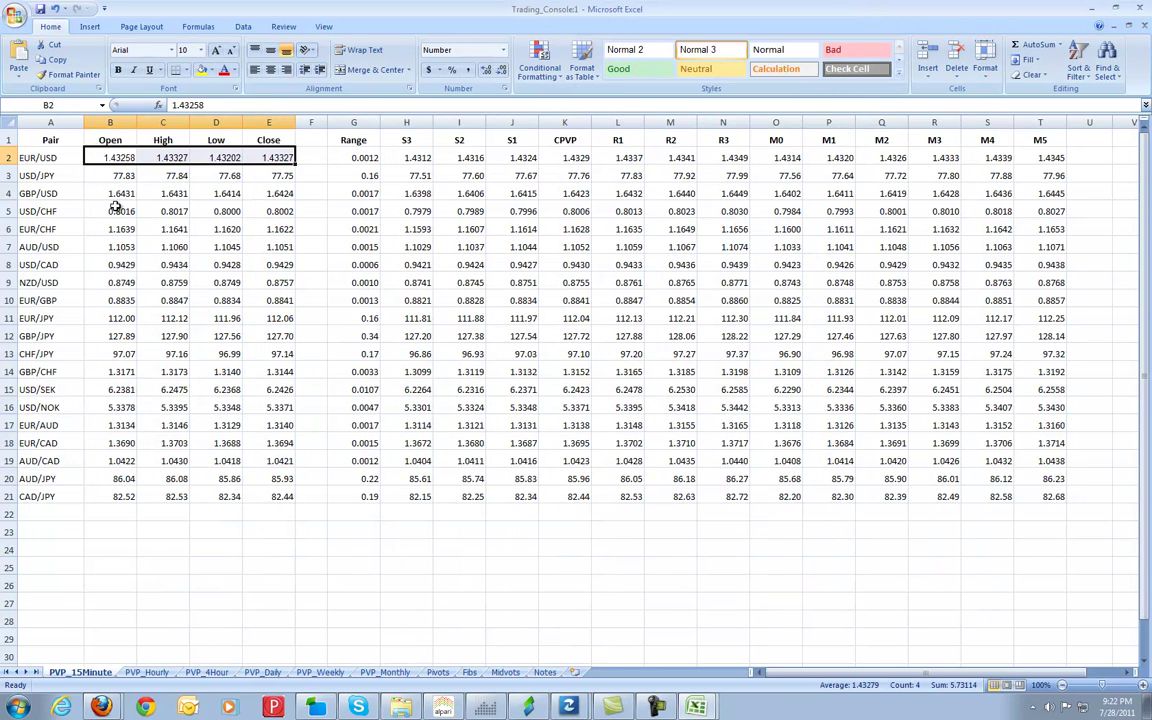
pyautogui.click(118, 160)
pyautogui.rightClick(120, 161)
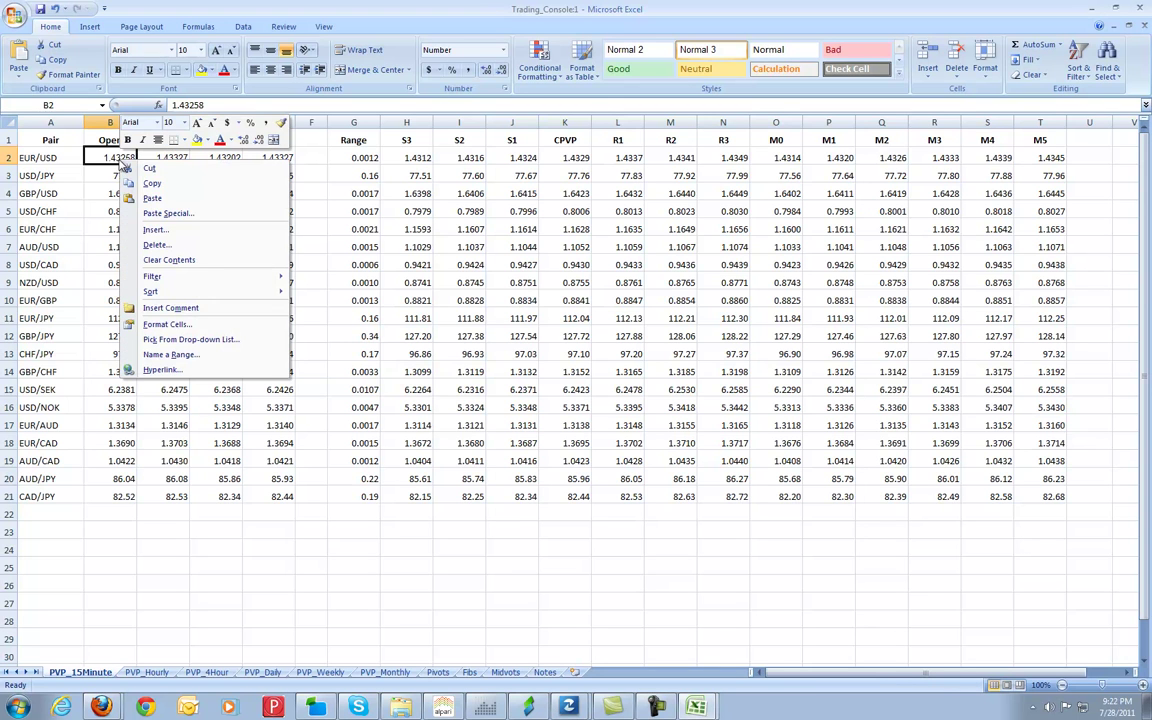
pyautogui.click(176, 200)
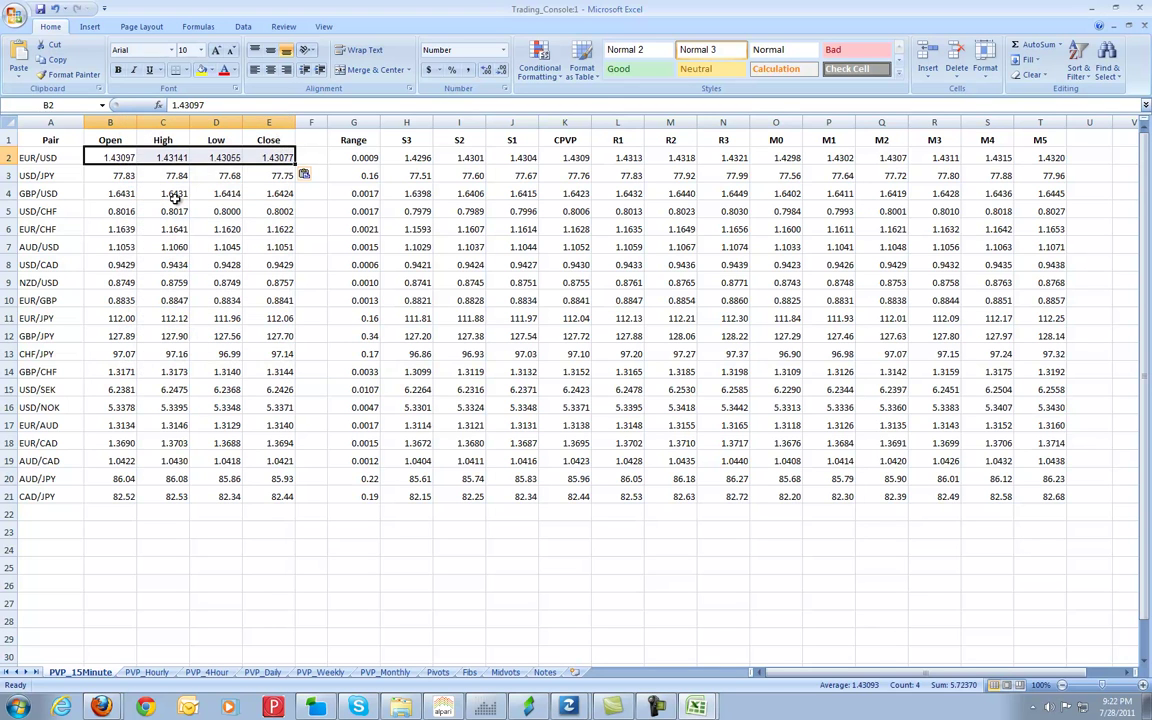
pyautogui.click(175, 199)
pyautogui.click(41, 8)
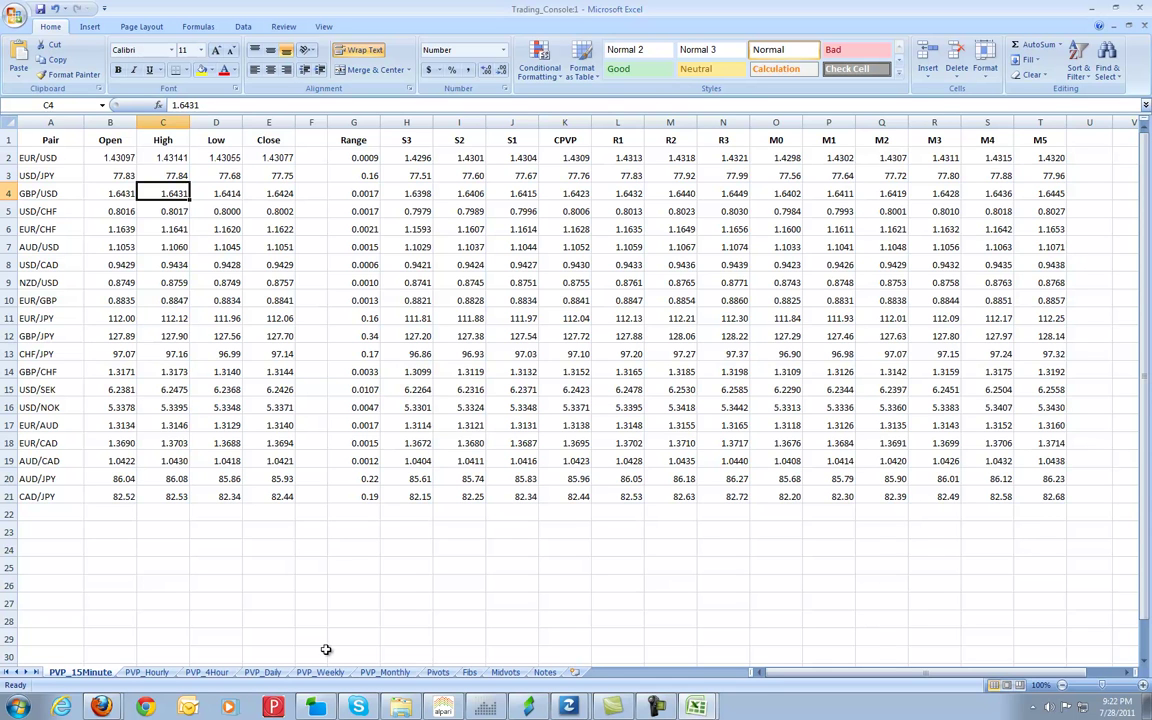
# Step: Examine the ranges and pivot levels for each pair and time frame on the Pivots sheet, down to USD/JPY 1 Hour
pyautogui.click(437, 672)
pyautogui.scroll(-2, 492, 627)
pyautogui.scroll(2, 492, 627)
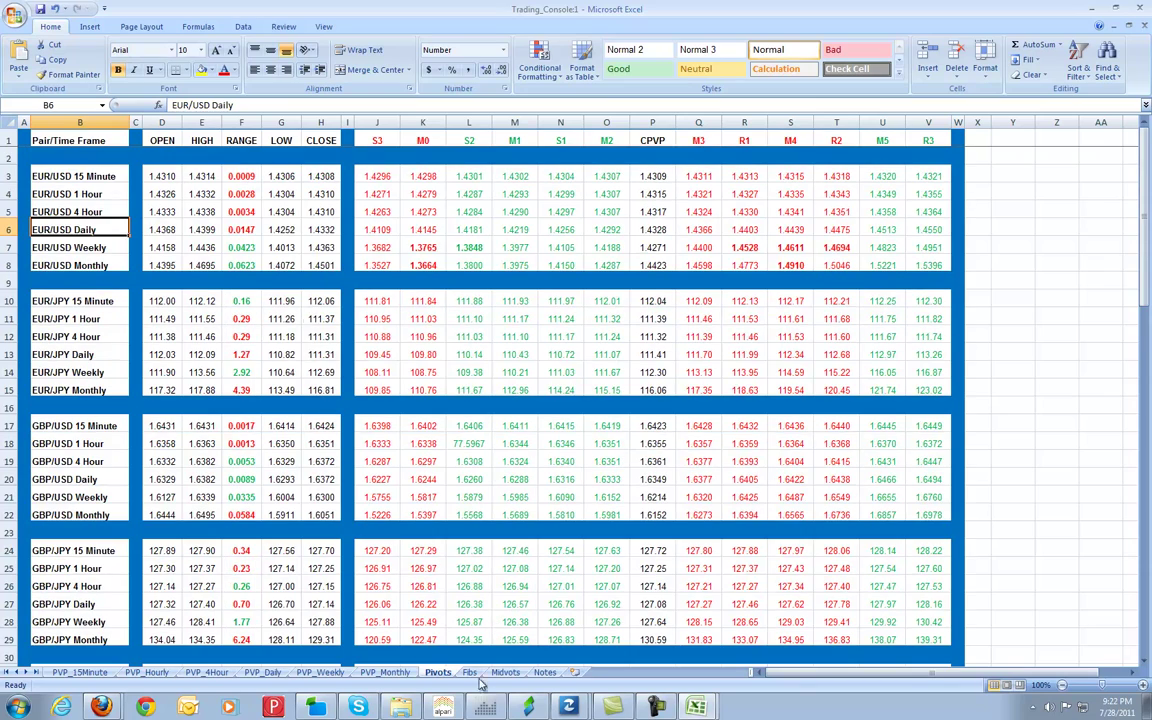
pyautogui.click(283, 228)
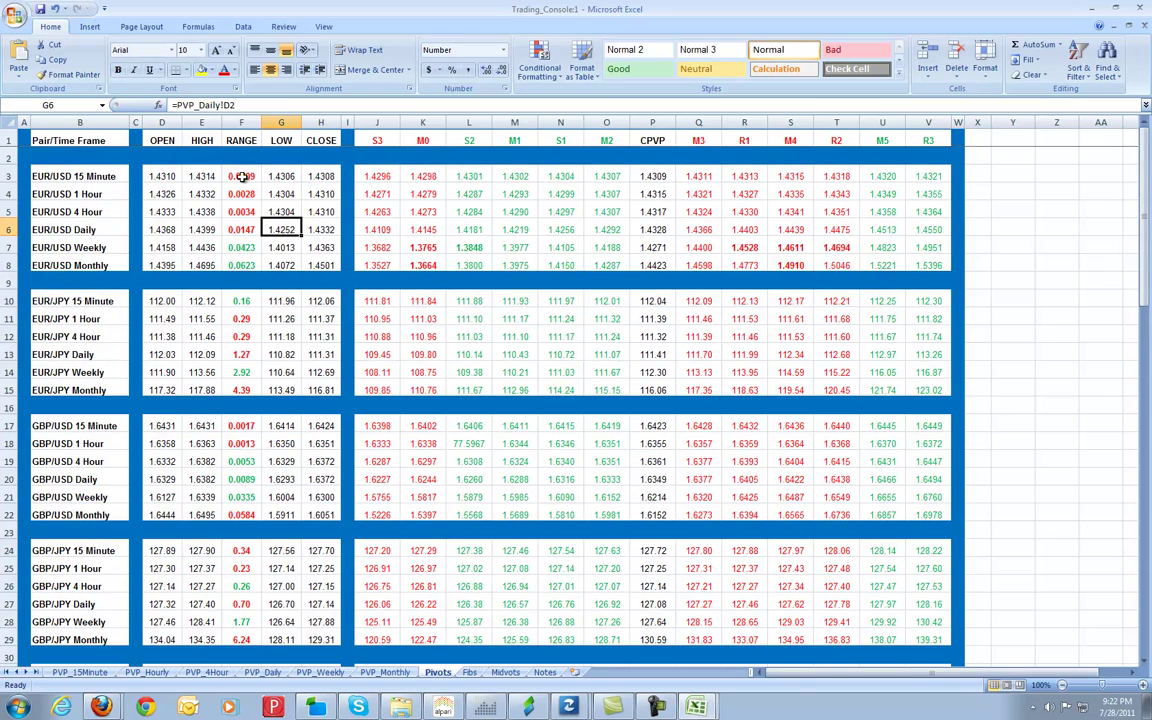
pyautogui.scroll(-15, 201, 549)
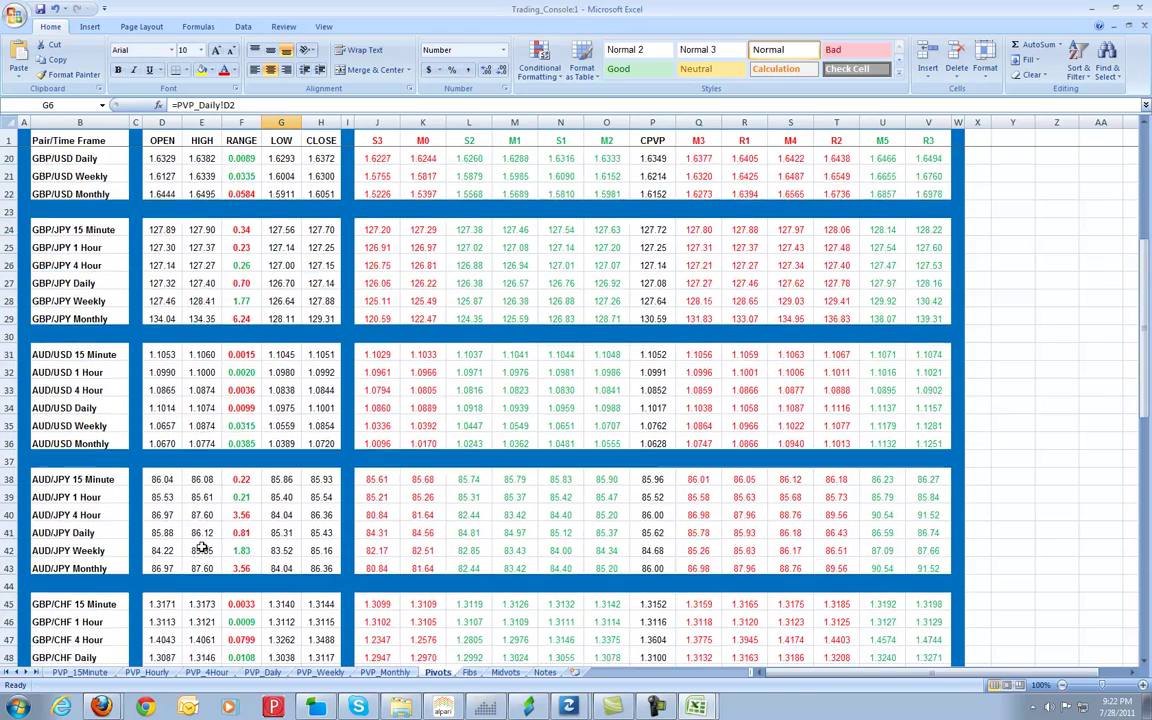
pyautogui.scroll(-3, 201, 549)
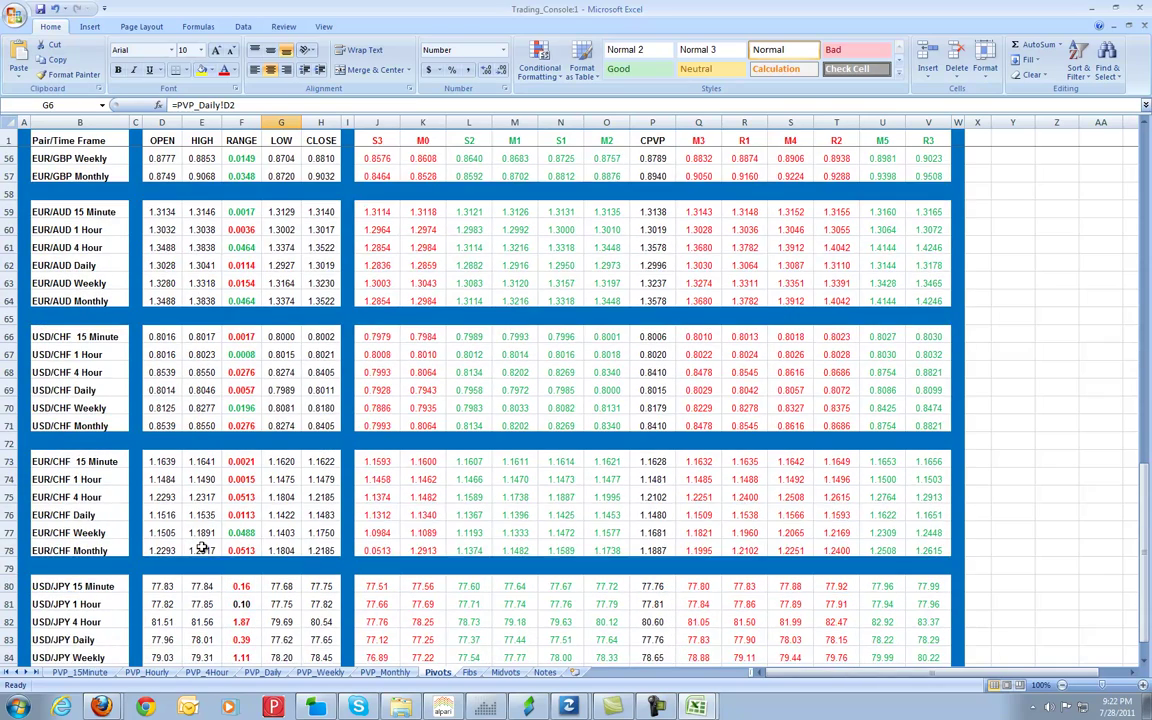
pyautogui.scroll(-1, 205, 552)
pyautogui.click(239, 551)
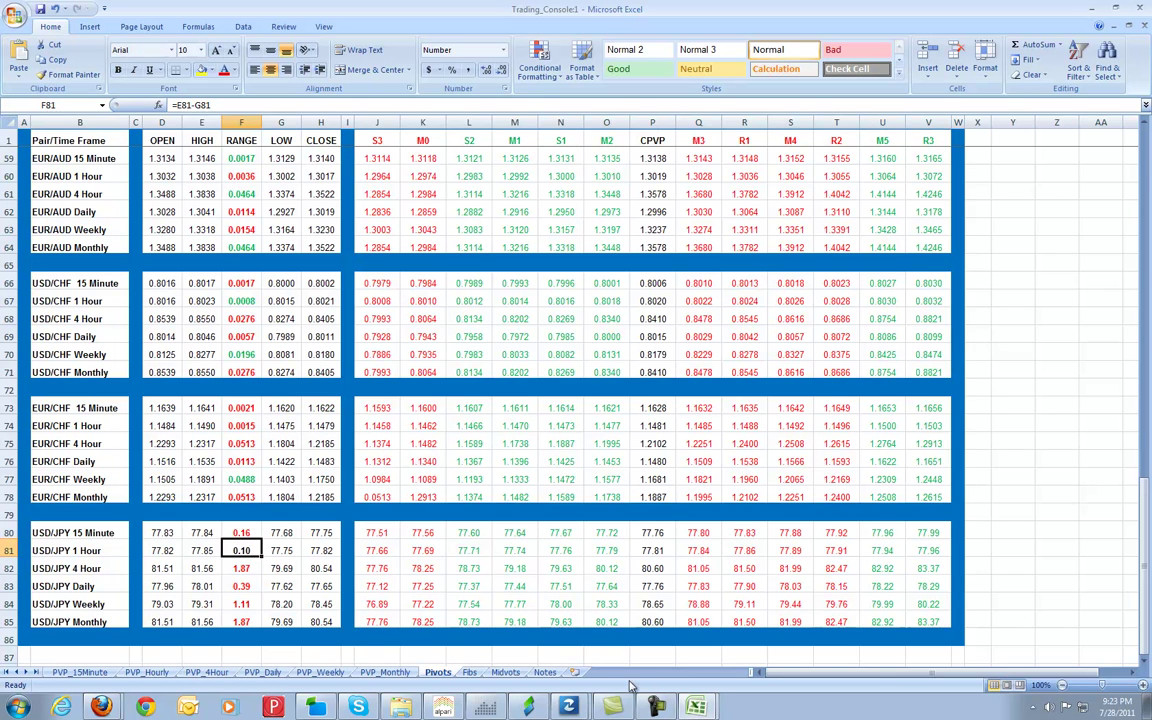
# Step: Switch to FXCM MT4 and open a new USDJPY chart, then return to the Trading_Console workbook
pyautogui.click(531, 706)
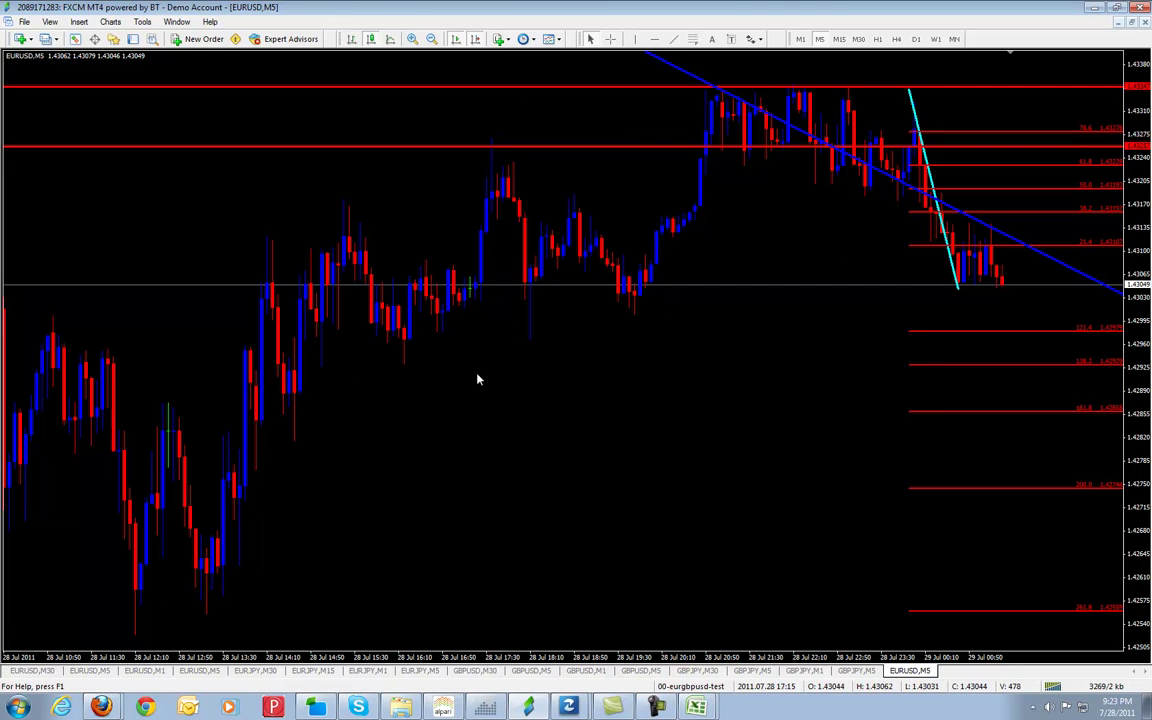
pyautogui.click(28, 39)
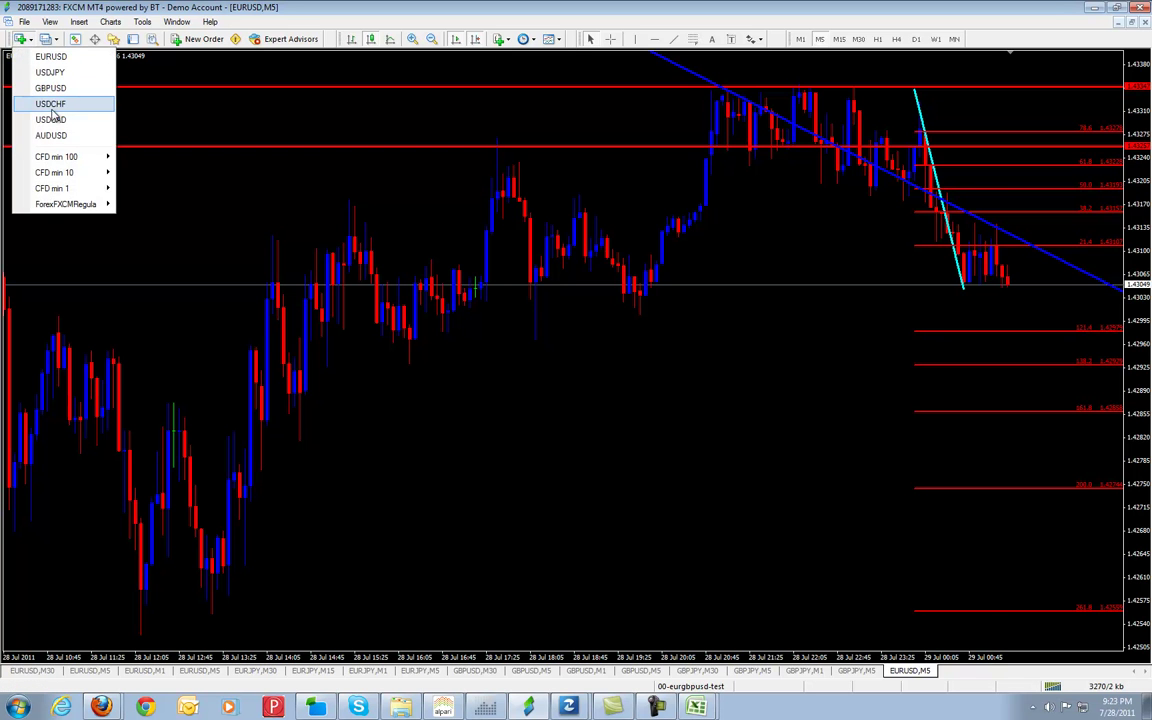
pyautogui.click(50, 73)
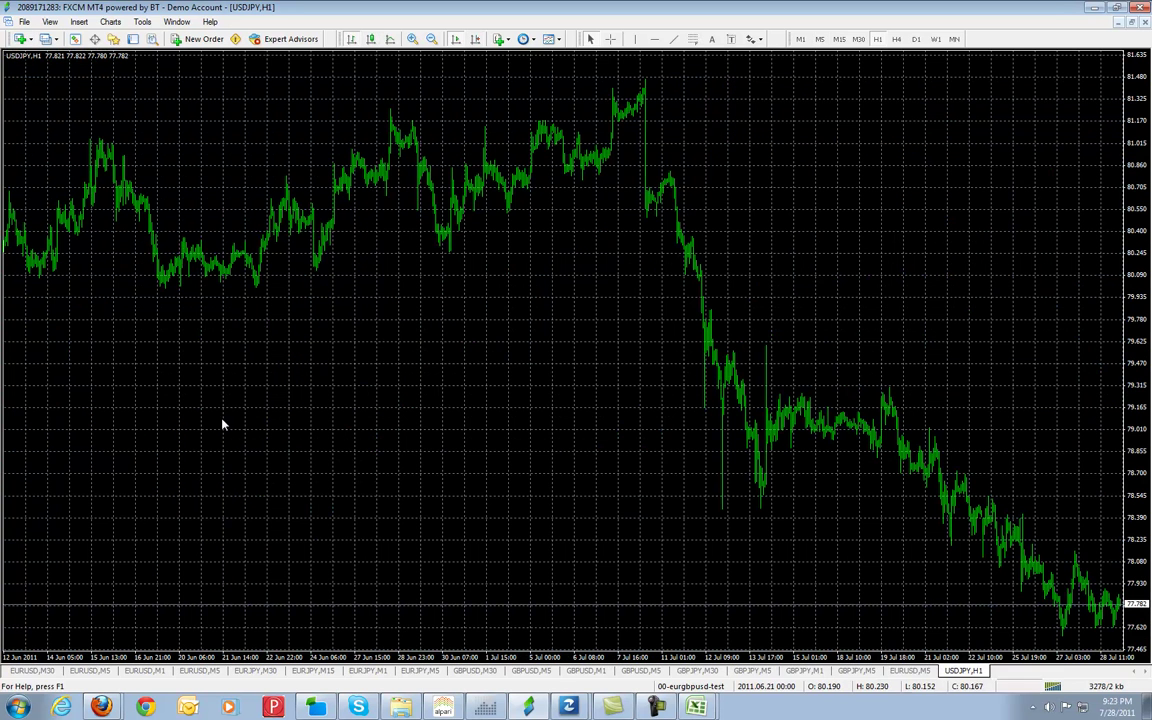
pyautogui.rightClick(460, 345)
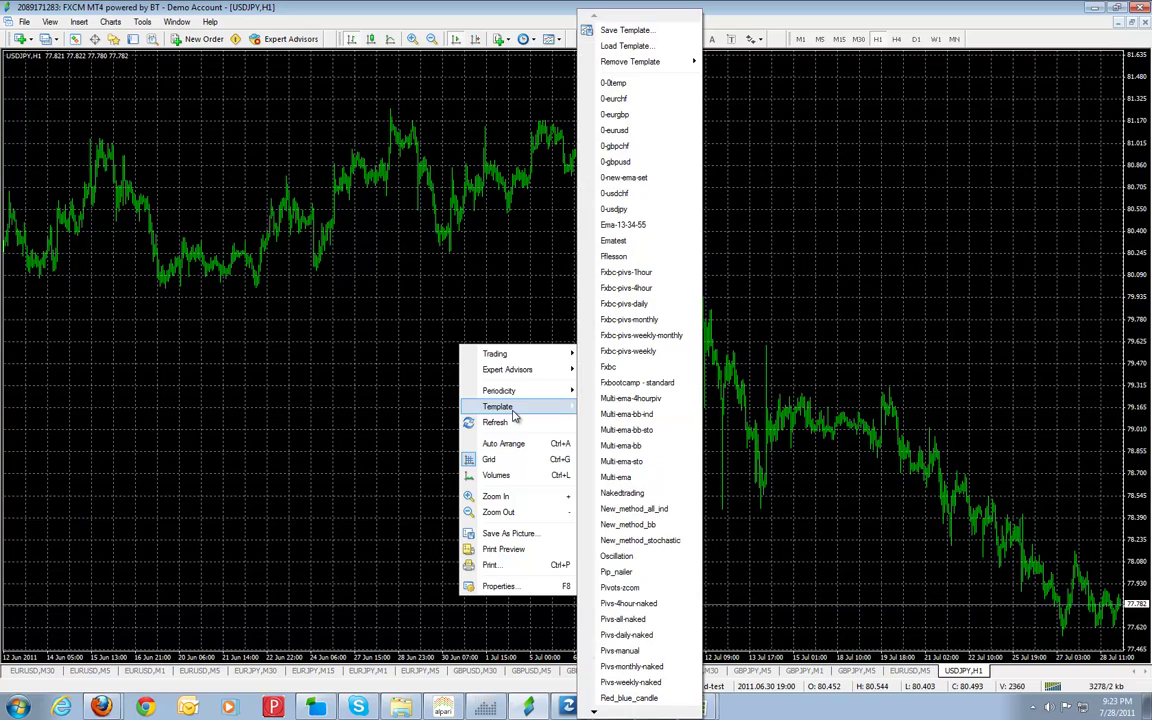
pyautogui.click(321, 414)
pyautogui.moveTo(690, 708)
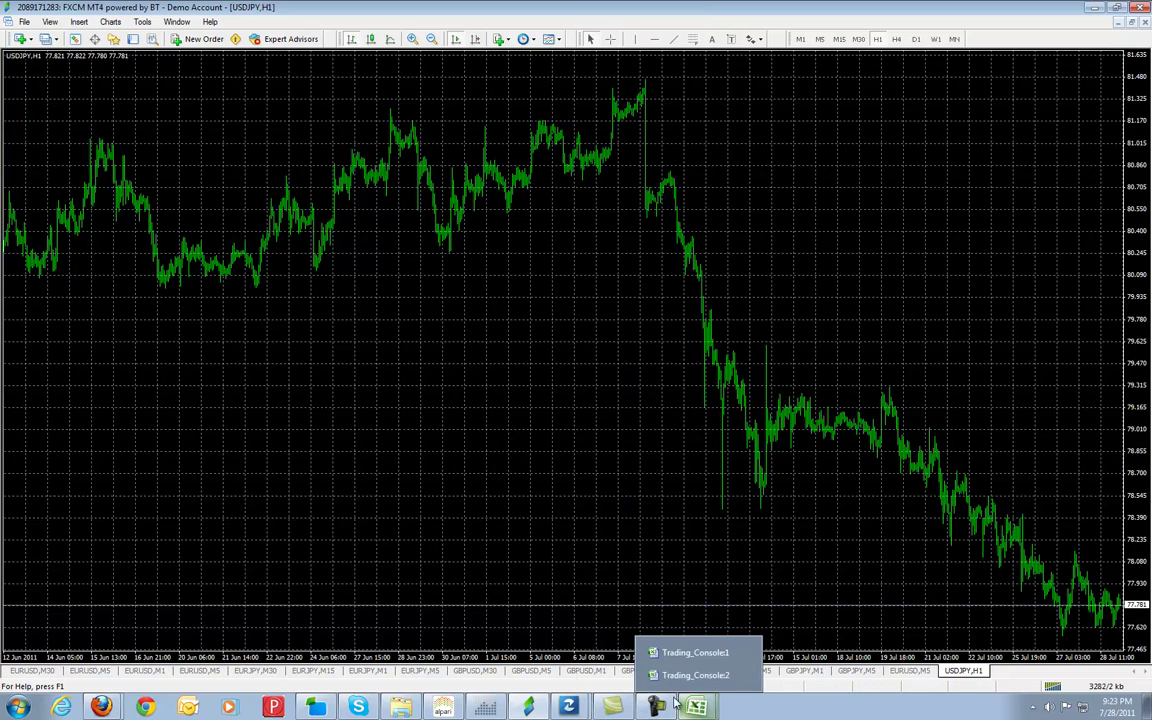
pyautogui.click(663, 677)
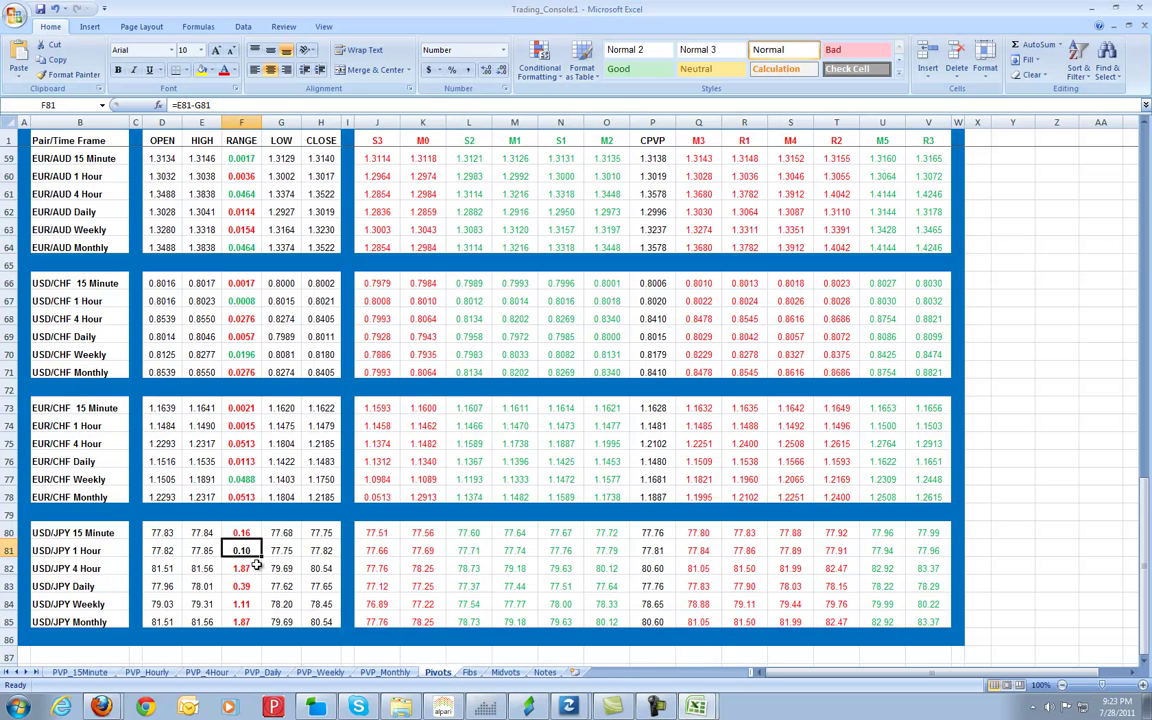
# Step: Switch to FXCM MT4, apply the Red_blue_candle template to the USDJPY H1 chart, and enlarge its latest candles
pyautogui.hotkey('alt', 'Tab')
pyautogui.rightClick(618, 475)
pyautogui.moveTo(660, 282)
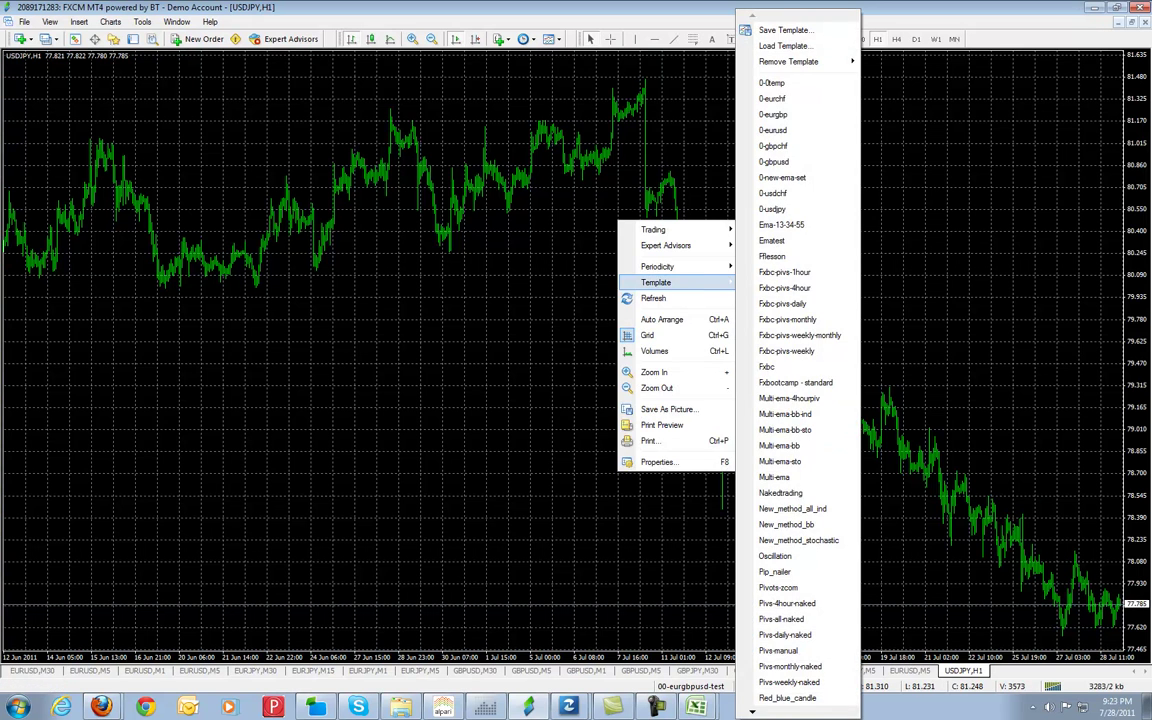
pyautogui.click(788, 697)
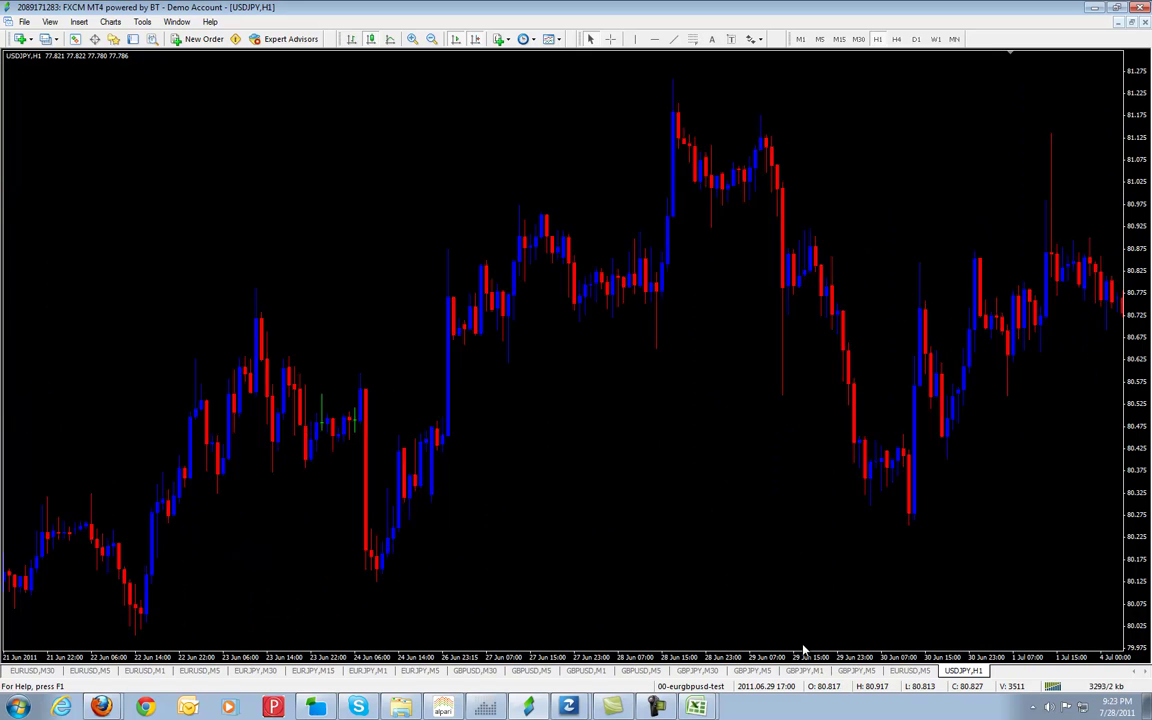
pyautogui.scroll(-15, 762, 622)
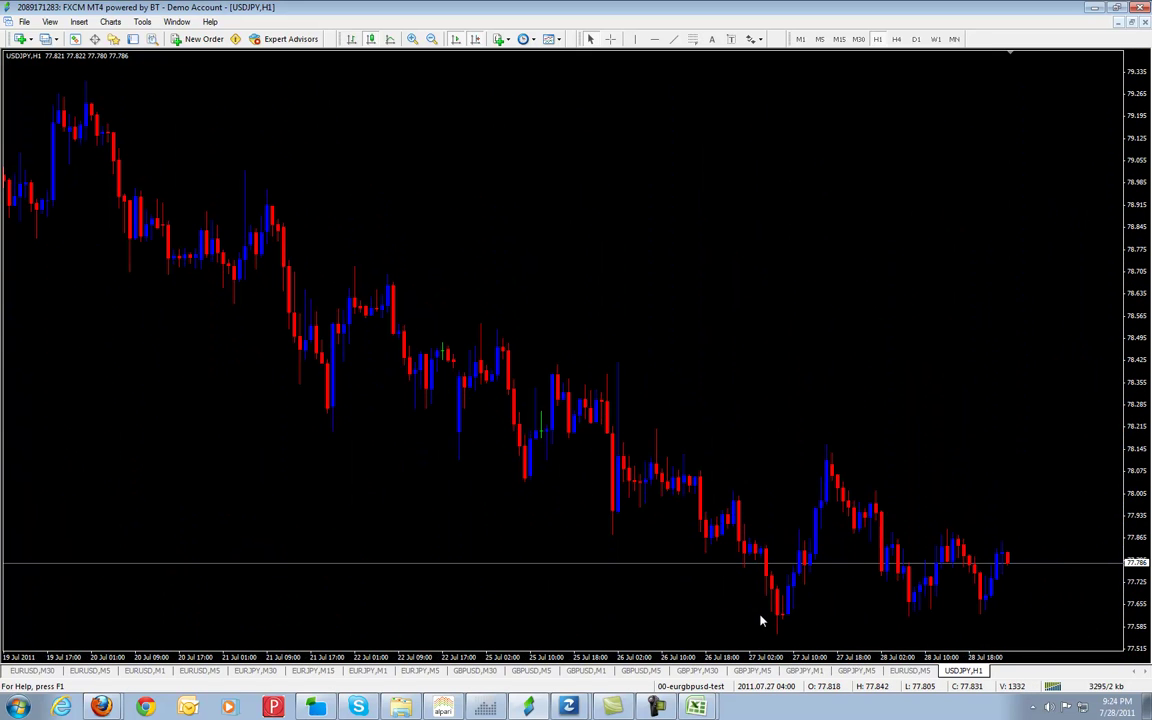
pyautogui.click(411, 39)
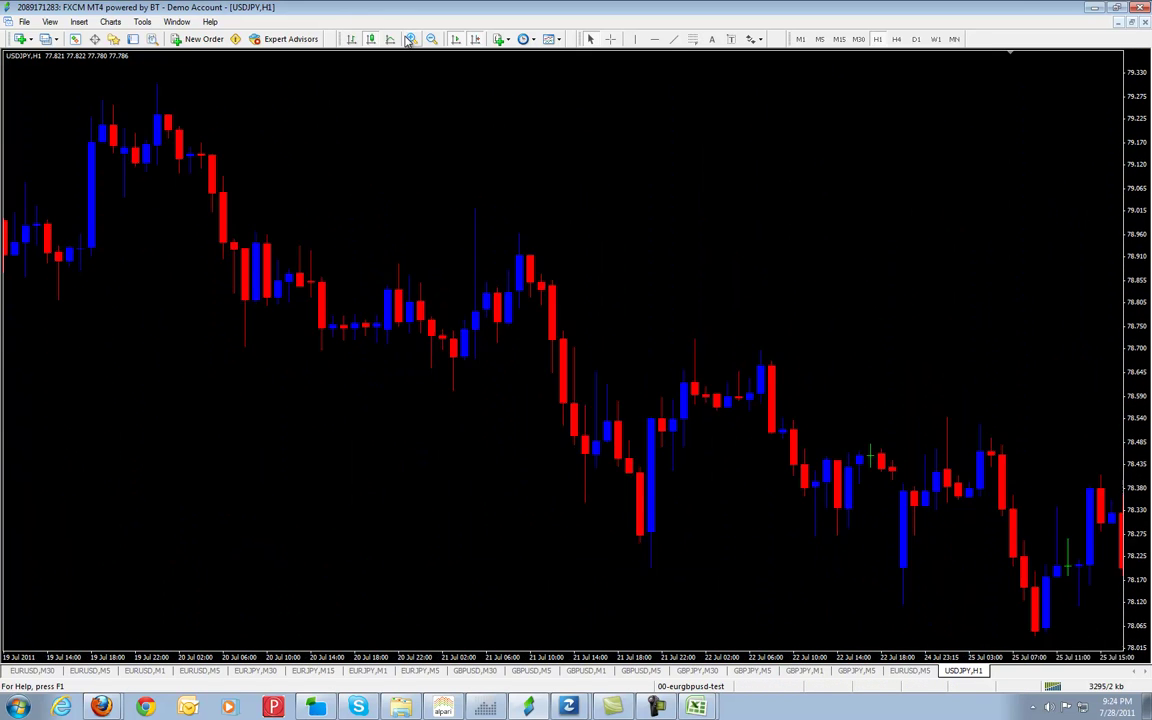
pyautogui.click(411, 39)
pyautogui.scroll(-10, 530, 193)
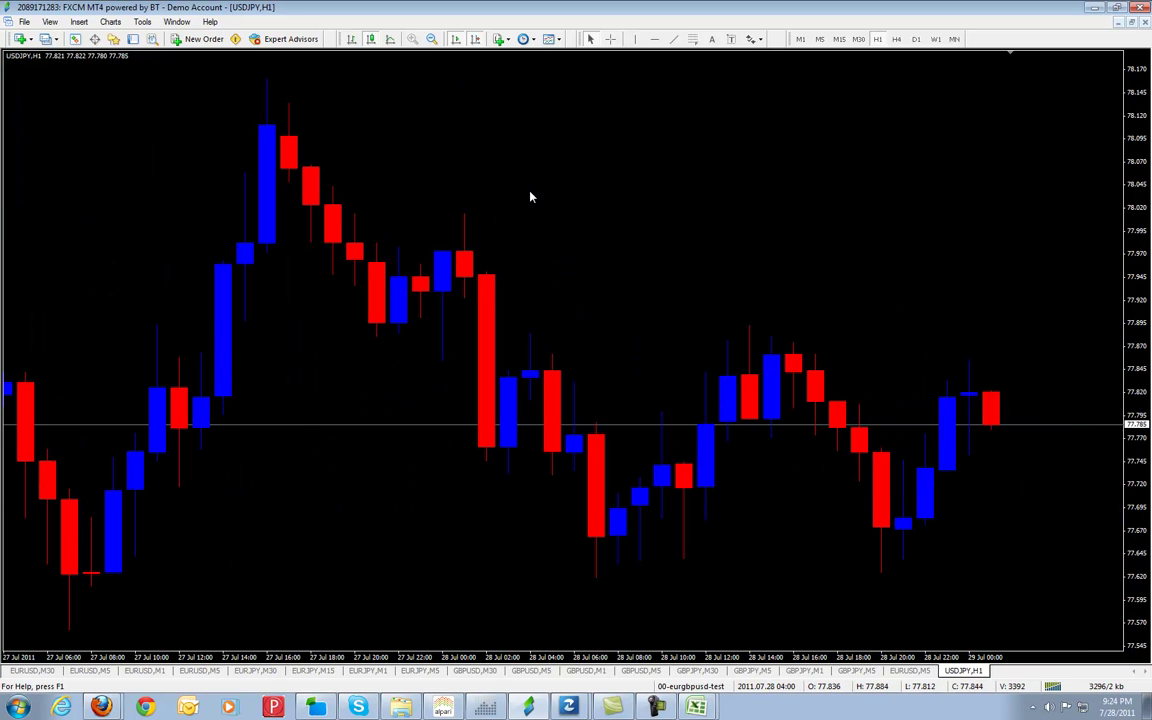
# Step: Compare the latest hourly candles with the workbook's USD/JPY 1 Hour row, then close the USDJPY chart and return to Trading_Console:1
pyautogui.moveTo(973, 398)
pyautogui.moveTo(973, 398); pyautogui.dragTo(950, 398)
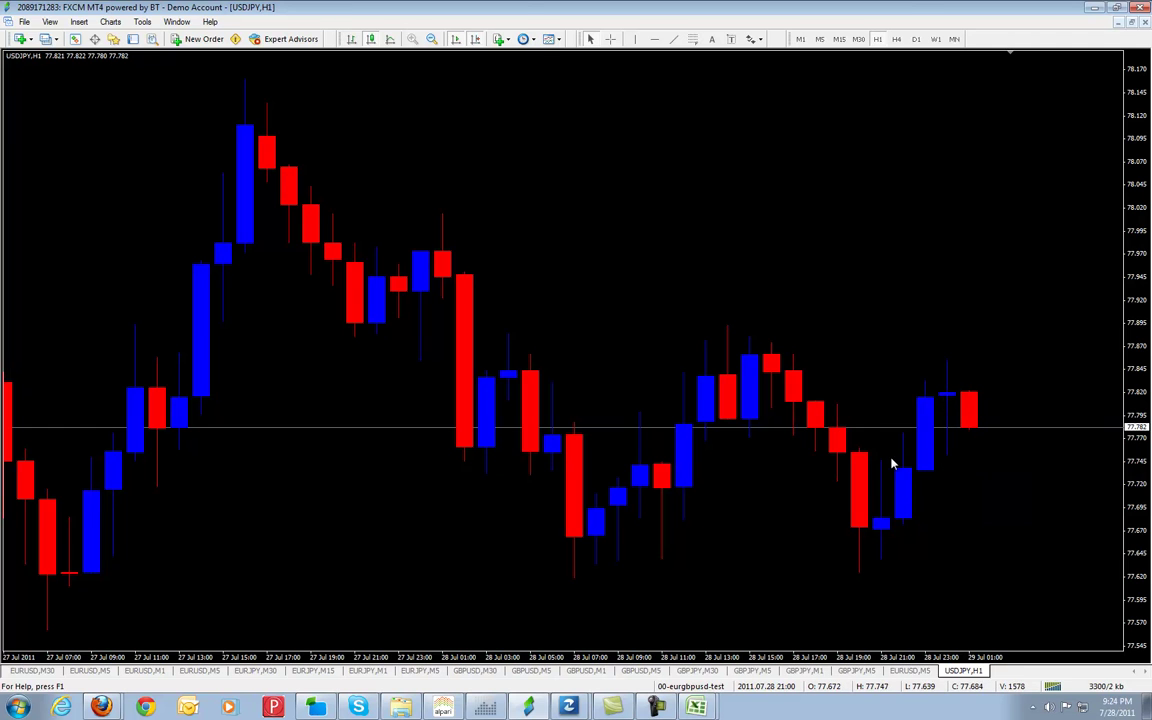
pyautogui.click(704, 708)
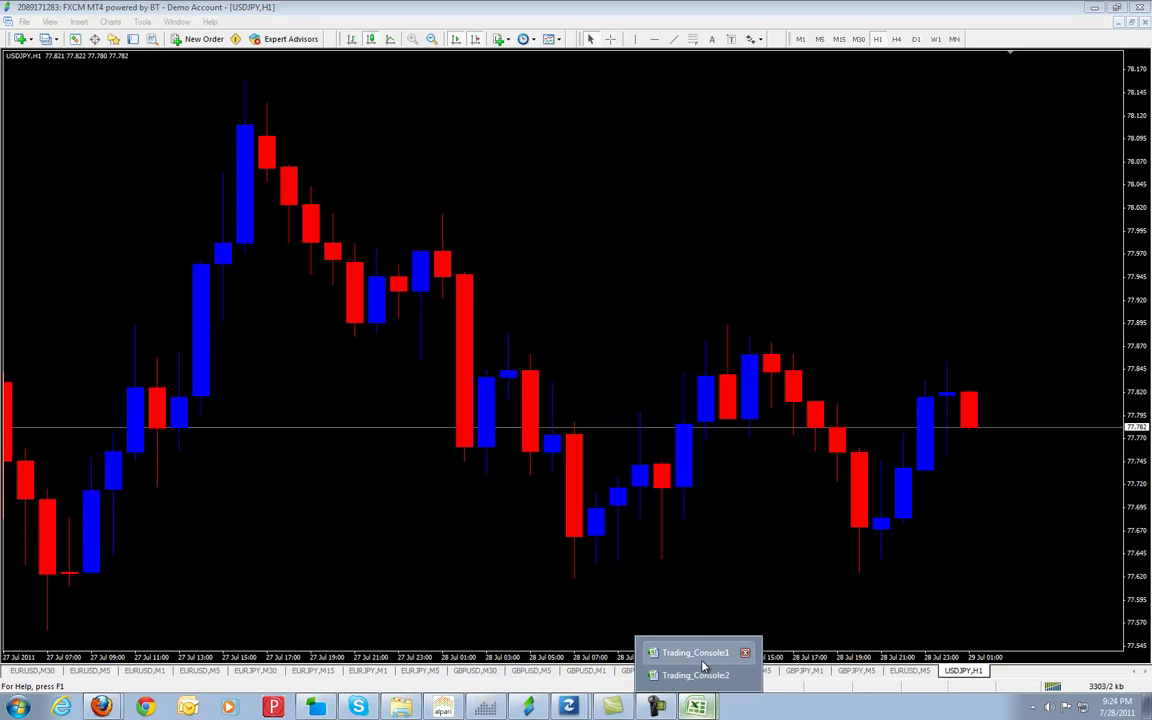
pyautogui.click(700, 657)
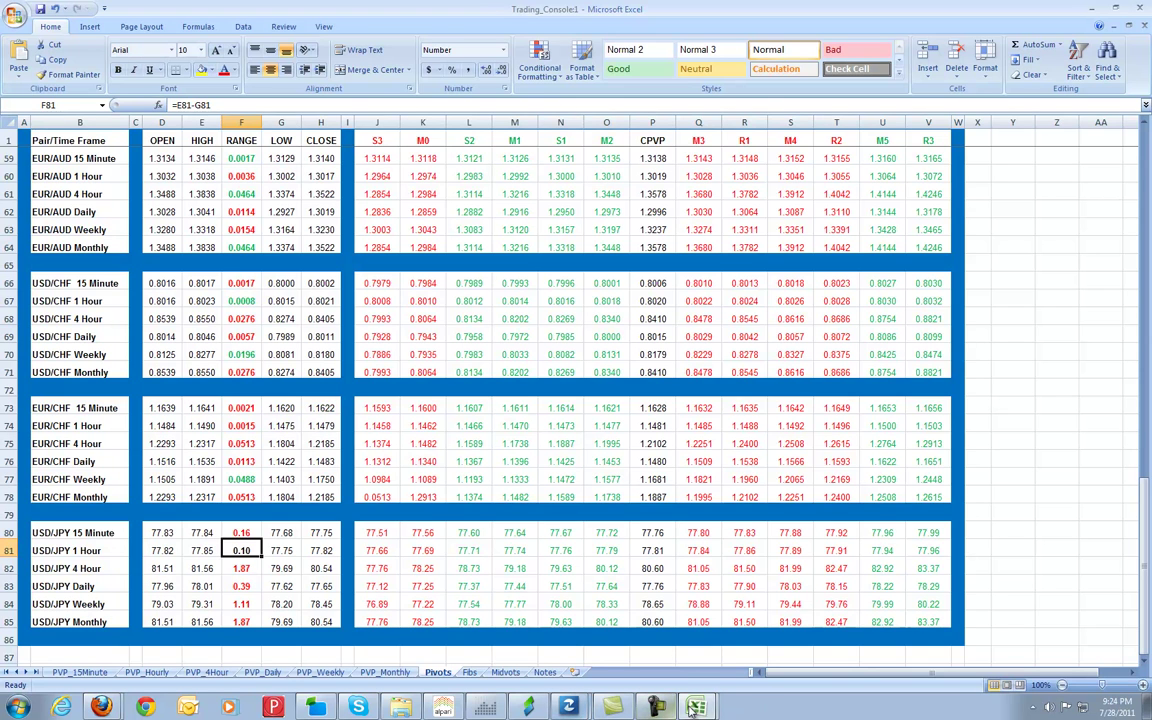
pyautogui.click(540, 709)
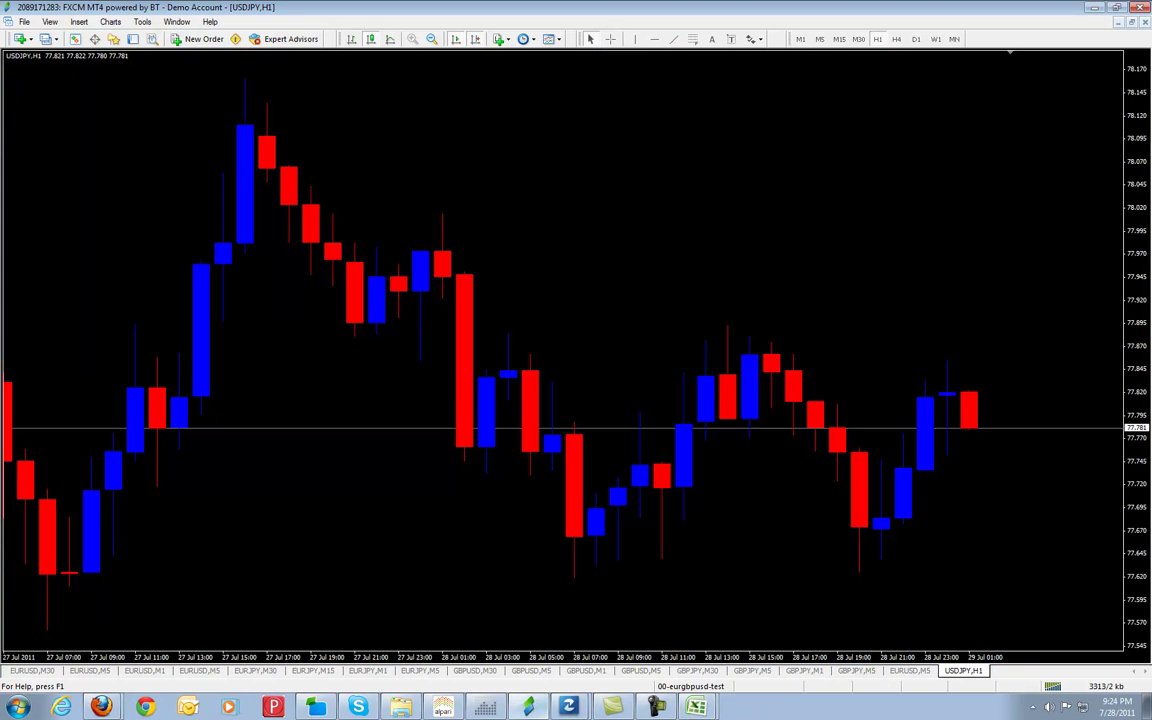
pyautogui.click(1146, 21)
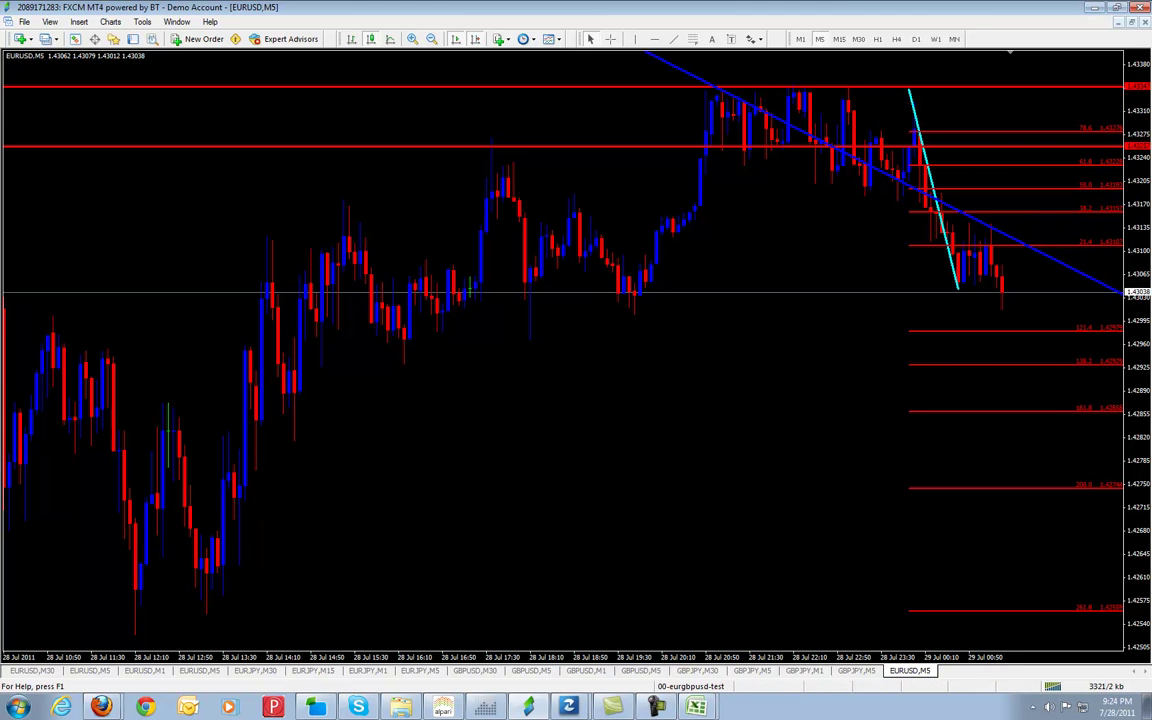
pyautogui.hotkey('alt', 'Tab')
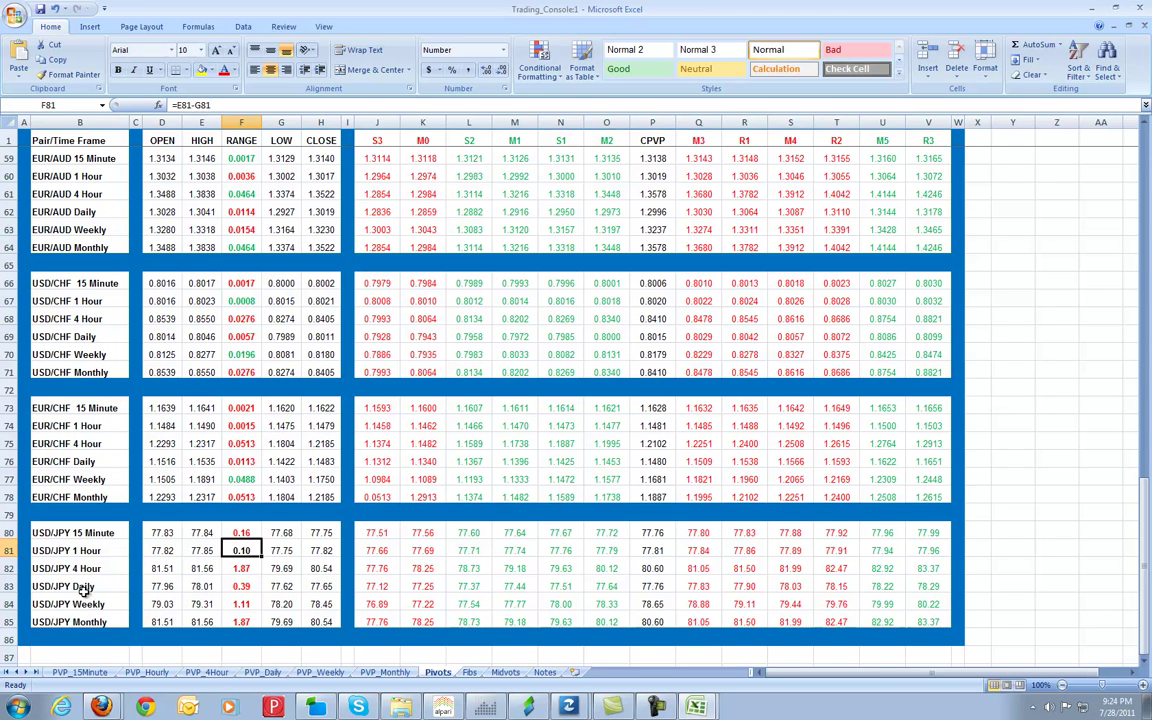
# Step: Examine the EUR/USD weekly and daily R1 pivots, then the 15-minute, hourly and monthly PVP sheets, and return to Pivots
pyautogui.click(372, 460)
pyautogui.scroll(19, 411, 432)
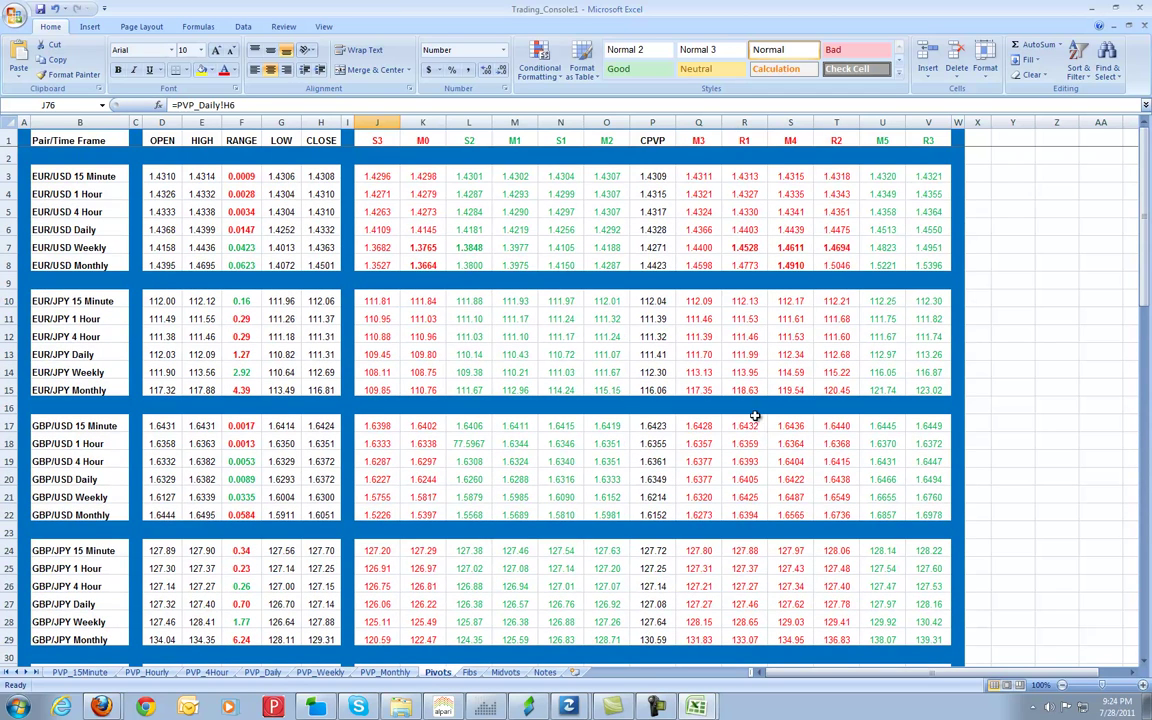
pyautogui.click(764, 244)
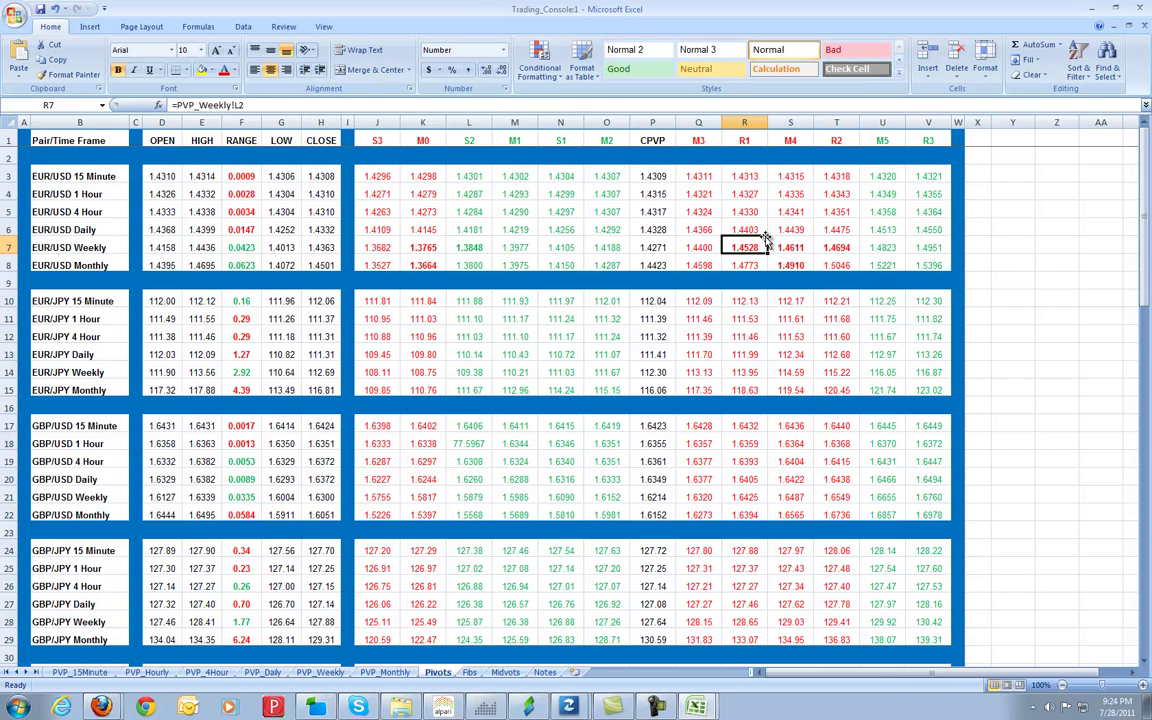
pyautogui.click(745, 230)
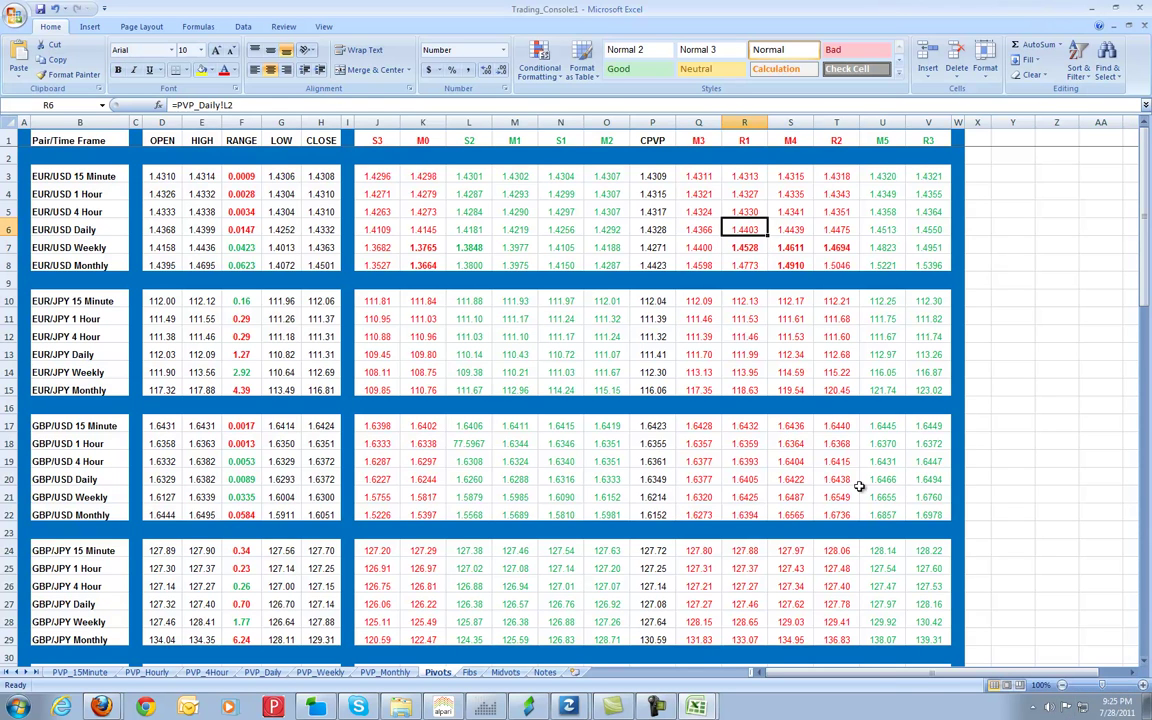
pyautogui.click(92, 673)
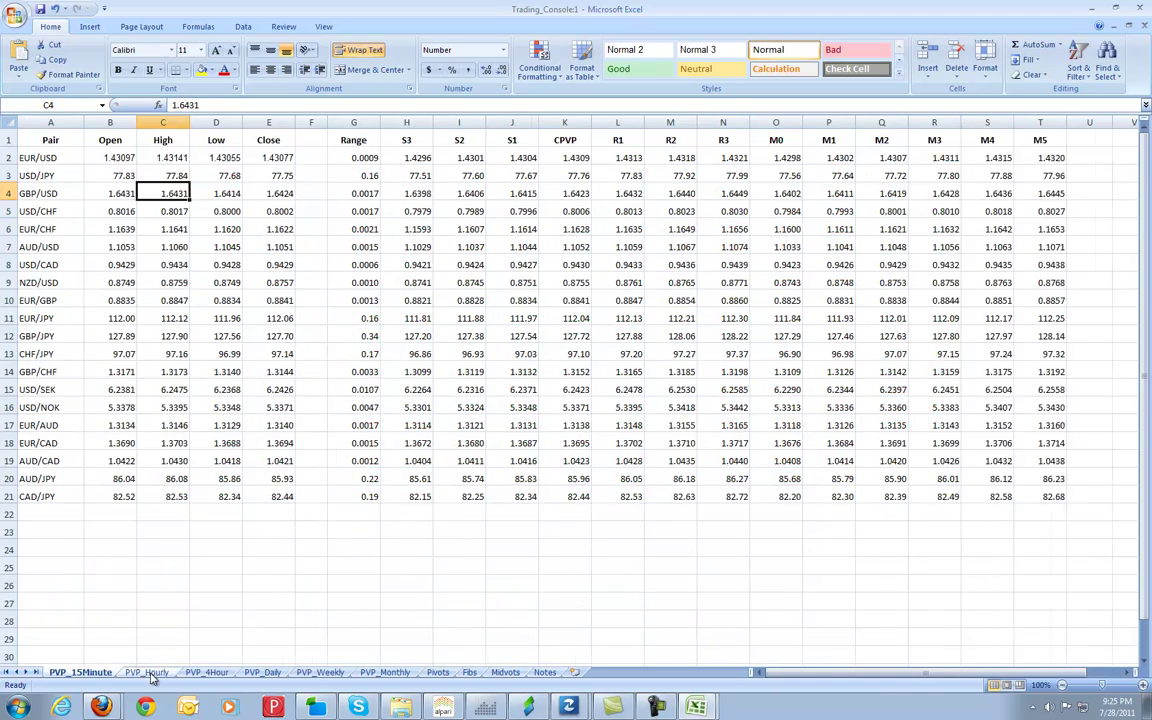
pyautogui.click(147, 673)
pyautogui.click(385, 672)
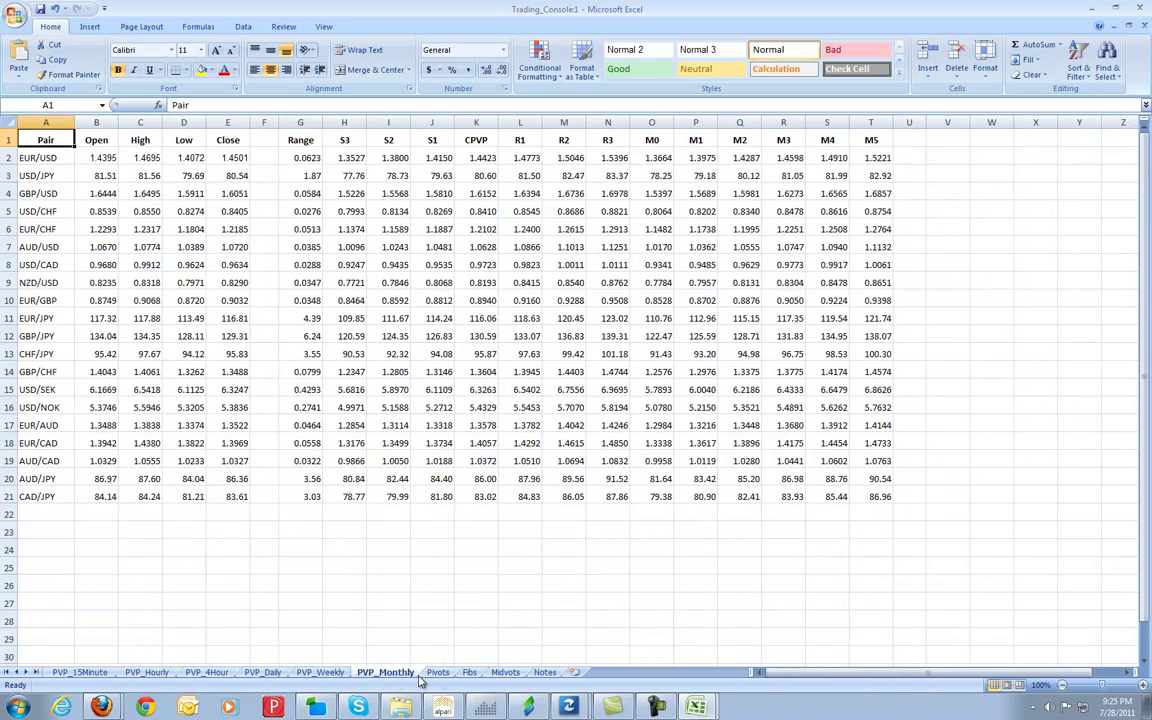
pyautogui.click(438, 672)
pyautogui.scroll(-3, 349, 551)
pyautogui.scroll(3, 349, 551)
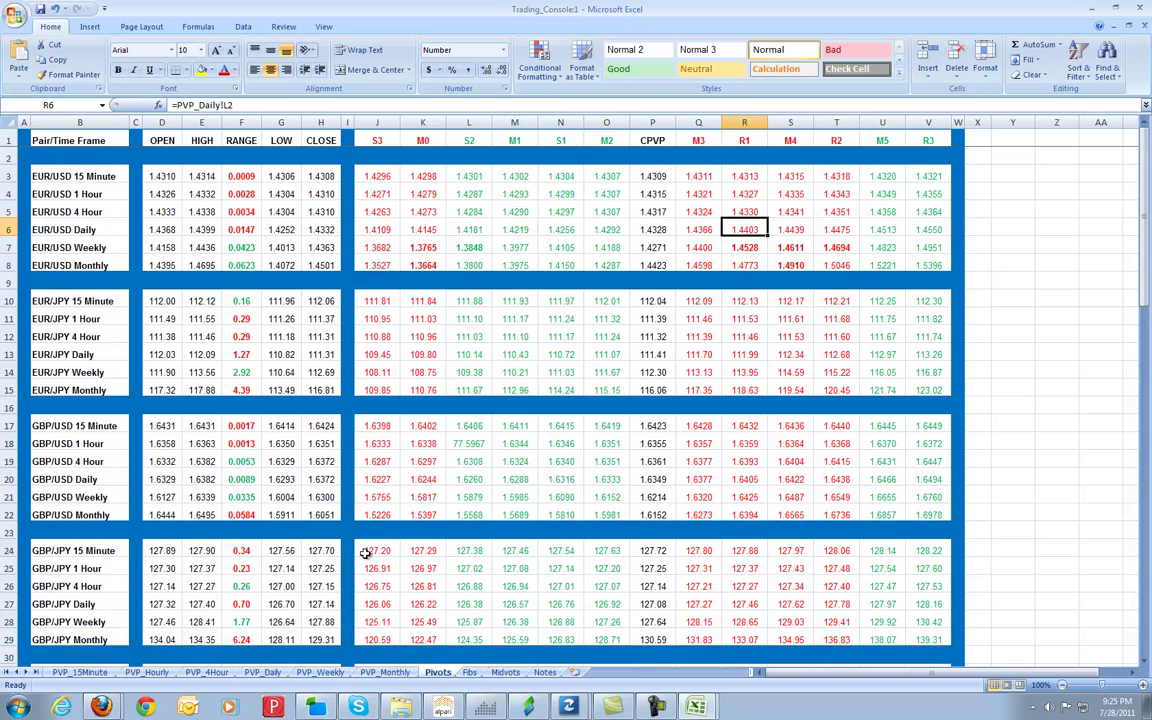
# Step: Restore the workbook window so Trading_Console:2 and Trading_Console:1 both show the Pivots sheet, and check their synchronous scrolling
pyautogui.click(1128, 25)
pyautogui.click(709, 213)
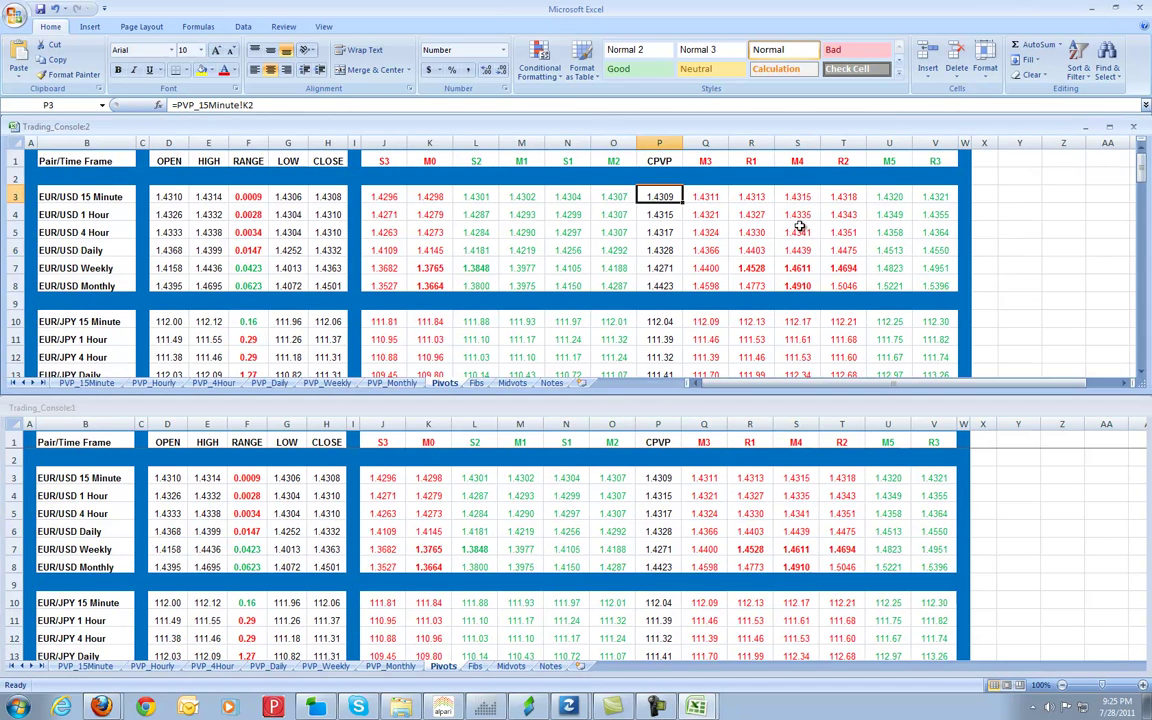
pyautogui.click(470, 340)
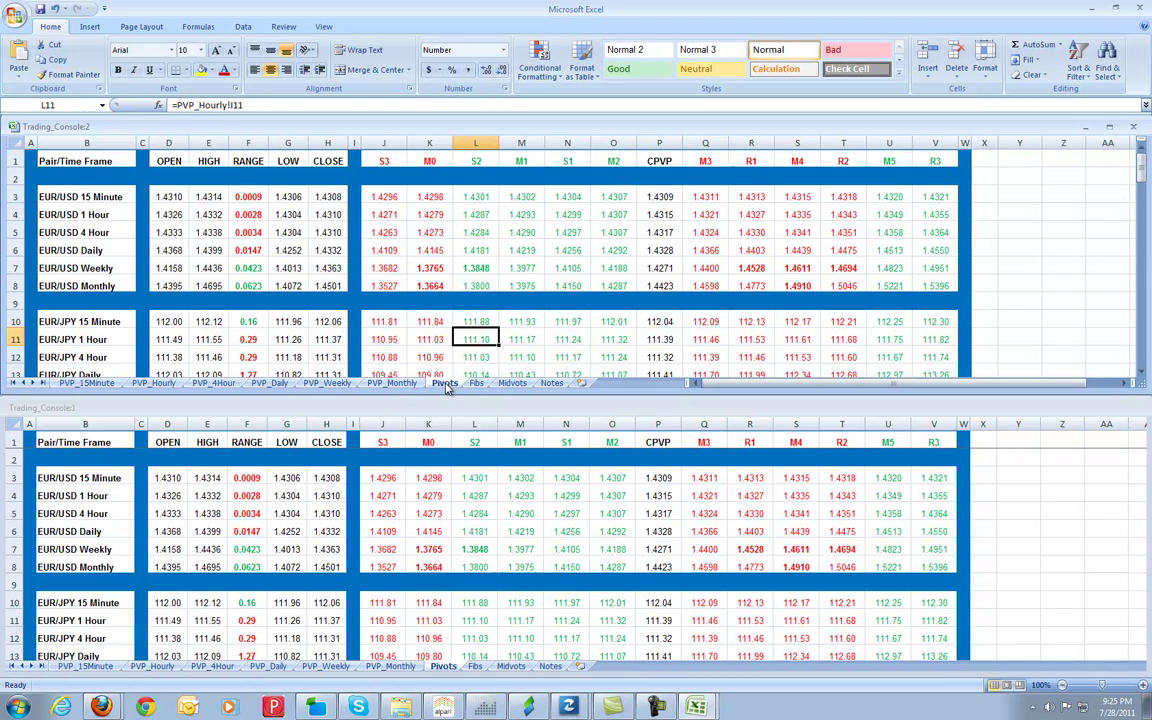
pyautogui.click(421, 602)
pyautogui.click(481, 289)
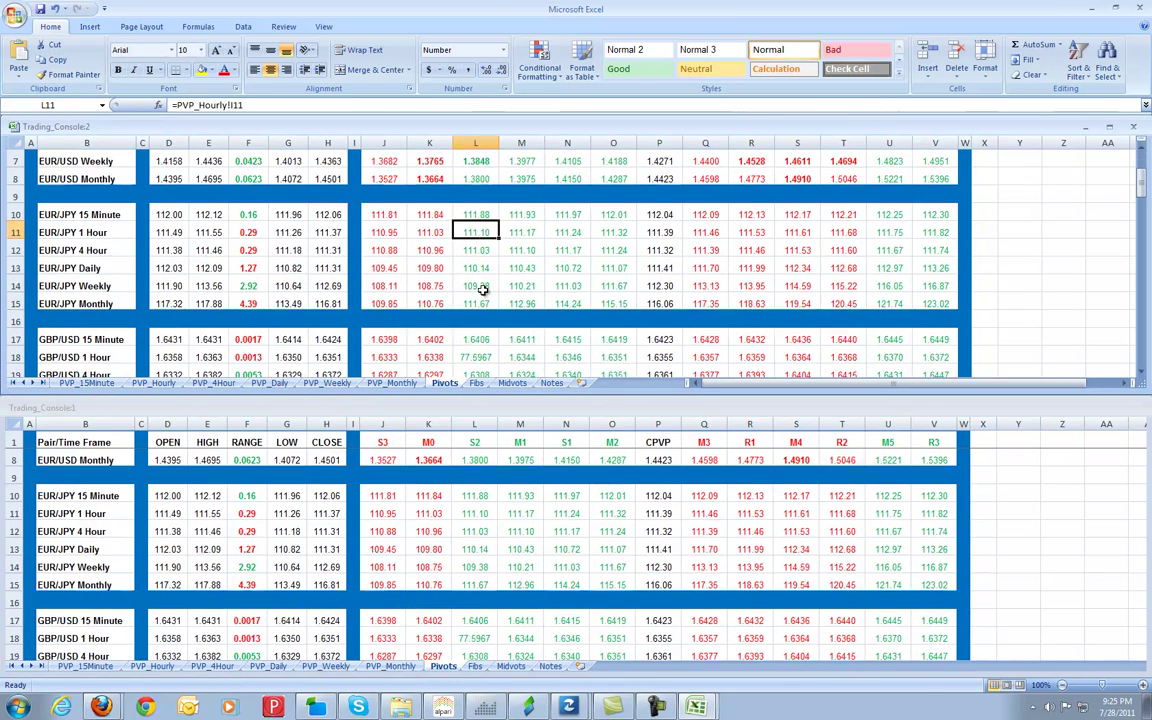
# Step: Freeze the top row of the Pivots sheet in the Trading_Console:2 window and check that the headings hold while scrolling
pyautogui.click(160, 195)
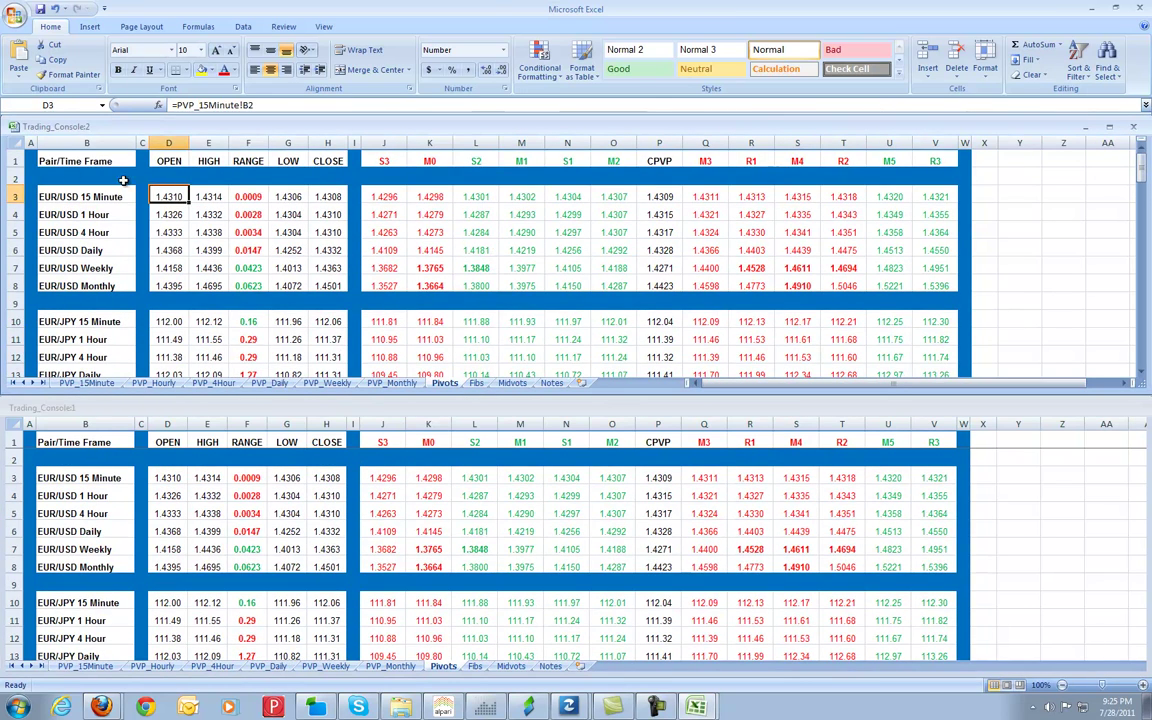
pyautogui.click(7, 160)
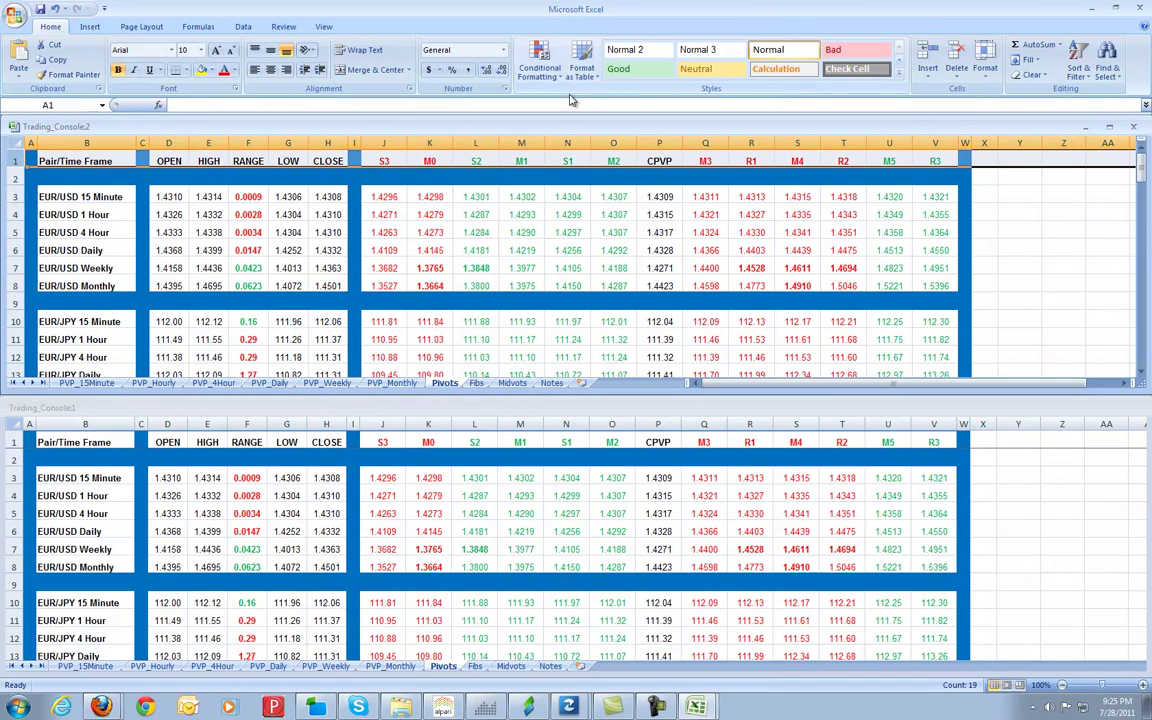
pyautogui.click(323, 27)
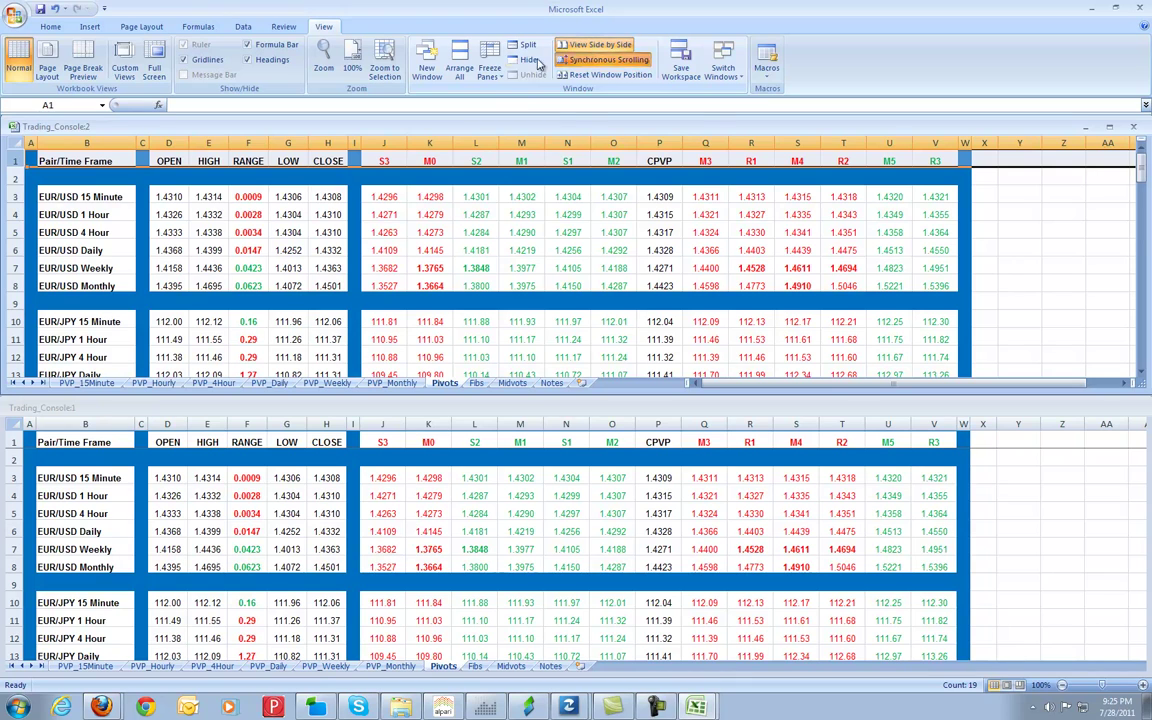
pyautogui.click(489, 66)
pyautogui.click(540, 125)
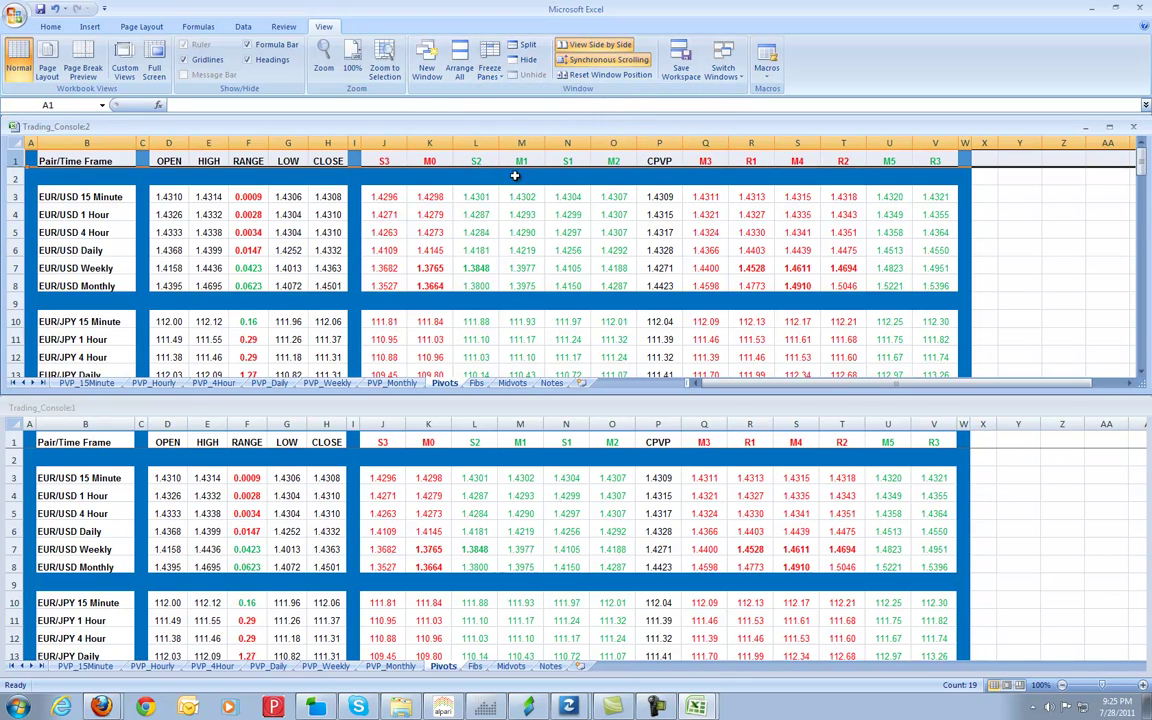
pyautogui.click(475, 178)
pyautogui.scroll(-3, 531, 165)
pyautogui.scroll(3, 560, 170)
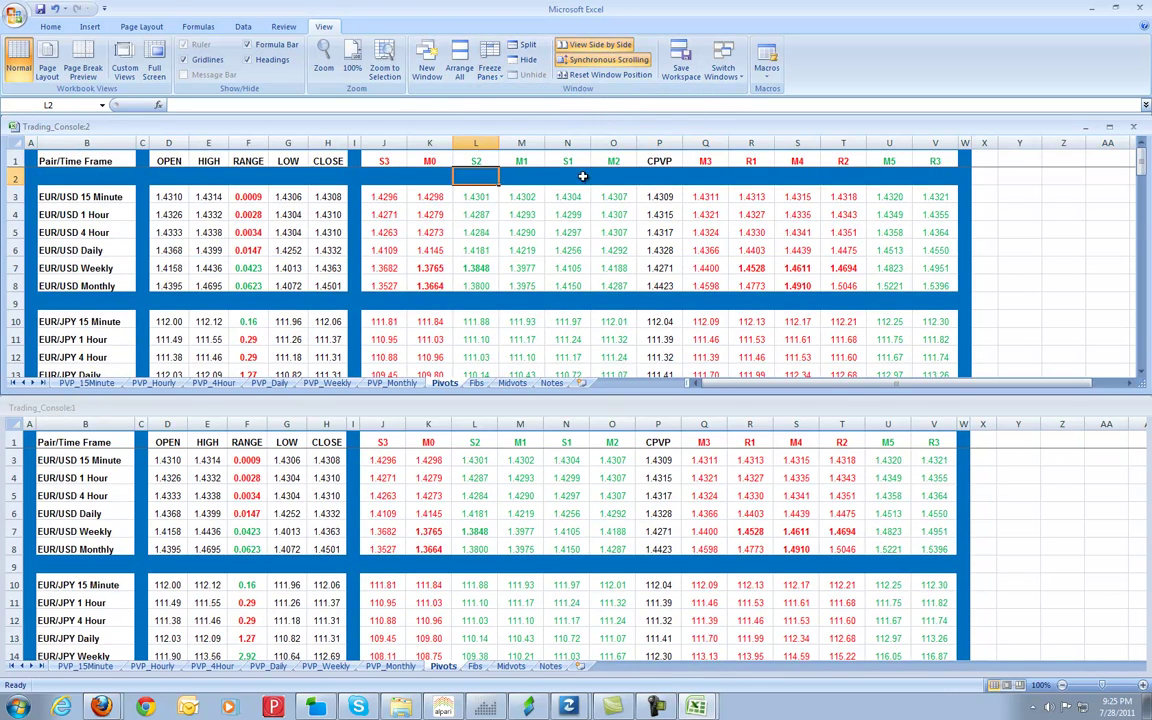
pyautogui.click(660, 708)
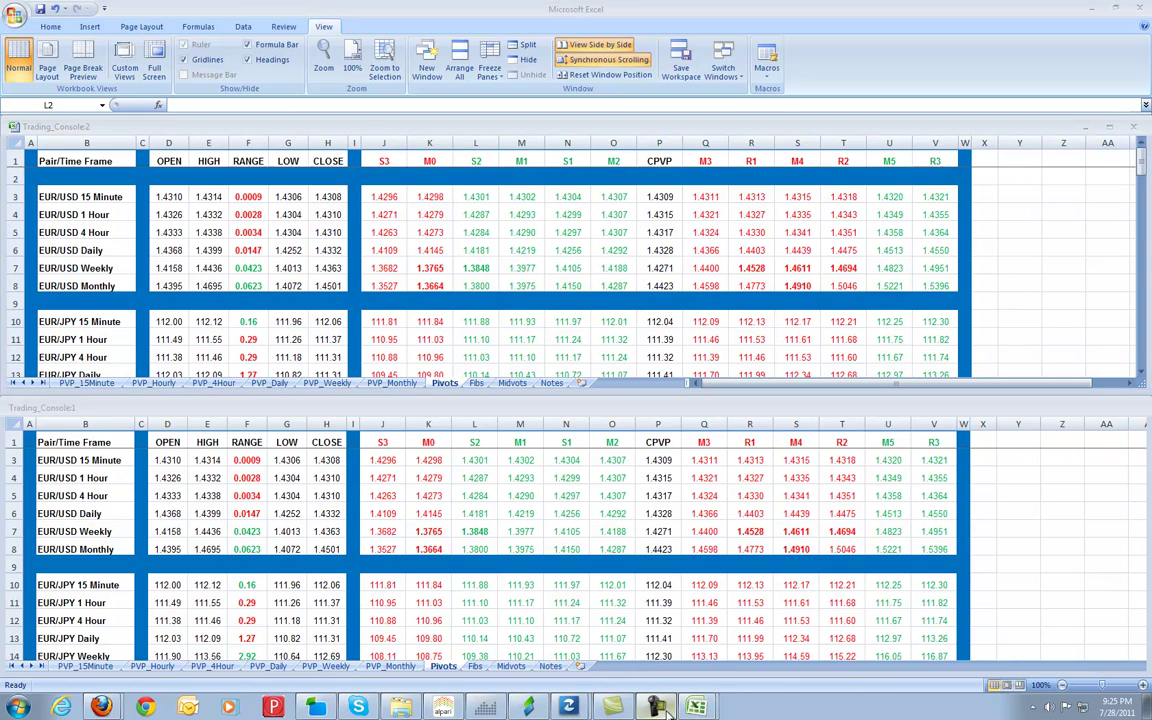
pyautogui.click(666, 707)
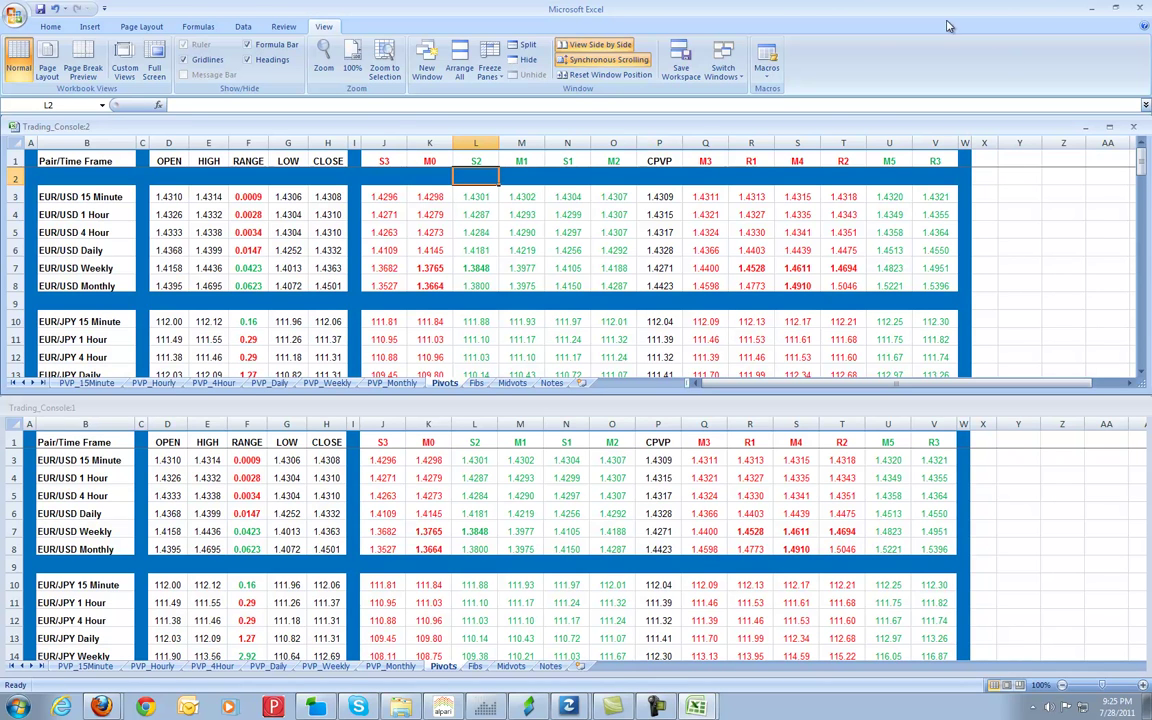
# Step: Display the Fibs sheet in the Trading_Console:1 window and compare its levels with the Pivots sheet in Trading_Console:2
pyautogui.click(88, 192)
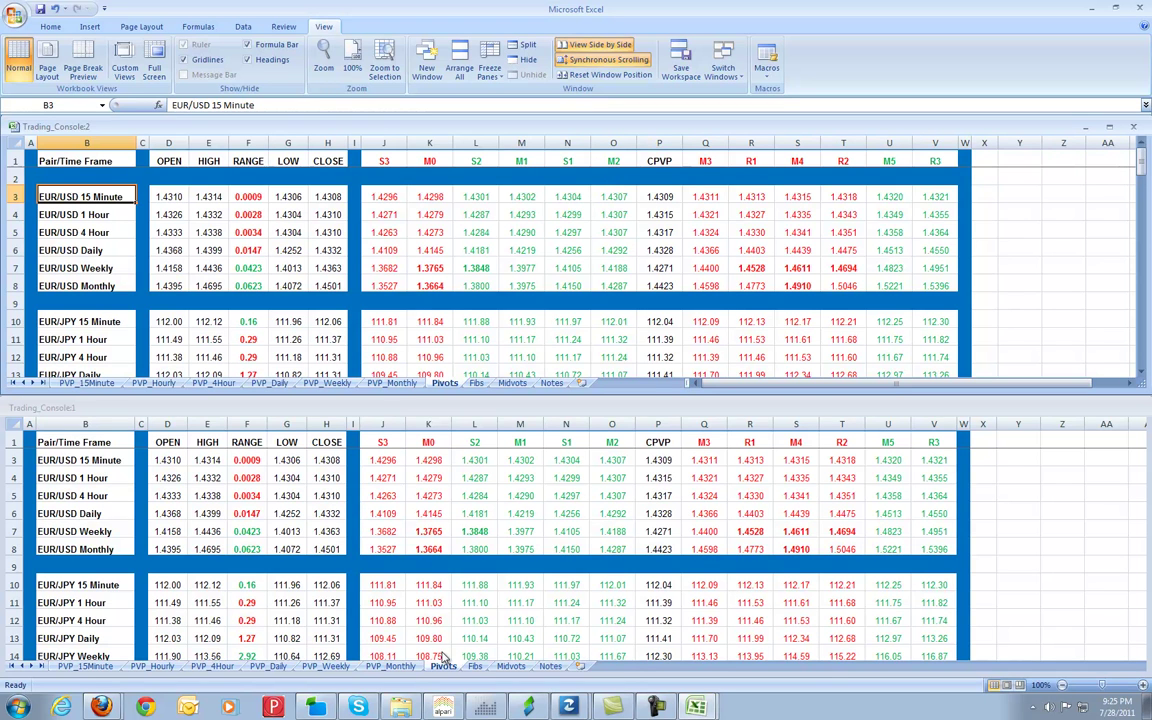
pyautogui.click(432, 322)
pyautogui.click(475, 672)
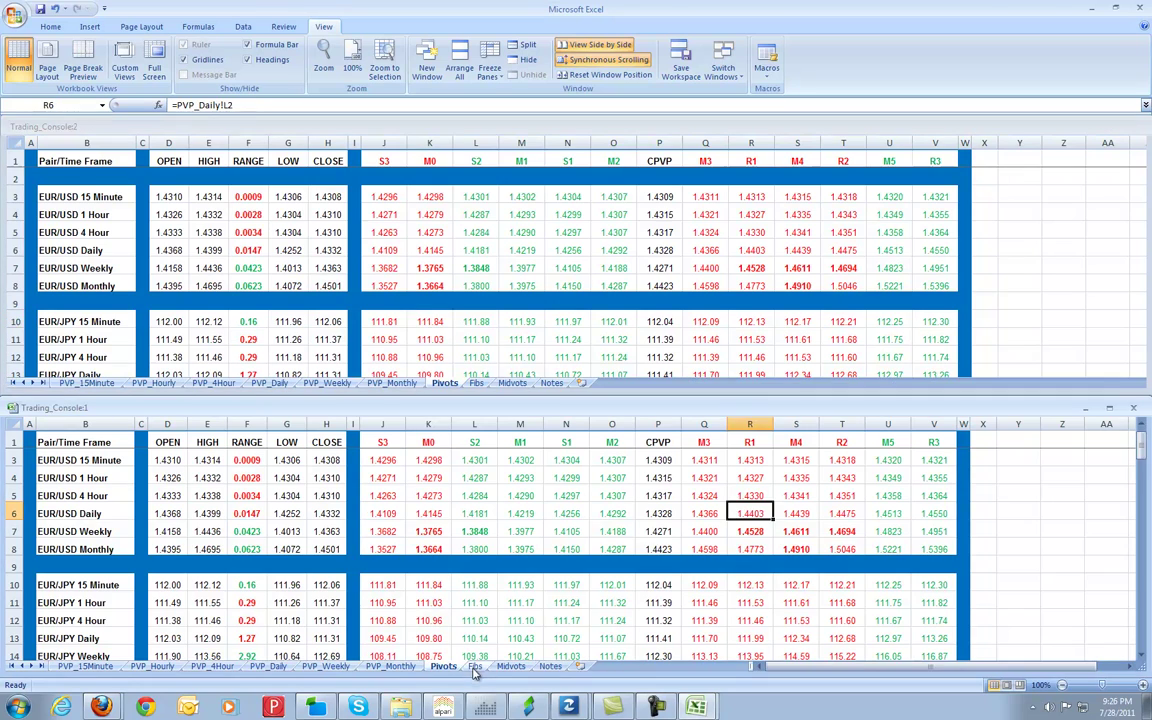
pyautogui.click(475, 672)
pyautogui.scroll(-3, 498, 573)
pyautogui.scroll(3, 498, 573)
pyautogui.click(571, 204)
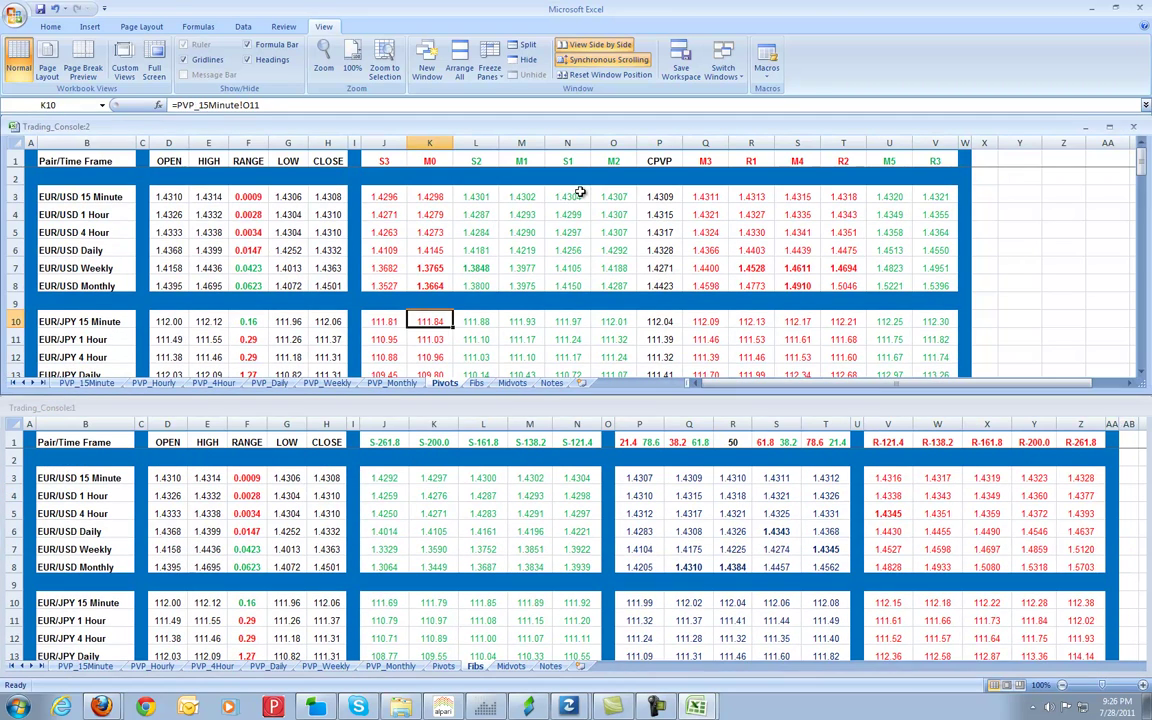
pyautogui.click(662, 163)
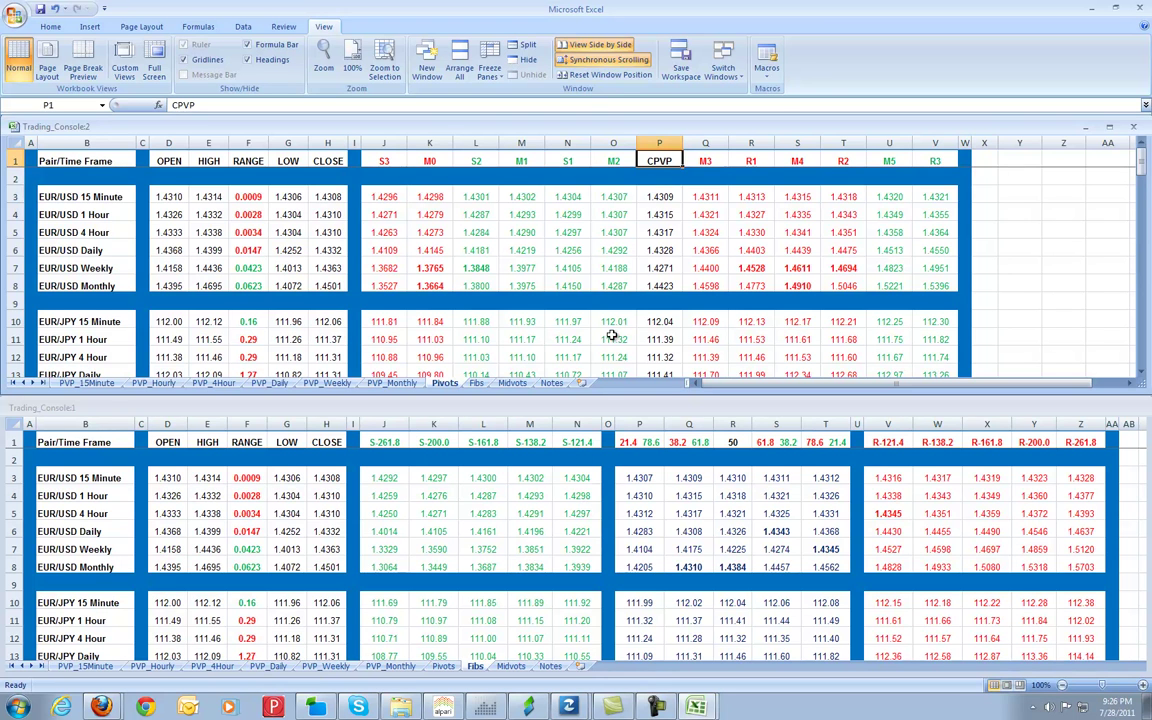
pyautogui.scroll(-2, 631, 303)
pyautogui.scroll(-1, 631, 303)
pyautogui.scroll(3, 638, 301)
# Step: Switch to the EURUSD M5 chart in FXCM MT4 and draw a Fibonacci retracement from about 1.4283 down to about 1.4255 around 28 Jul 13:00
pyautogui.click(521, 710)
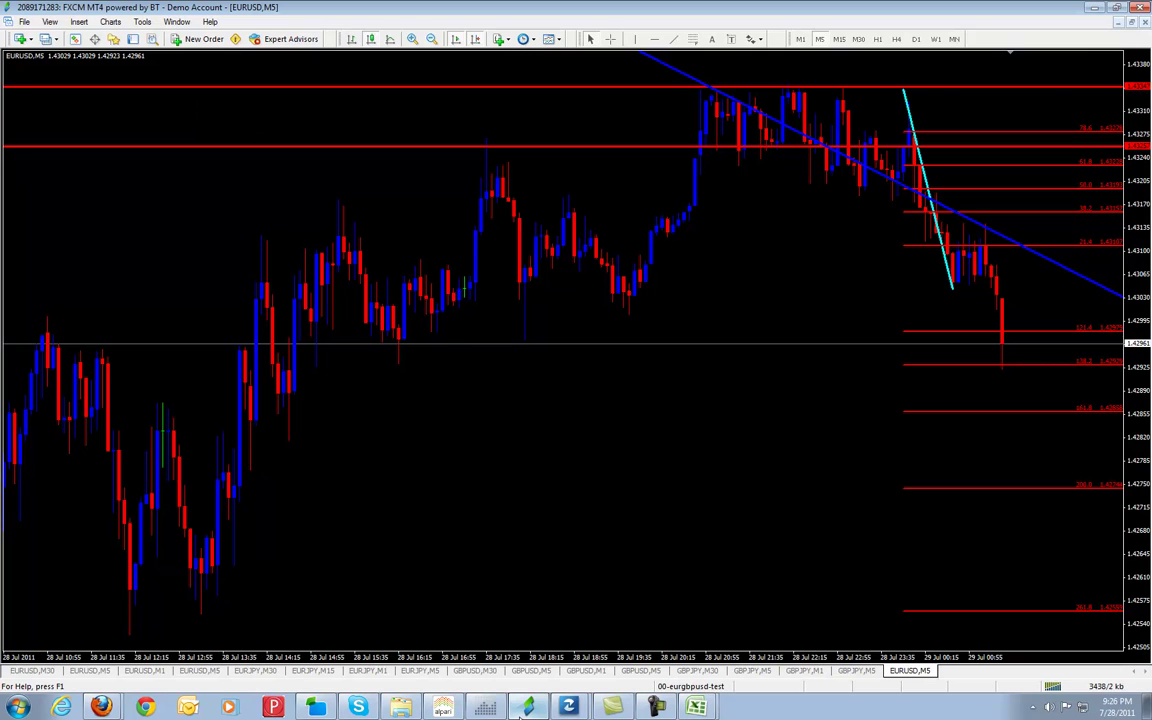
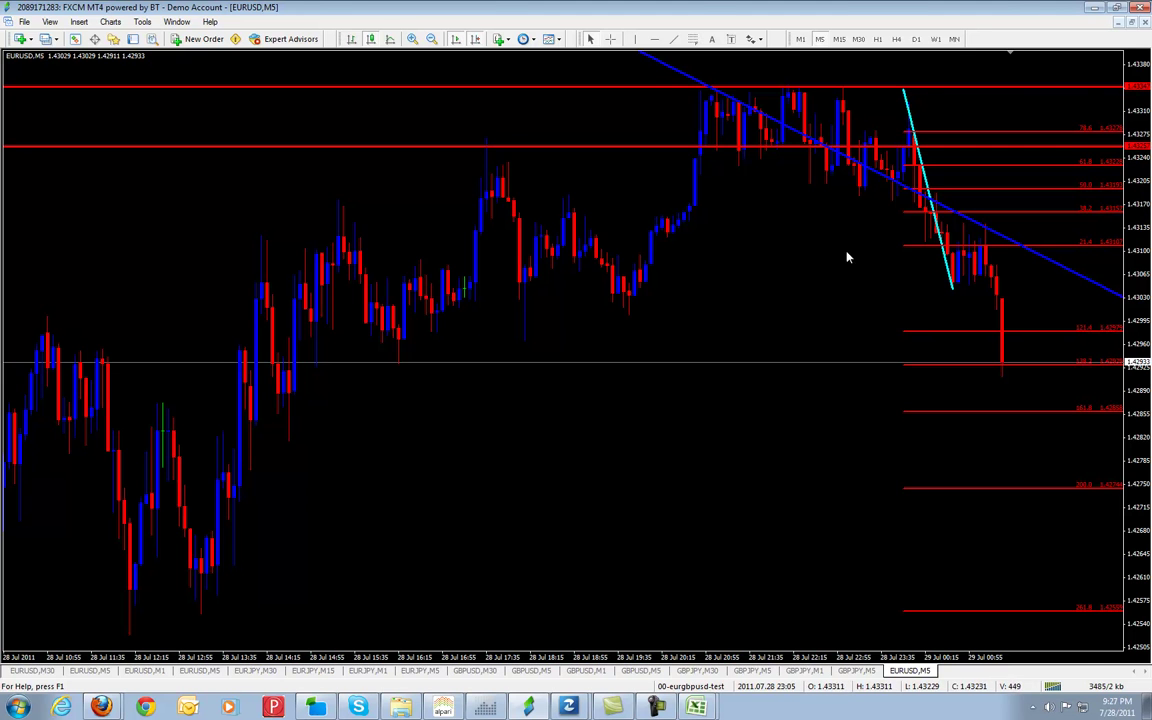
pyautogui.scroll(-5, 653, 303)
pyautogui.scroll(5, 653, 303)
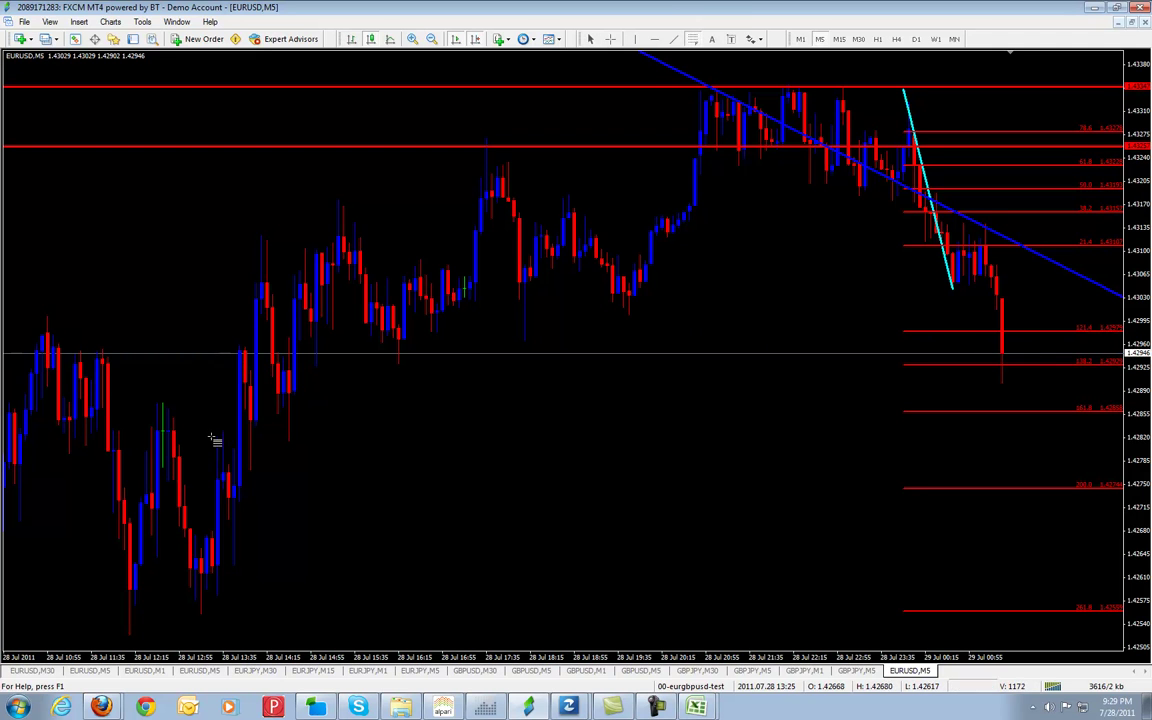
pyautogui.moveTo(222, 432); pyautogui.dragTo(200, 622)
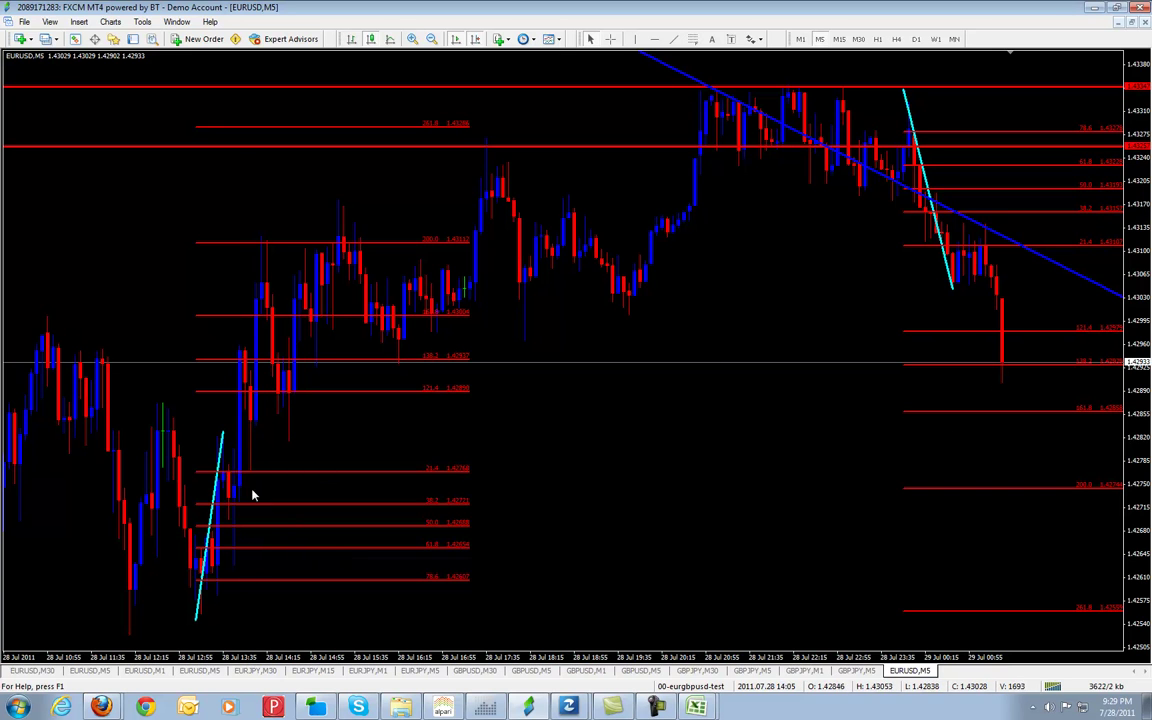
# Step: Delete the Fibonacci retracement drawn around 28 Jul 13:00 from the EURUSD M5 chart
pyautogui.doubleClick(210, 543)
pyautogui.moveTo(210, 543); pyautogui.dragTo(545, 511)
pyautogui.rightClick(540, 495)
pyautogui.click(625, 540)
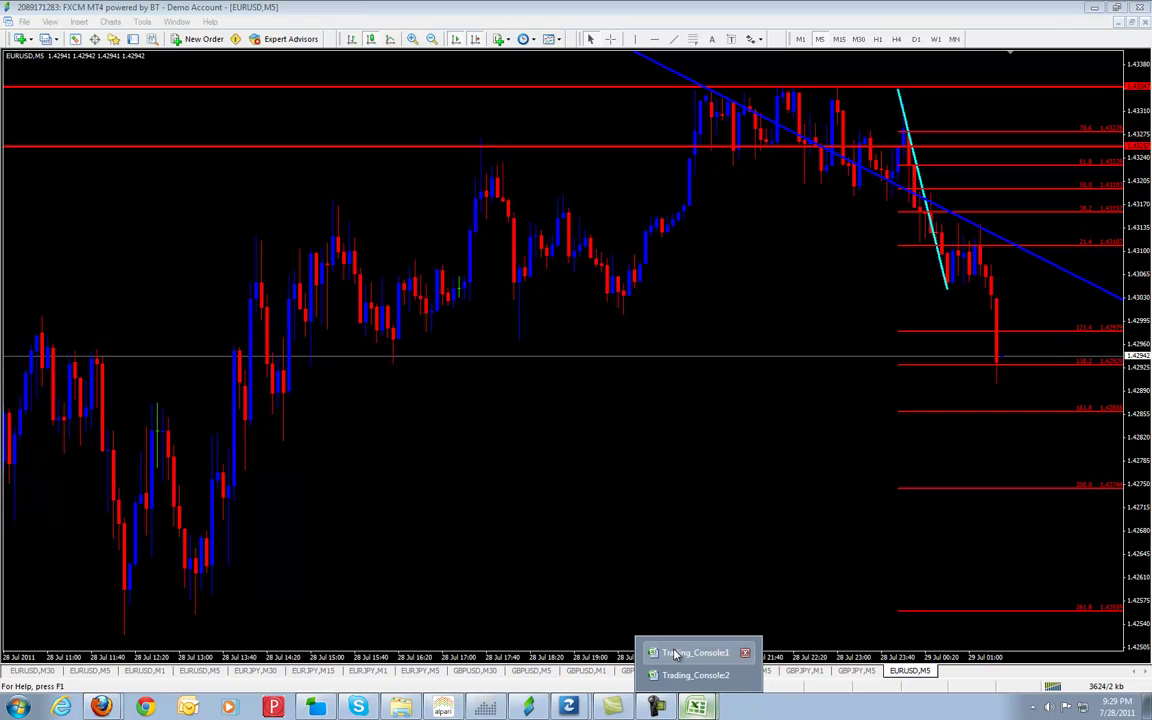
# Step: Switch to the Trading_Console:1 window in Excel and review the Fibs sheet around the EUR/USD 4 Hour S-261.8 level
pyautogui.click(680, 652)
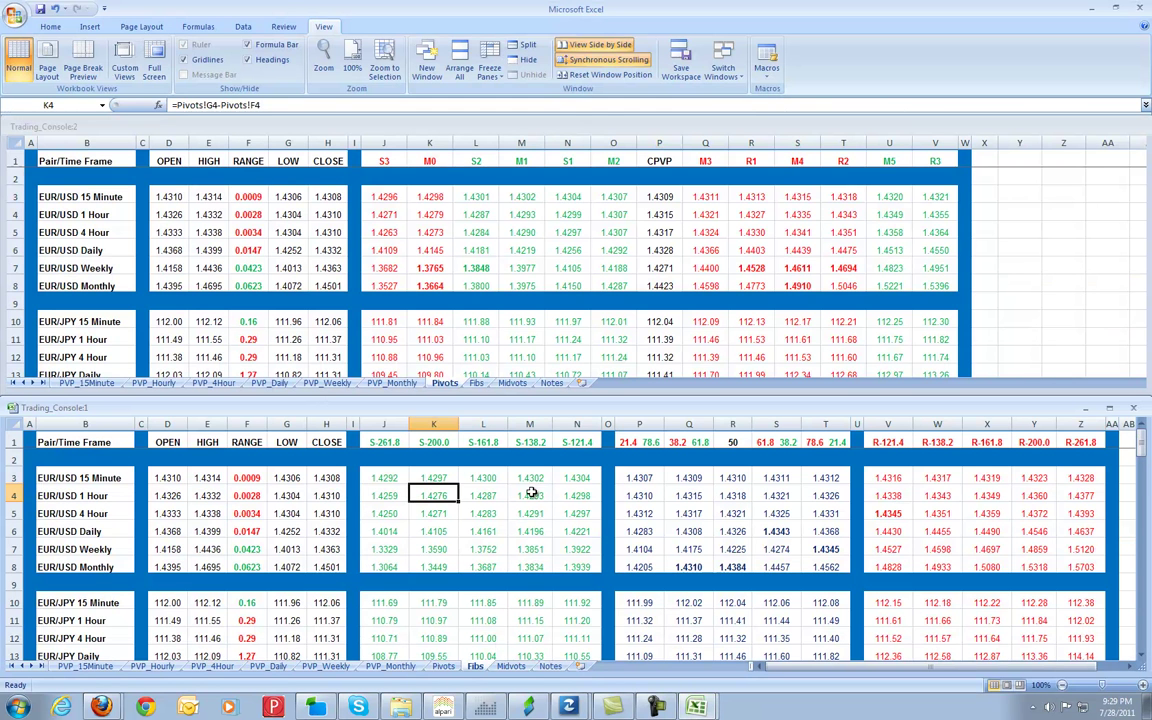
pyautogui.click(383, 513)
pyautogui.scroll(-1, 400, 495)
pyautogui.scroll(1, 400, 495)
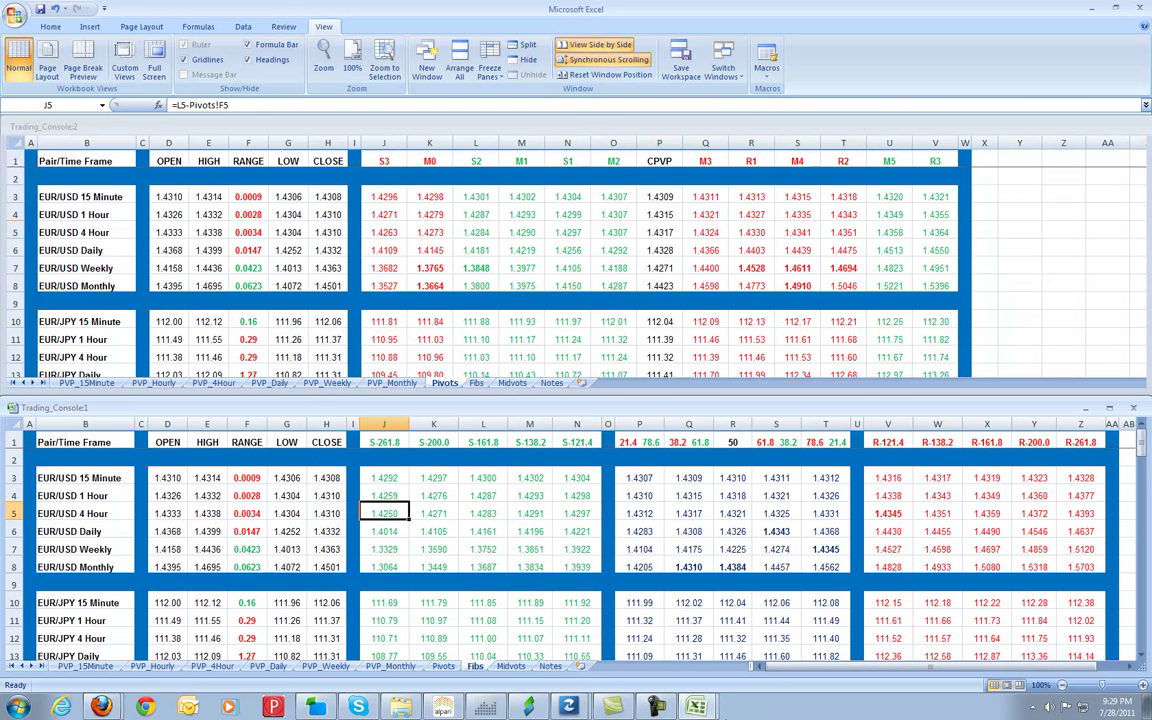
pyautogui.click(668, 707)
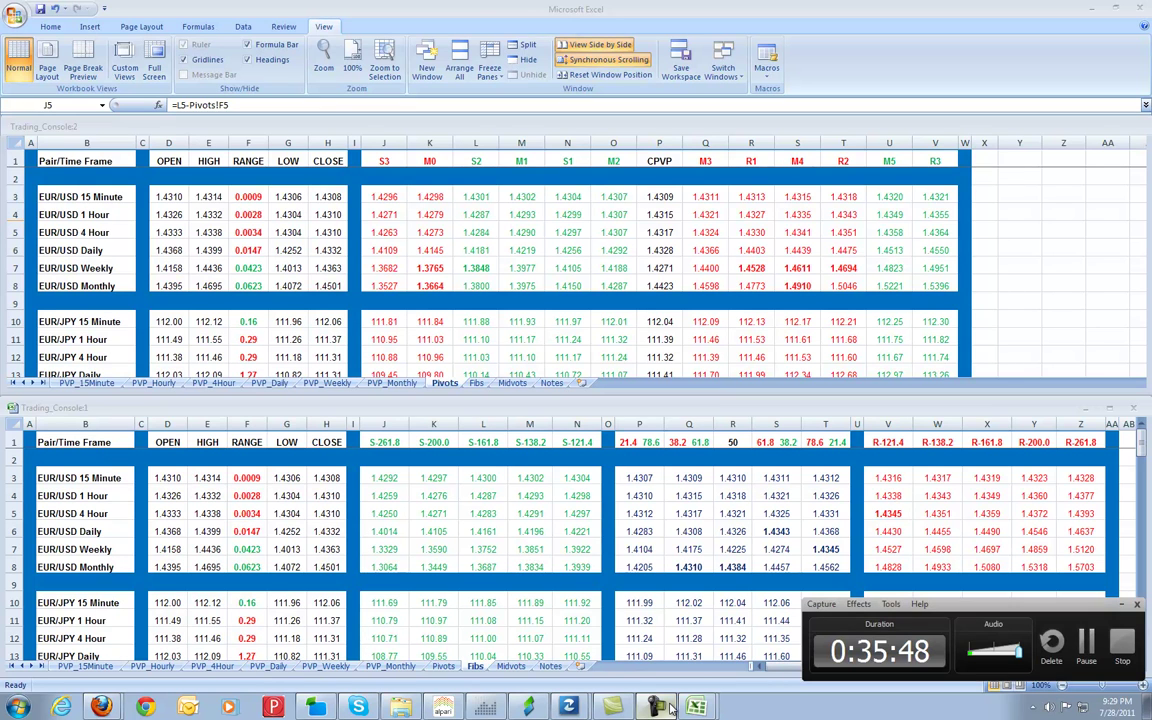
pyautogui.click(668, 707)
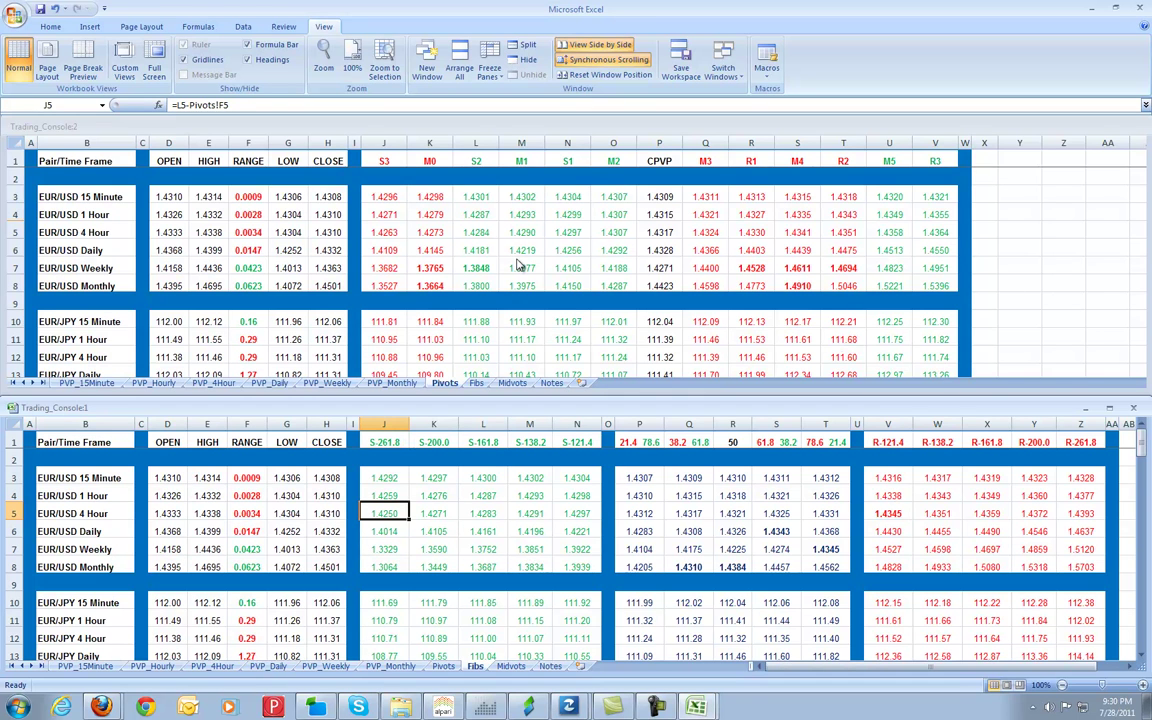
# Step: Activate the Trading_Console:2 window at the EUR/USD Daily S2 pivot and review the Pivots and Fibs rows together
pyautogui.hotkey('ctrl', 'F6')
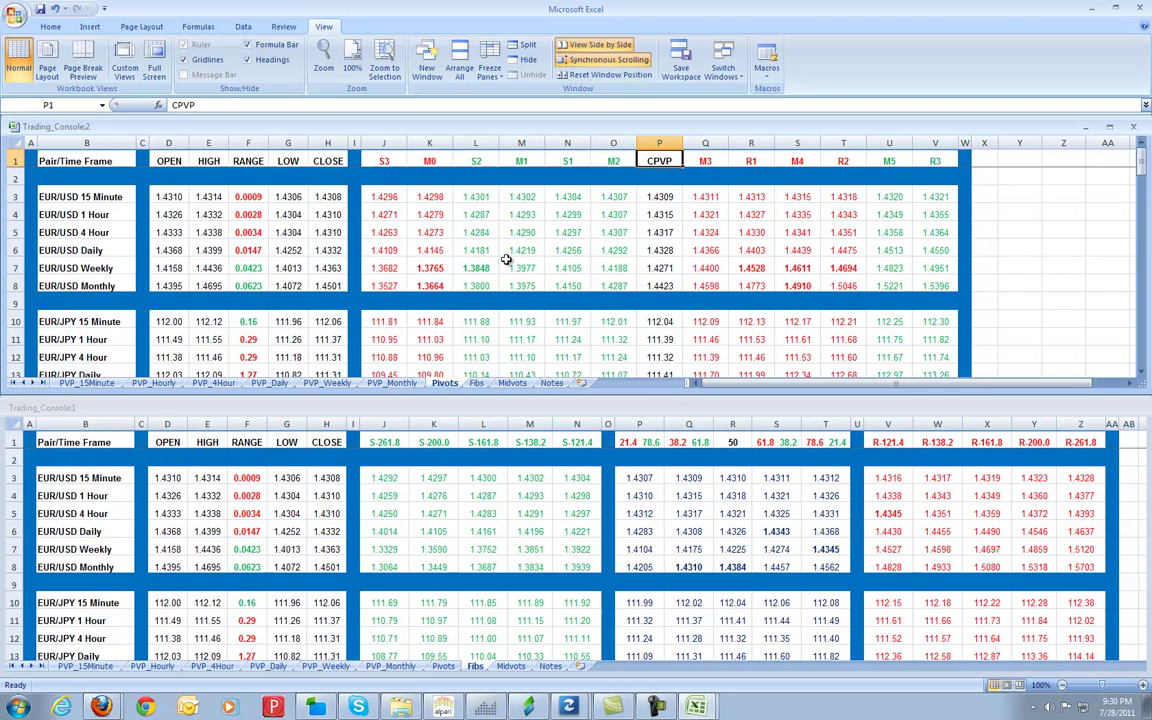
pyautogui.click(491, 248)
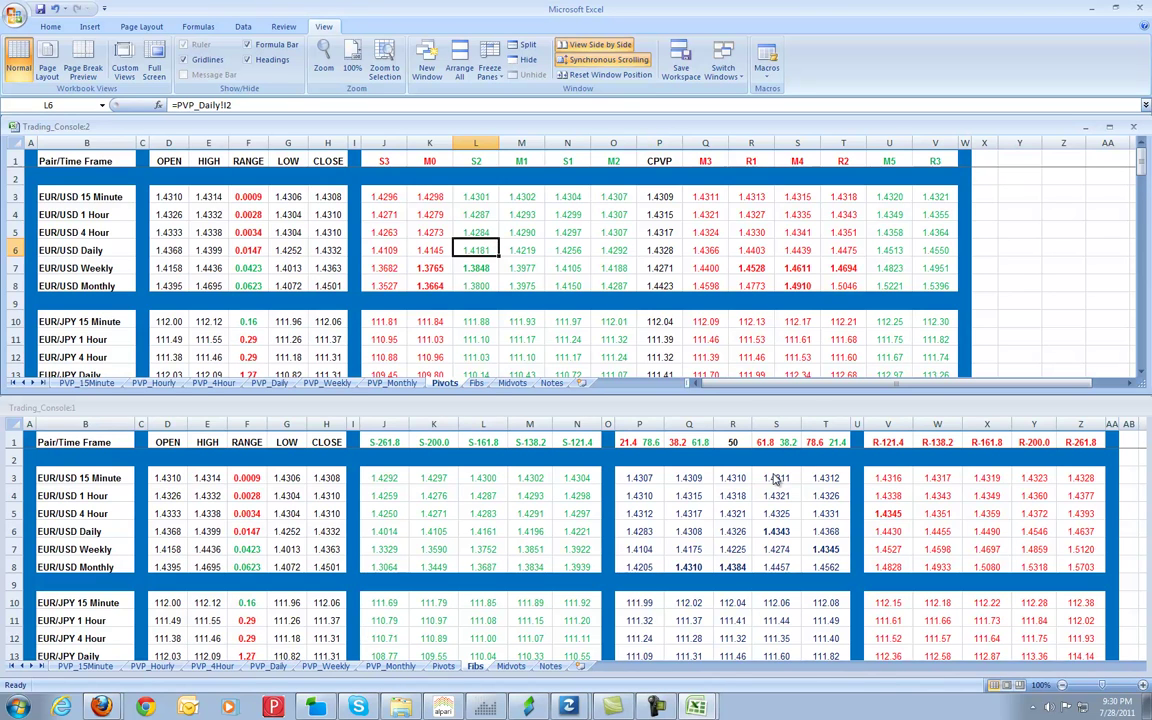
pyautogui.scroll(-2, 746, 321)
pyautogui.scroll(-1, 746, 321)
pyautogui.scroll(3, 746, 321)
pyautogui.scroll(-2, 742, 321)
pyautogui.scroll(2, 738, 321)
# Step: Examine the EUR/USD Weekly S1 and M2 pivots and the Monthly S1 pivot alongside the Fibs sheet
pyautogui.click(583, 268)
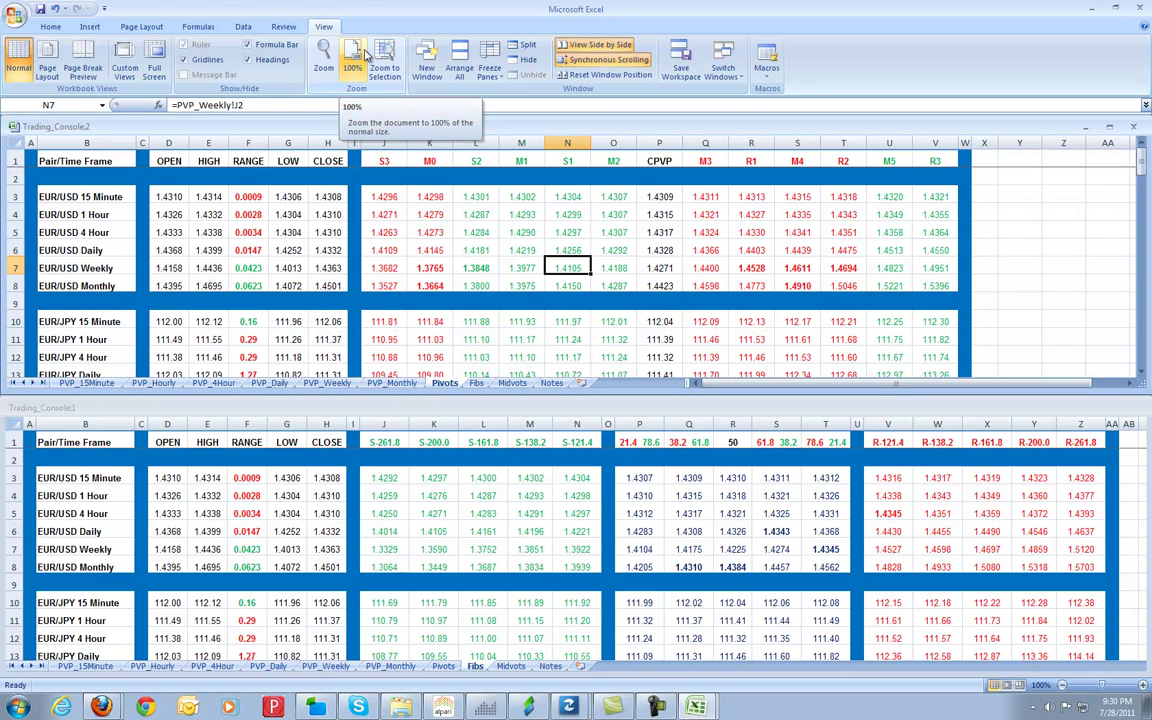
pyautogui.click(597, 263)
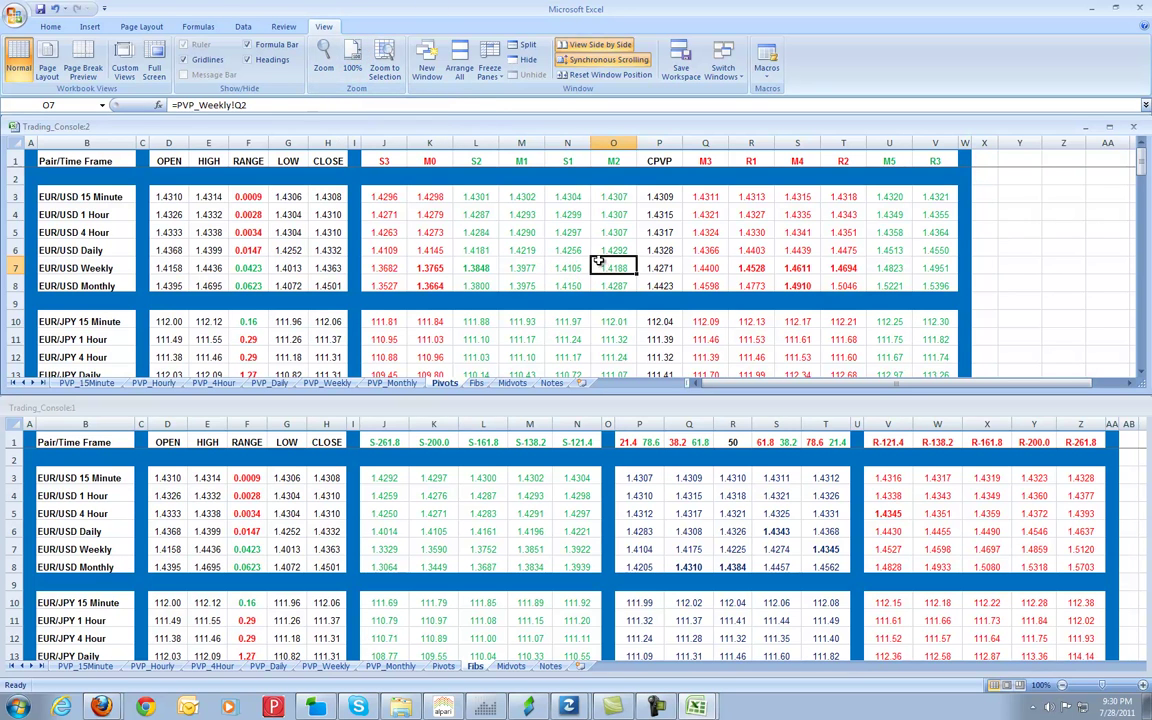
pyautogui.scroll(-1, 590, 250)
pyautogui.scroll(1, 590, 250)
pyautogui.click(513, 563)
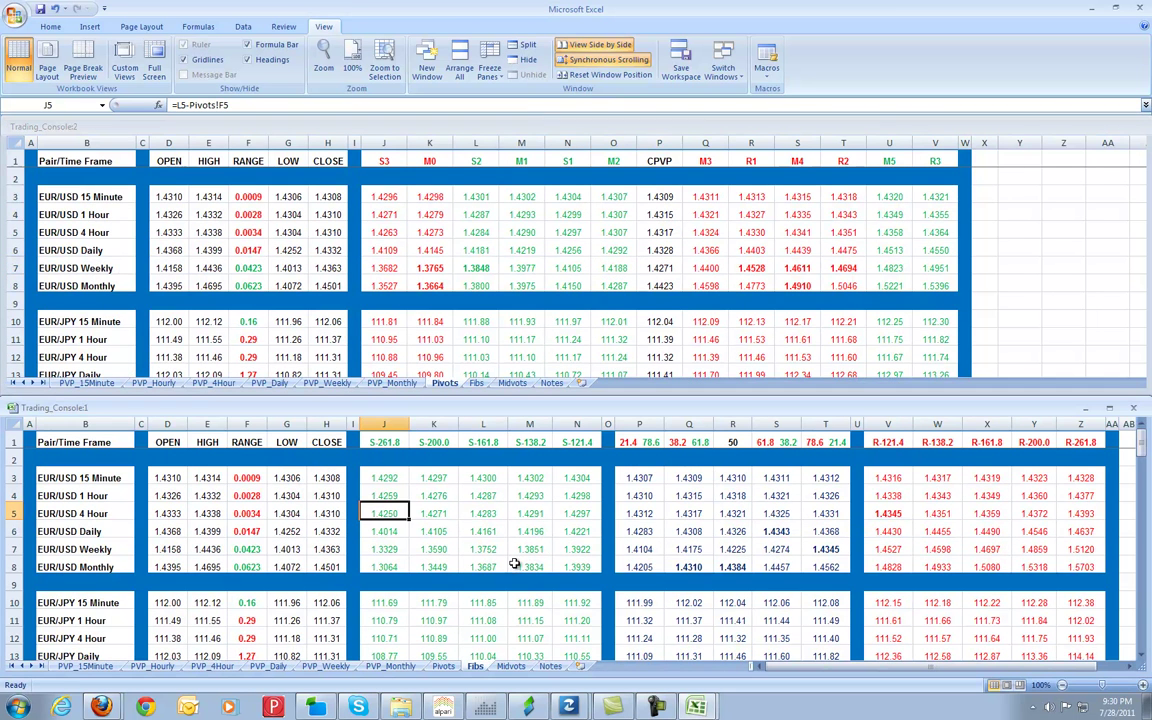
pyautogui.click(519, 314)
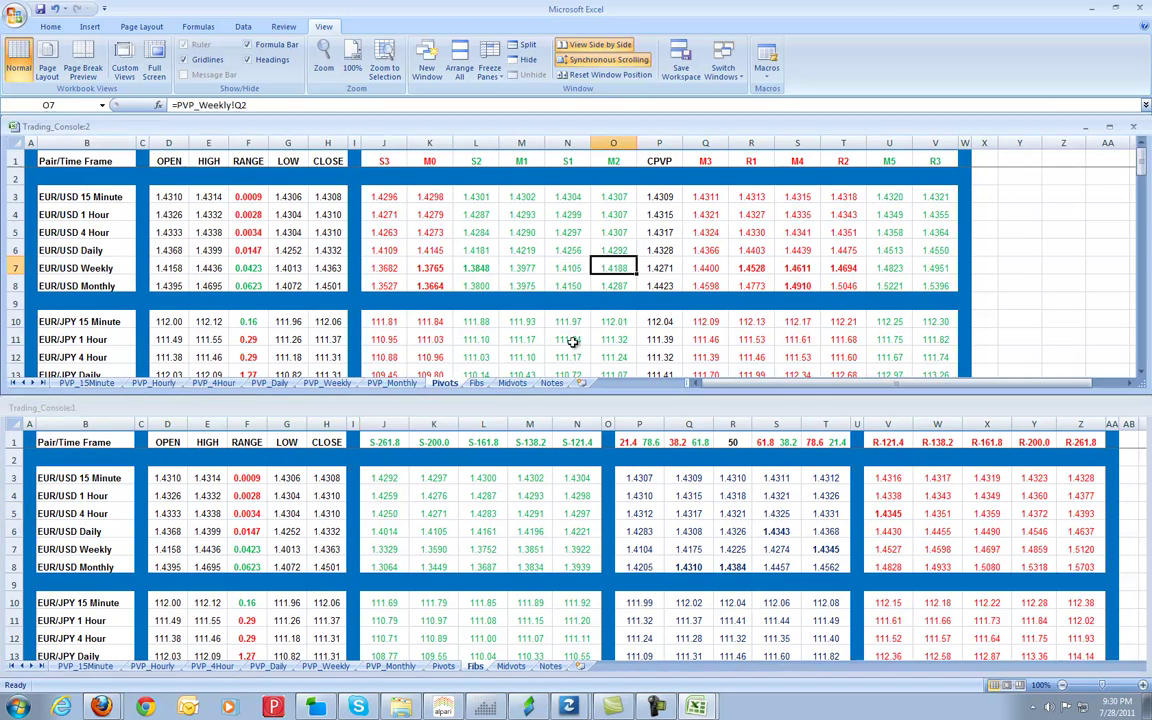
pyautogui.click(562, 285)
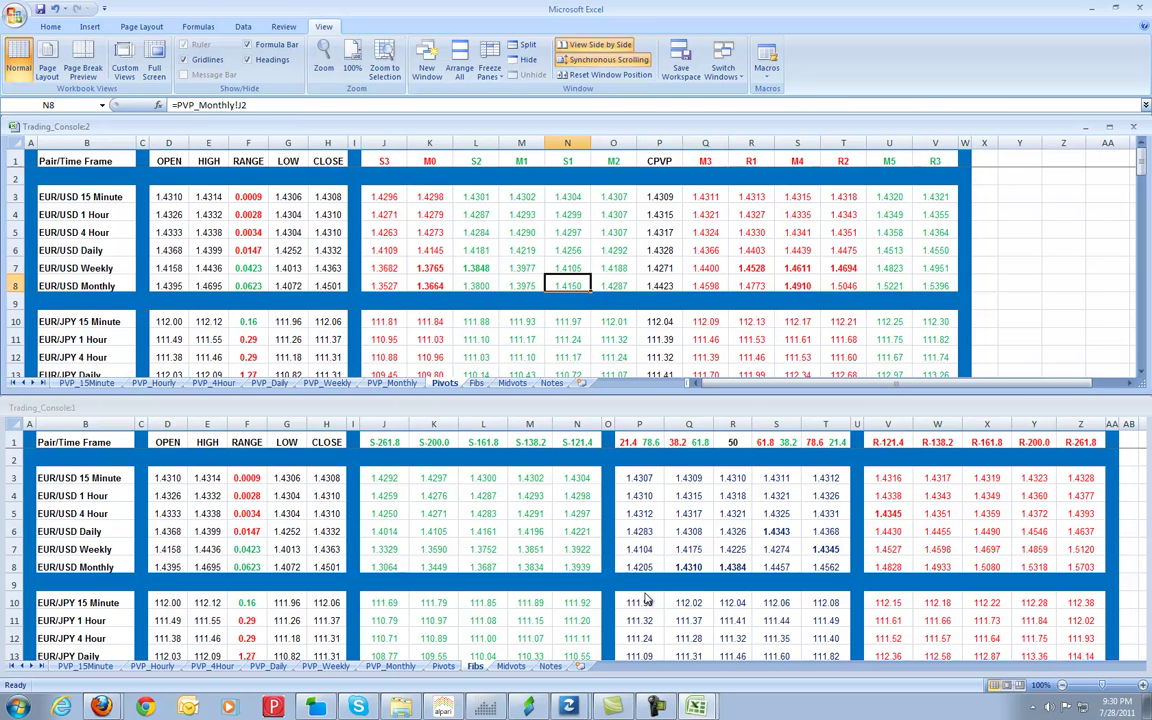
pyautogui.click(656, 707)
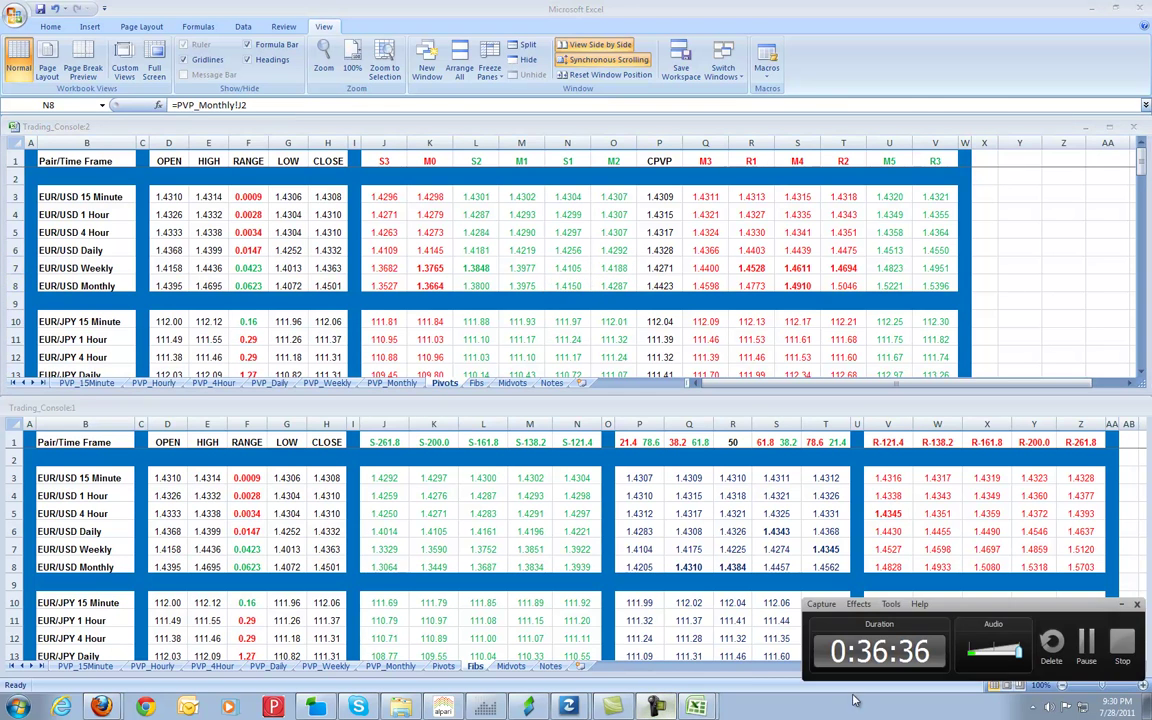